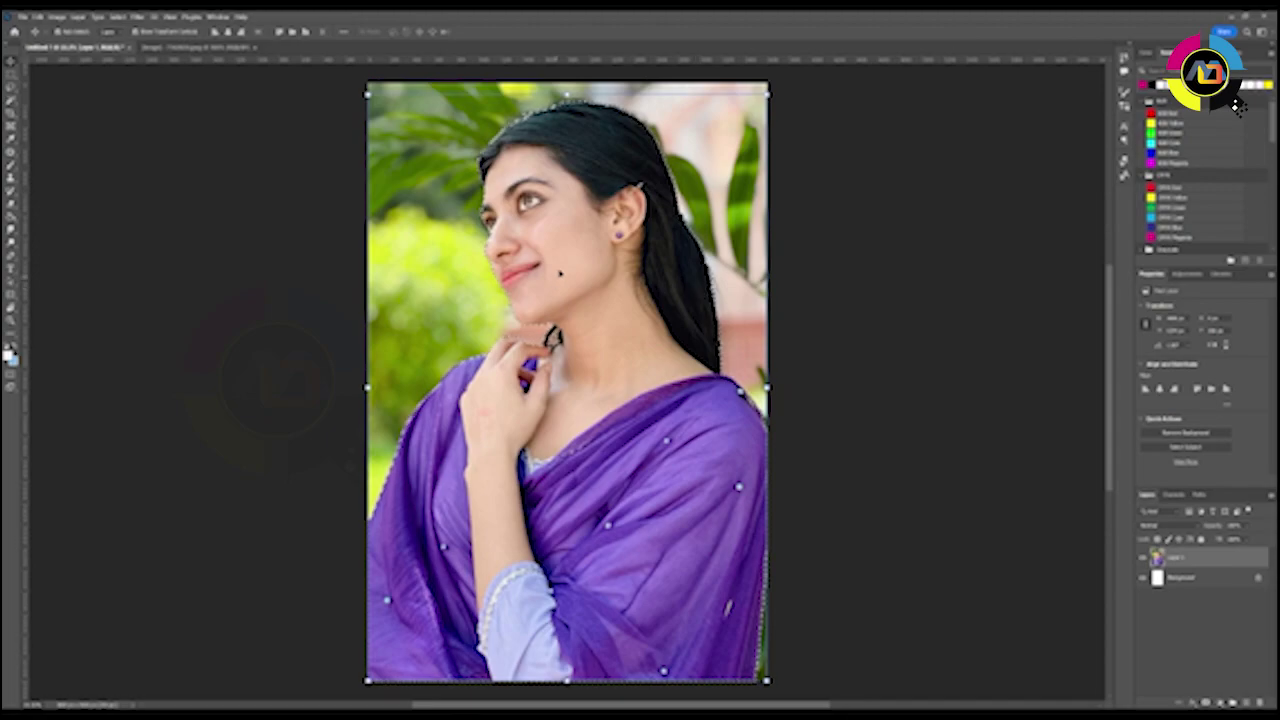
- Zoom into the portrait to inspect the woman's subject selection outline
scroll(560, 270, up, 2)
- Refine the selection around her neck and hand with the Quick Selection brush
scroll(562, 268, up, 2)
scroll(565, 265, up, 2)
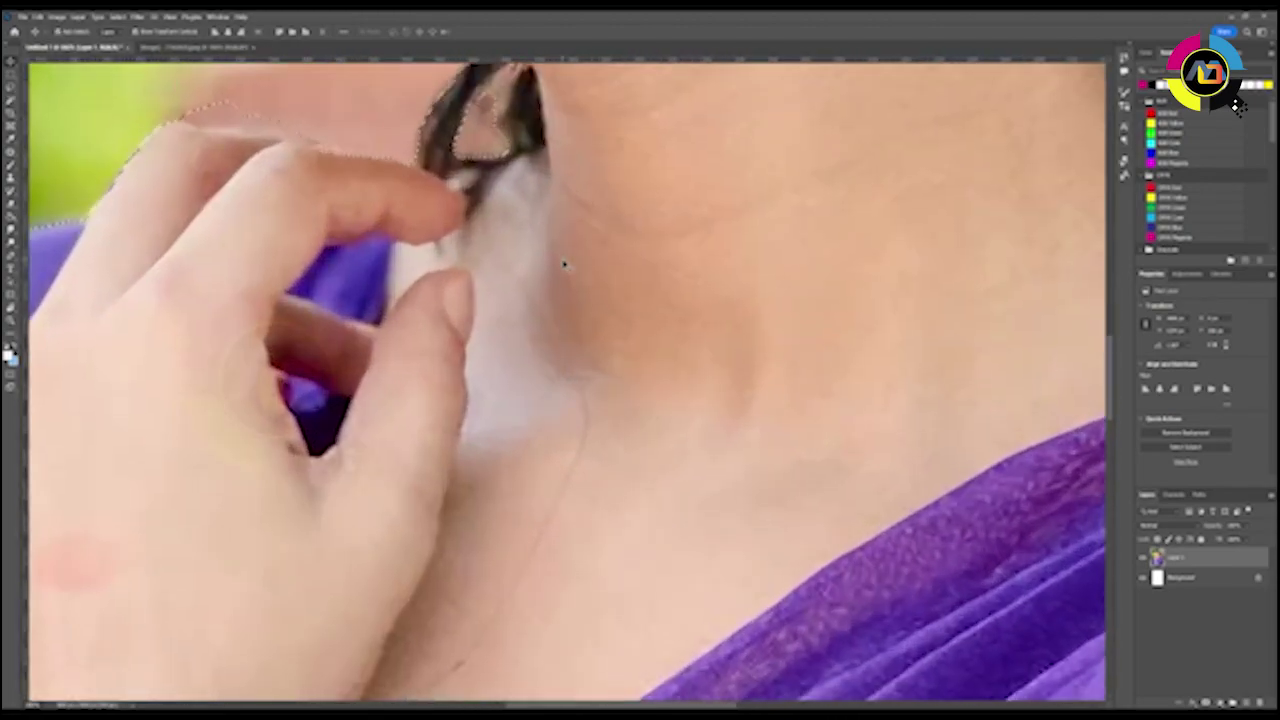
key(w)
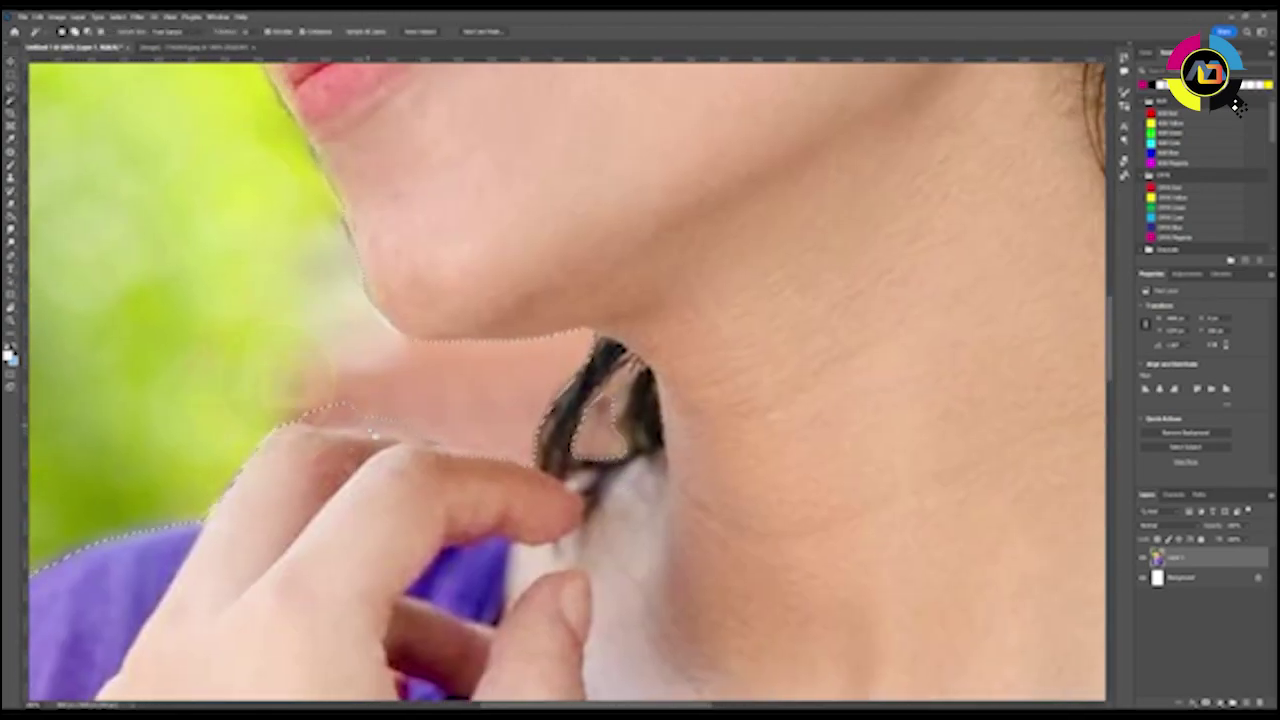
key(shift+w)
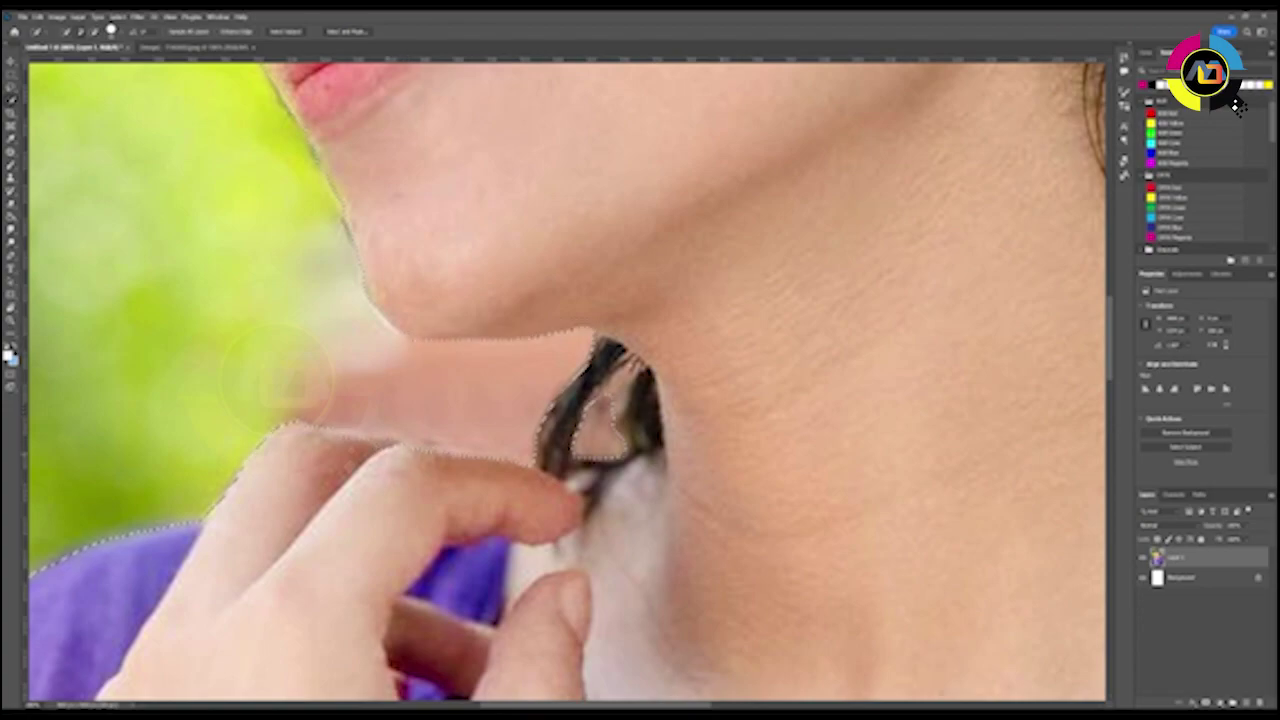
scroll(466, 470, up, 3)
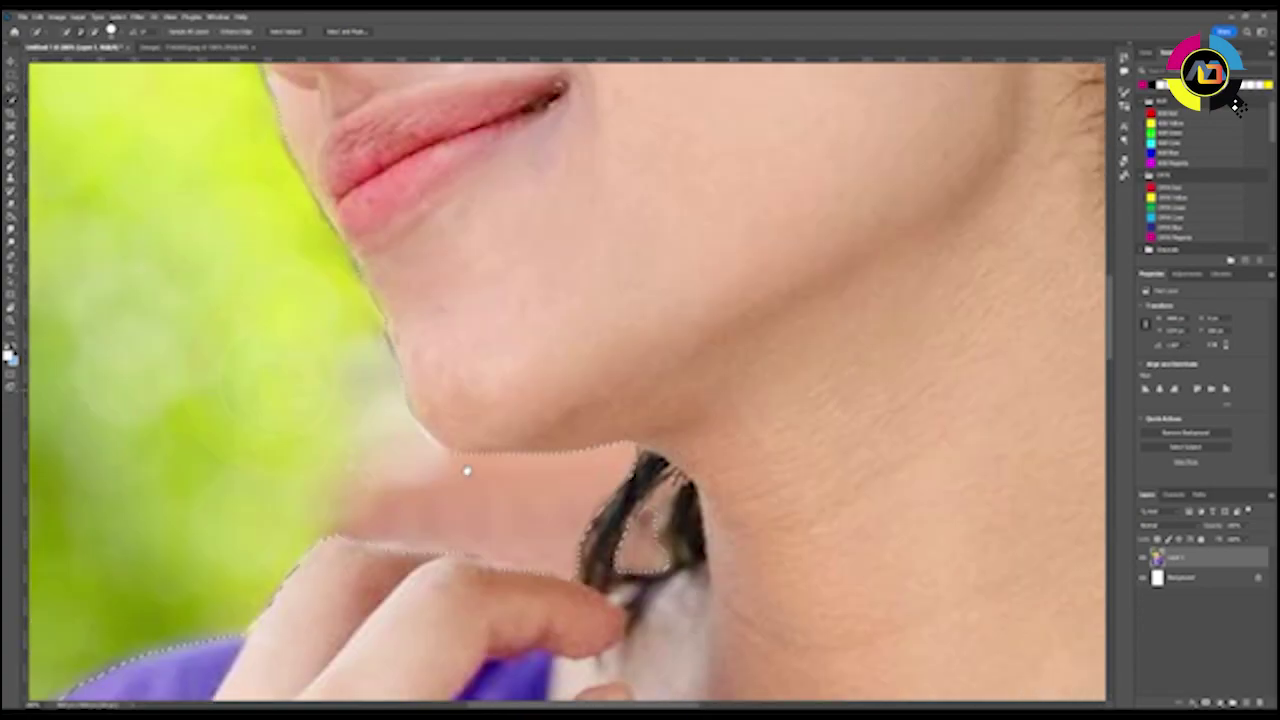
scroll(466, 470, up, 8)
scroll(450, 450, up, 5)
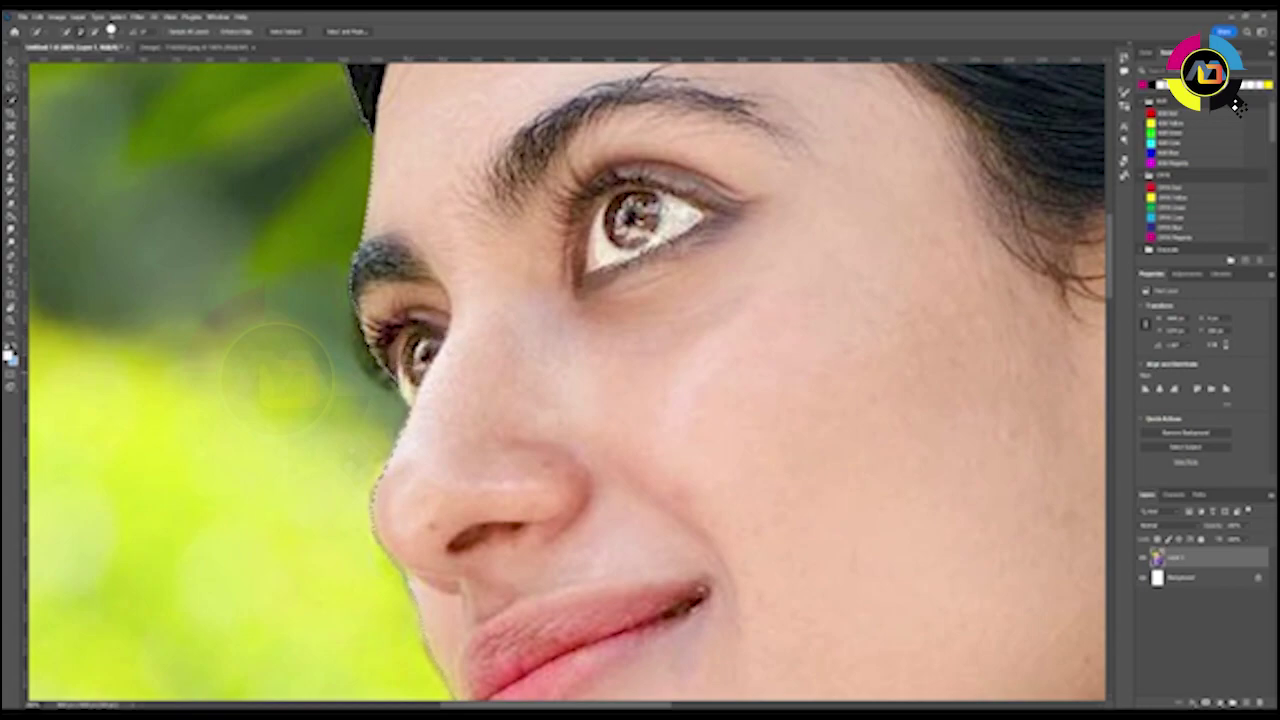
scroll(493, 300, right, 10)
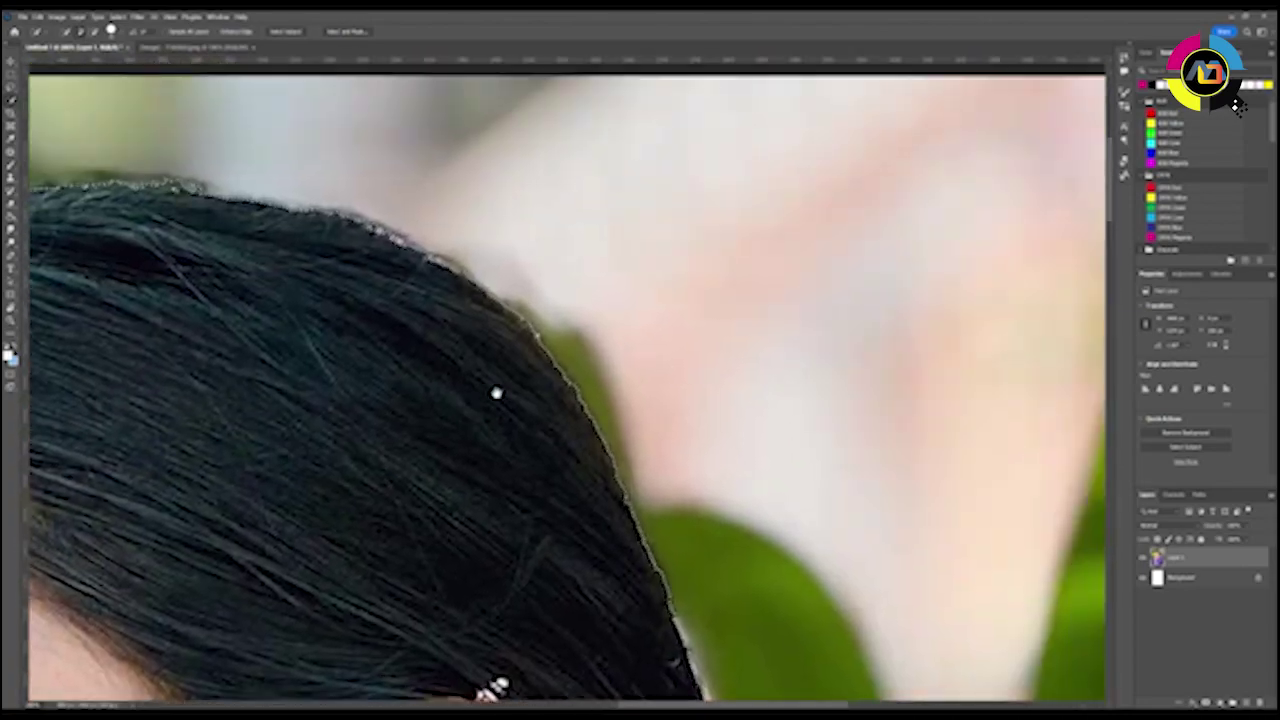
scroll(663, 287, down, 5)
scroll(450, 280, down, 5)
scroll(574, 351, down, 5)
scroll(592, 314, down, 2)
- Copy the selected woman onto a new layer and zoom out to see the whole image
key(ctrl+j)
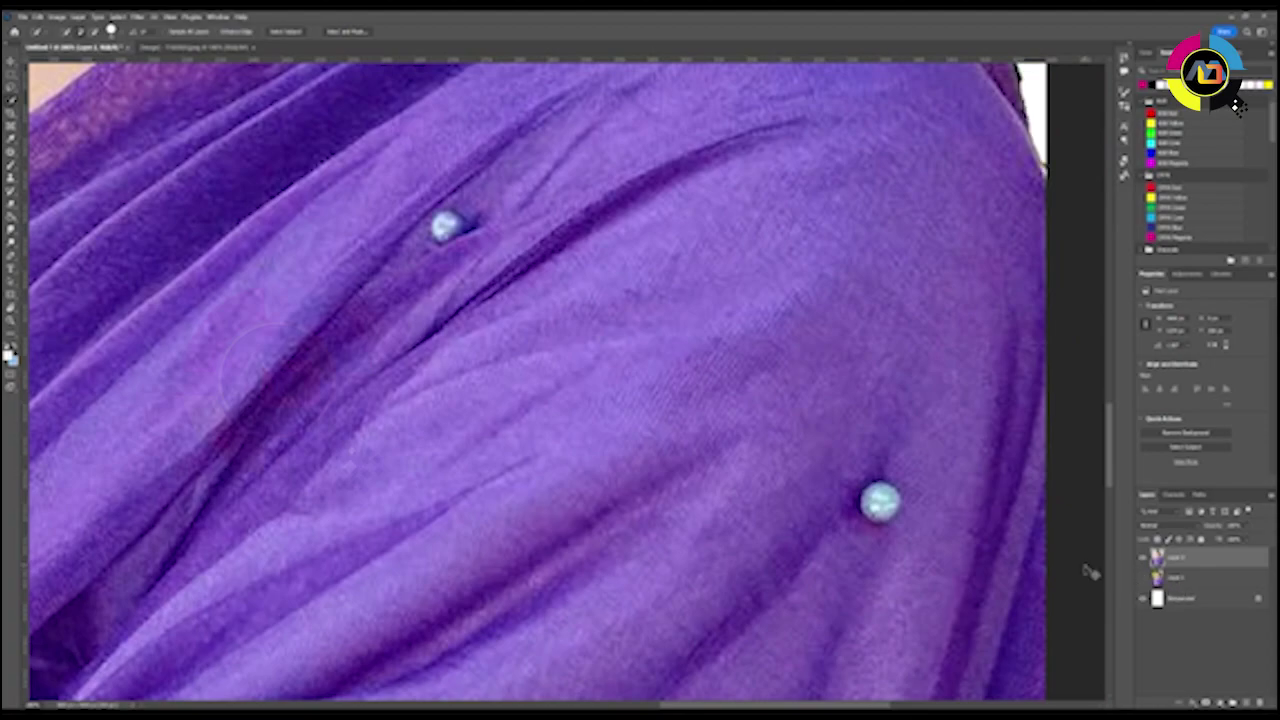
key(ctrl+0)
key(ctrl+minus)
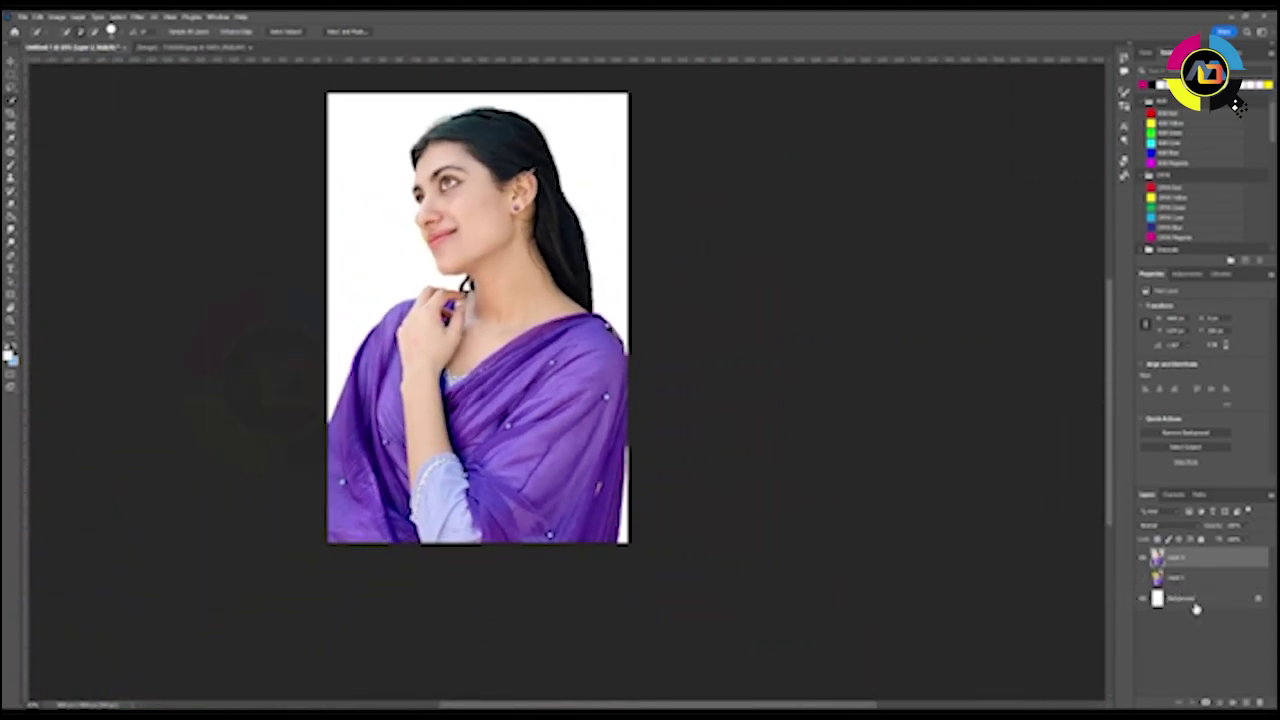
- Fill the Background layer with grey
click(1190, 598)
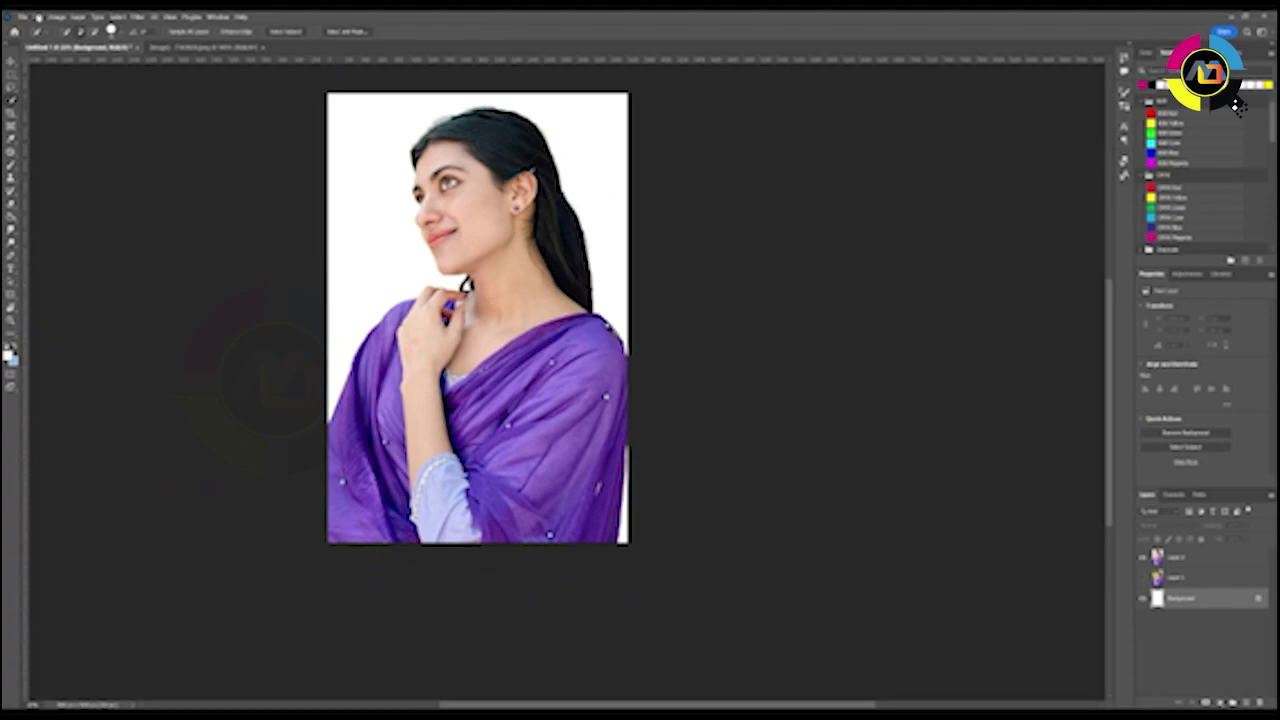
key(j)
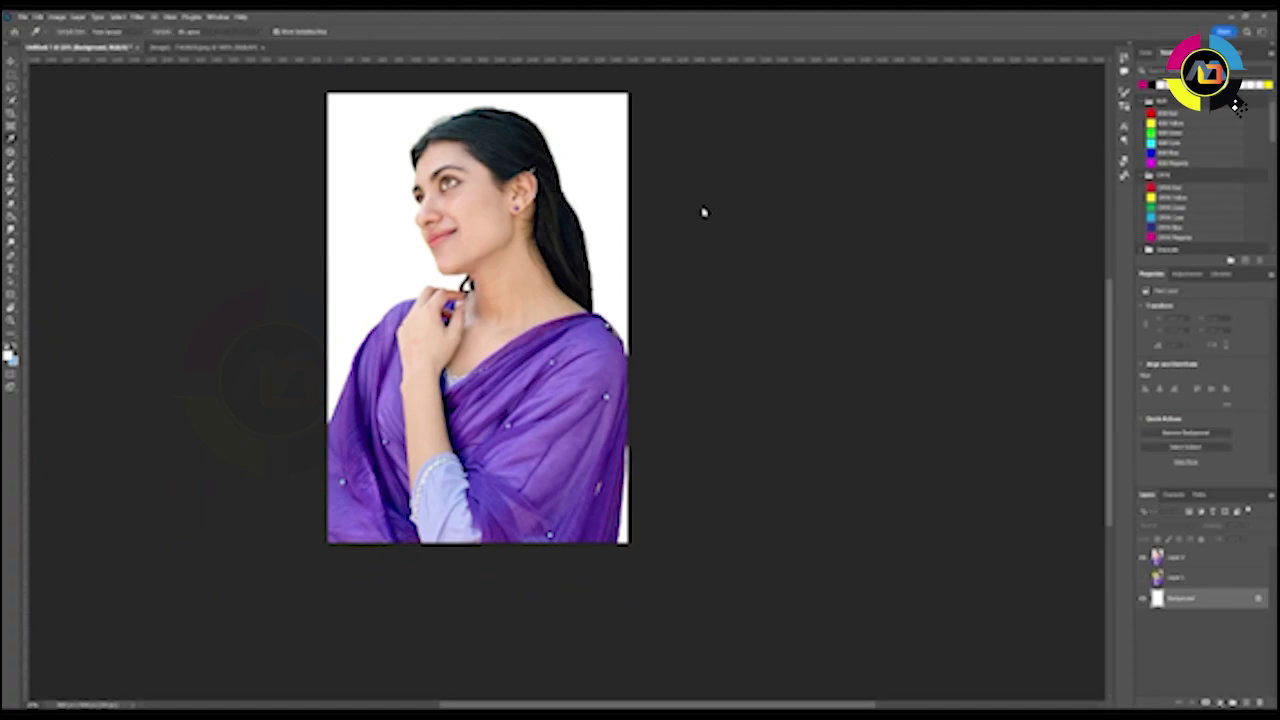
scroll(596, 521, up, 5)
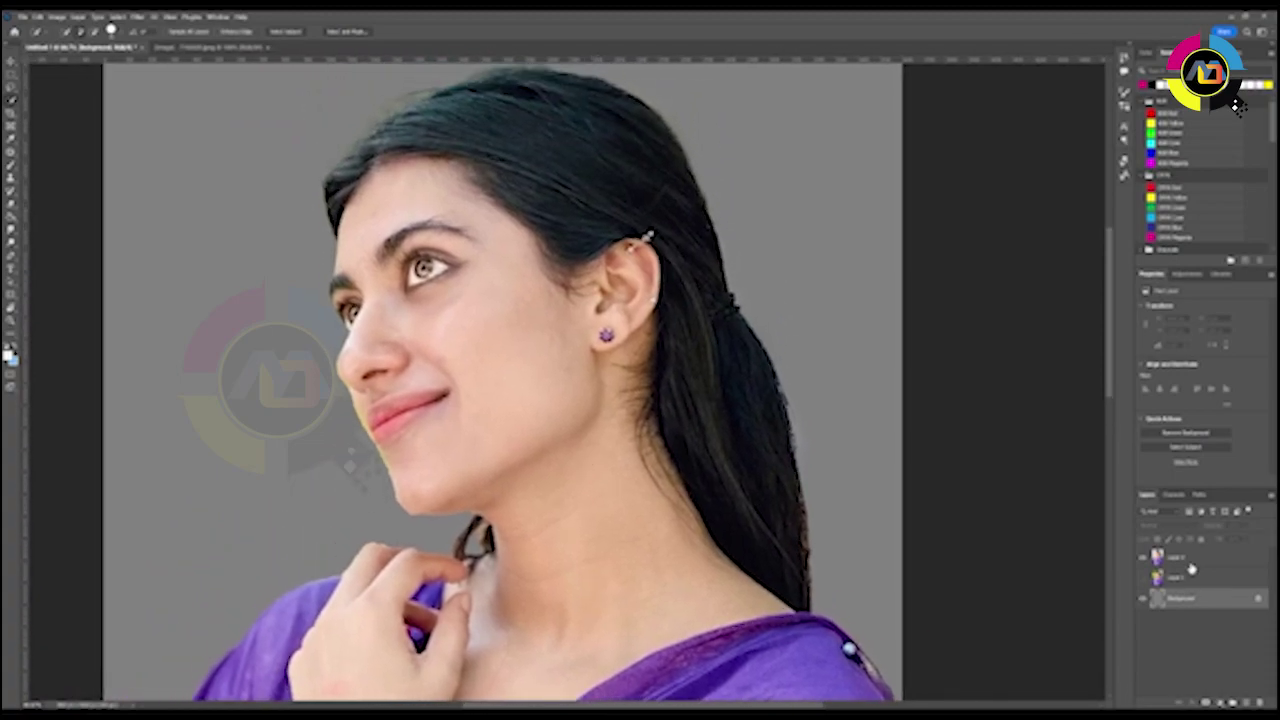
- Delete the cut-out copy layer and make the original photo layer visible again
click(1180, 557)
click(1144, 560)
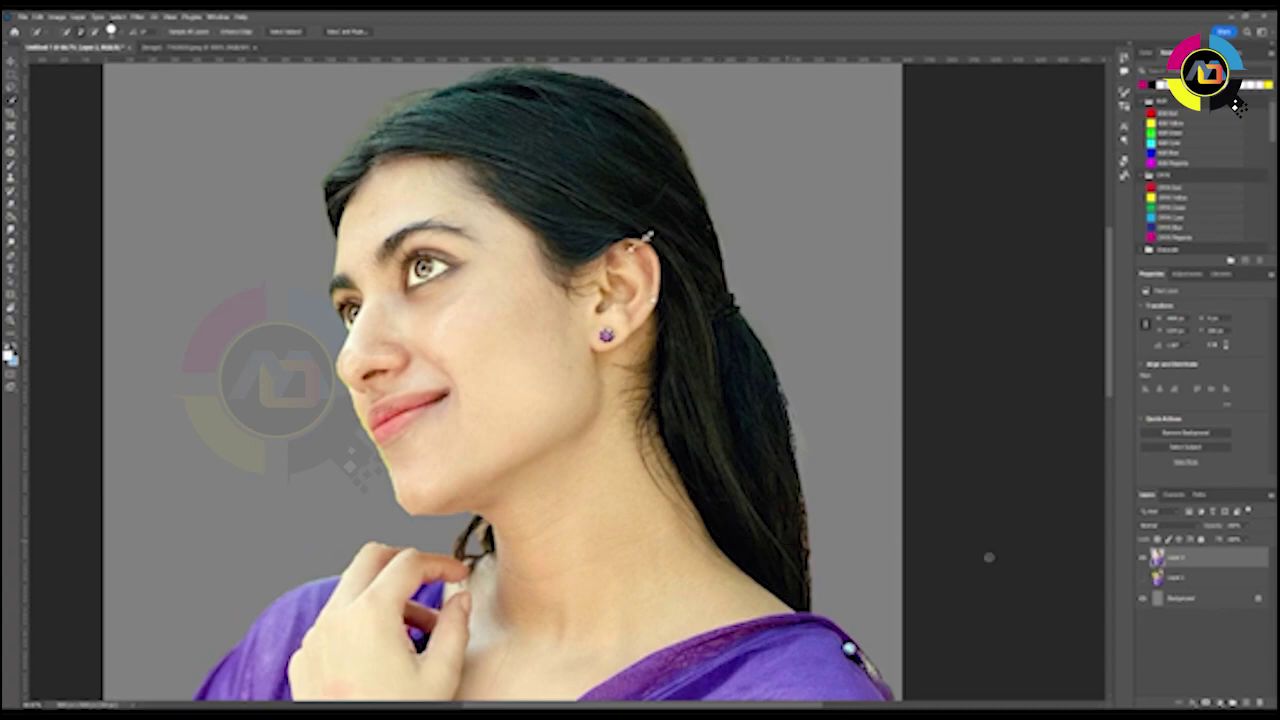
key(Delete)
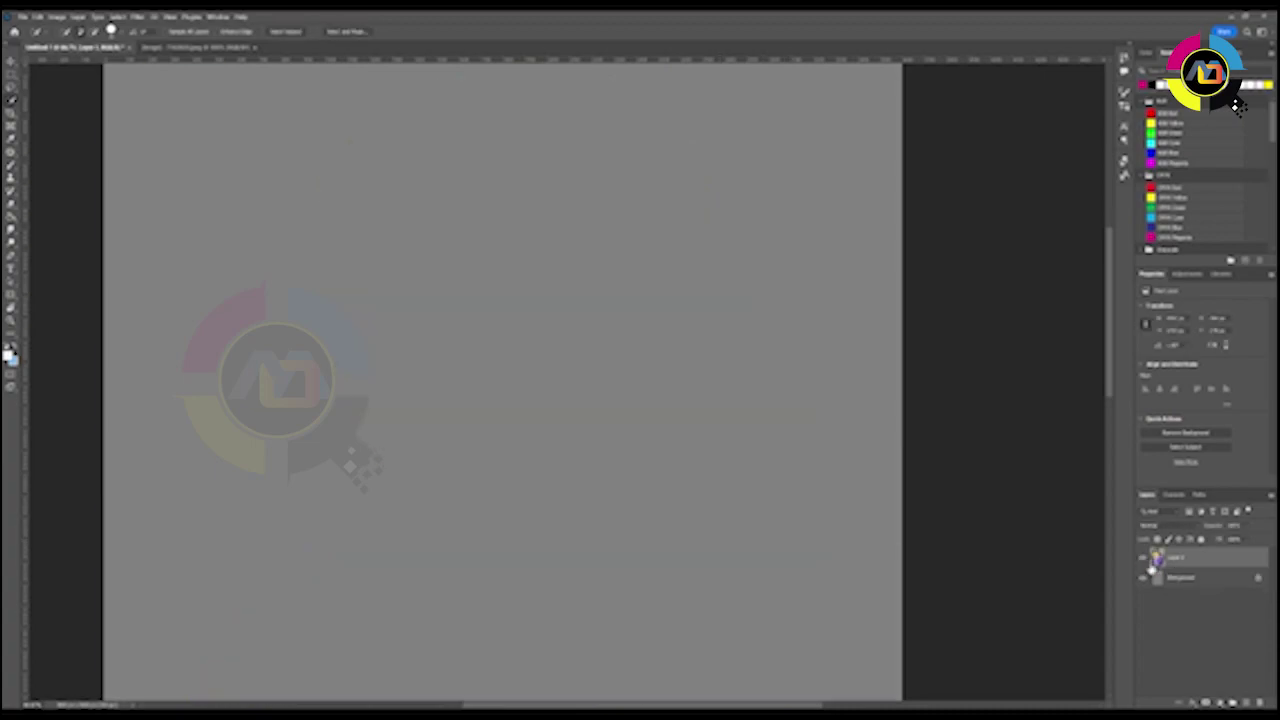
click(1144, 560)
scroll(600, 280, up, 1)
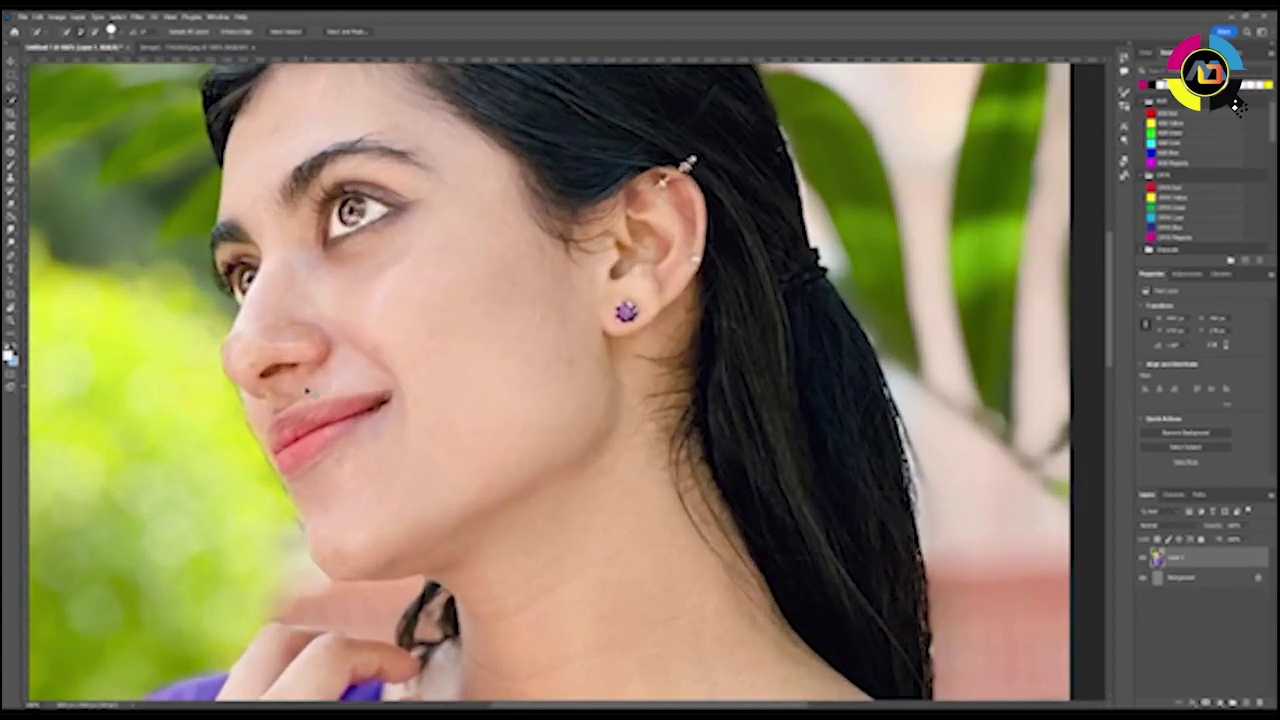
- Zoom in on the chin and neck and start a Polygonal Lasso outline at the chin edge
scroll(560, 300, up, 1)
scroll(534, 306, up, 1)
scroll(619, 265, up, 1)
drag(619, 265, 586, 149)
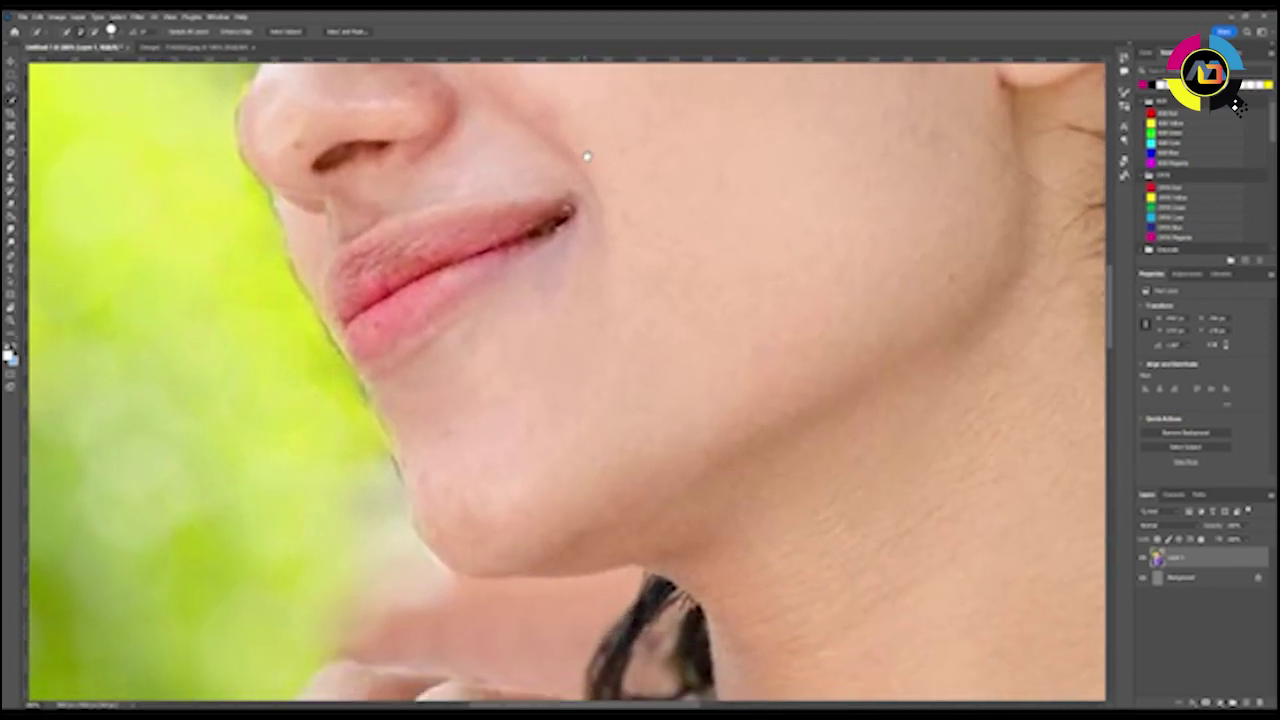
key(p)
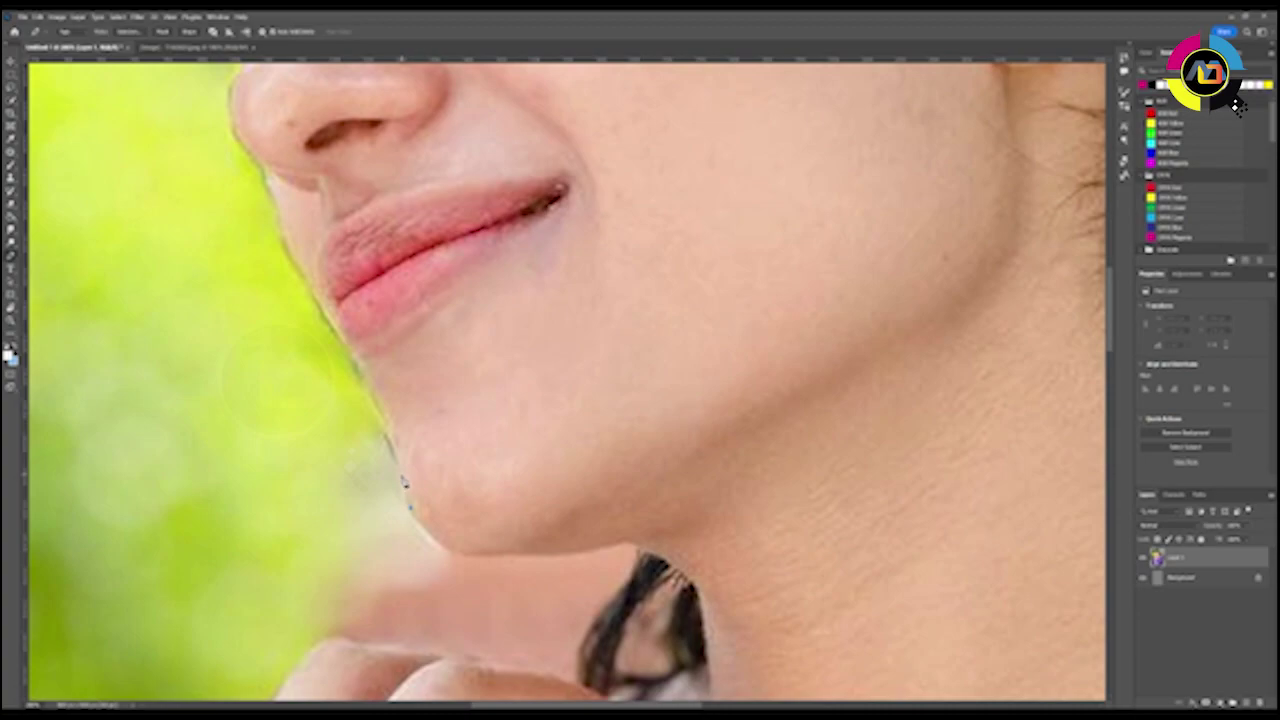
click(397, 458)
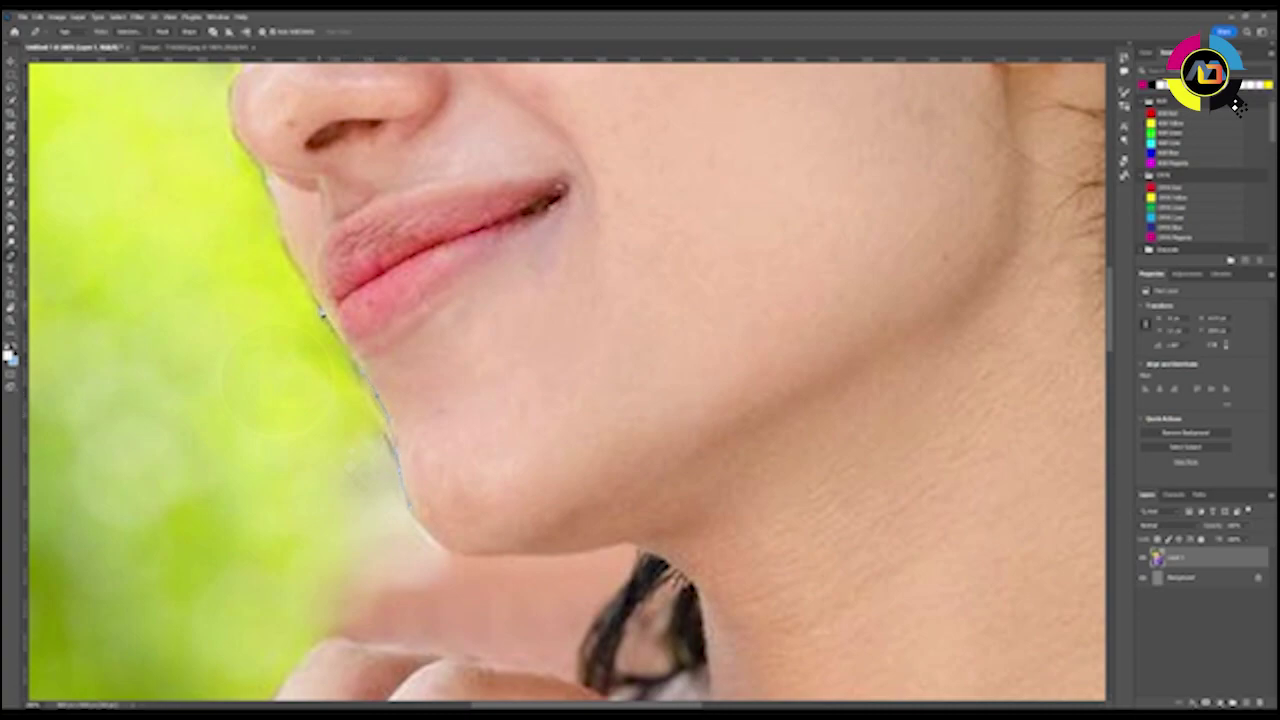
- Trace around the face, hair, finger and ear, close the selection, and copy her to a new layer
drag(310, 290, 430, 545)
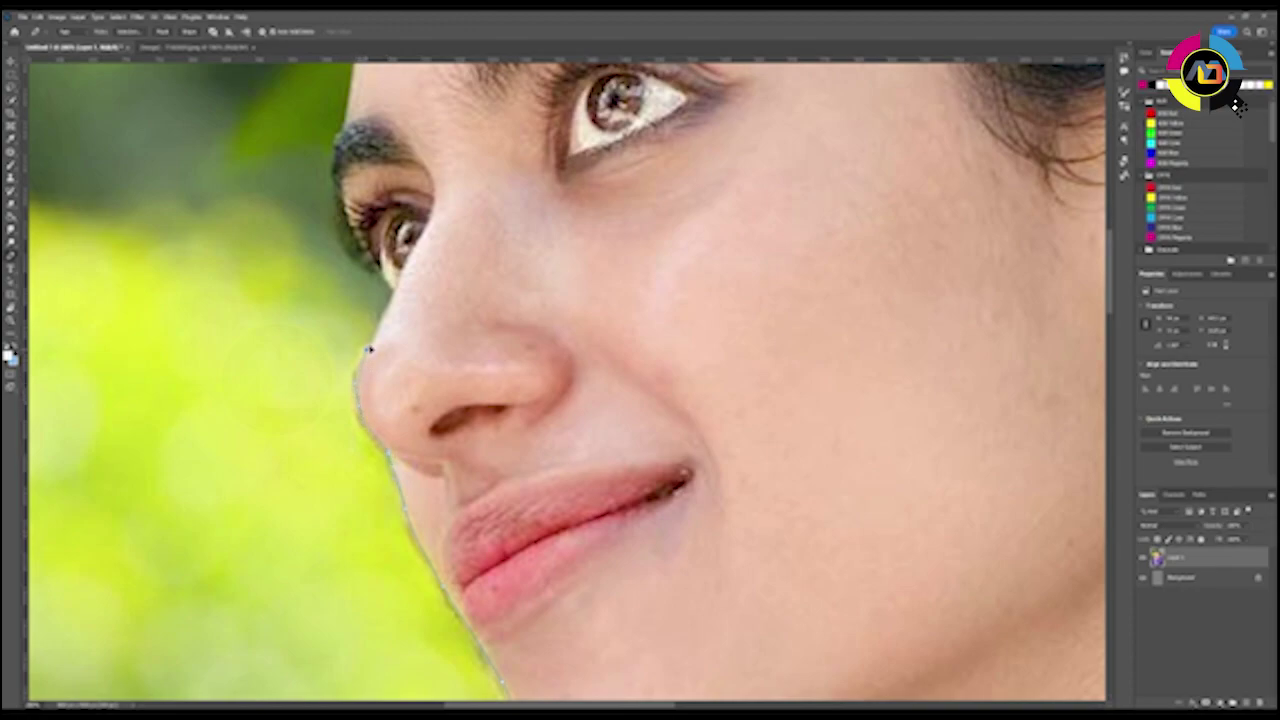
drag(397, 300, 445, 440)
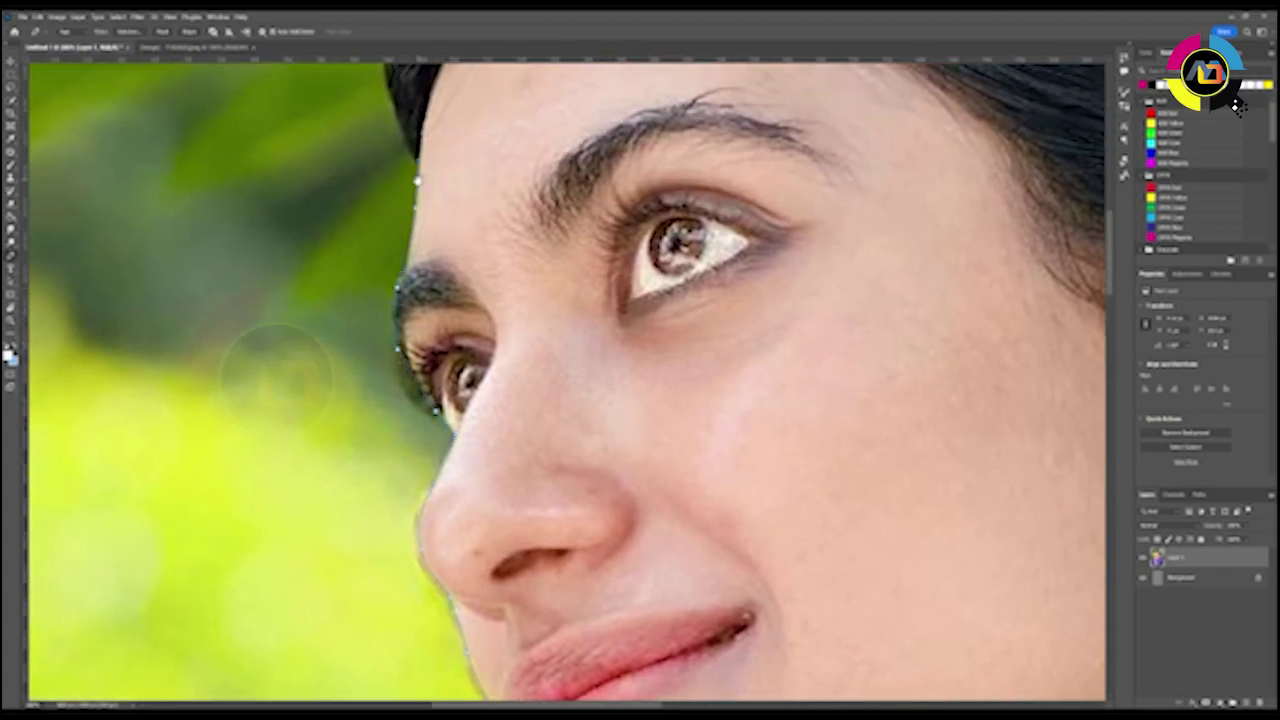
drag(418, 185, 398, 410)
drag(432, 136, 304, 357)
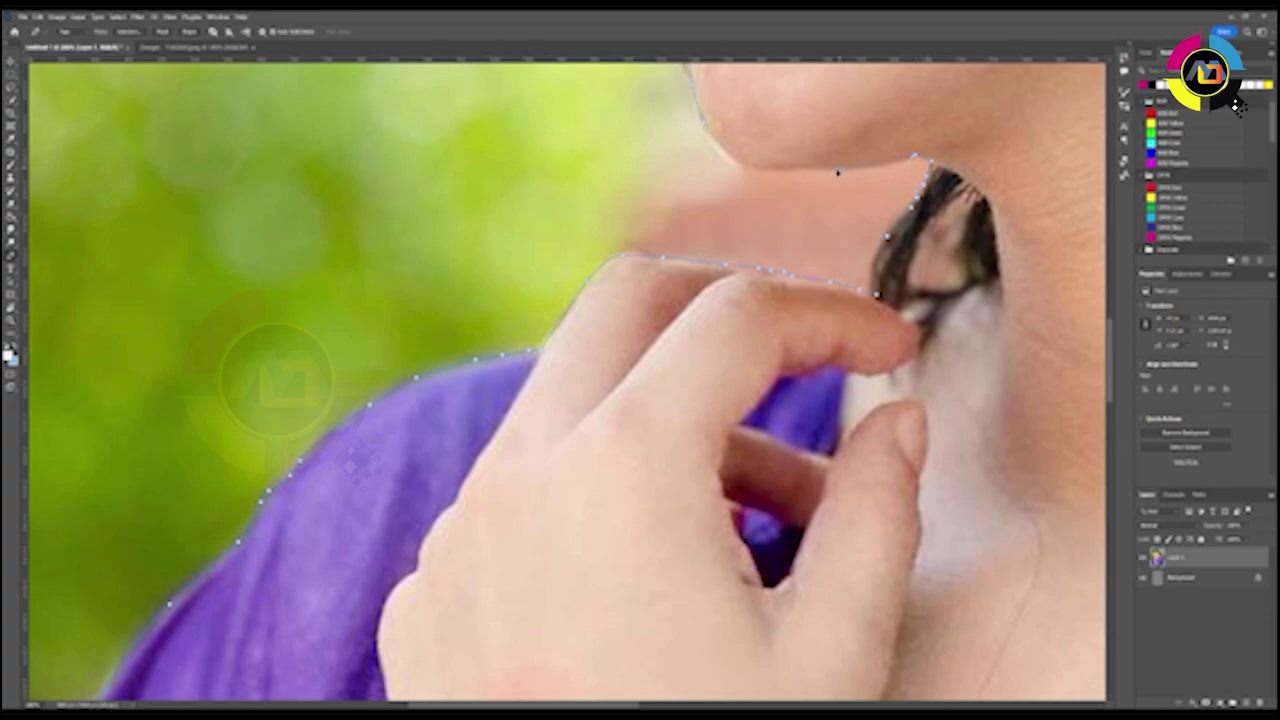
drag(834, 289, 724, 163)
double_click(682, 78)
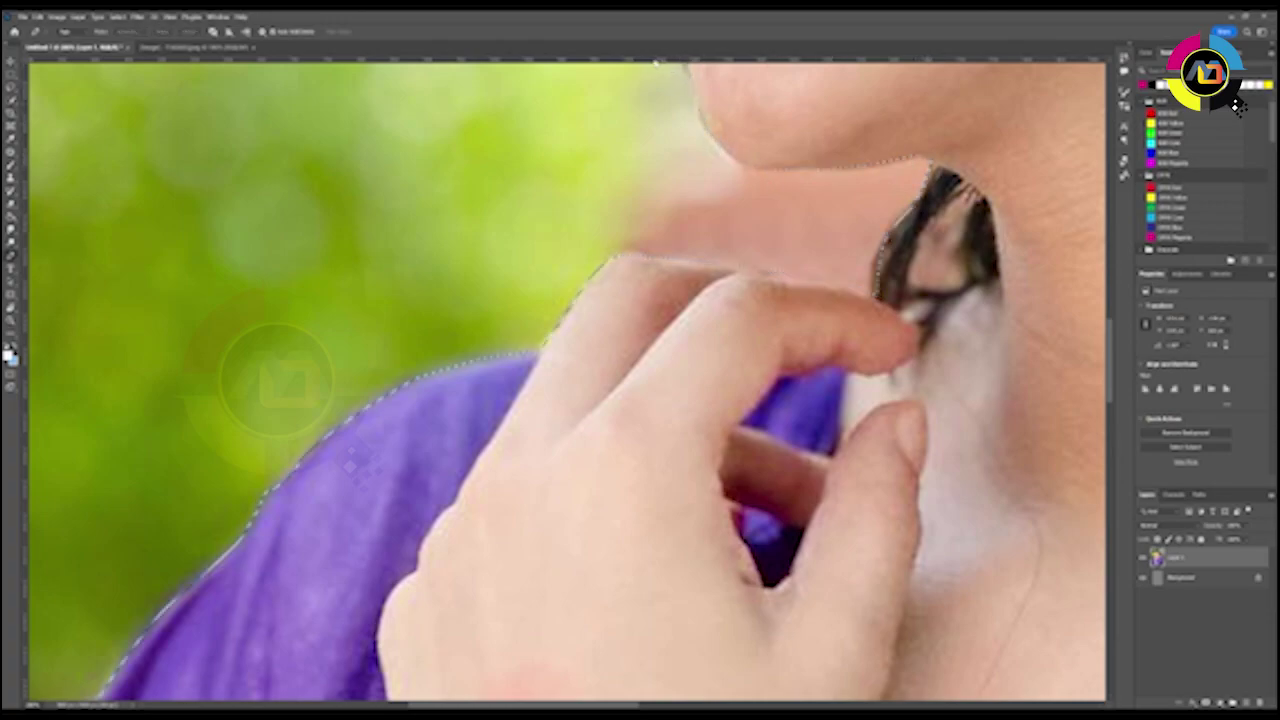
key(ctrl+j)
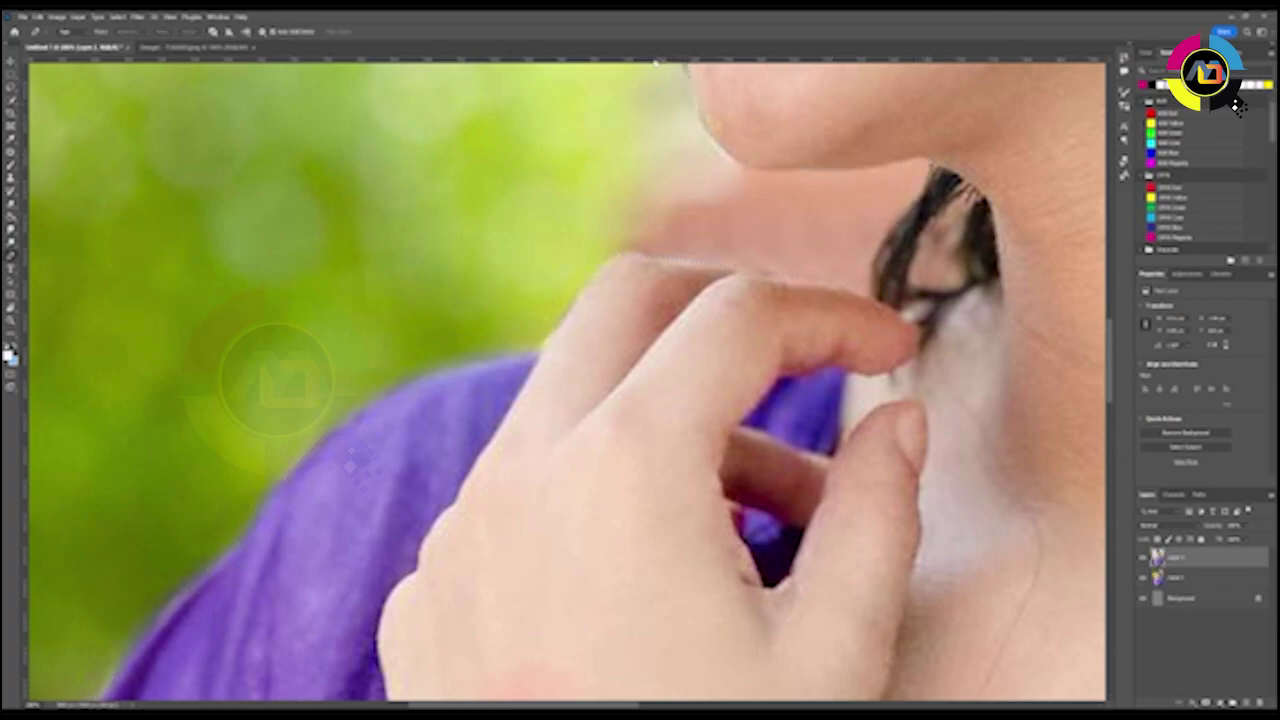
key(ctrl+minus)
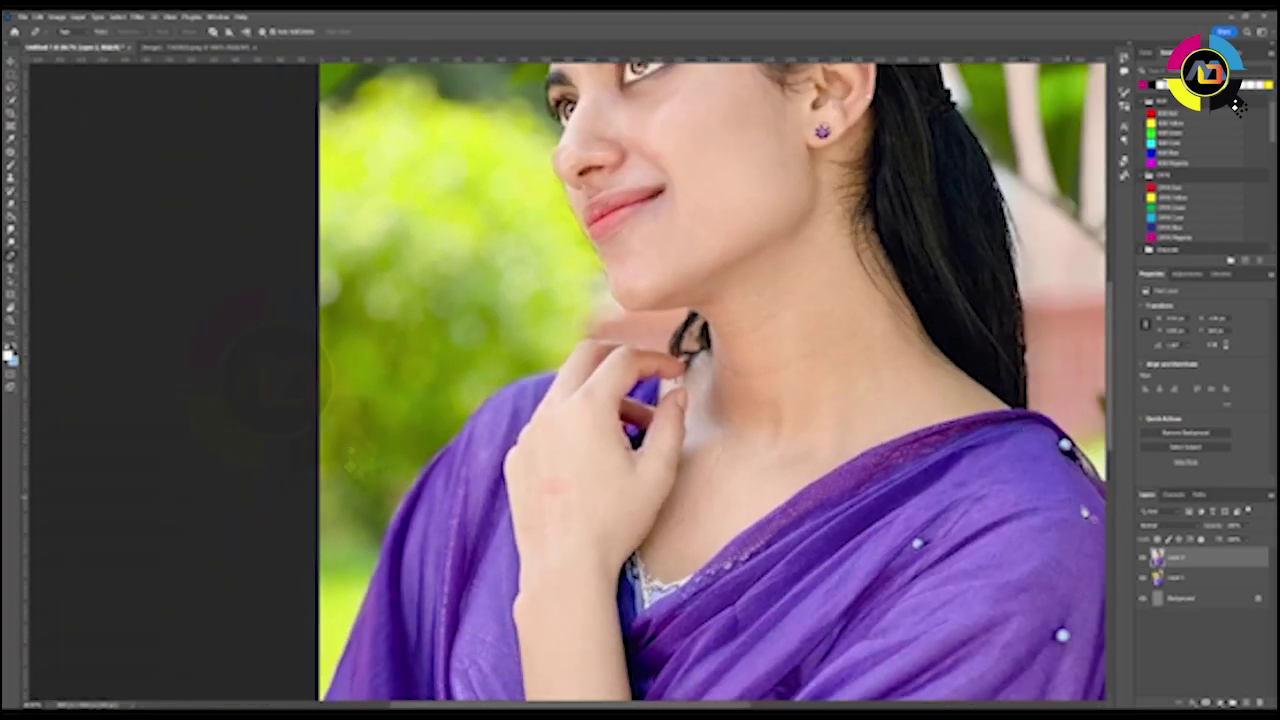
- Hide Layer 1 so the cut-out woman shows alone on grey, trying and cancelling free transform
click(1144, 578)
key(ctrl+minus)
key(ctrl+minus)
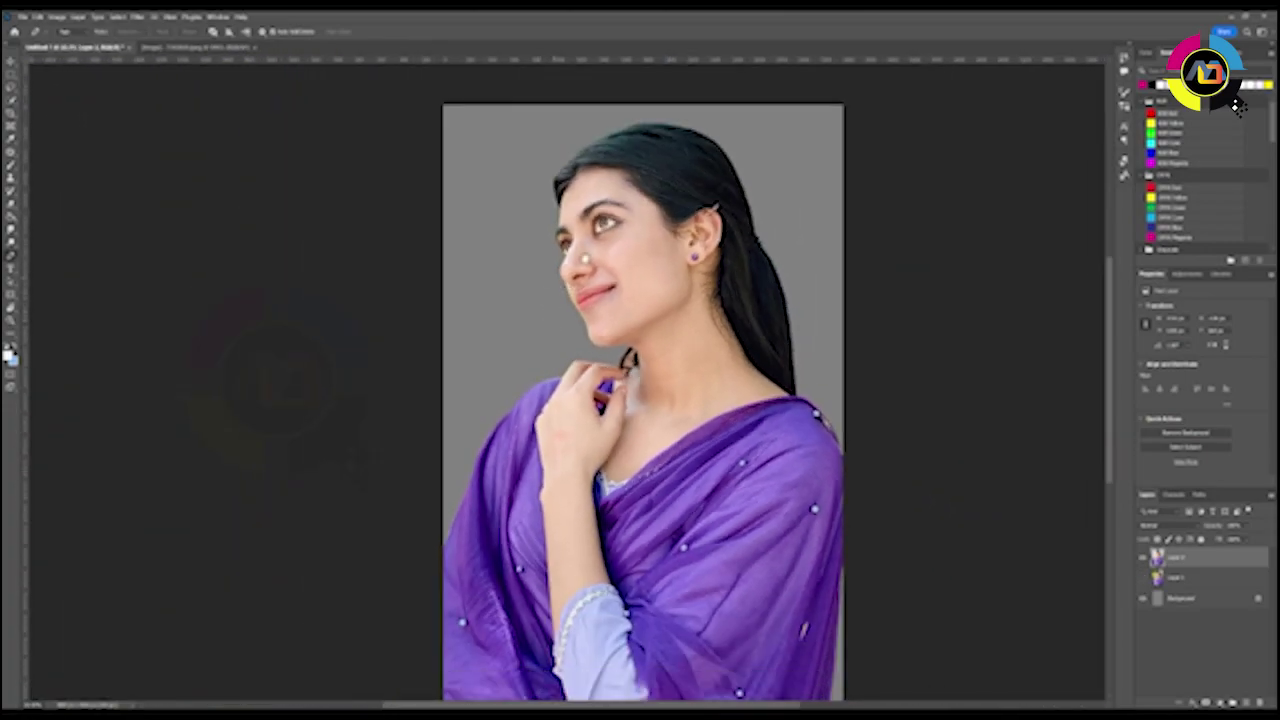
key(ctrl+t)
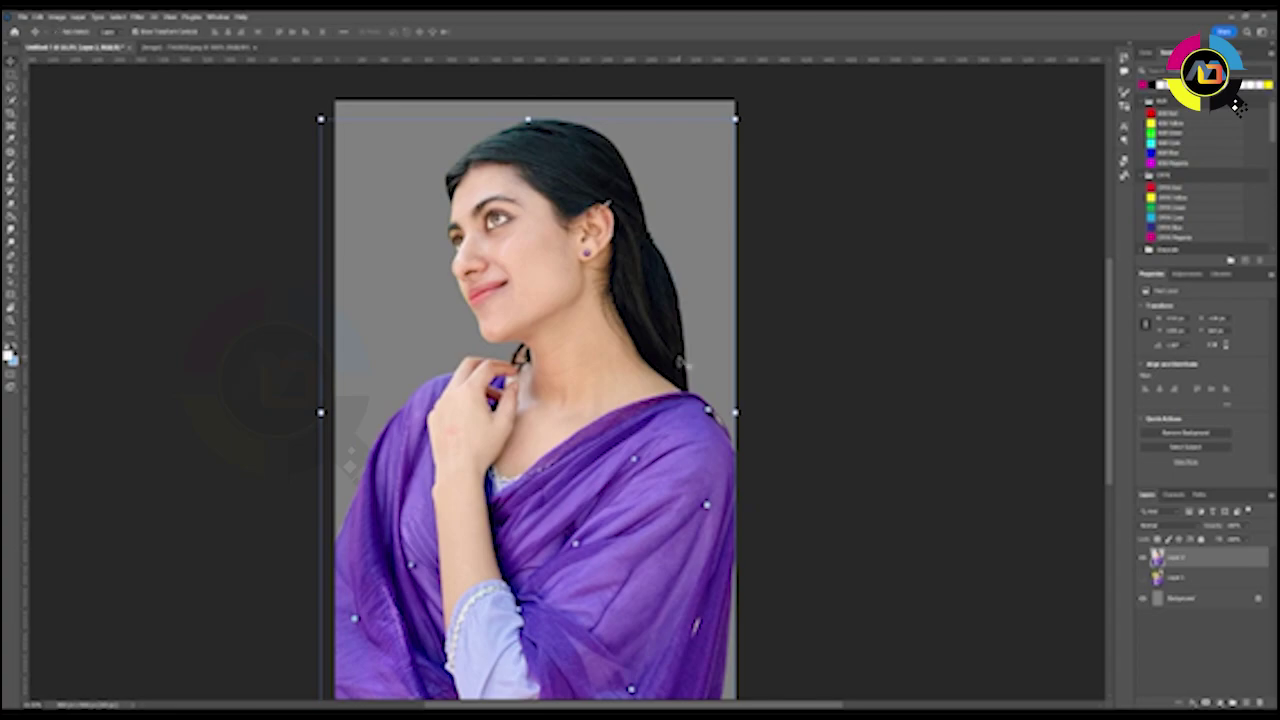
key(Return)
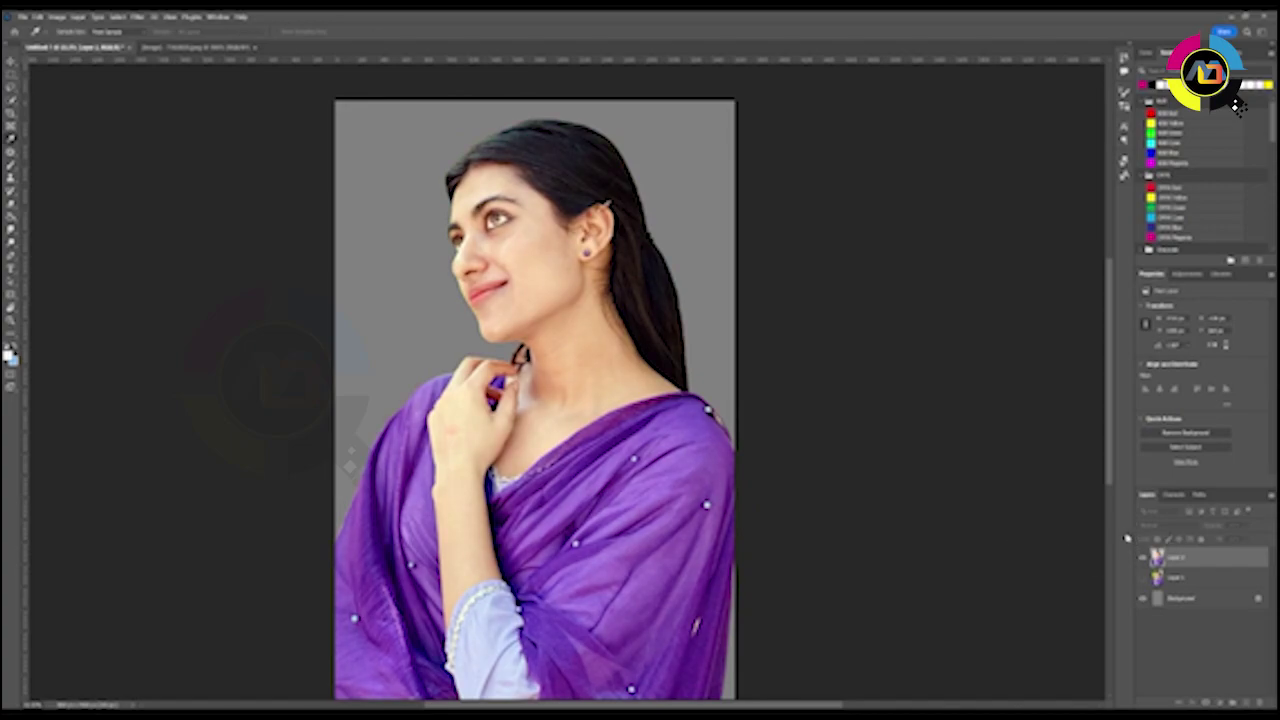
key(v)
key(ctrl+t)
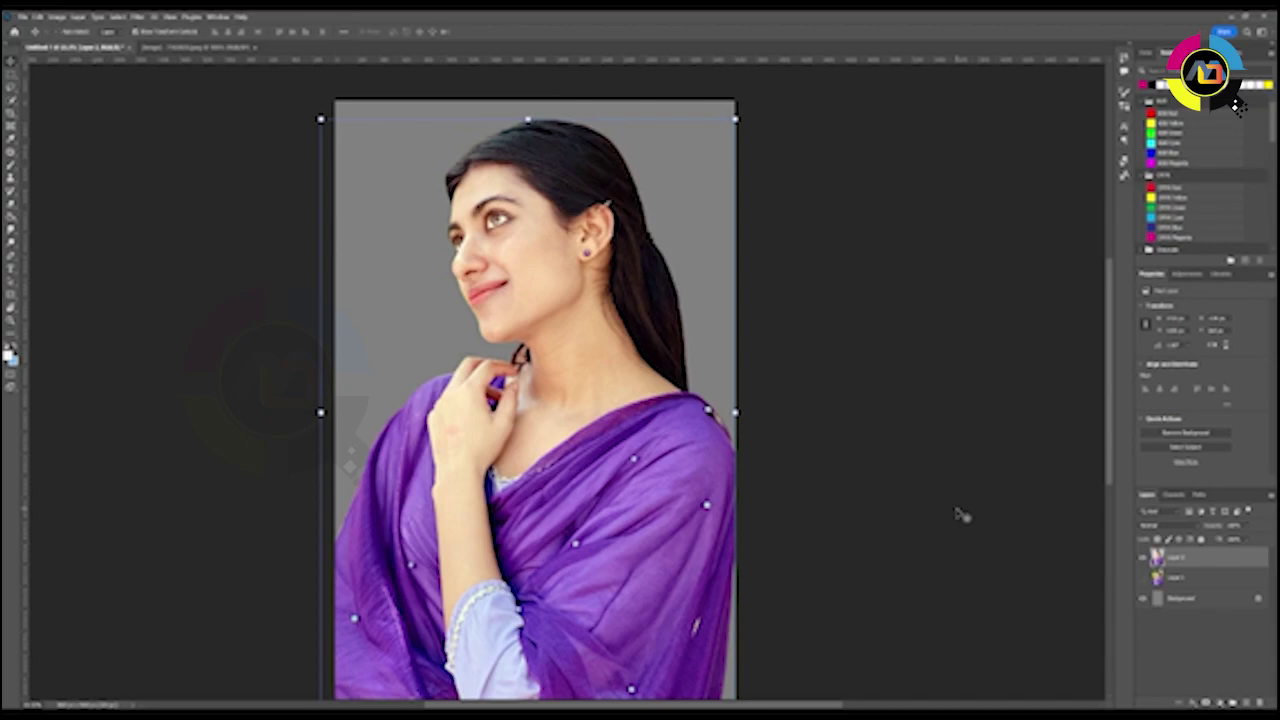
key(Return)
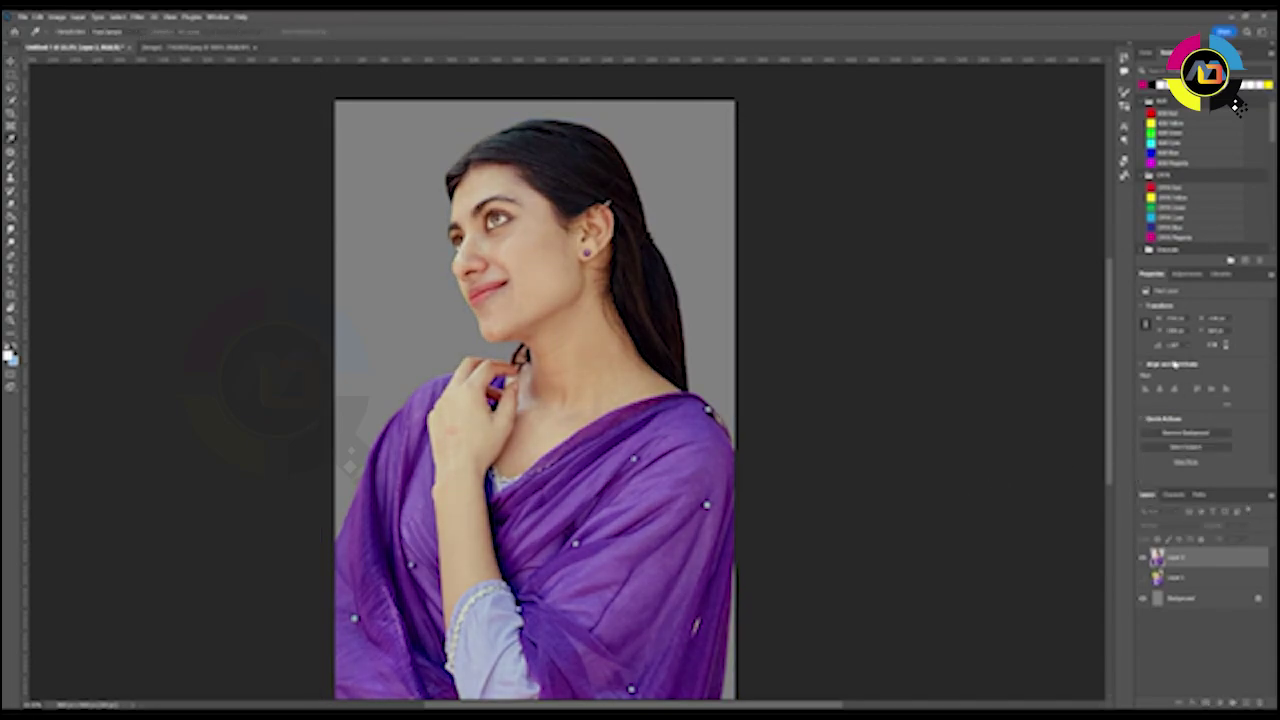
key(v)
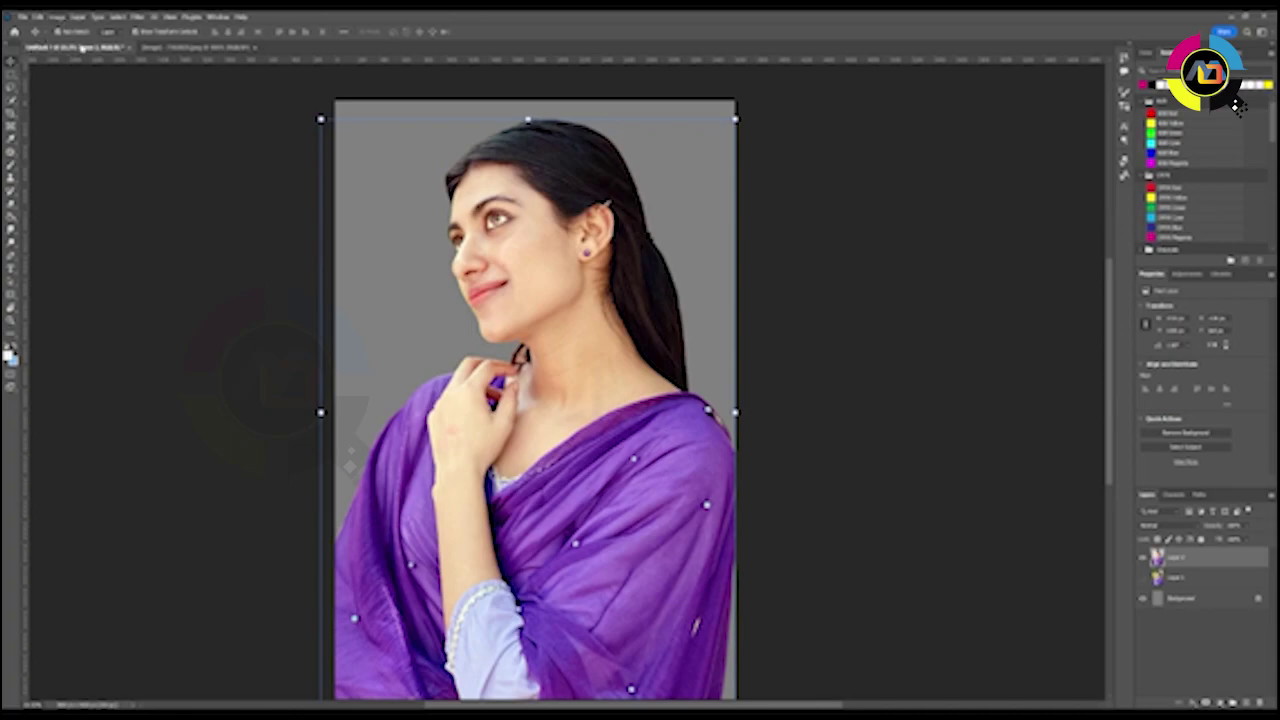
key(b)
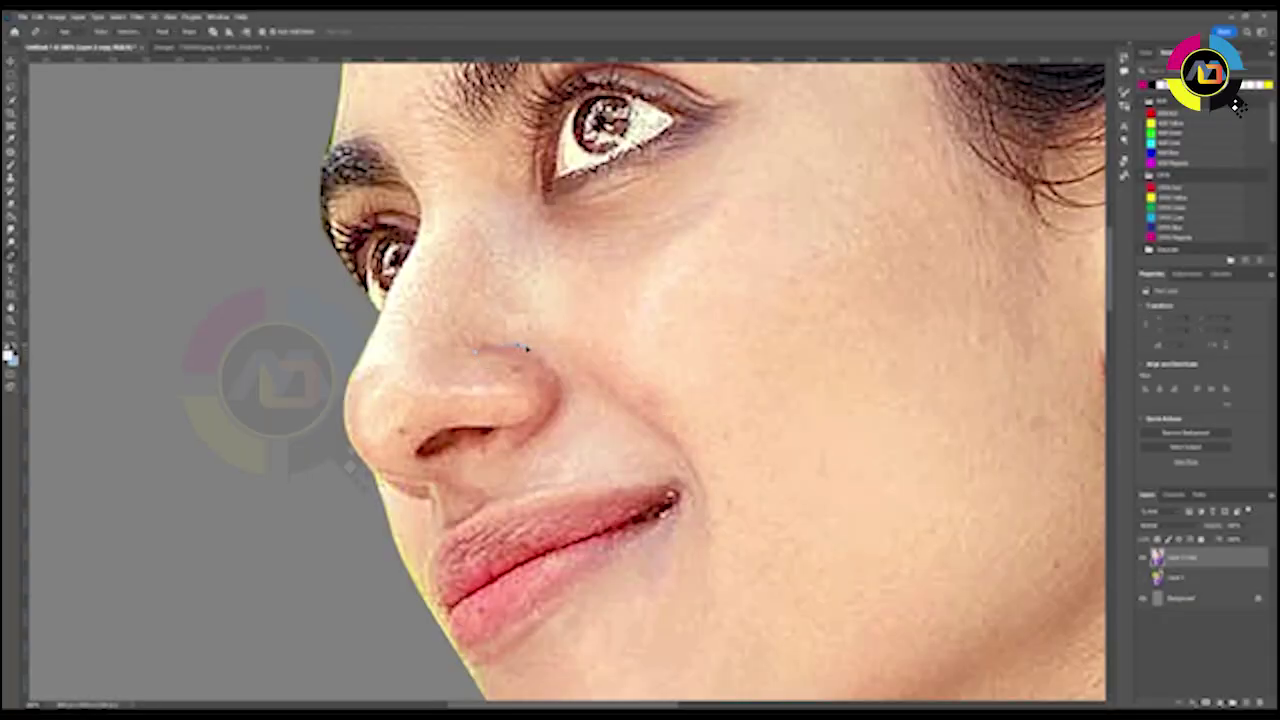
- Close a pen path around the side of the nose and nostril and convert it to a selection
drag(560, 383, 564, 393)
click(487, 437)
click(420, 454)
click(455, 467)
click(433, 490)
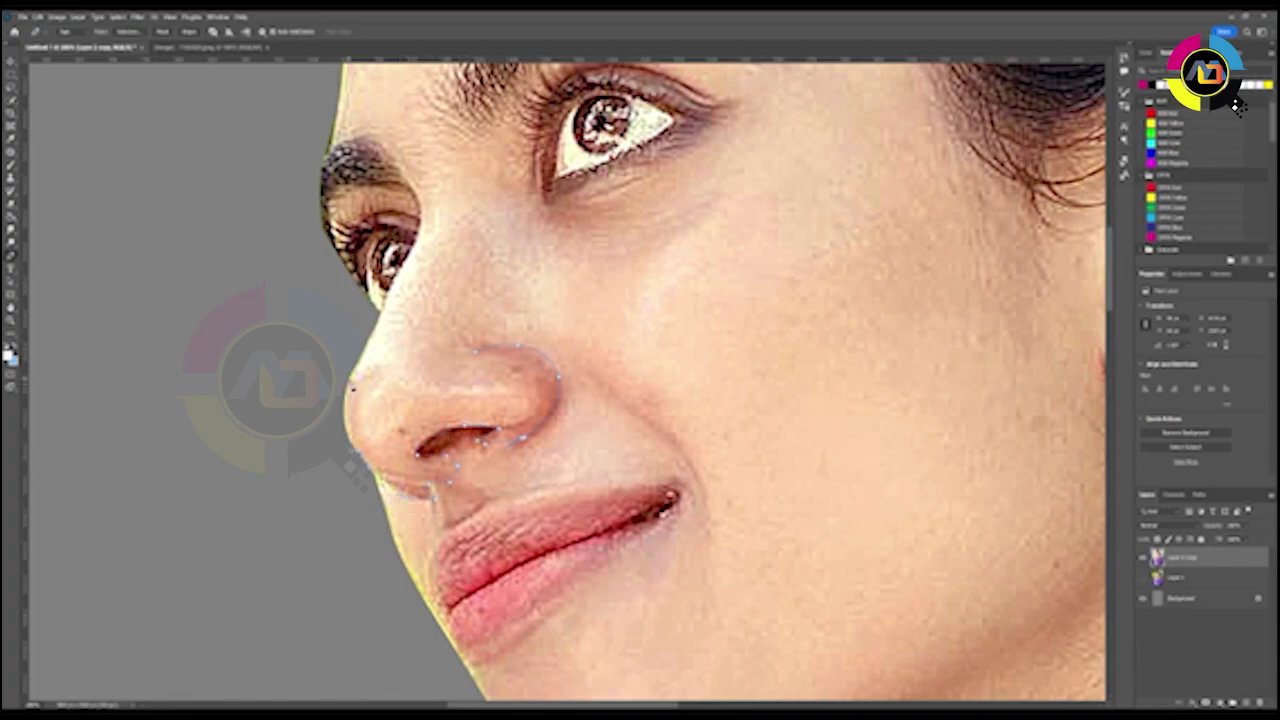
click(420, 160)
click(482, 348)
key(ctrl+Return)
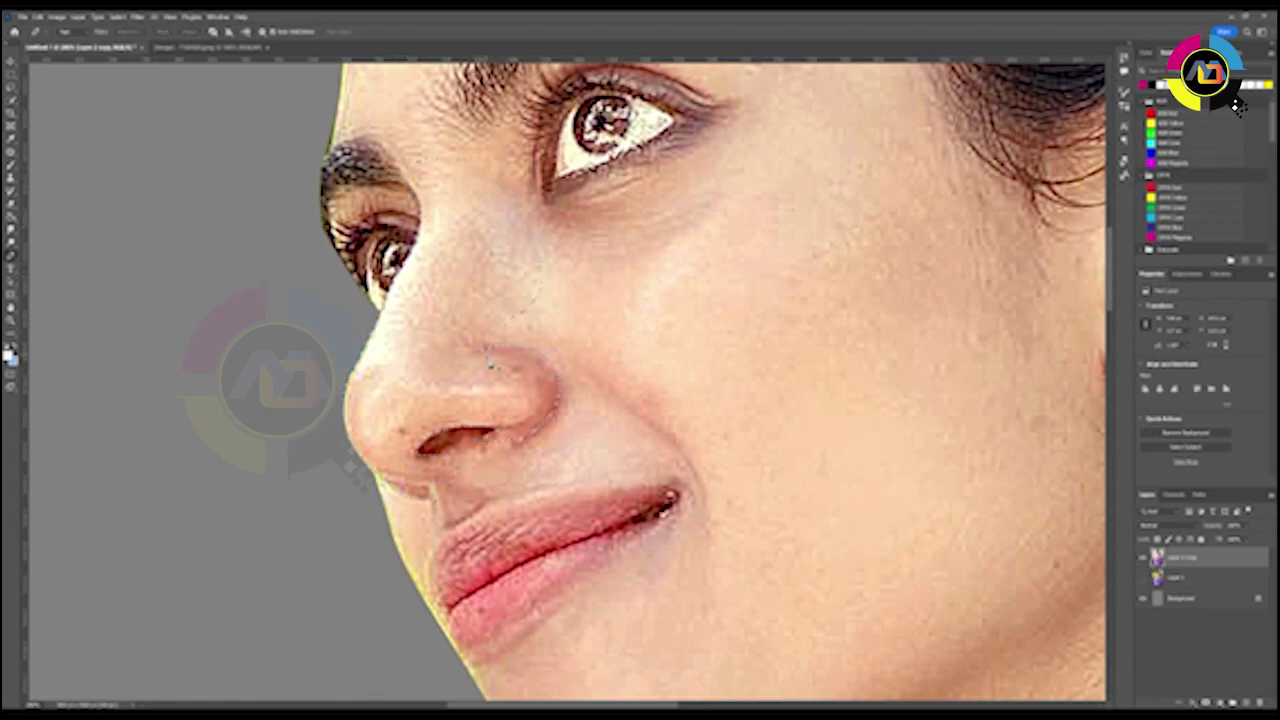
click(12, 243)
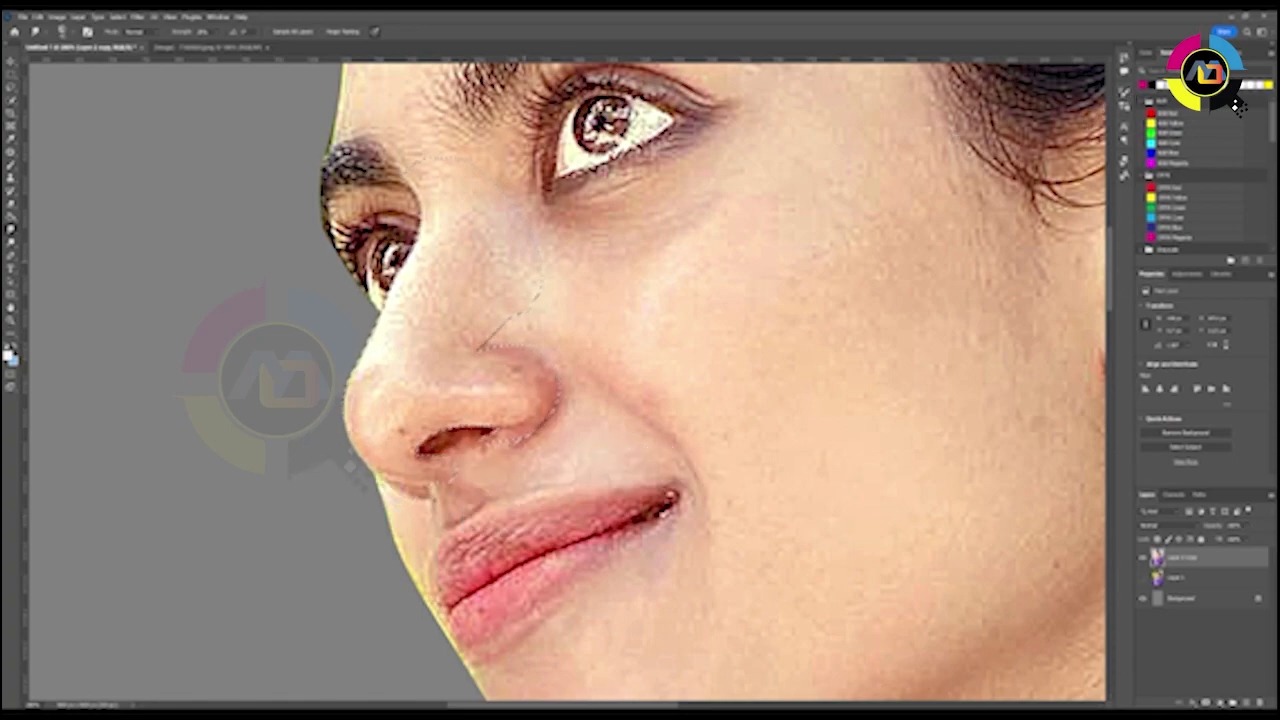
- Smudge the nose edge and nostril smooth at 20% strength, then deselect
key(ctrl+plus)
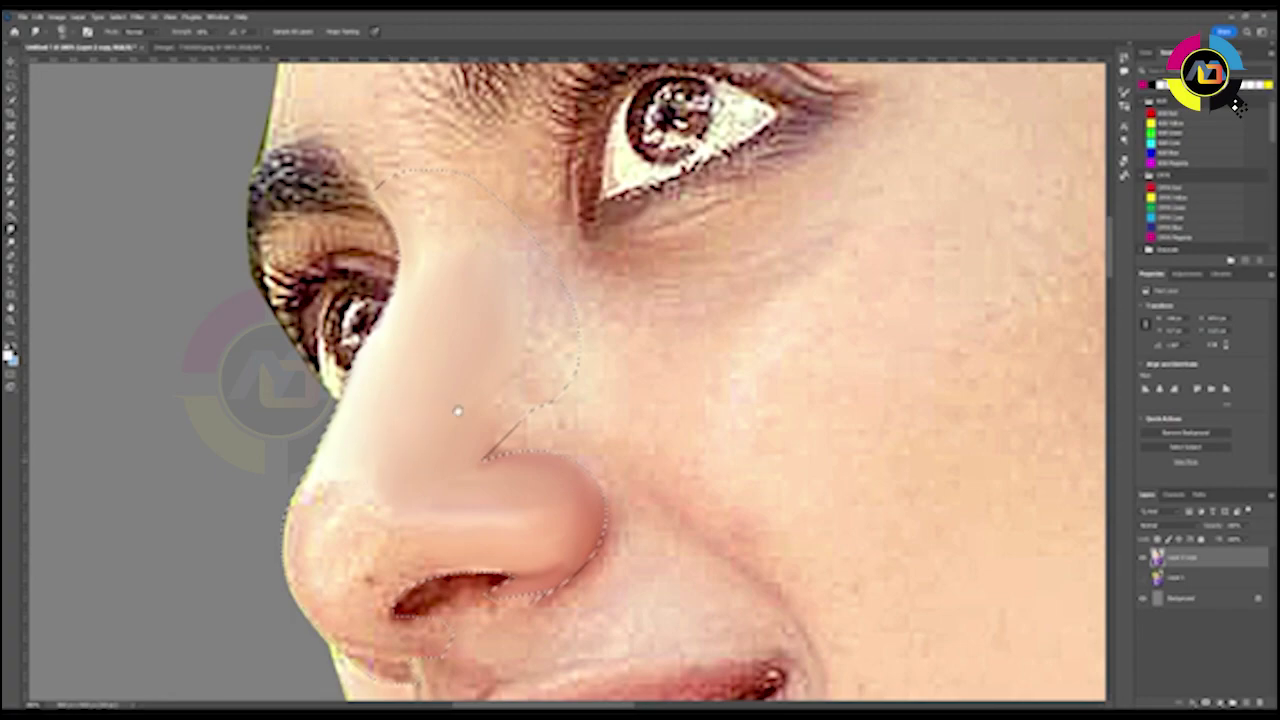
drag(395, 425, 495, 205)
drag(534, 309, 409, 336)
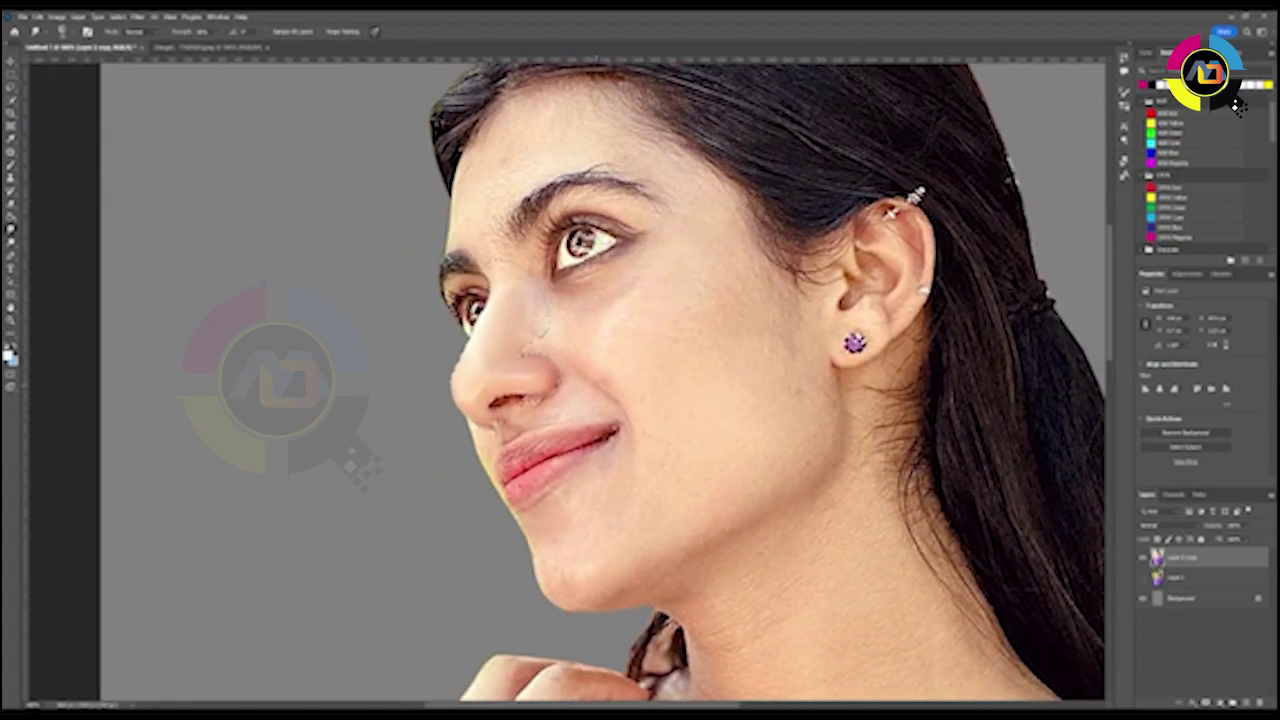
drag(515, 395, 560, 380)
drag(340, 448, 440, 428)
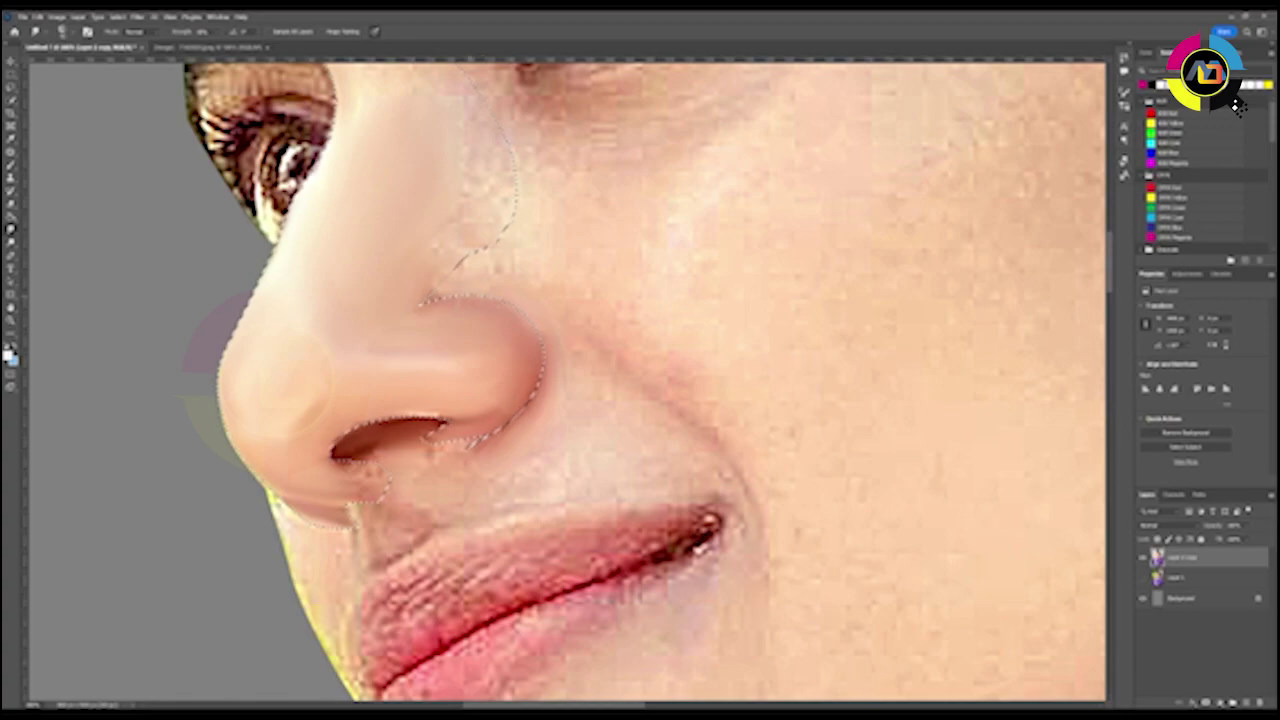
key(ctrl+d)
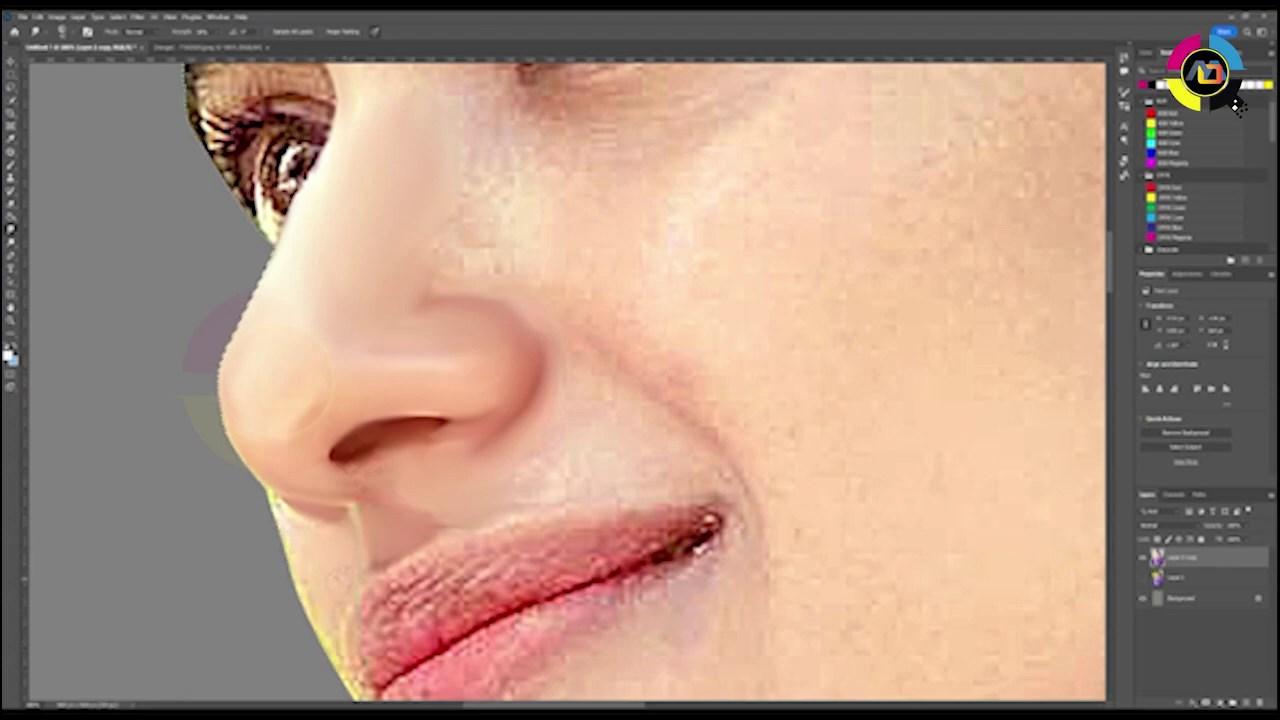
drag(305, 521, 304, 395)
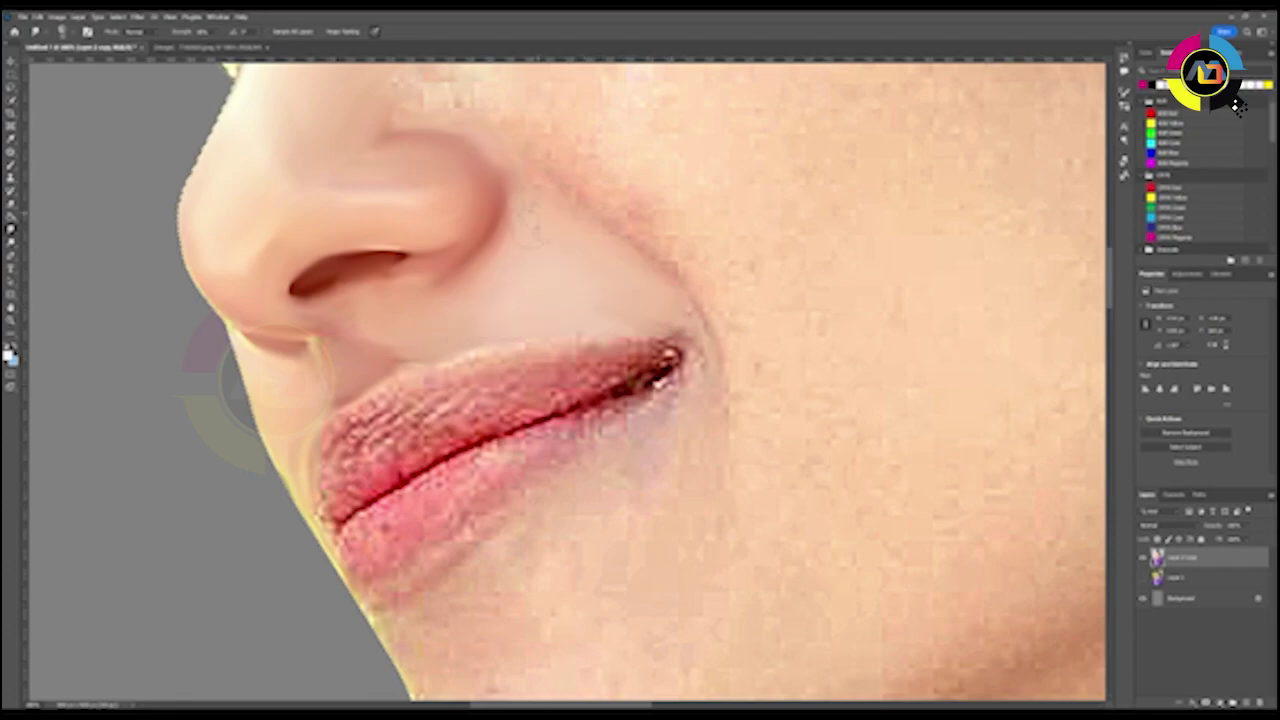
- Start a pen outline at the lip corner running up the smile line
scroll(263, 263, down, 5)
scroll(586, 363, up, 4)
scroll(600, 410, up, 2)
key(p)
click(620, 407)
click(480, 305)
click(368, 220)
- Close the outline around the cheek and turn it into a selection
scroll(409, 366, down, 3)
scroll(957, 396, up, 3)
click(957, 396)
click(650, 588)
click(620, 407)
key(ctrl+Return)
key(w)
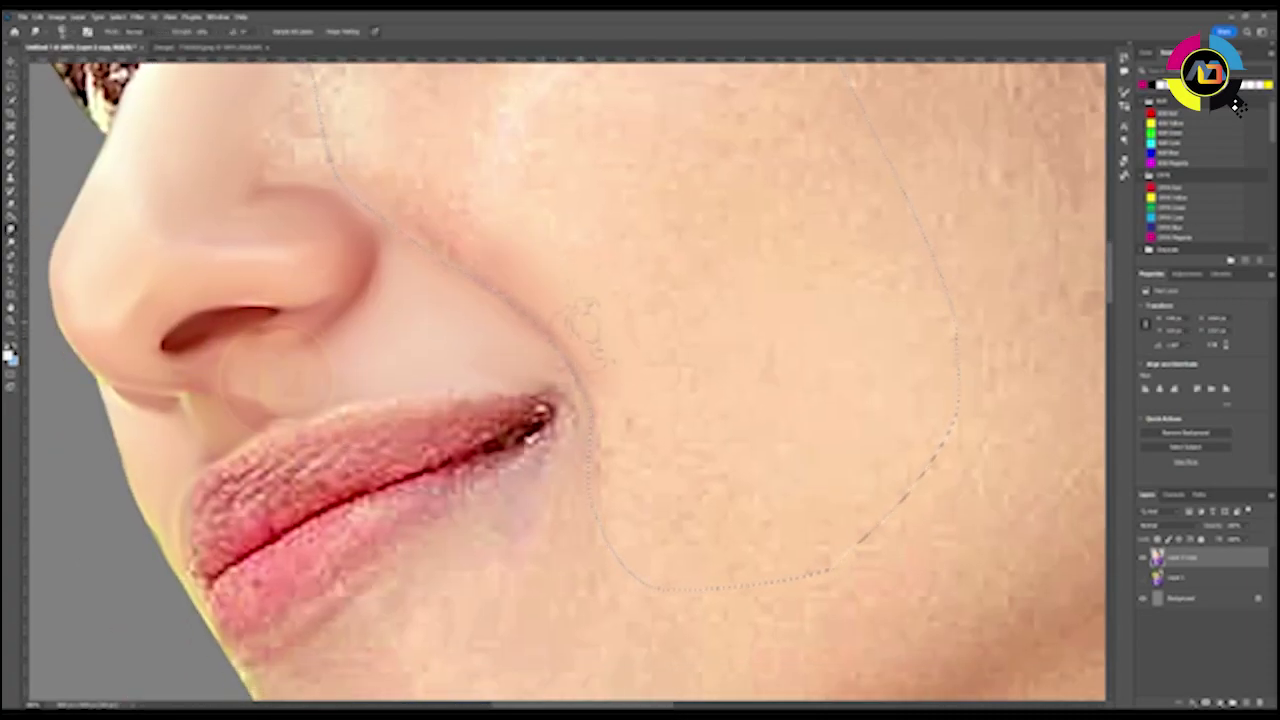
- Smudge the cheek skin beside the nose smooth, then deselect
scroll(630, 298, up, 3)
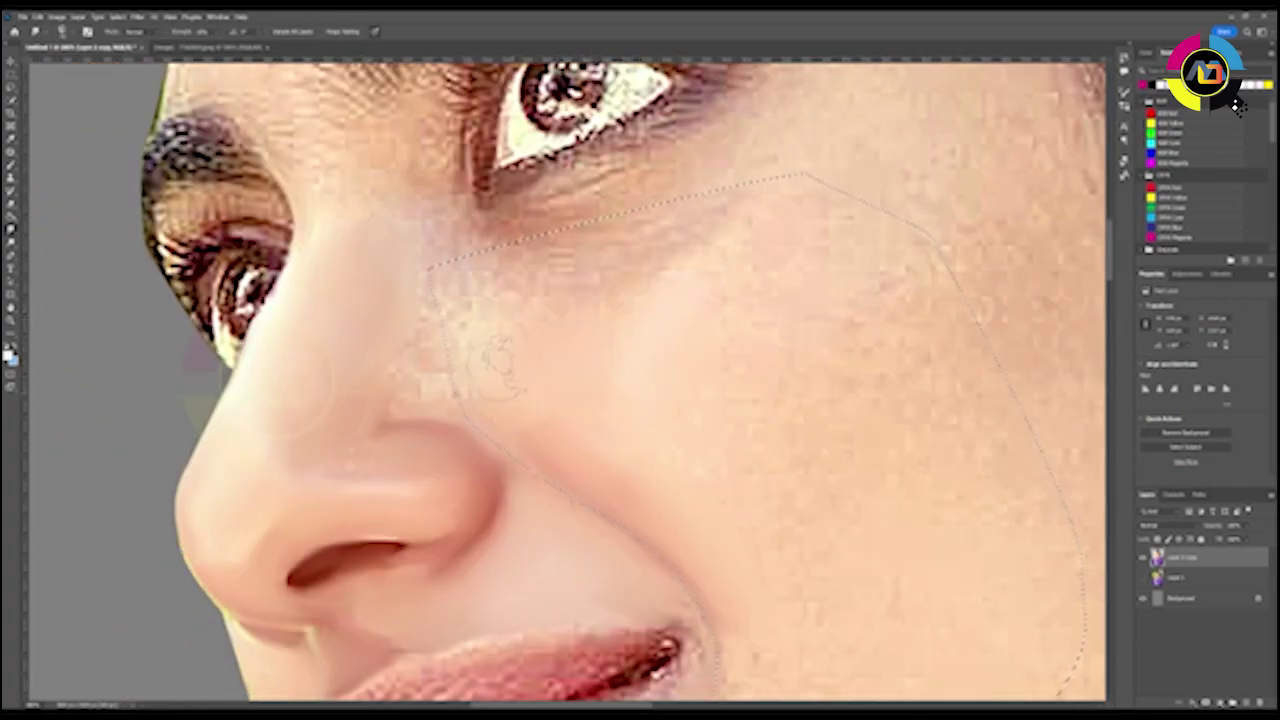
drag(683, 407, 686, 290)
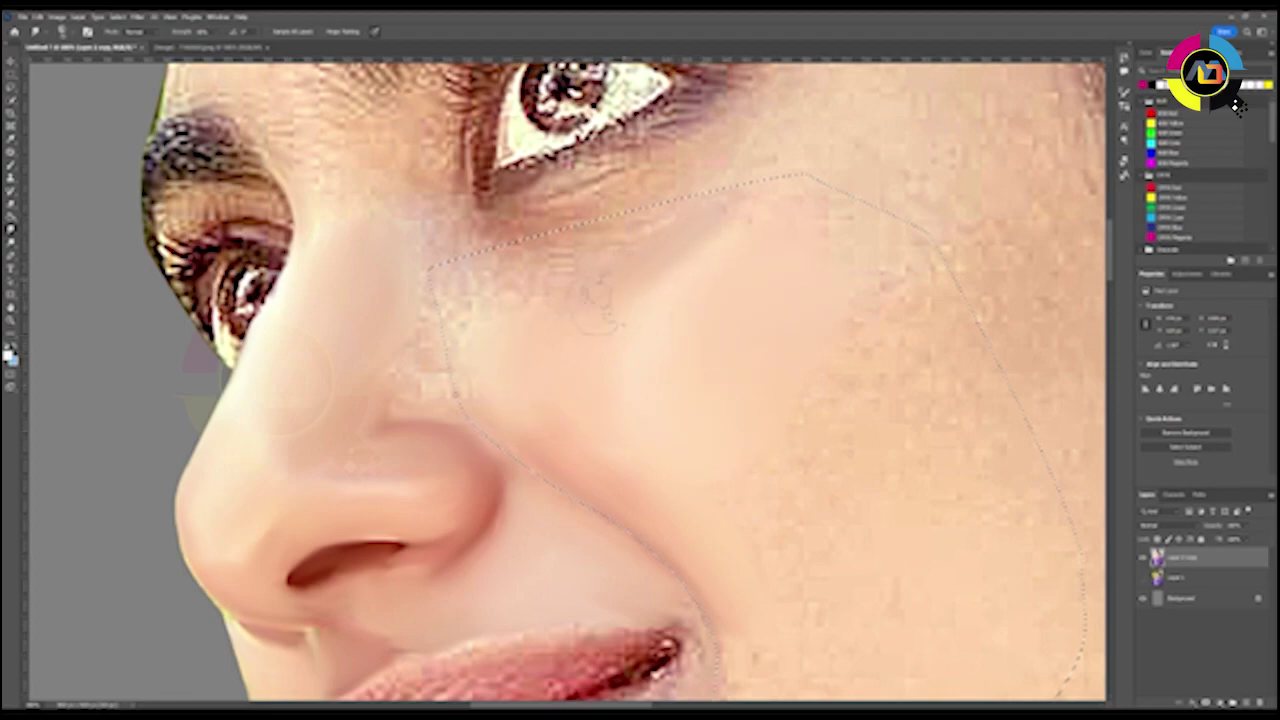
key(ctrl+d)
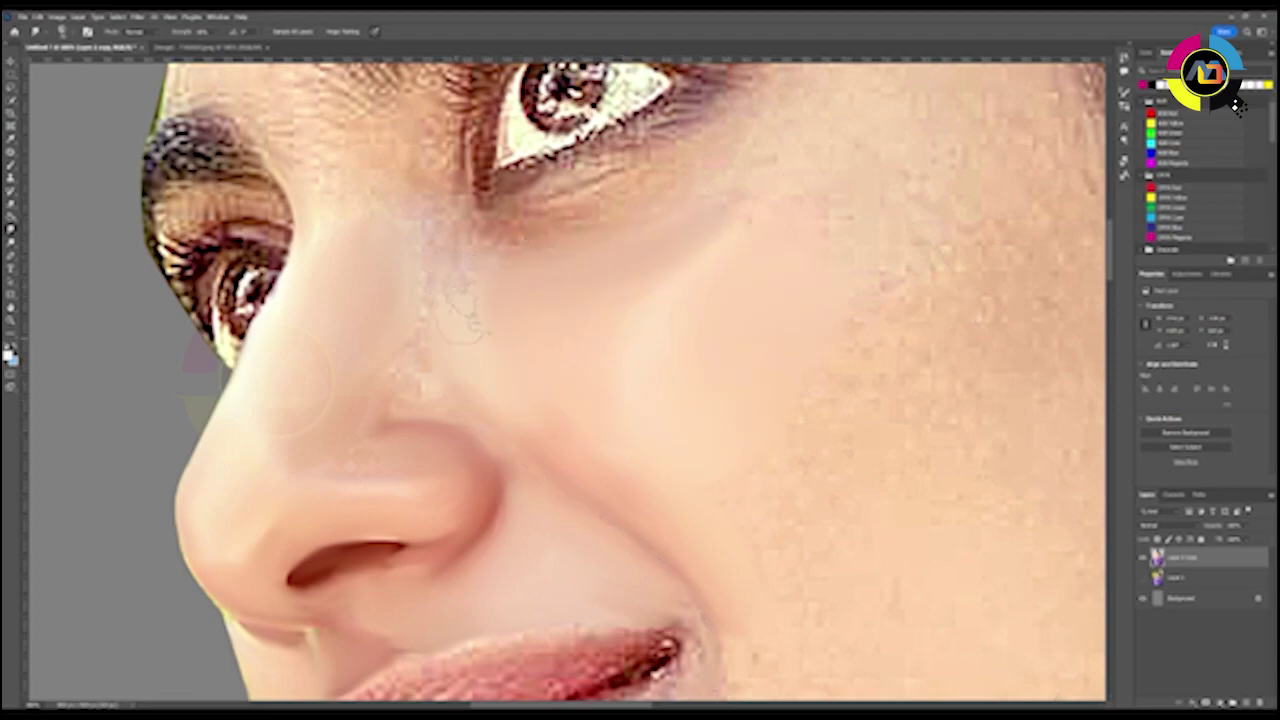
drag(600, 550, 545, 440)
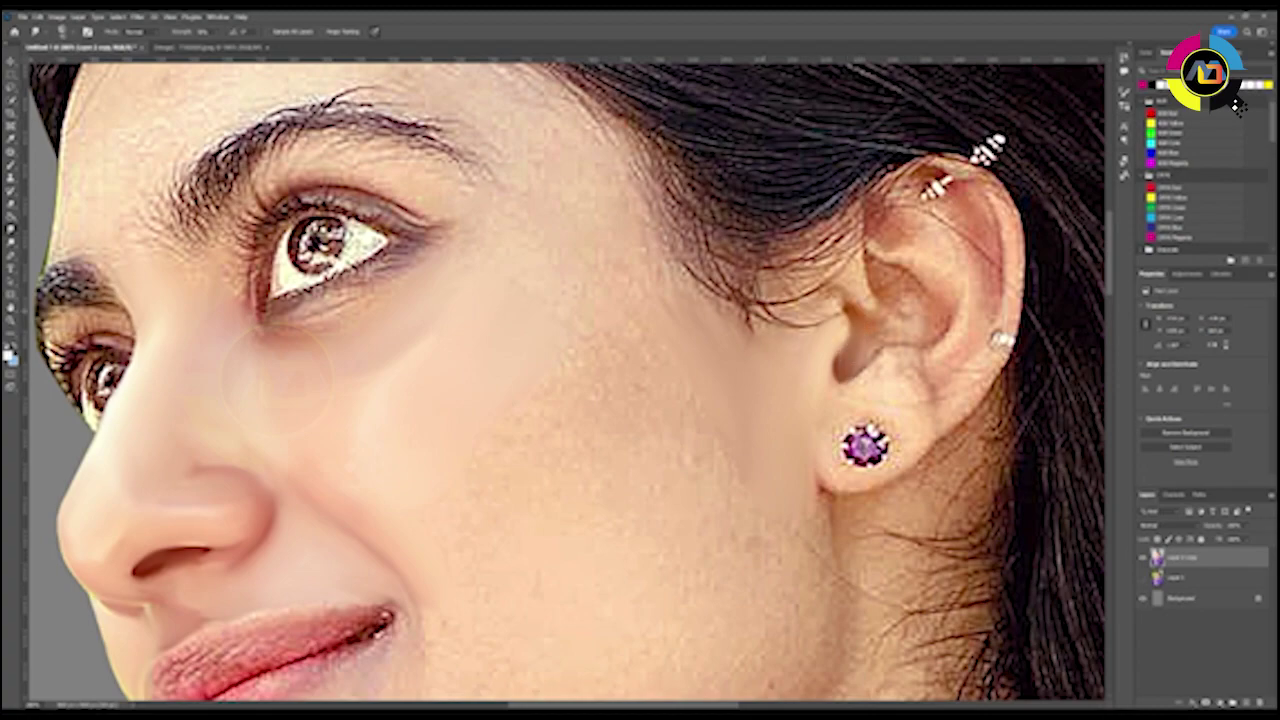
- Paint out stray hairs beside the ear and smooth the ear rim and crease
mouse_move(745, 335)
mouse_down()
mouse_move(835, 250)
mouse_move(740, 320)
mouse_move(760, 260)
mouse_up()
drag(870, 265, 830, 335)
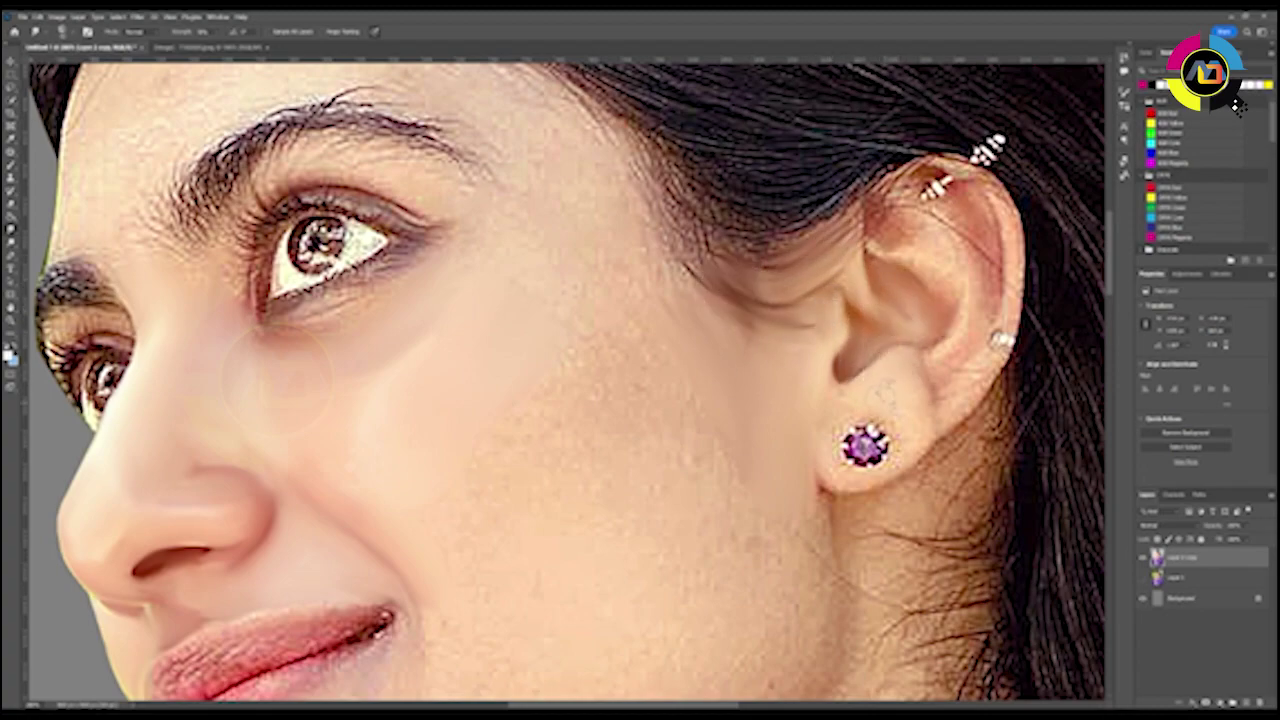
drag(1005, 230, 1015, 290)
mouse_move(995, 175)
mouse_down()
mouse_move(945, 245)
mouse_move(945, 320)
mouse_move(890, 230)
mouse_up()
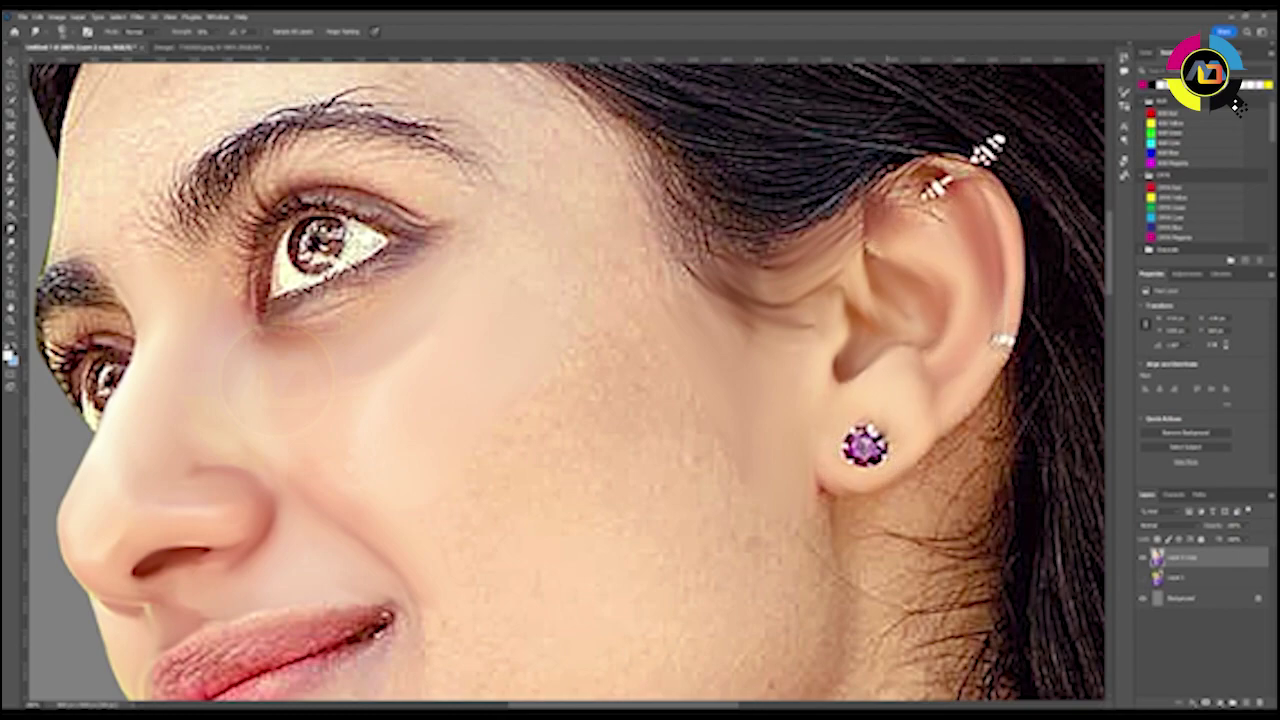
key(ctrl+0)
scroll(631, 382, up, 5)
drag(718, 292, 730, 234)
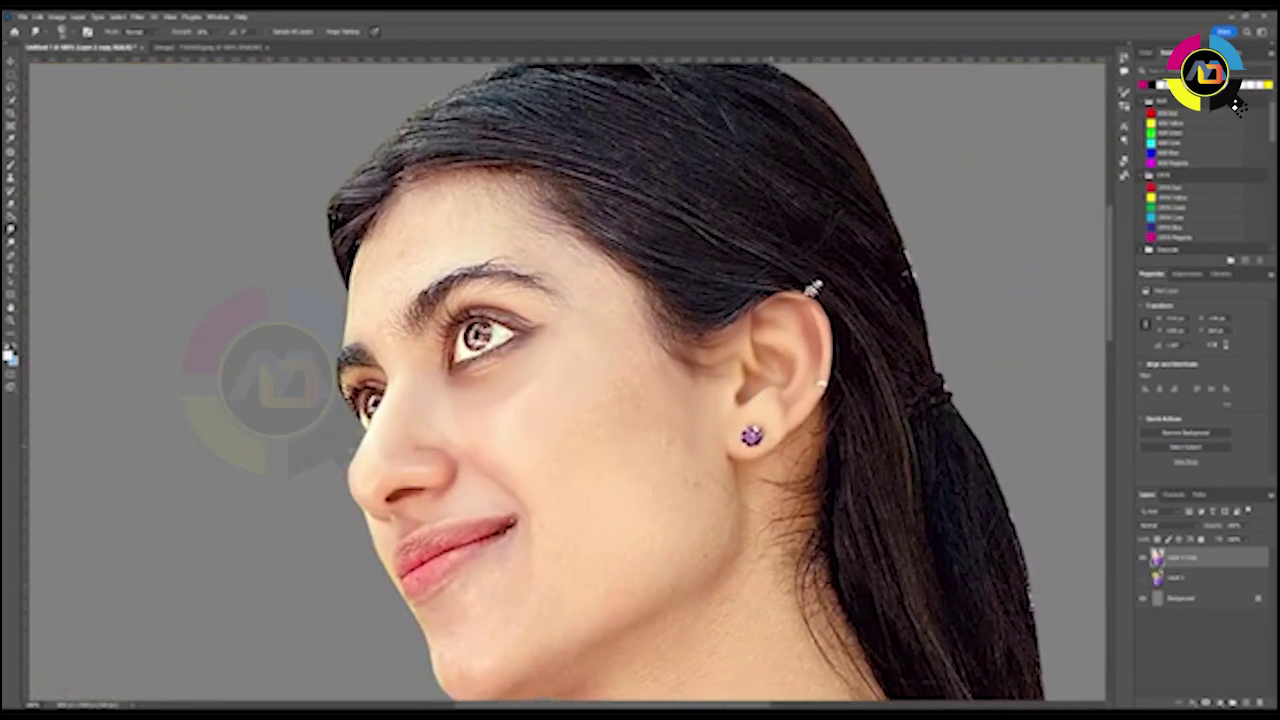
- Smooth the light blotches along the chin edge
key(ctrl+plus)
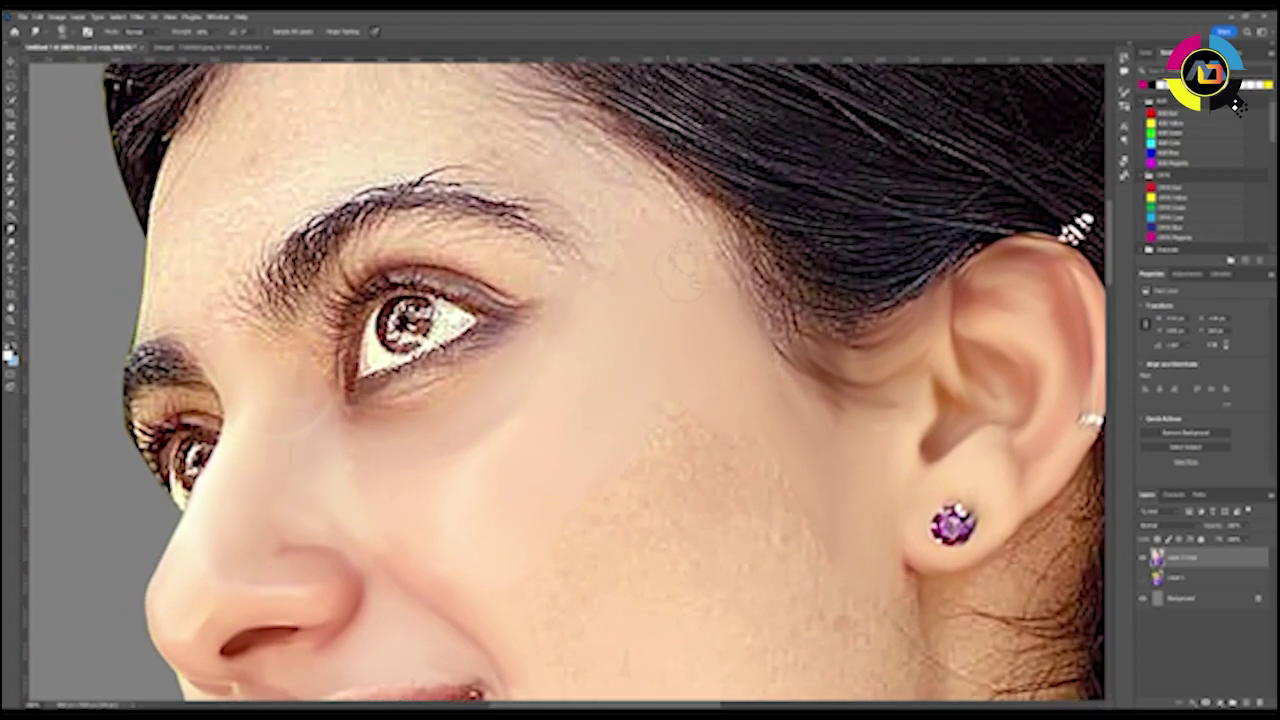
scroll(620, 205, down, 3)
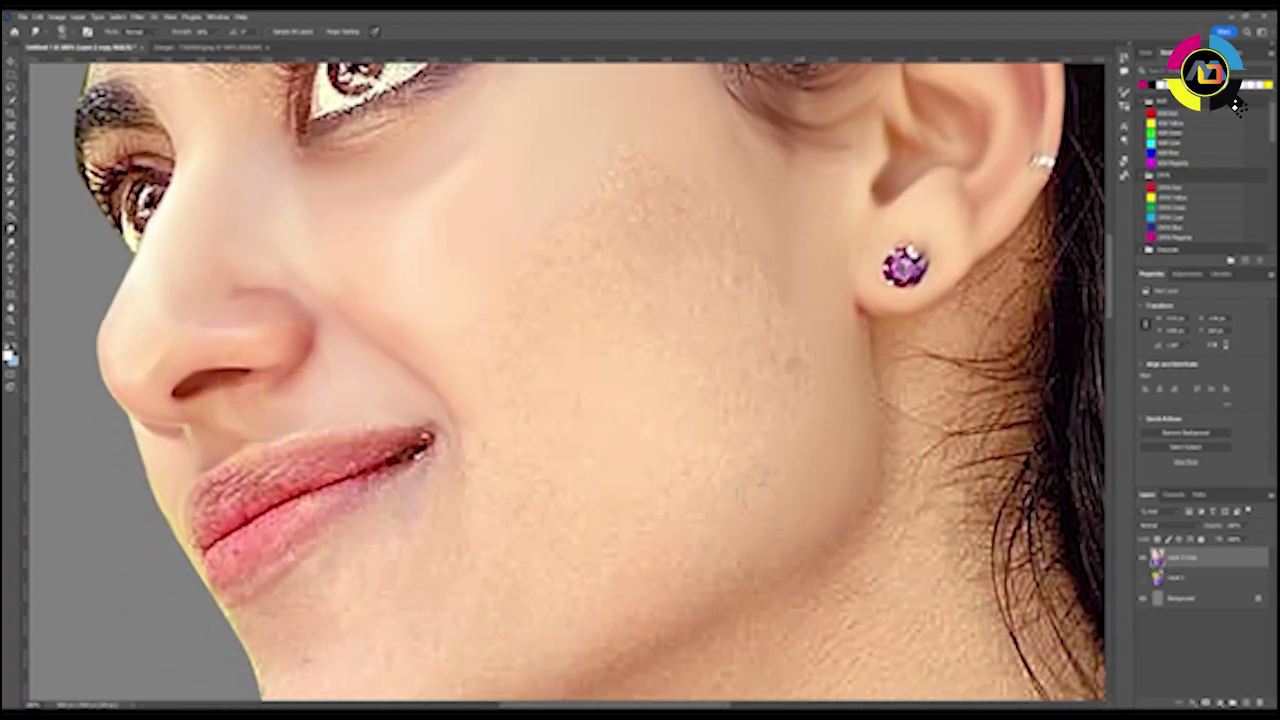
scroll(571, 257, down, 2)
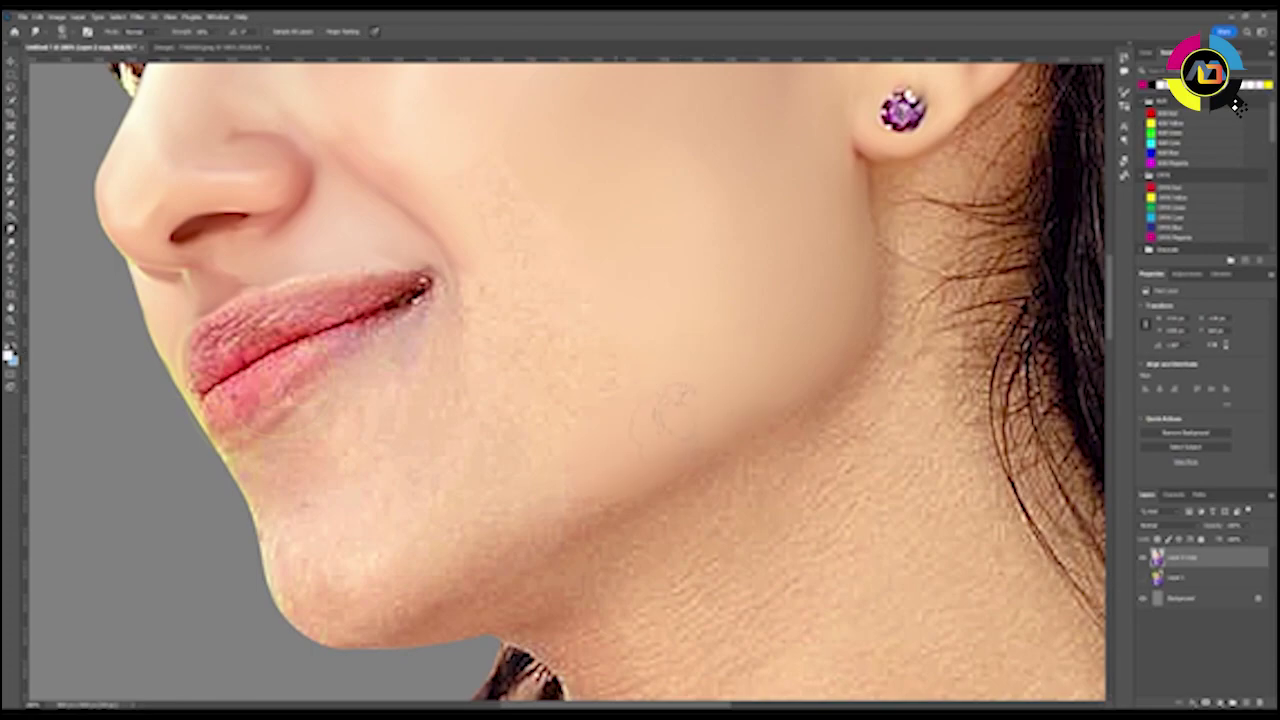
key(ctrl+0)
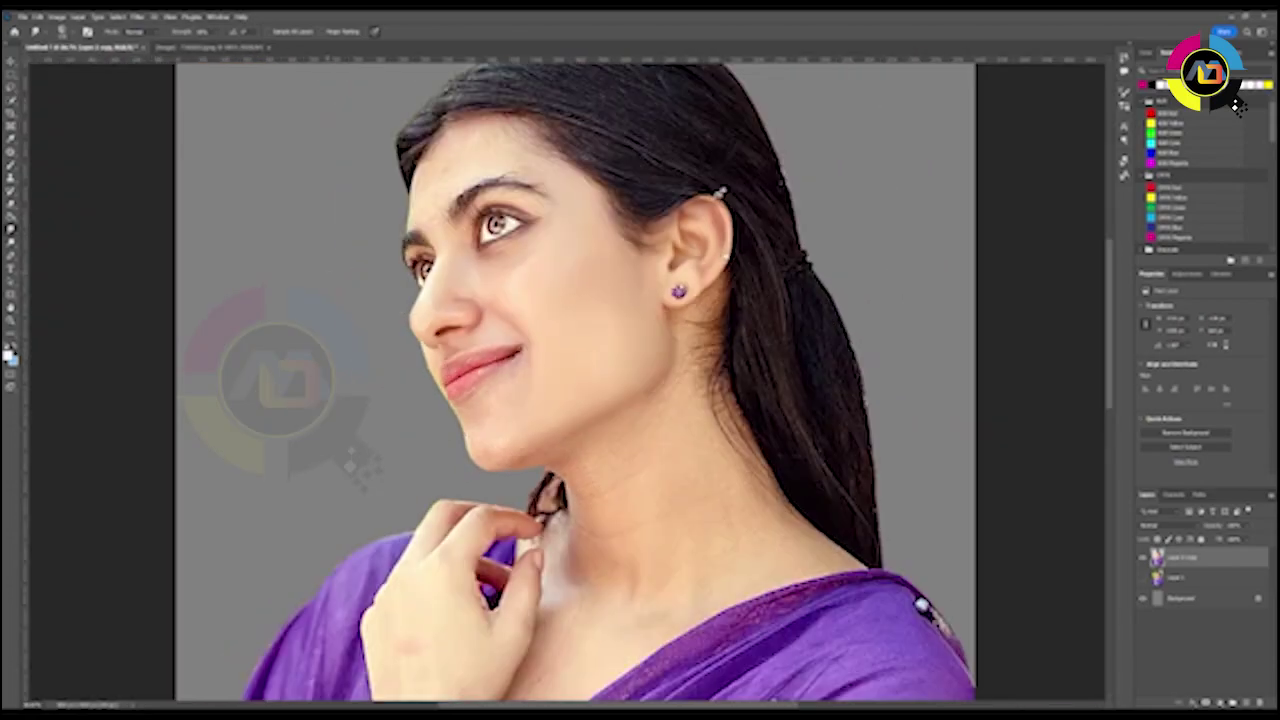
scroll(558, 500, up, 5)
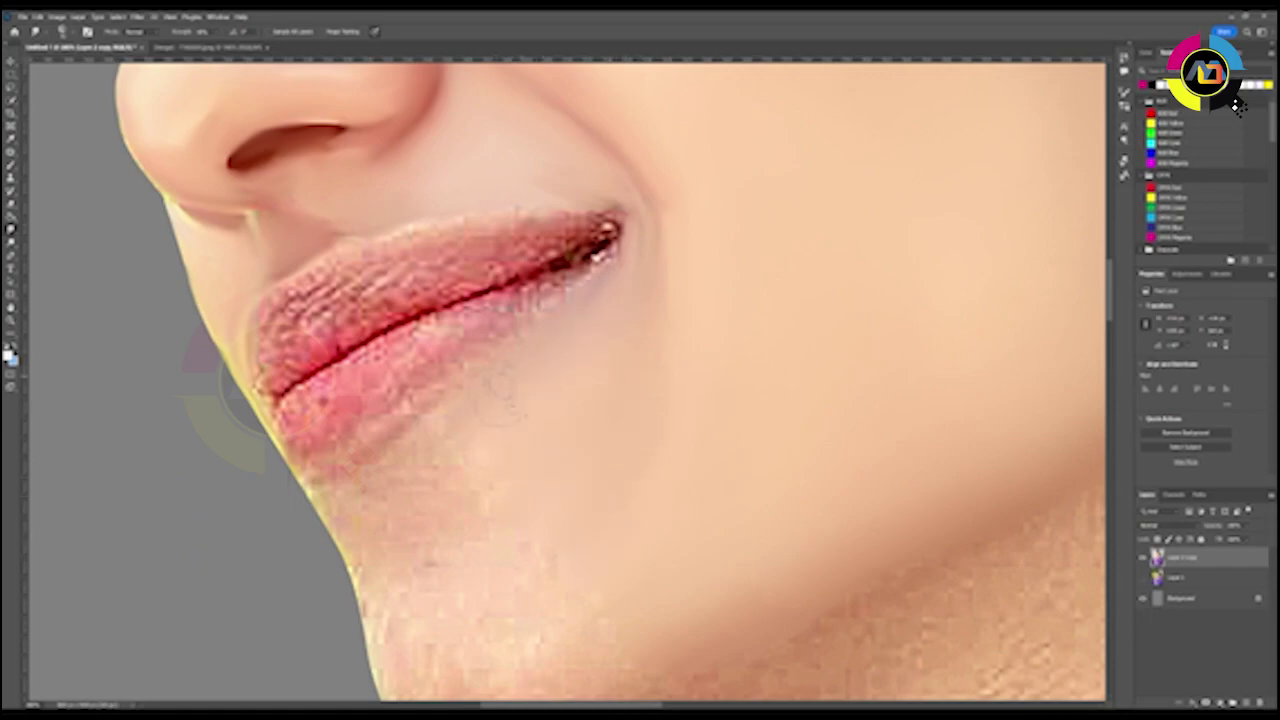
scroll(472, 395, down, 3)
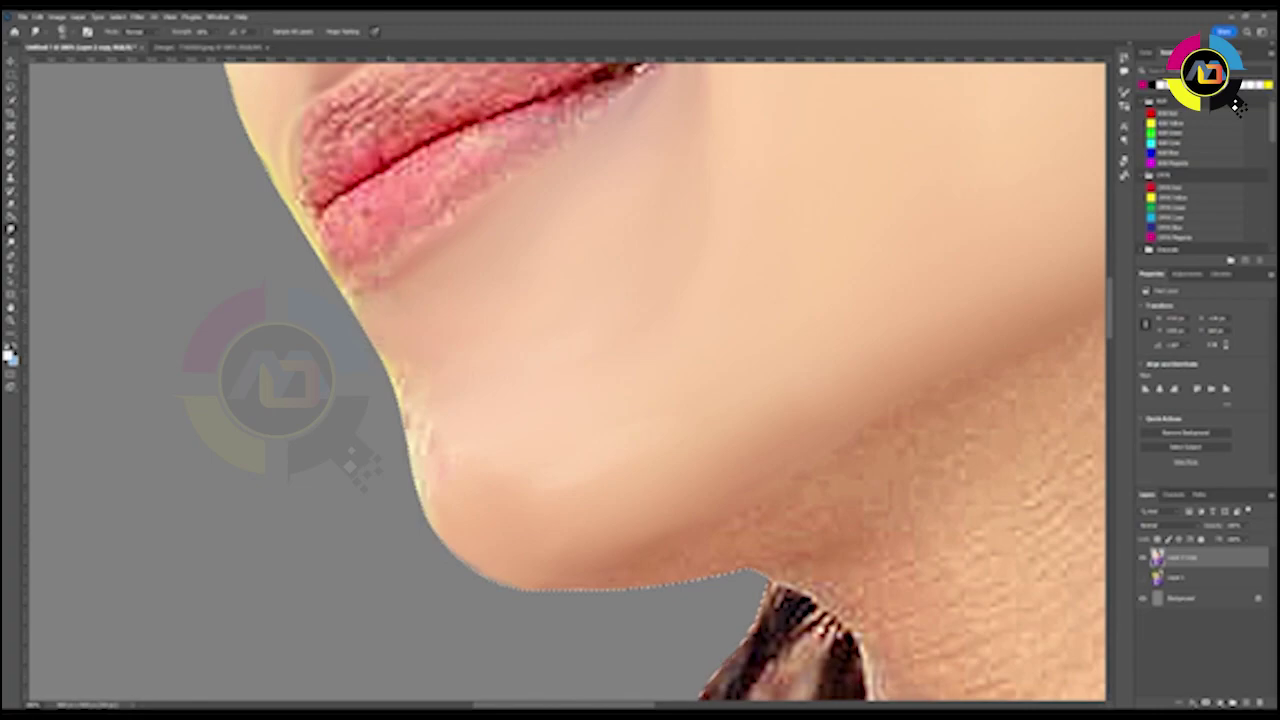
drag(395, 380, 418, 470)
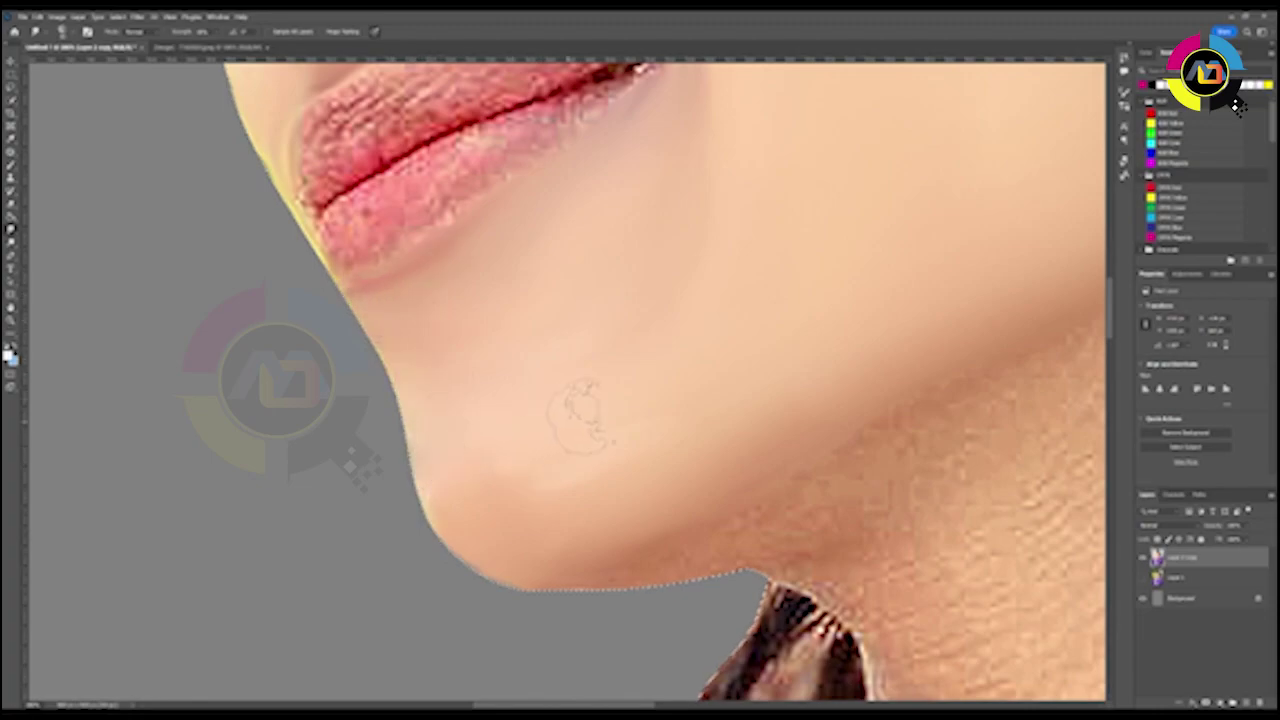
- Paint over the stray hairs on the neck below the earring
key(ctrl+0)
key(ctrl+plus)
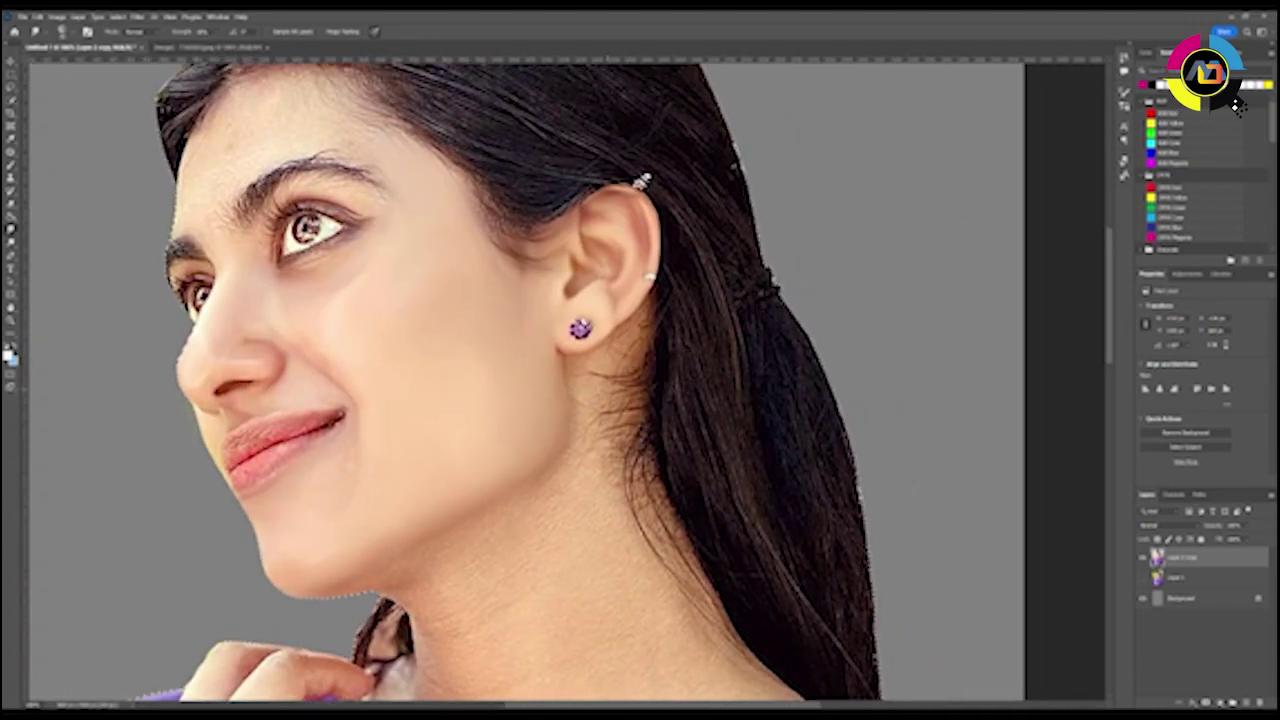
key(ctrl+plus)
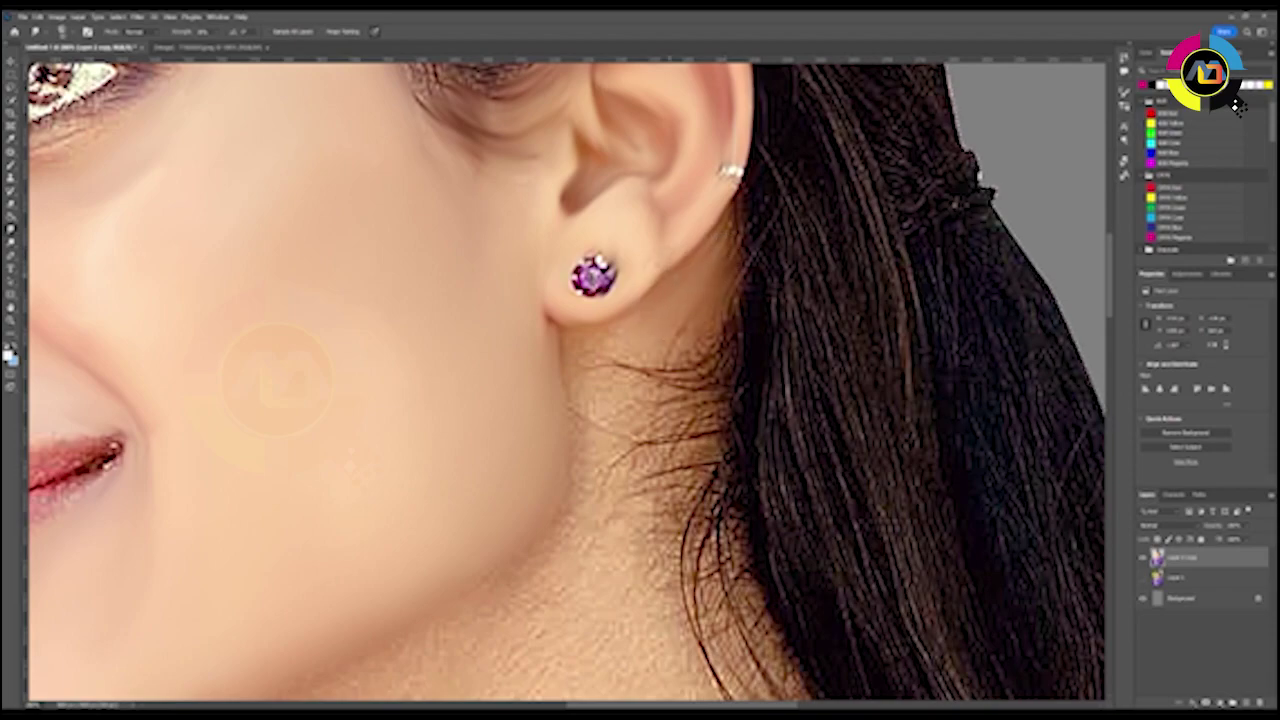
drag(720, 340, 630, 400)
drag(730, 375, 650, 460)
scroll(600, 380, down, 3)
scroll(600, 380, down, 1)
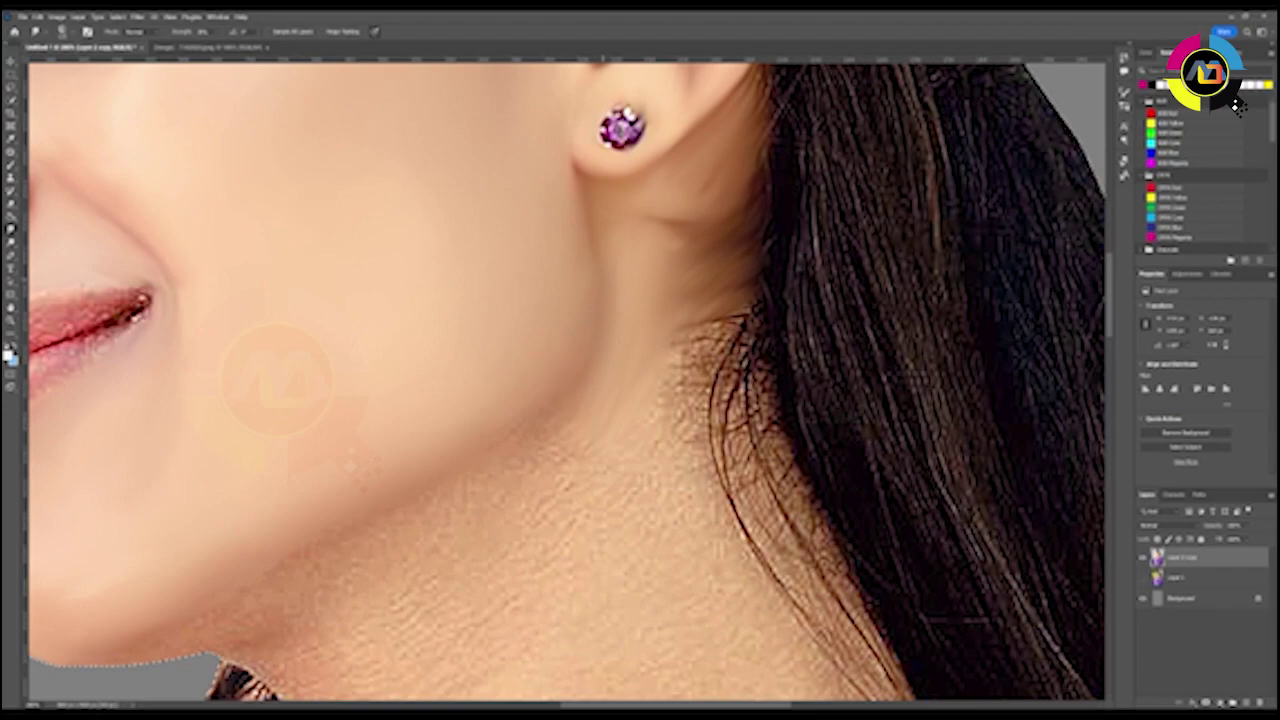
scroll(277, 378, down, 4)
scroll(277, 378, left, 2)
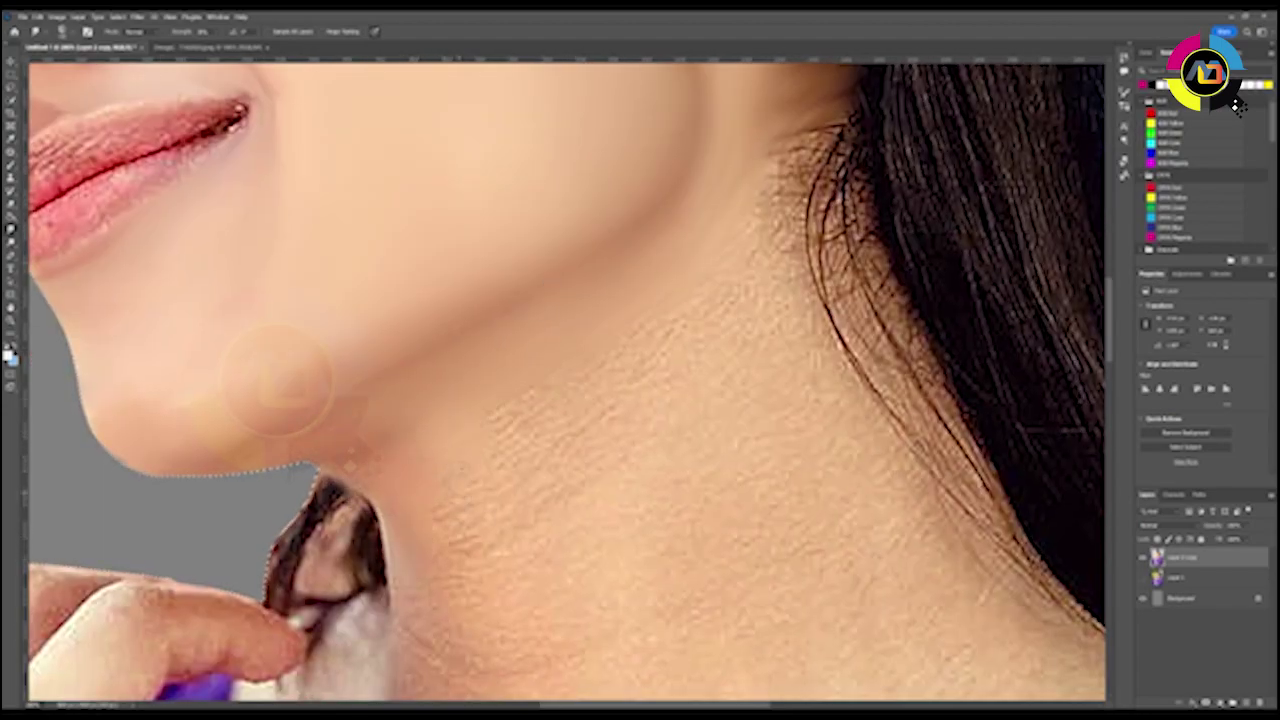
scroll(277, 378, down, 5)
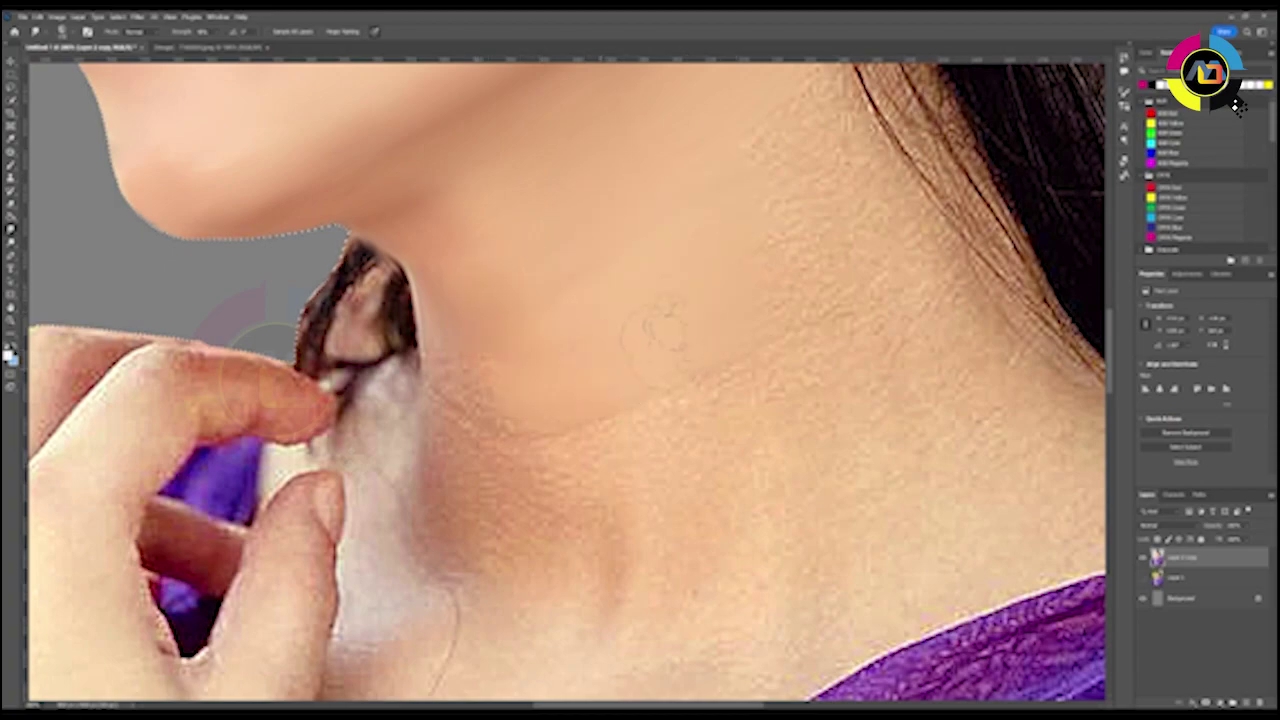
scroll(602, 414, down, 5)
scroll(610, 400, up, 2)
scroll(620, 390, up, 2)
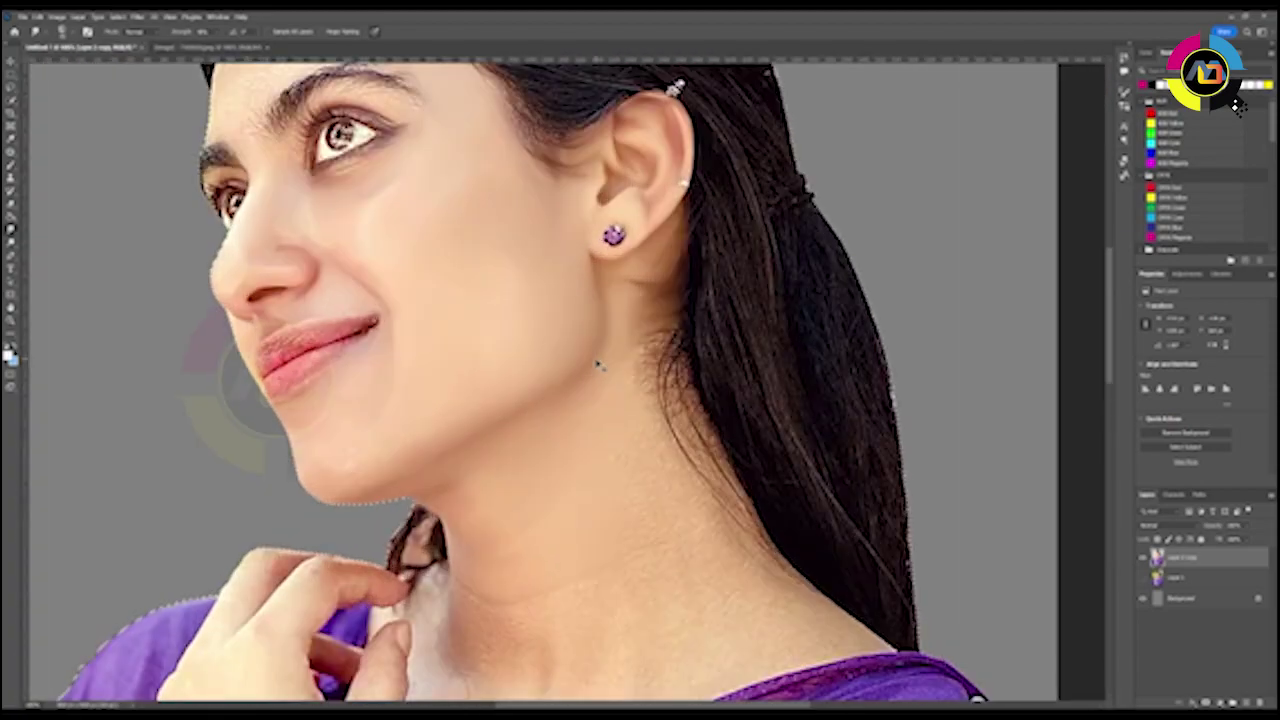
- Smudge away the hair strands along the edge of the neck
scroll(631, 382, up, 3)
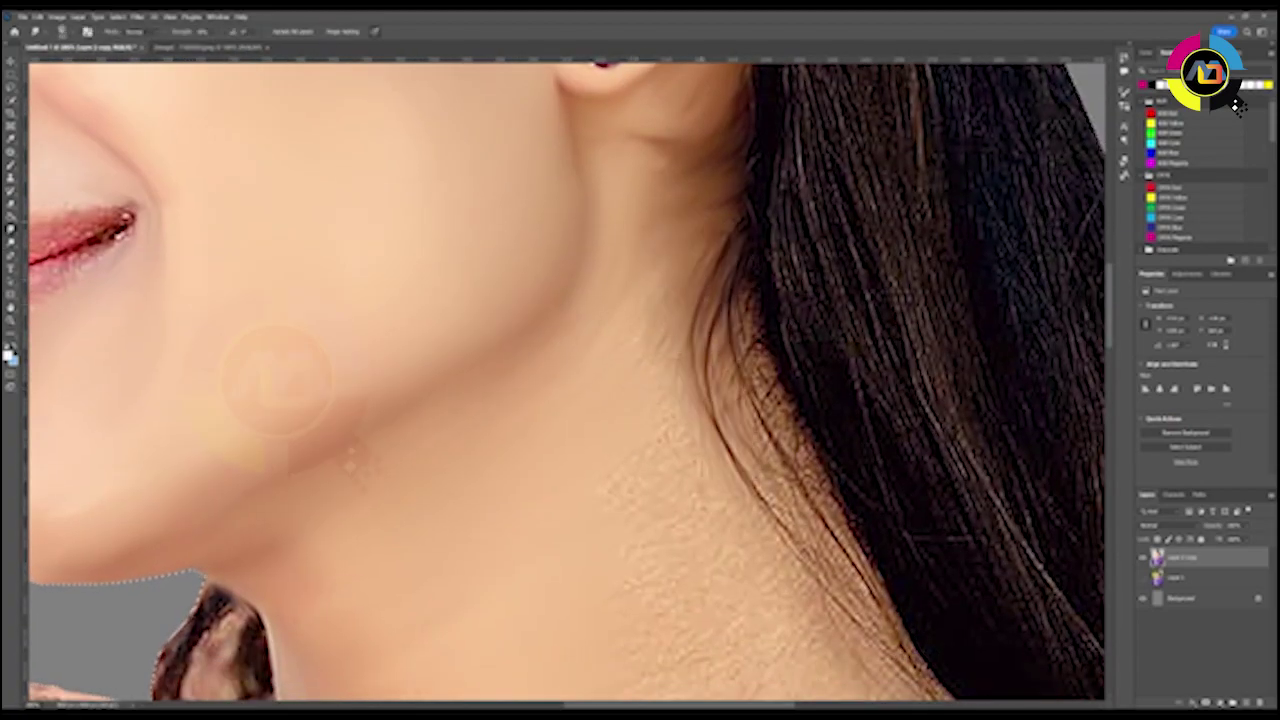
scroll(660, 290, down, 4)
drag(700, 160, 765, 300)
drag(680, 130, 765, 295)
drag(665, 150, 670, 250)
- Blend away remaining hairs and crease lines on the lower neck and upper chest
scroll(275, 375, down, 4)
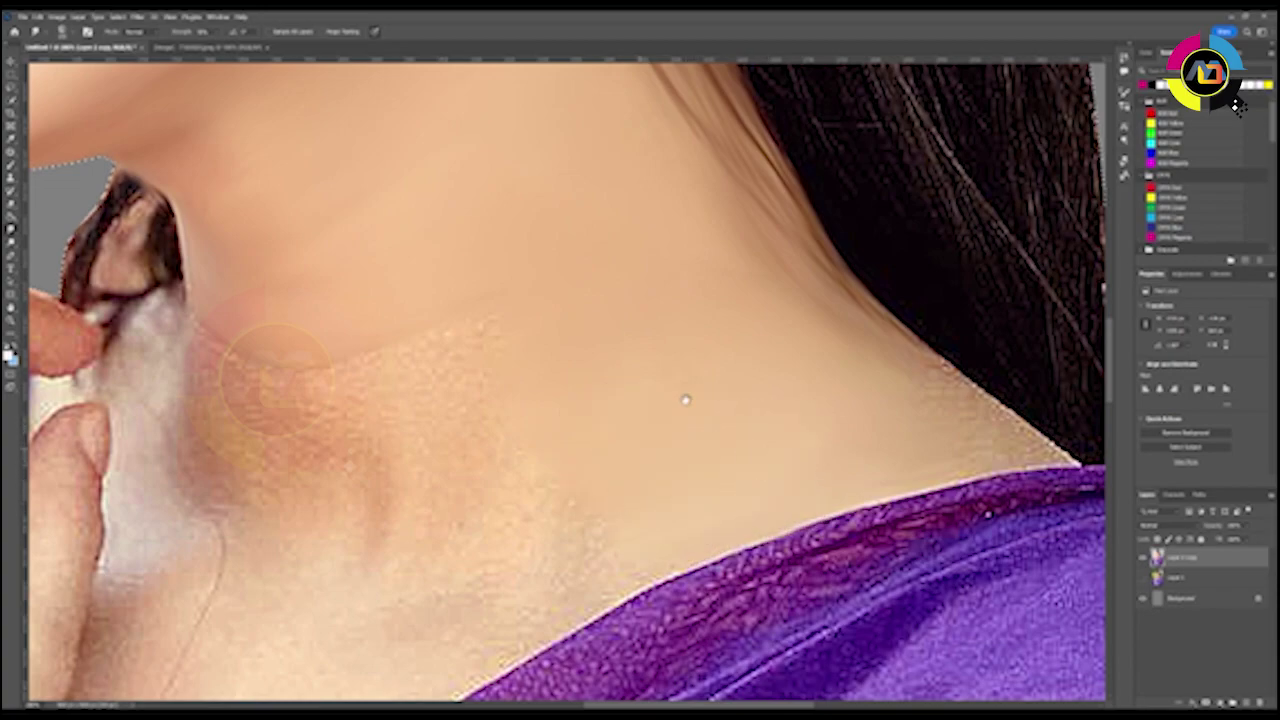
scroll(686, 394, down, 2)
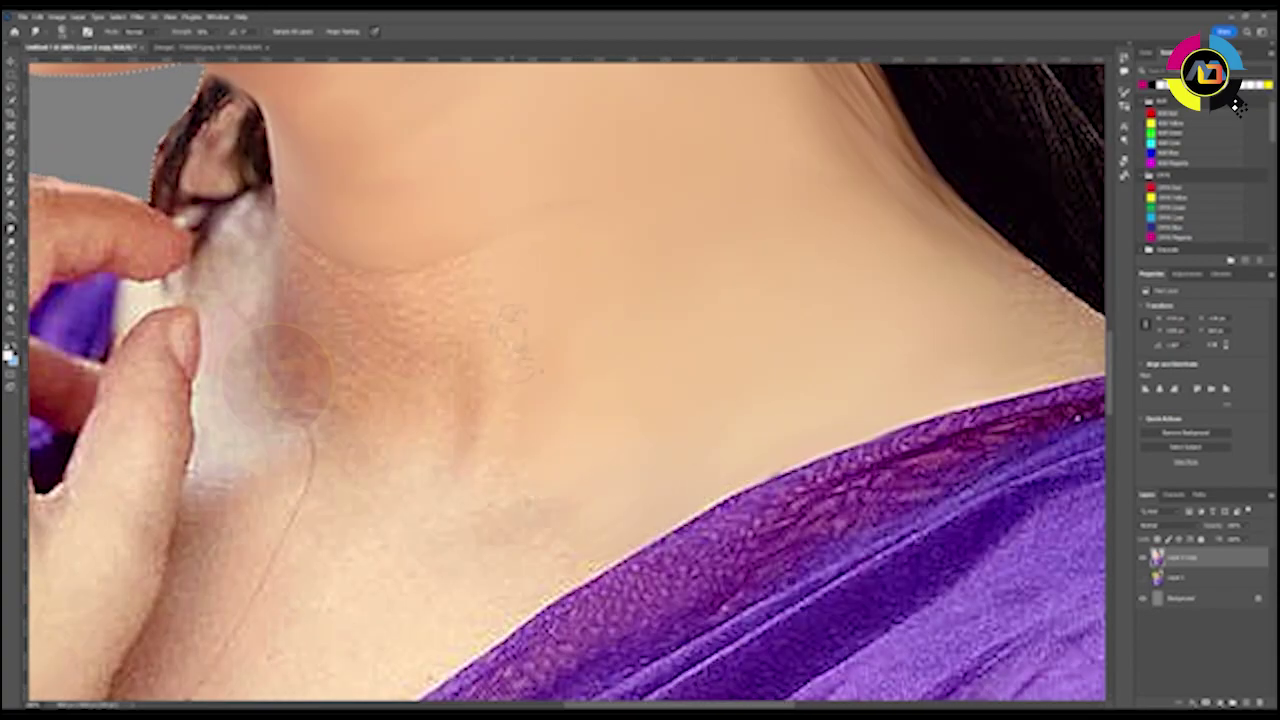
scroll(430, 410, down, 4)
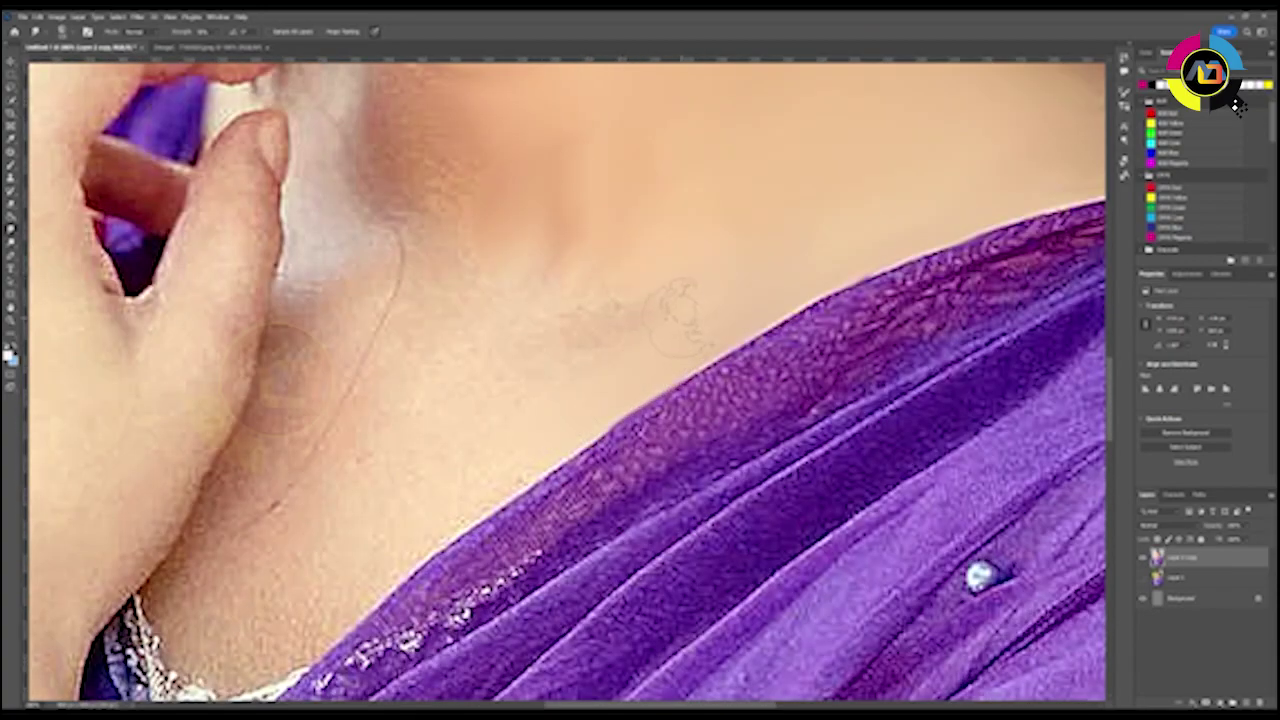
scroll(295, 285, down, 4)
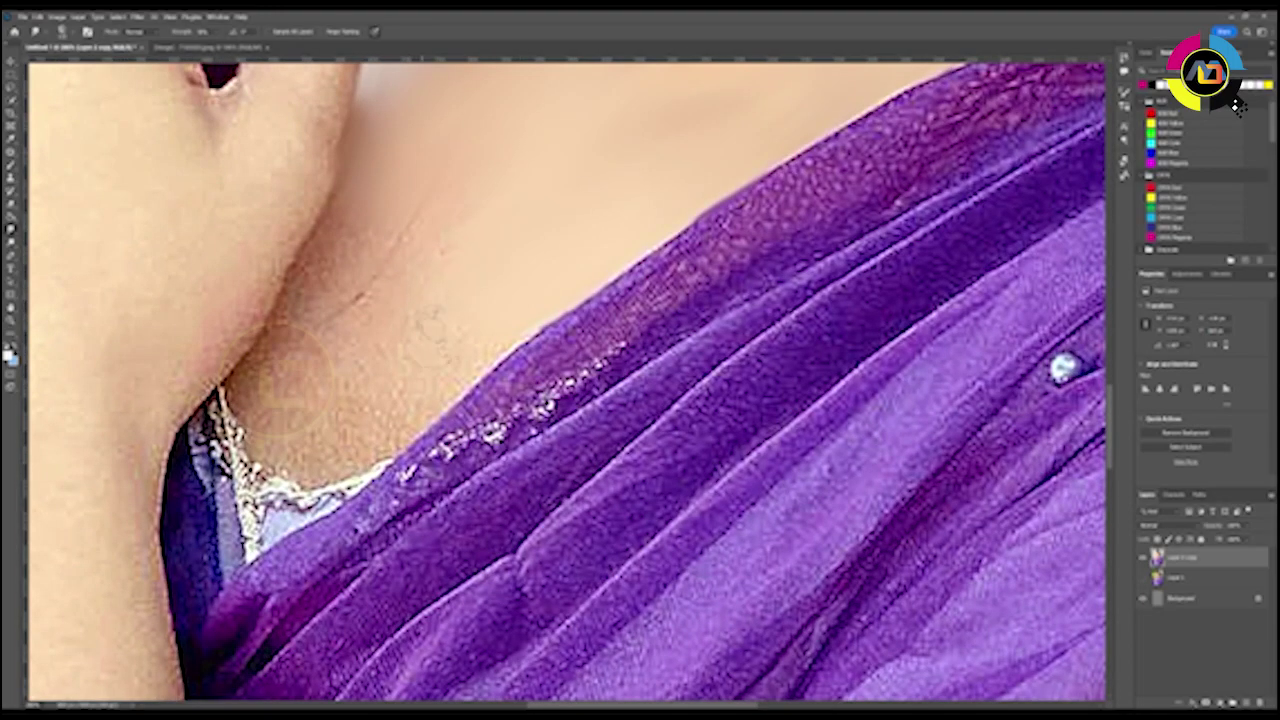
drag(450, 360, 286, 378)
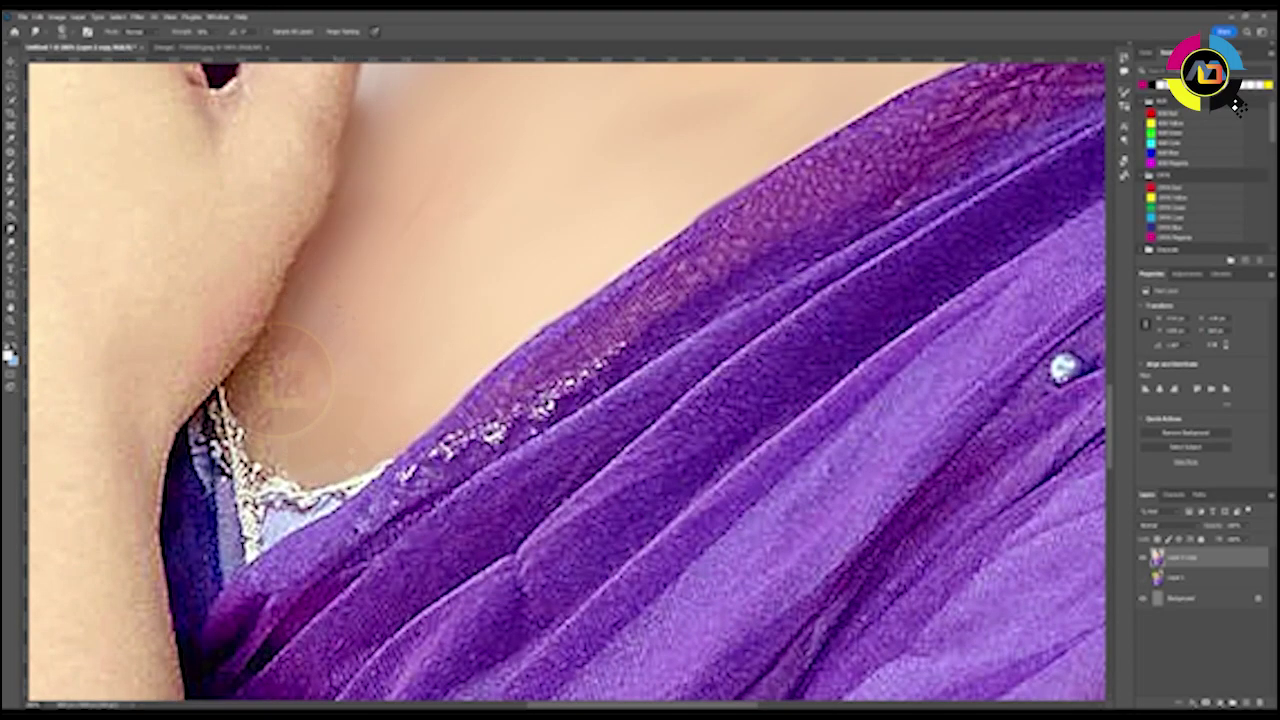
key(ctrl+0)
scroll(570, 330, up, 5)
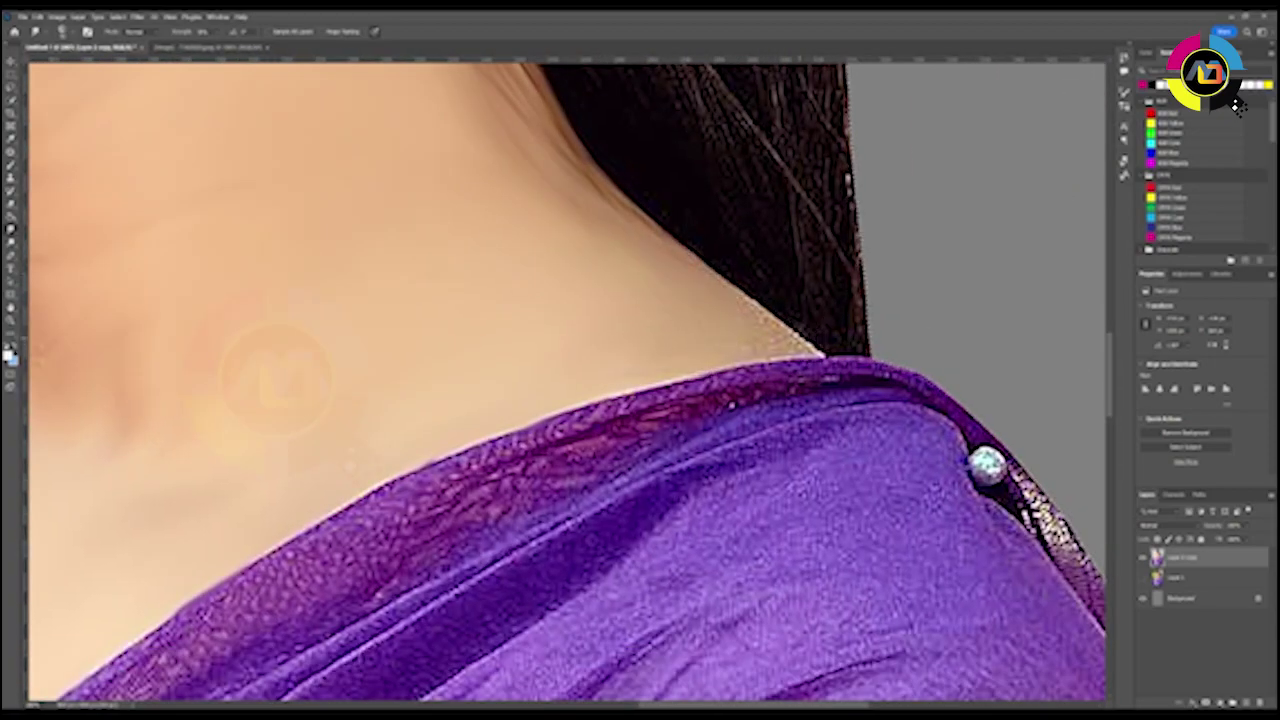
scroll(570, 380, left, 5)
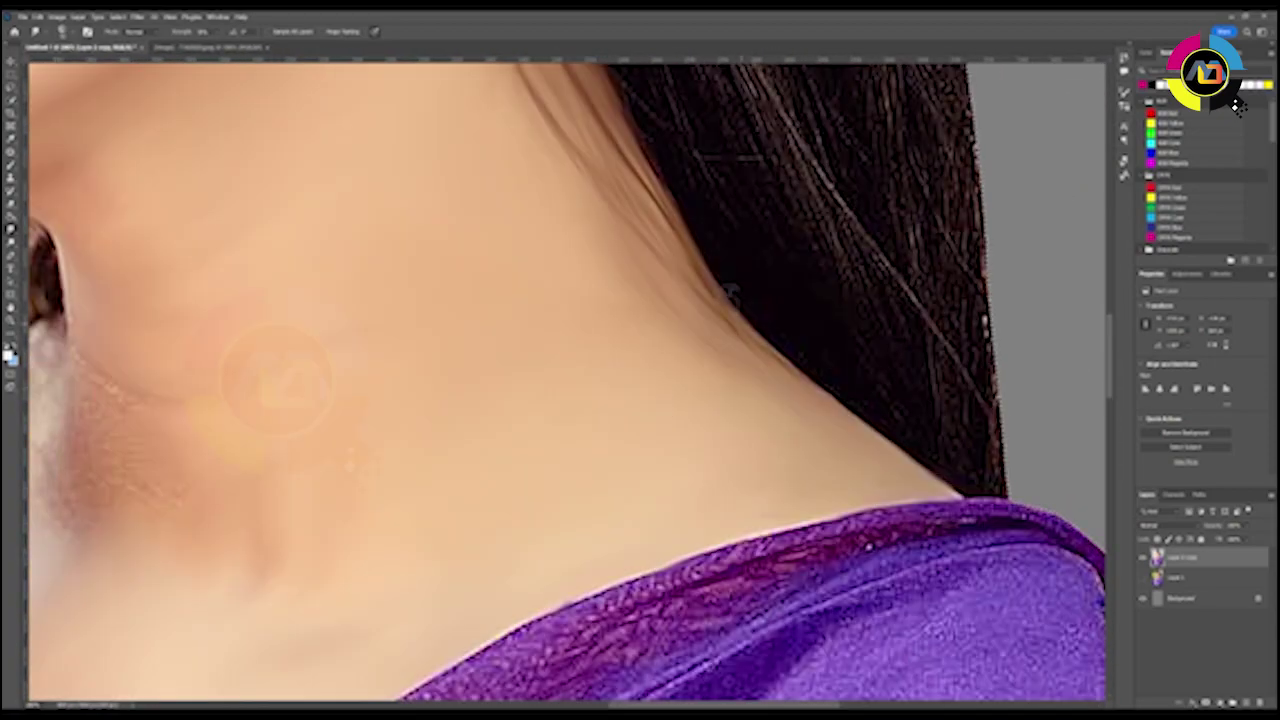
scroll(570, 380, up, 3)
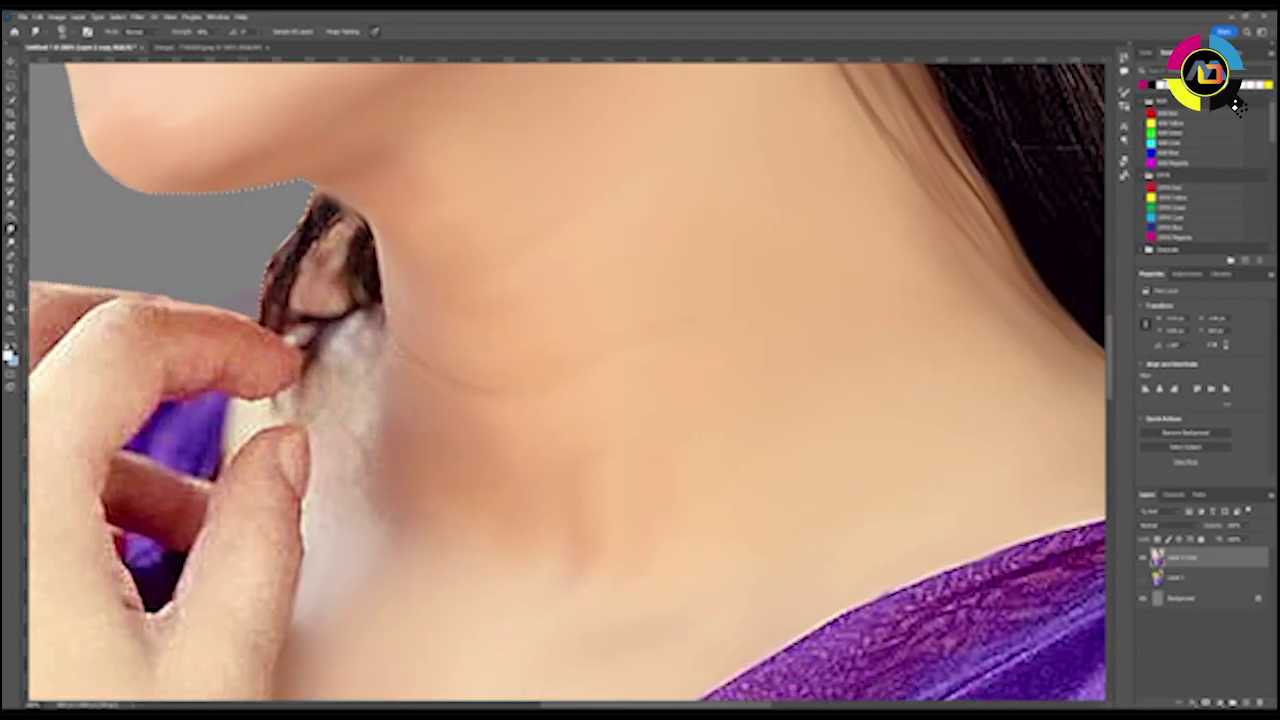
scroll(554, 497, down, 3)
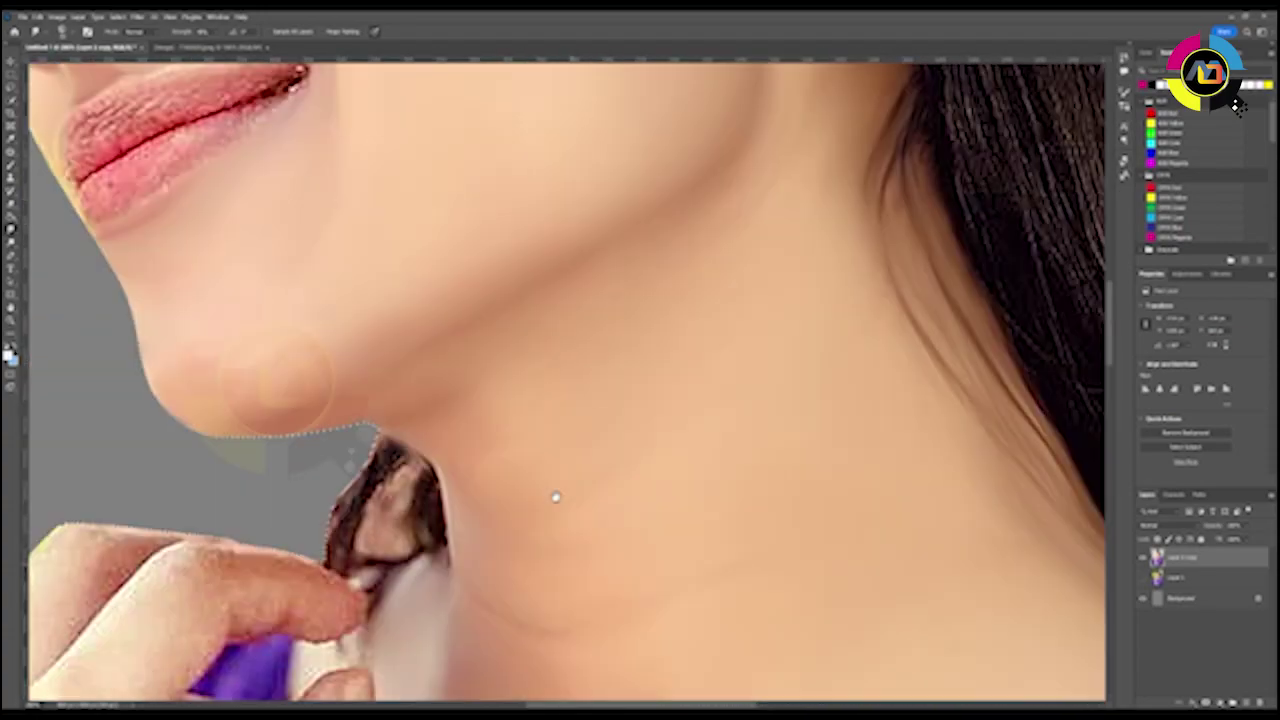
key(w)
scroll(450, 400, up, 3)
key(r)
scroll(451, 489, down, 3)
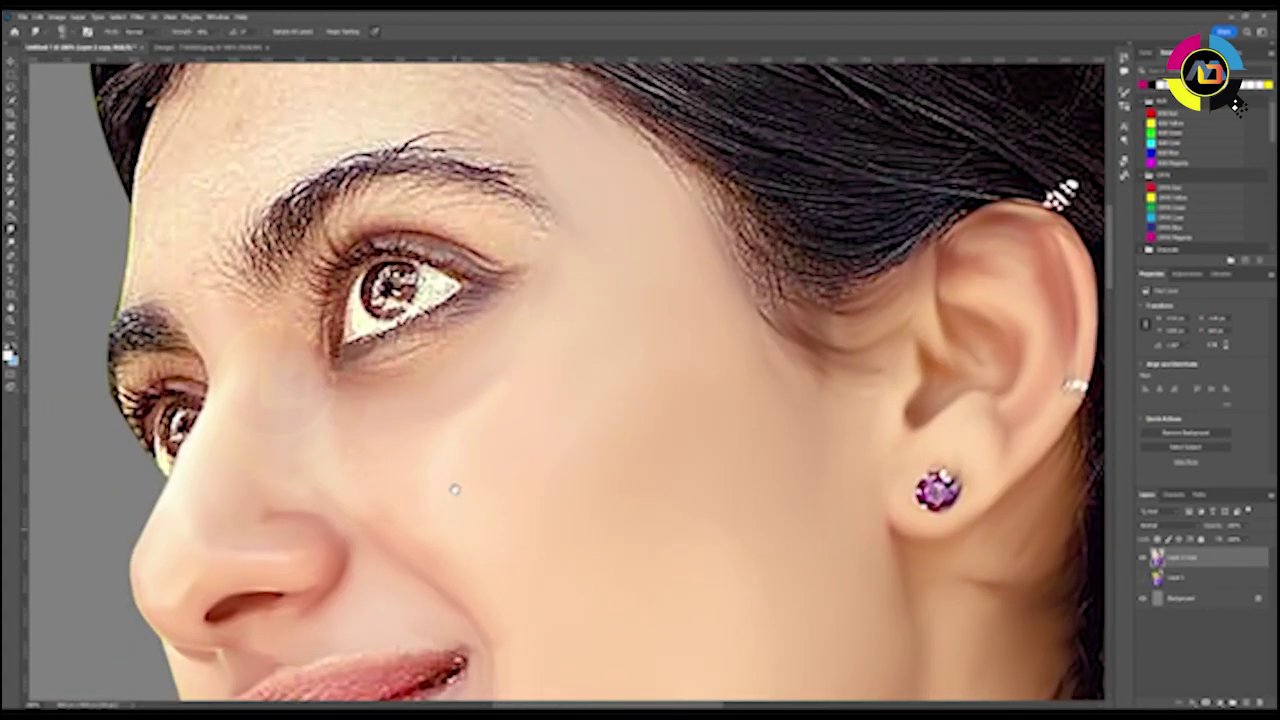
- Smudge the forehead wrinkles and the rough patches along the temple edge smooth
scroll(420, 300, up, 3)
drag(545, 300, 415, 385)
drag(355, 230, 240, 350)
drag(345, 360, 275, 360)
drag(310, 290, 265, 400)
drag(272, 465, 250, 515)
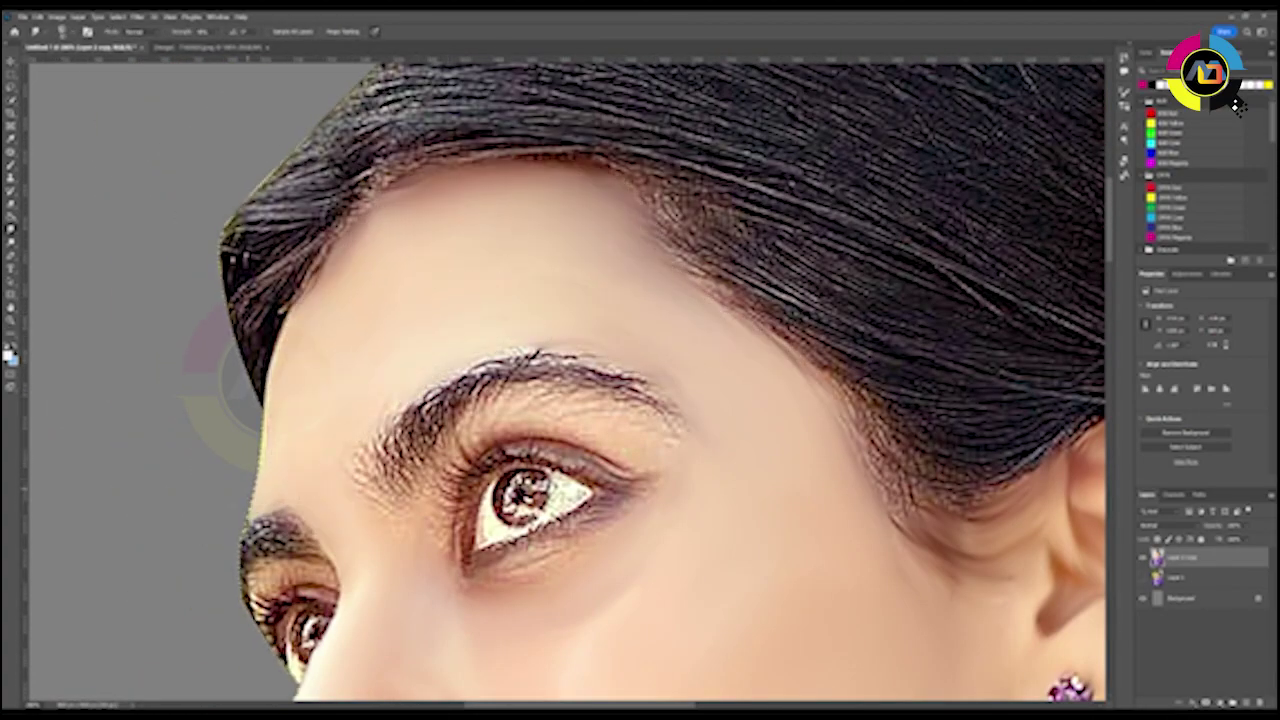
- Lasso the near eye area, paint the lids evenly and darken the upper crease
scroll(510, 690, up, 2)
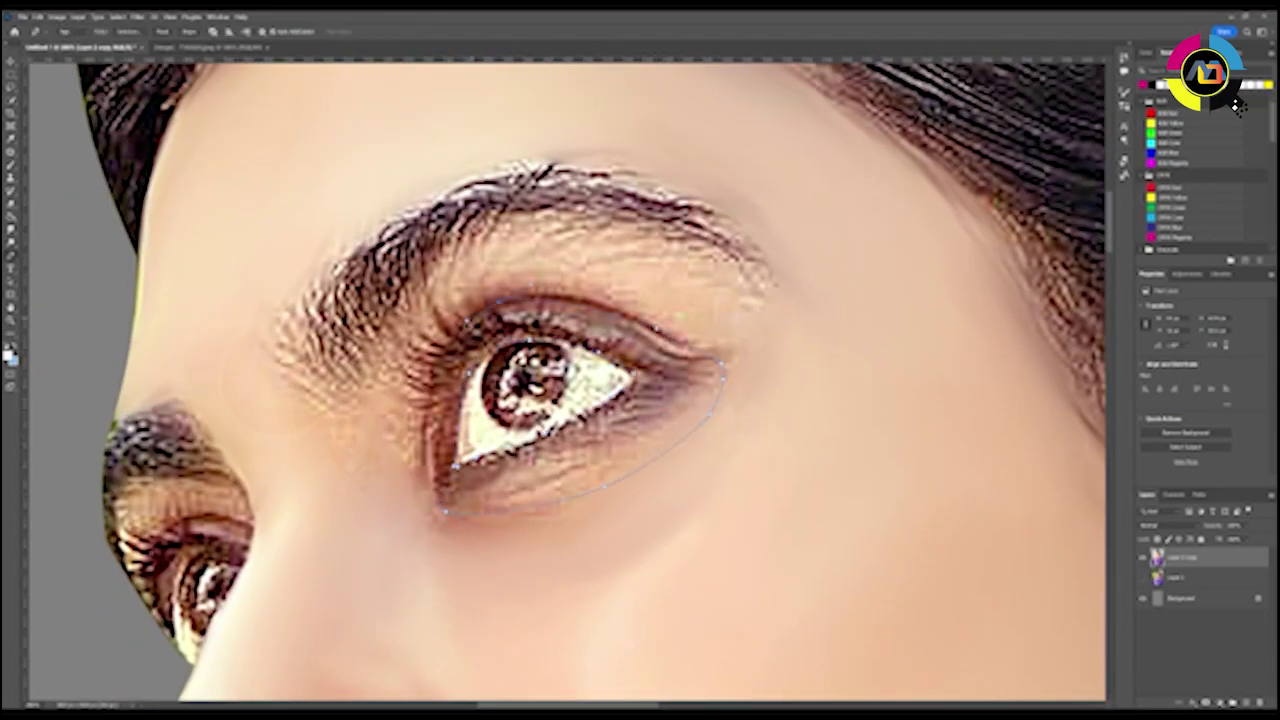
drag(442, 512, 495, 300)
mouse_move(610, 415)
mouse_down()
mouse_move(480, 490)
mouse_move(450, 470)
mouse_up()
drag(640, 390, 455, 475)
drag(720, 360, 470, 310)
drag(600, 345, 470, 330)
mouse_move(575, 310)
mouse_down()
mouse_move(445, 400)
mouse_move(465, 335)
mouse_move(440, 400)
mouse_up()
- Repaint the upper lid, inner eye corner and inner-brow skin, then deselect and zoom out
mouse_move(600, 340)
mouse_down()
mouse_move(440, 400)
mouse_move(445, 380)
mouse_up()
drag(540, 340, 430, 470)
mouse_move(580, 320)
mouse_down()
mouse_move(450, 360)
mouse_move(435, 390)
mouse_up()
drag(640, 260, 580, 265)
mouse_move(500, 235)
mouse_down()
mouse_move(425, 330)
mouse_move(380, 430)
mouse_up()
key(ctrl+d)
key(ctrl+0)
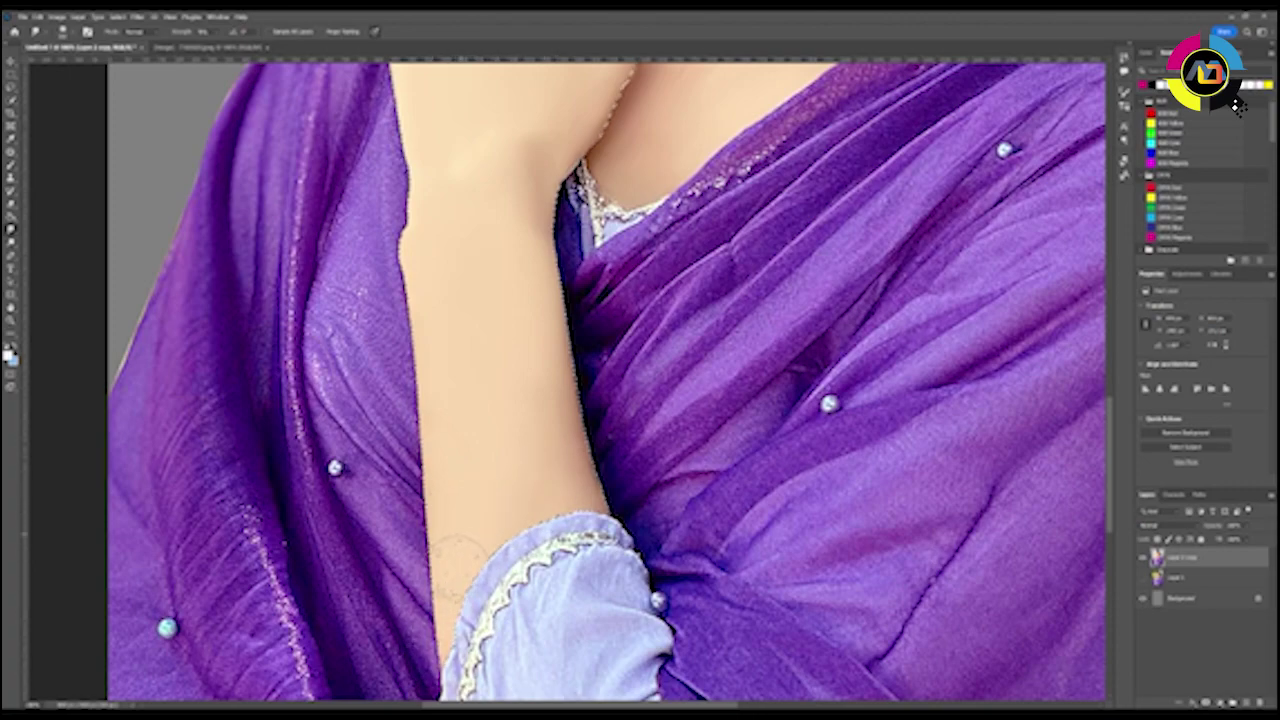
- Zoom in on the arm, purple dupatta folds and lips area
scroll(523, 323, up, 5)
scroll(432, 395, up, 1)
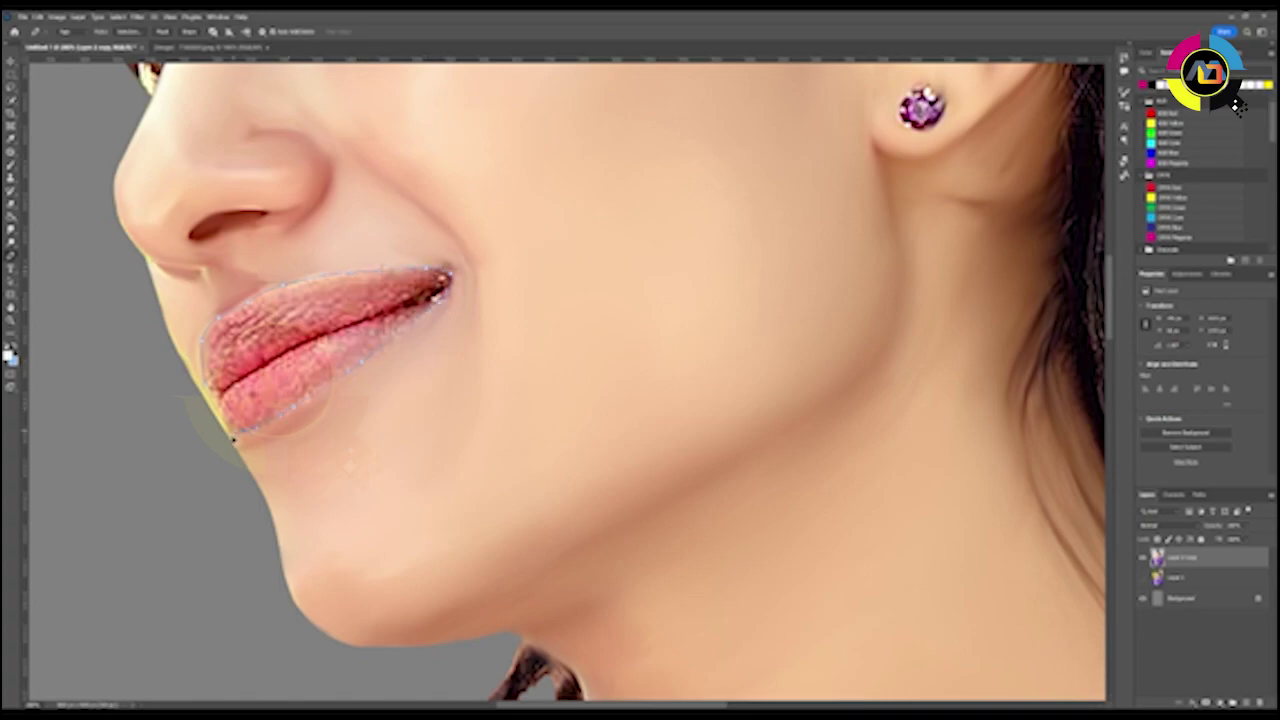
- Smudge the lip corner and speckled lower lip inside the lip selection, then duplicate the layer
key(ctrl+Return)
drag(436, 292, 401, 315)
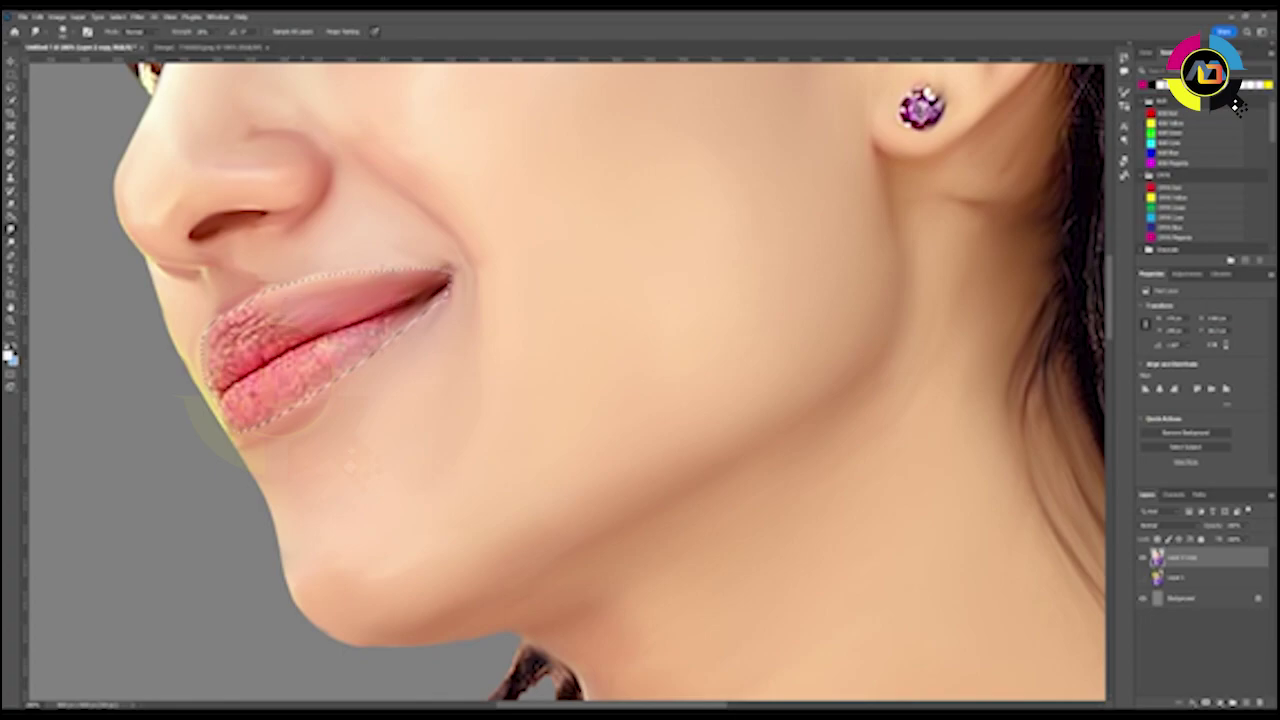
drag(359, 364, 308, 398)
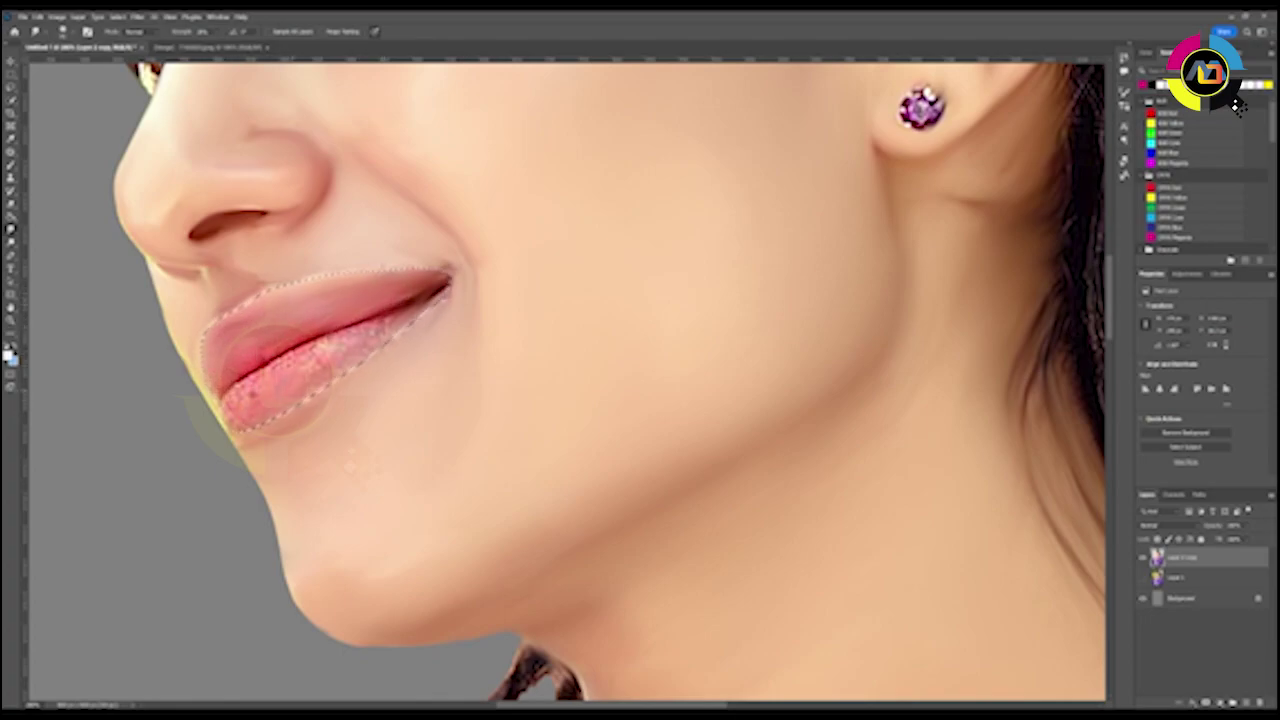
key(ctrl+d)
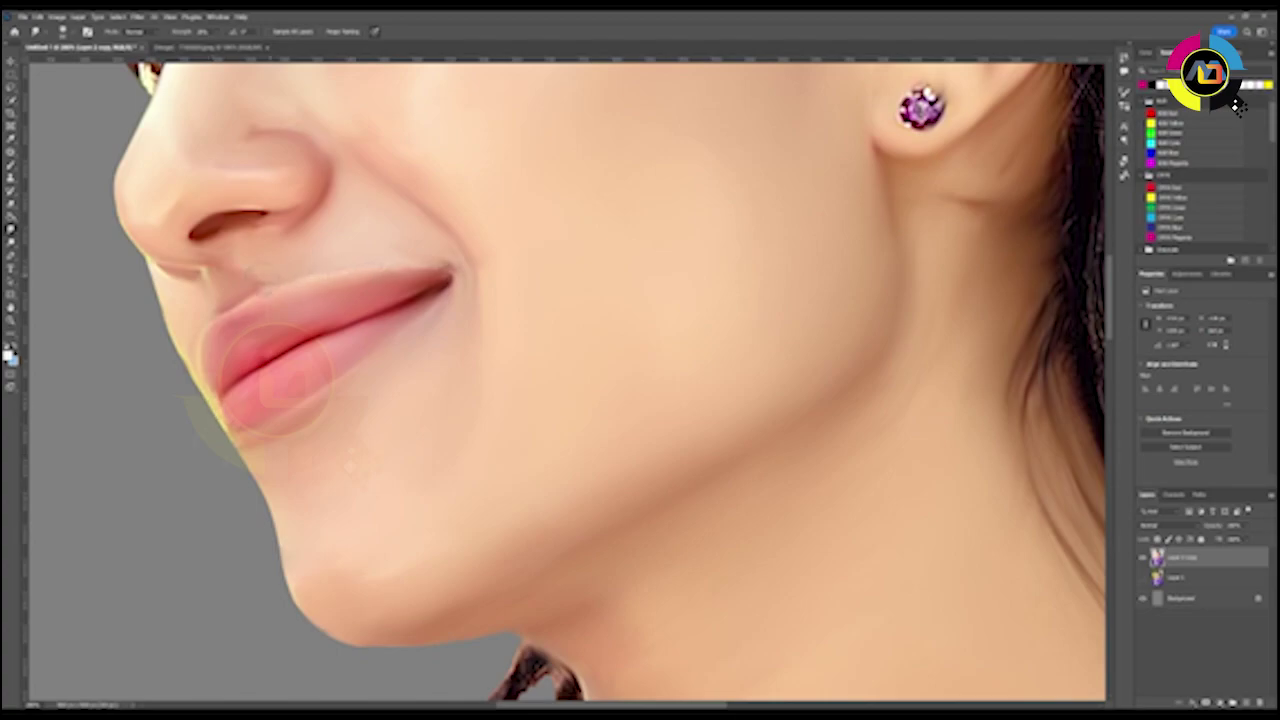
key(ctrl+minus)
key(ctrl+minus)
key(ctrl+minus)
key(ctrl+j)
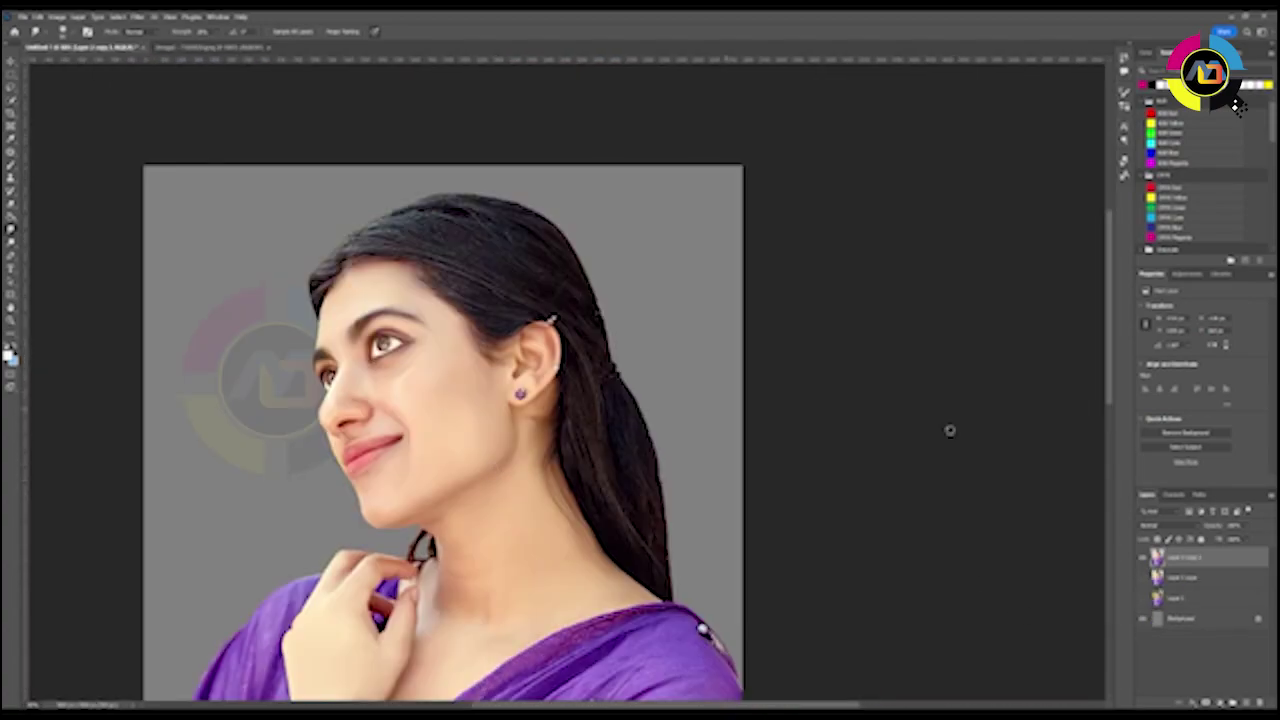
- Rotate the canvas toward the hair and smudge the strands along its top edge
key(r)
drag(567, 416, 645, 332)
key(ctrl+plus)
key(ctrl+plus)
key(r)
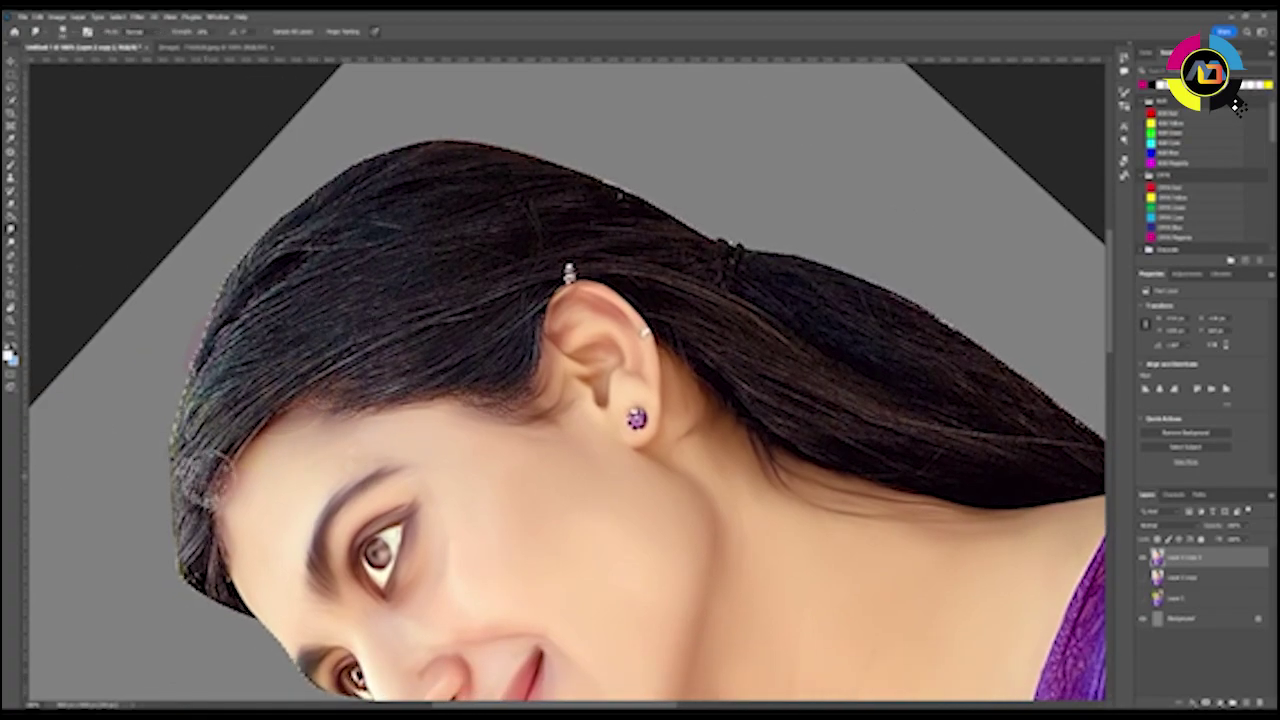
scroll(228, 468, up, 3)
mouse_move(228, 468)
mouse_down()
mouse_move(294, 366)
mouse_move(457, 286)
mouse_move(426, 400)
mouse_move(470, 365)
mouse_up()
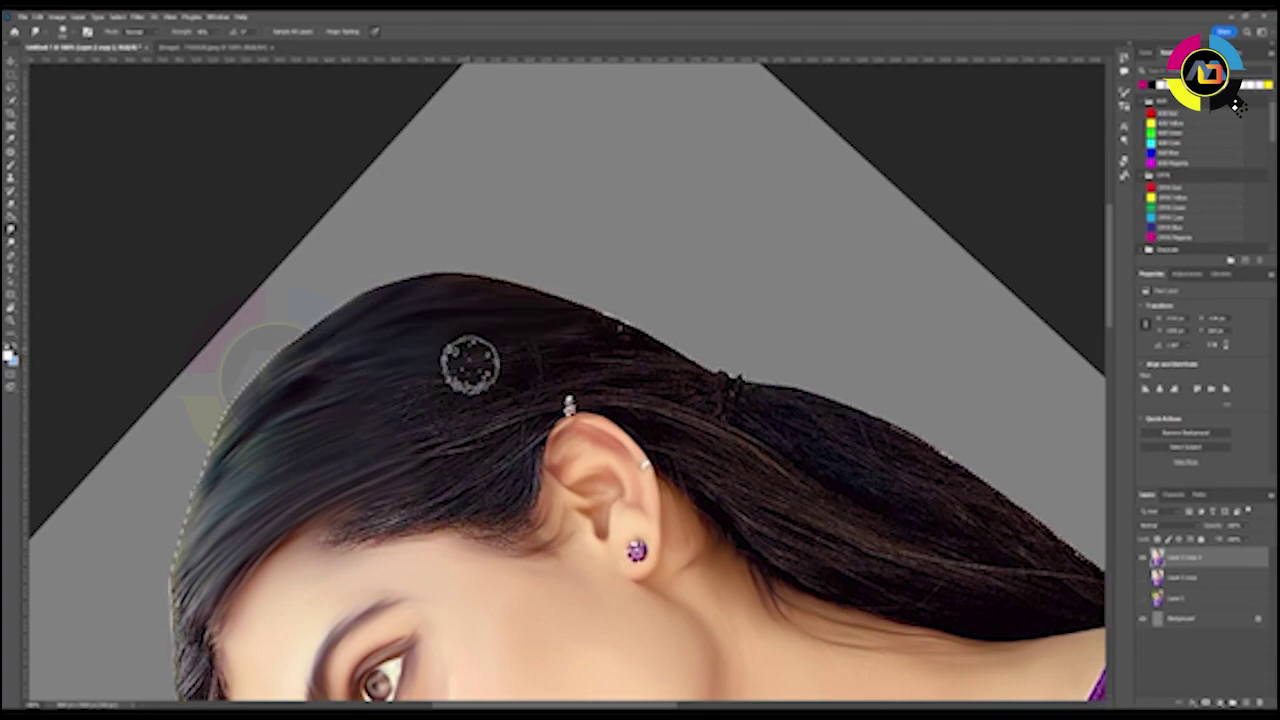
- Blend the hair's left edge and top texture smoothly, then reset the view upright
scroll(586, 357, down, 2)
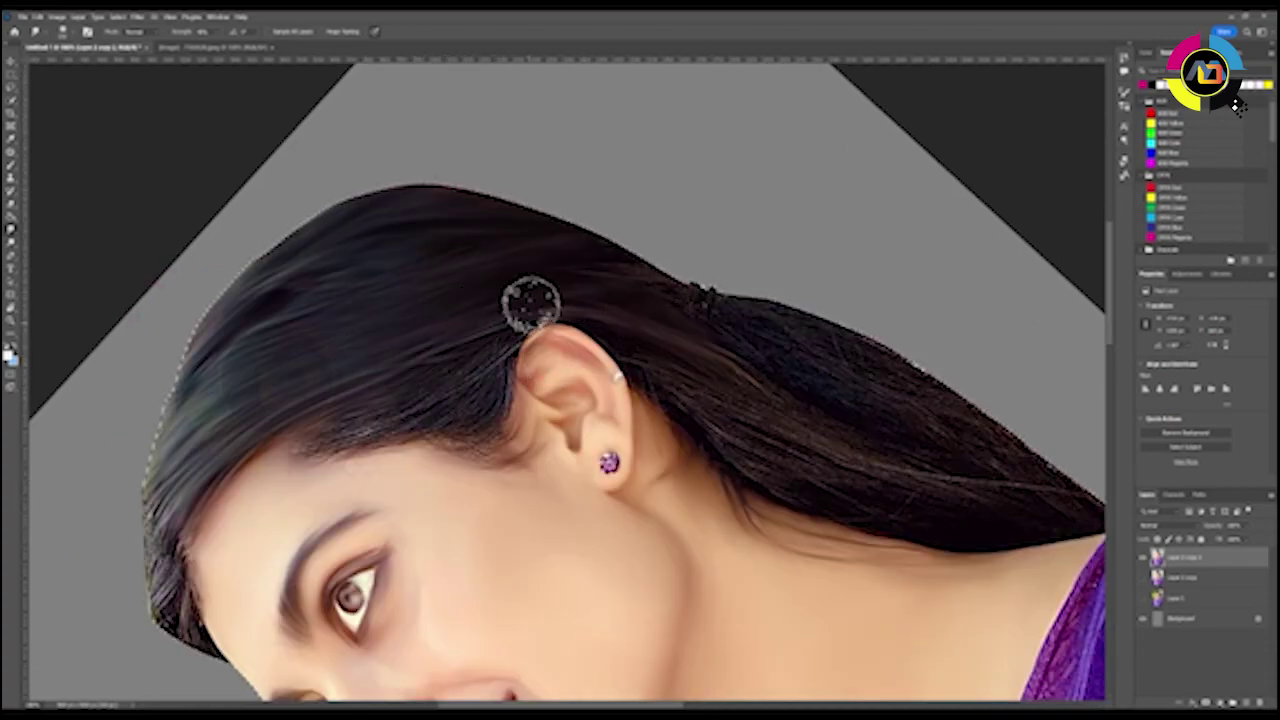
scroll(530, 300, down, 1)
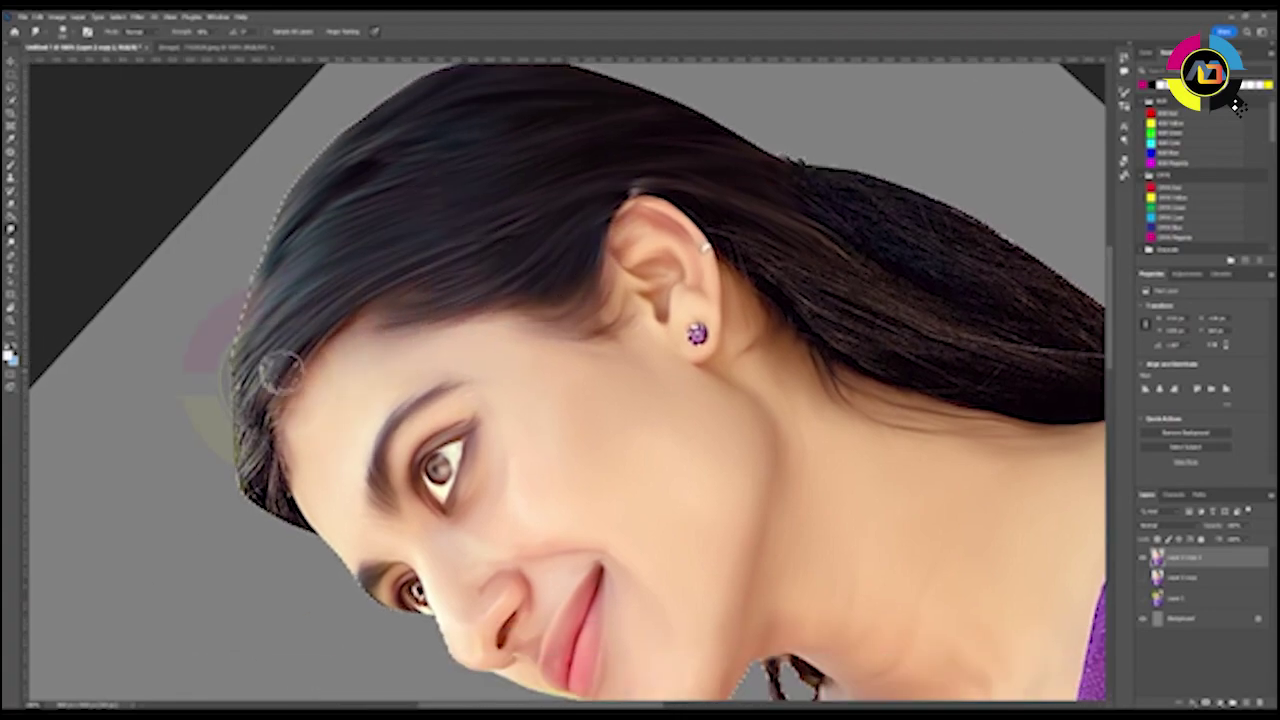
scroll(480, 360, down, 2)
drag(275, 440, 228, 462)
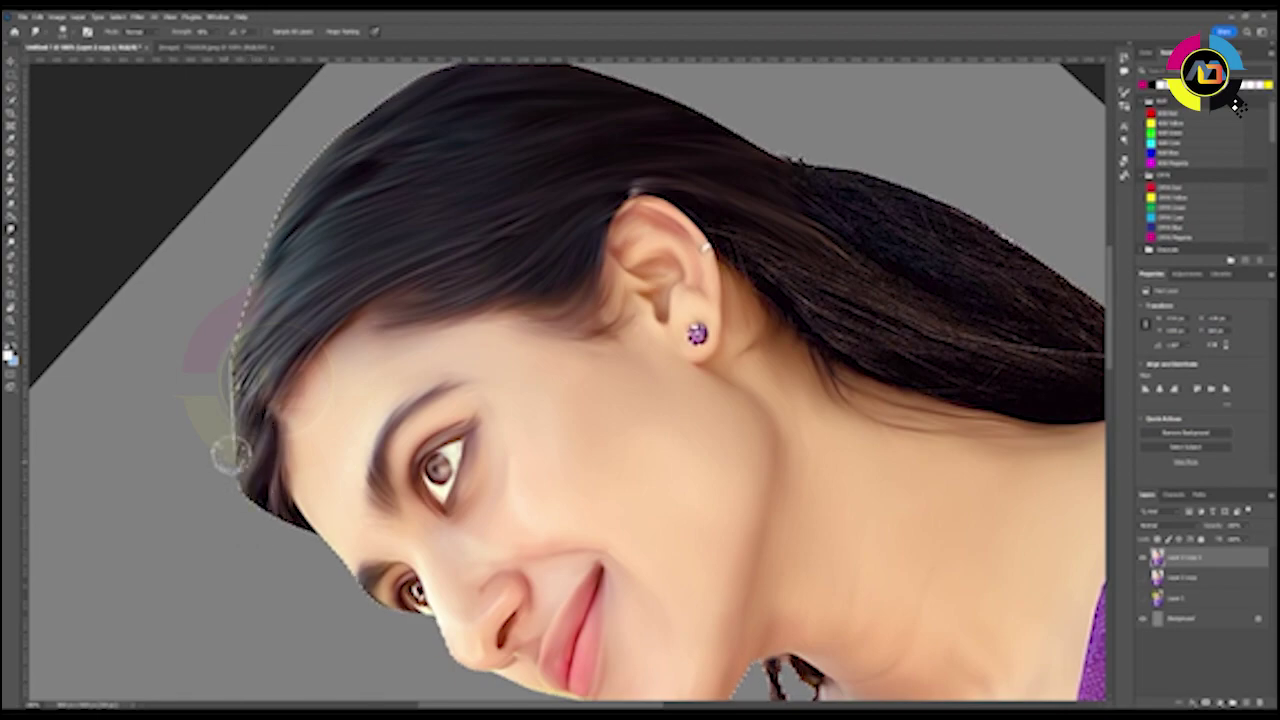
scroll(336, 355, up, 3)
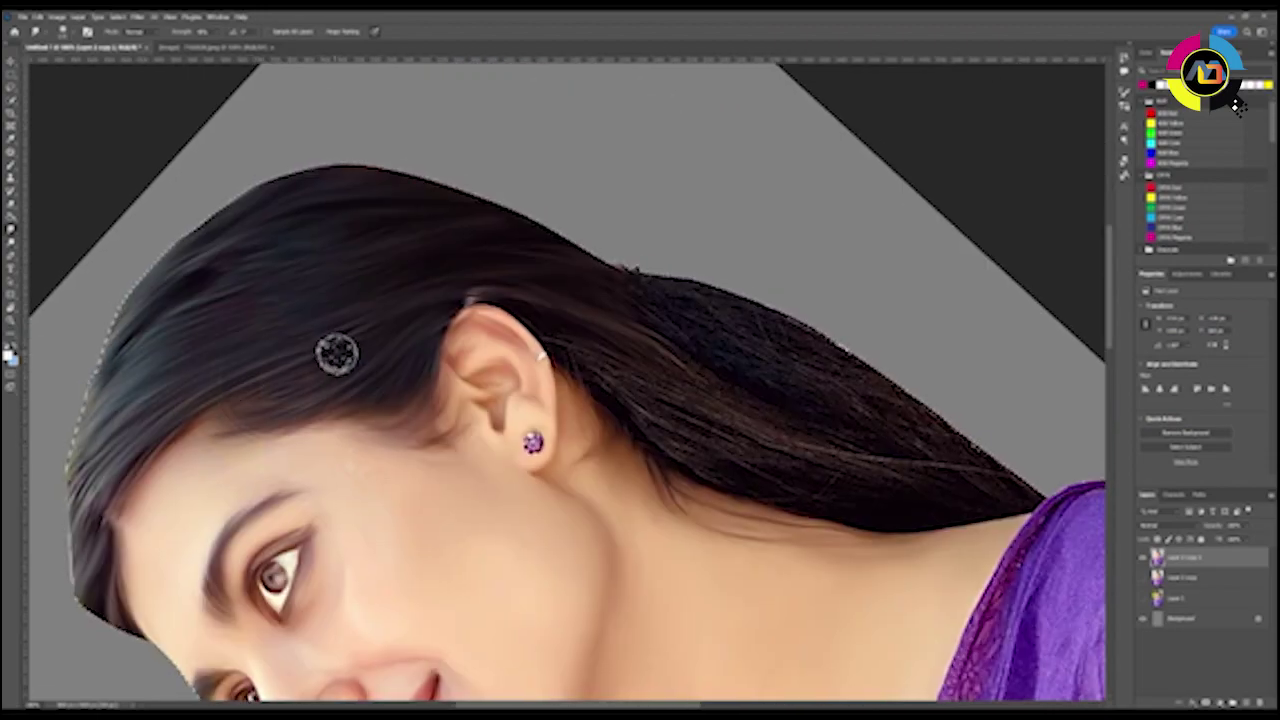
scroll(336, 355, up, 1)
scroll(336, 355, up, 2)
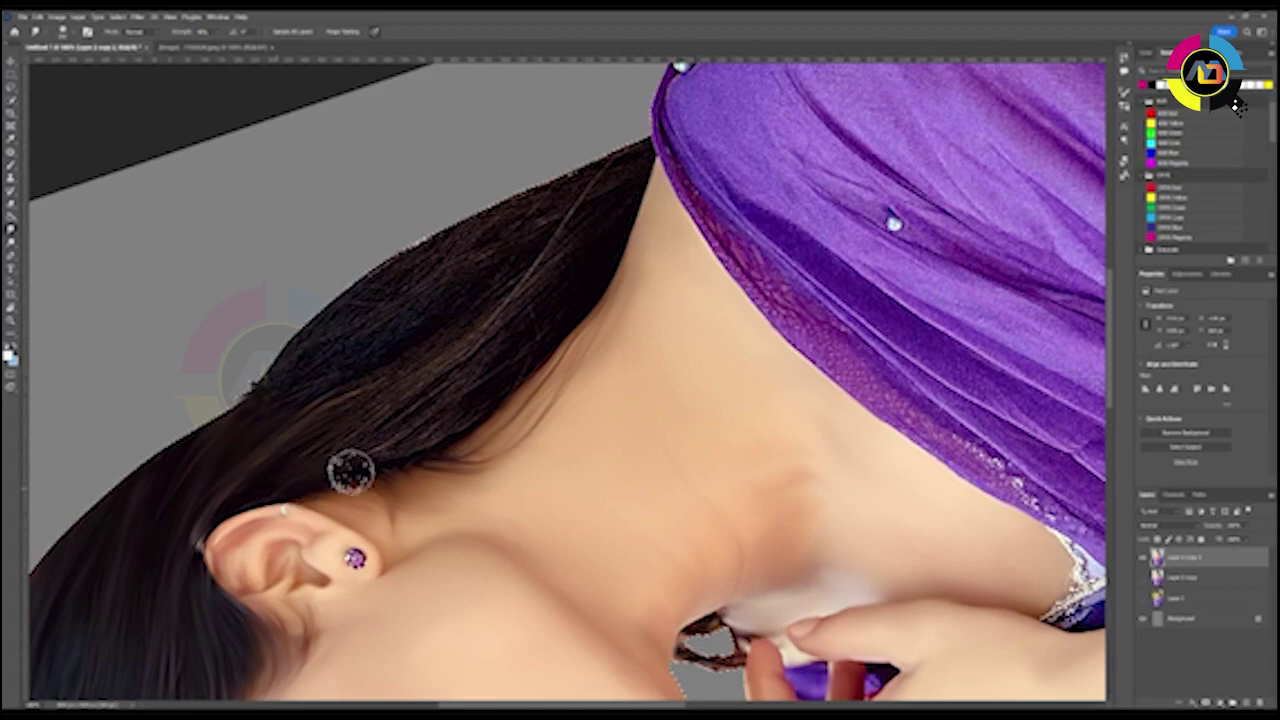
scroll(370, 367, up, 1)
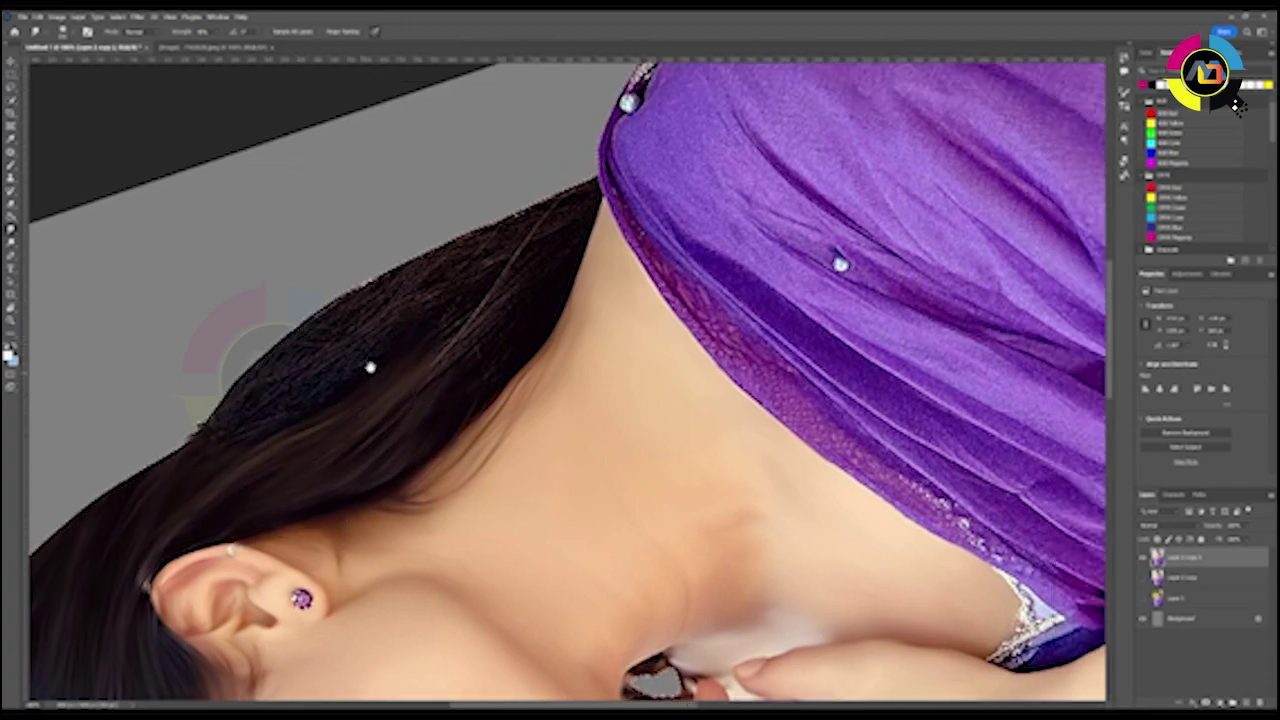
scroll(386, 457, up, 1)
mouse_move(272, 484)
mouse_down()
mouse_move(383, 449)
mouse_move(360, 414)
mouse_move(449, 334)
mouse_move(324, 425)
mouse_move(363, 423)
mouse_move(634, 240)
mouse_move(606, 334)
mouse_move(366, 510)
mouse_up()
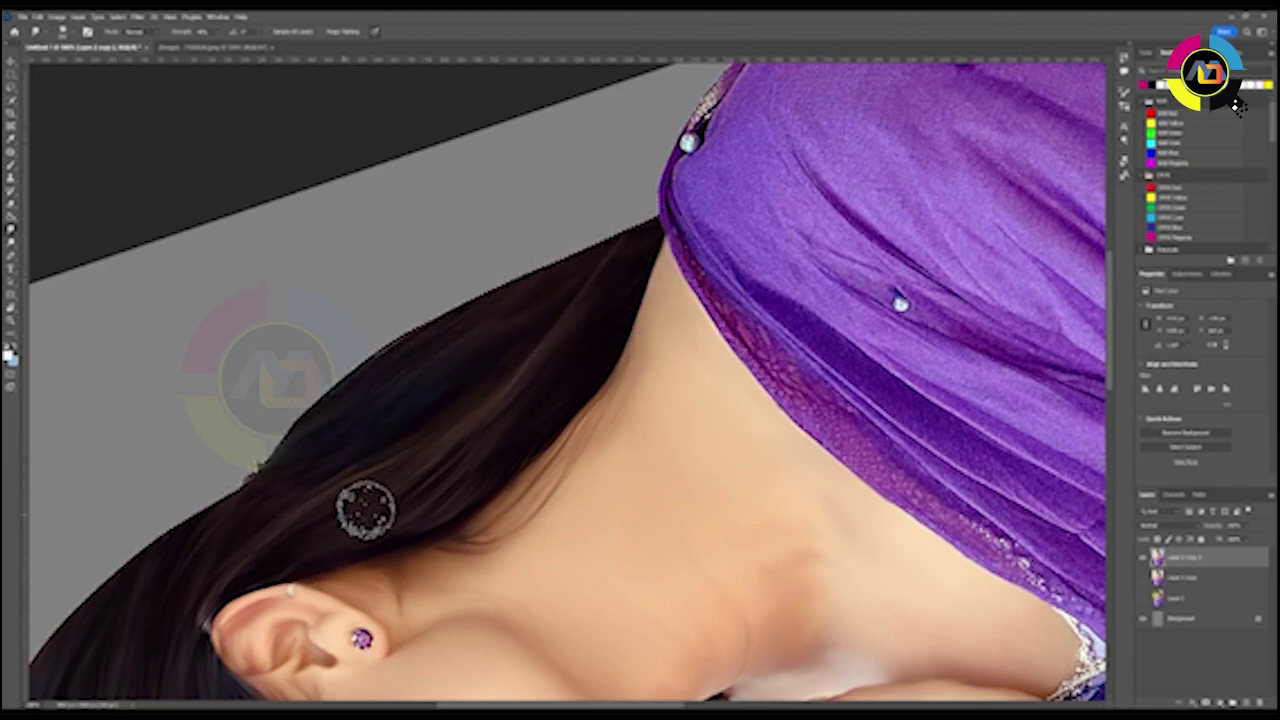
key(ctrl+0)
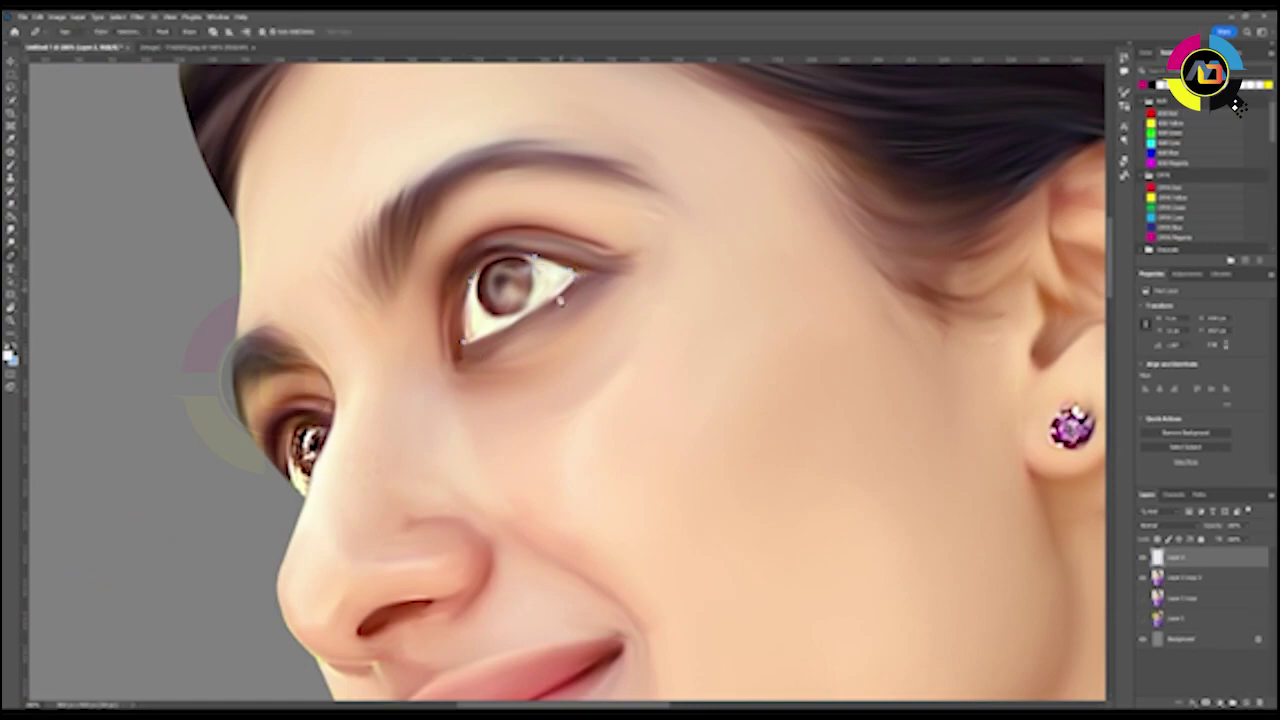
- Brighten the eye-white edge and line the upper lid and eye corner dark
drag(464, 336, 520, 300)
key(i)
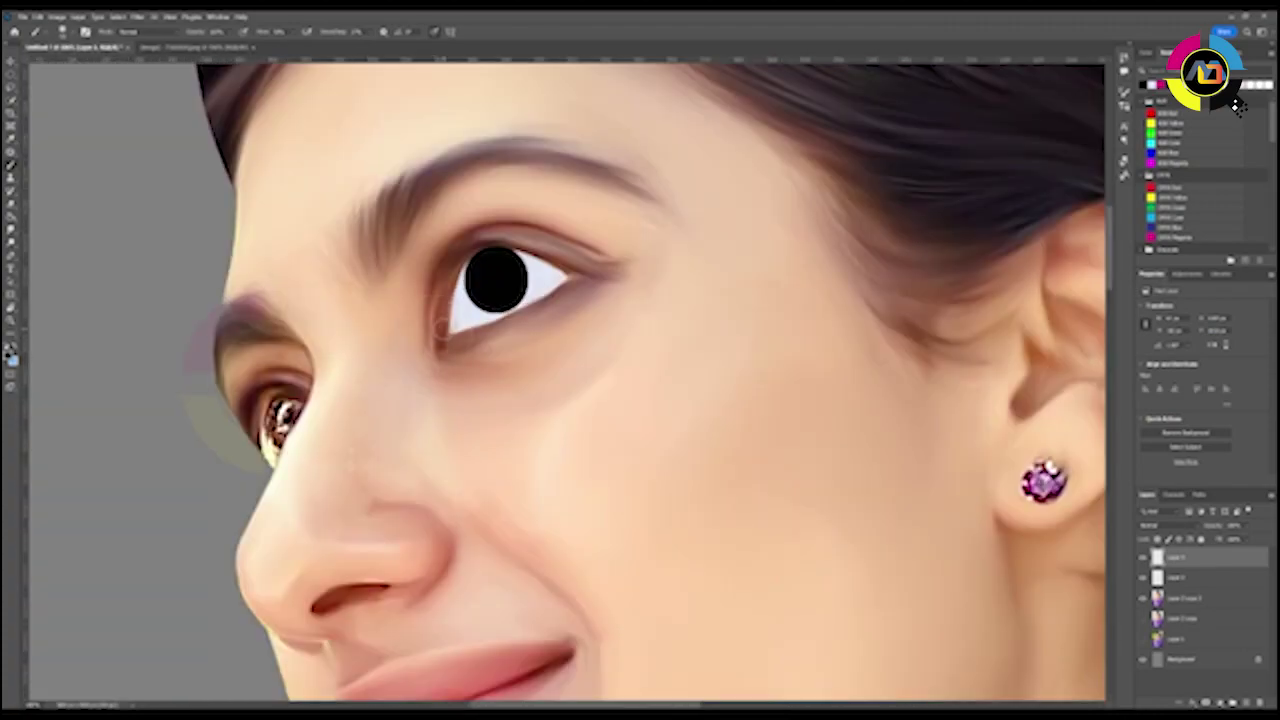
drag(440, 330, 530, 250)
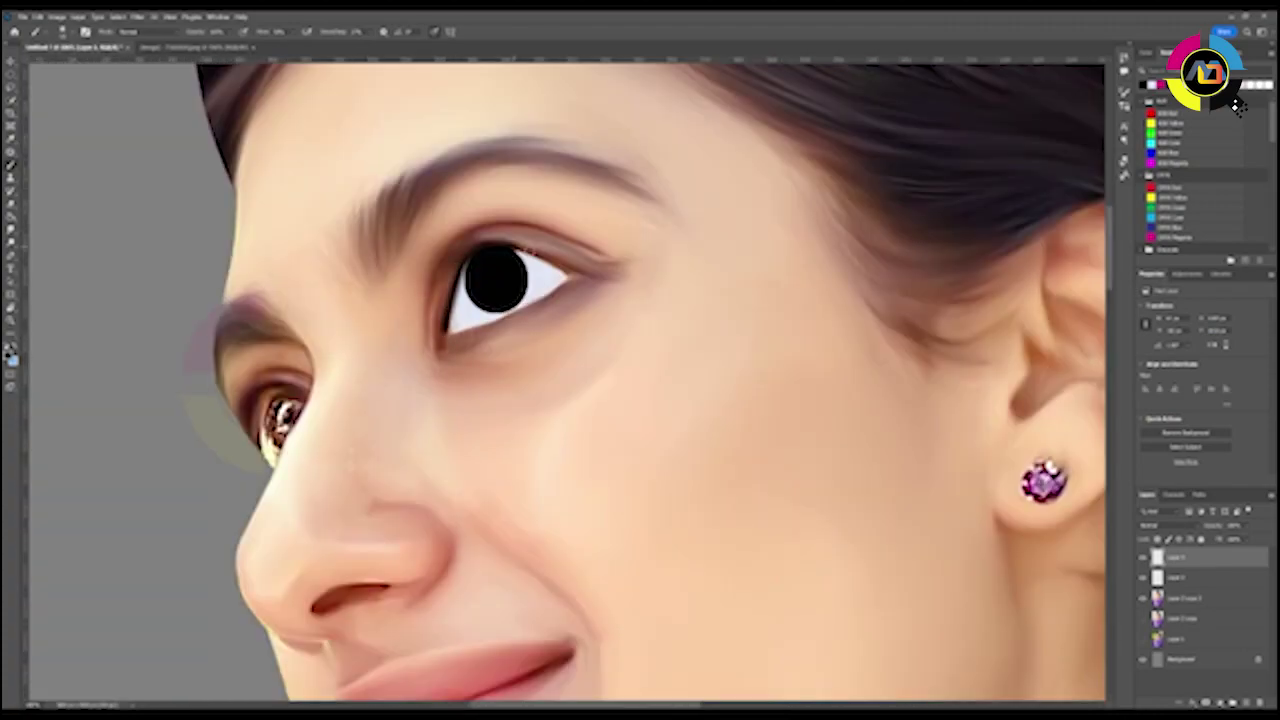
mouse_move(440, 325)
mouse_down()
mouse_move(446, 286)
mouse_move(575, 262)
mouse_move(442, 345)
mouse_up()
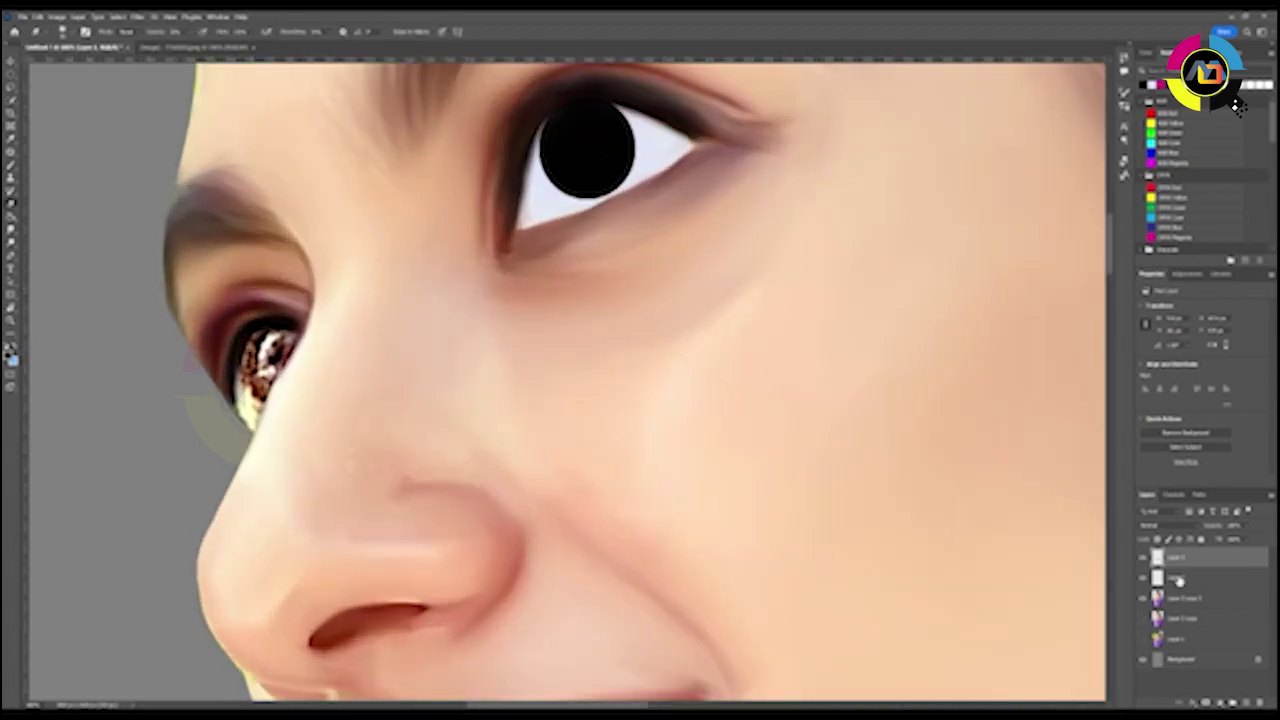
- On the lower layer, nudge the eye painting up-left and paint the far eye's interior white
click(1180, 578)
key(v)
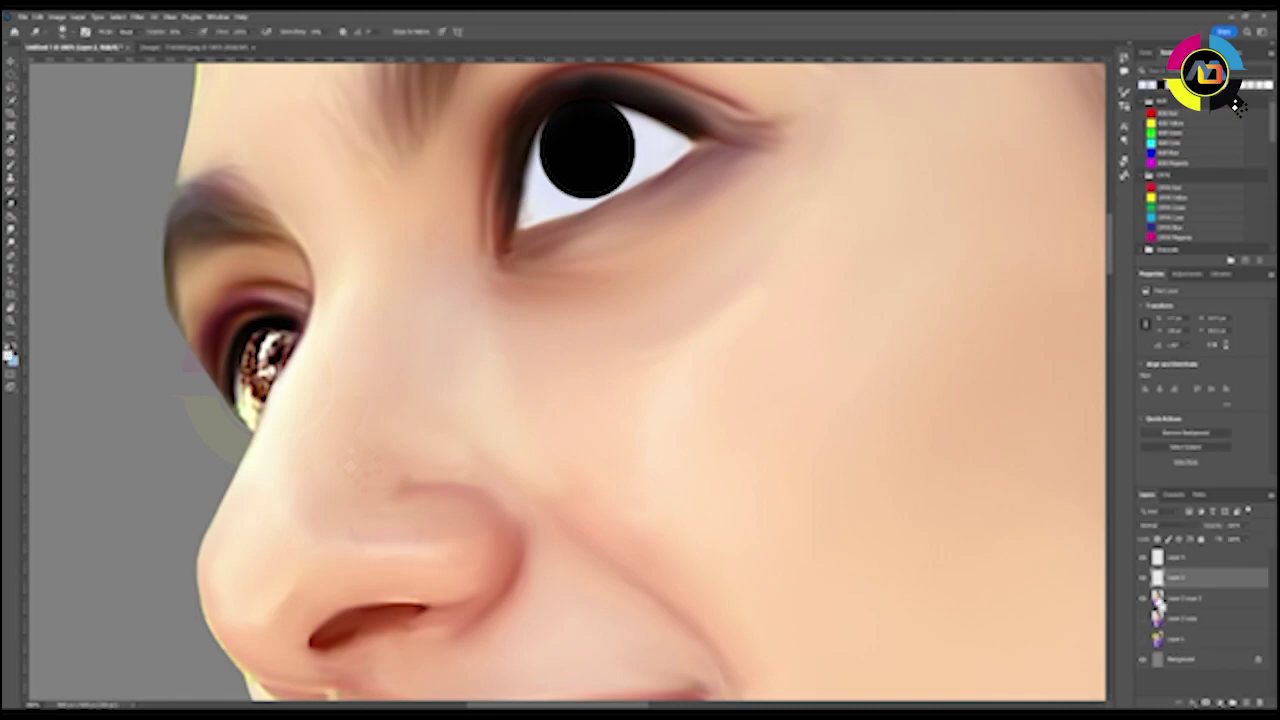
mouse_move(258, 442)
mouse_down()
mouse_move(233, 392)
mouse_move(270, 340)
mouse_up()
key(b)
drag(240, 390, 285, 340)
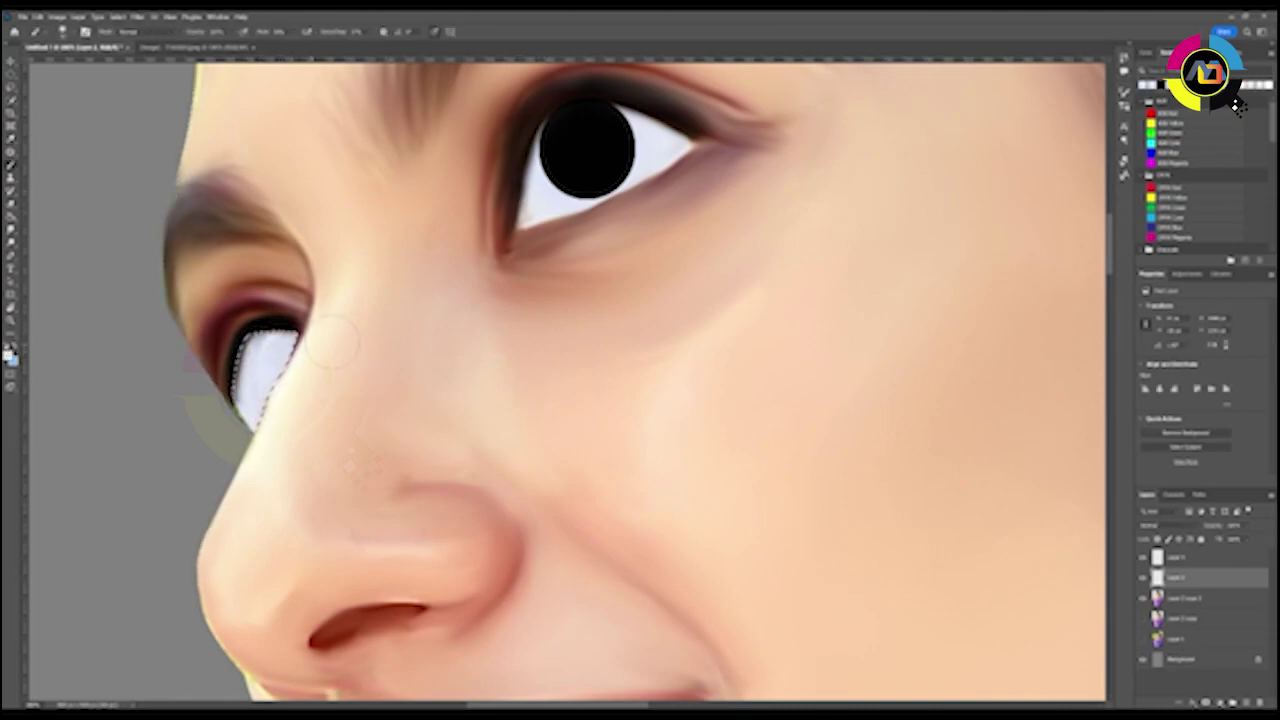
- Clip the top layer to the white eye shape and paint the far eye's interior black
key(alt+bracketright)
key(ctrl+alt+g)
key(v)
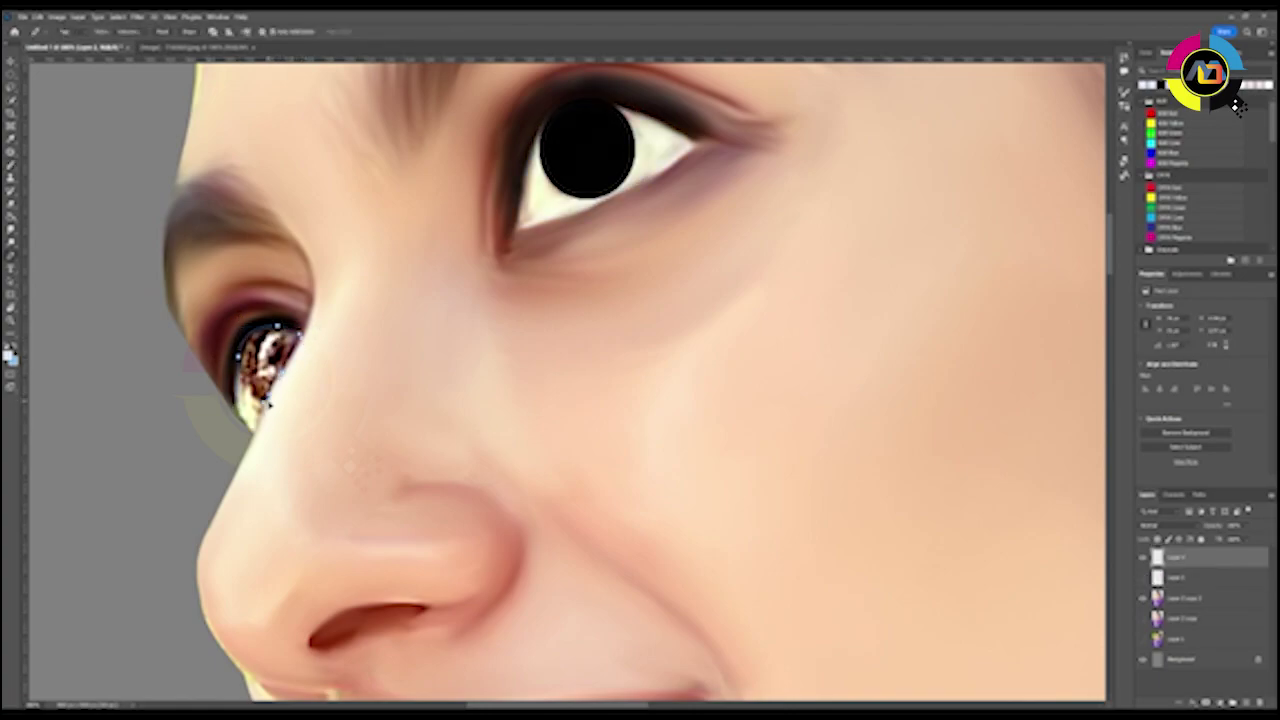
key(b)
drag(245, 395, 290, 345)
drag(655, 512, 527, 297)
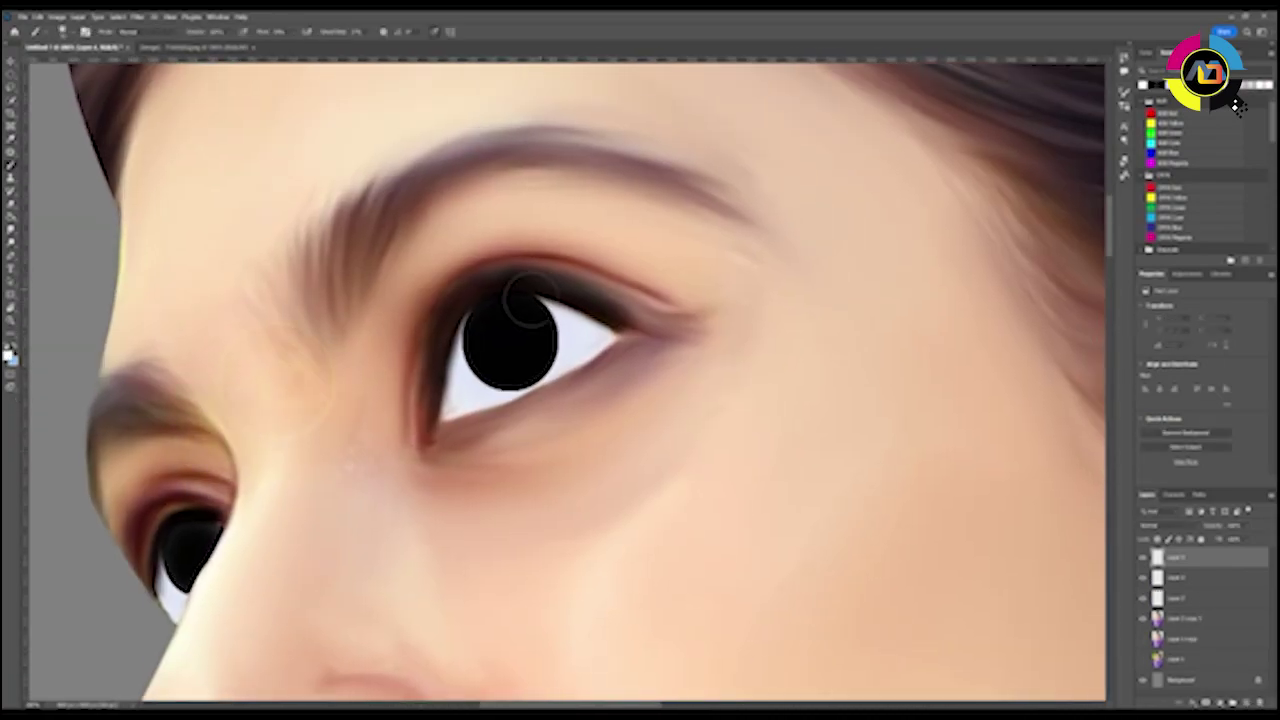
- Add a white highlight dot on the pupil, pick cyan, and move up to a higher layer
click(517, 328)
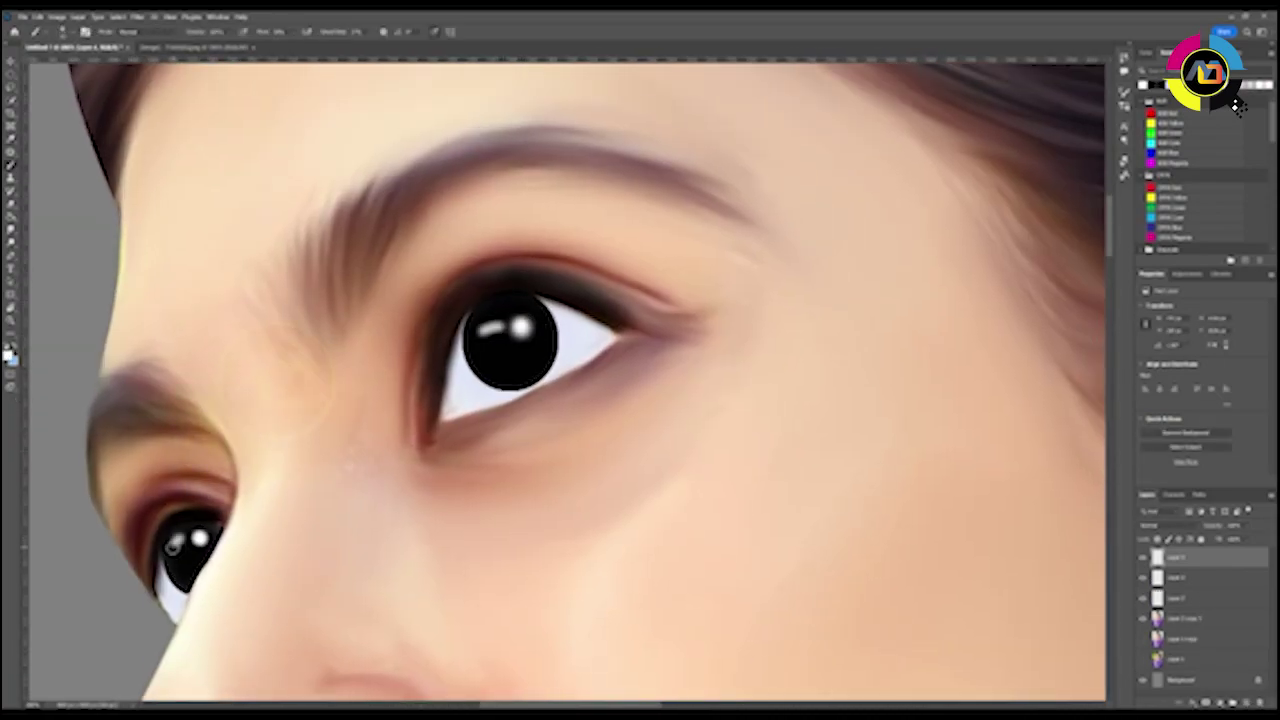
click(1175, 217)
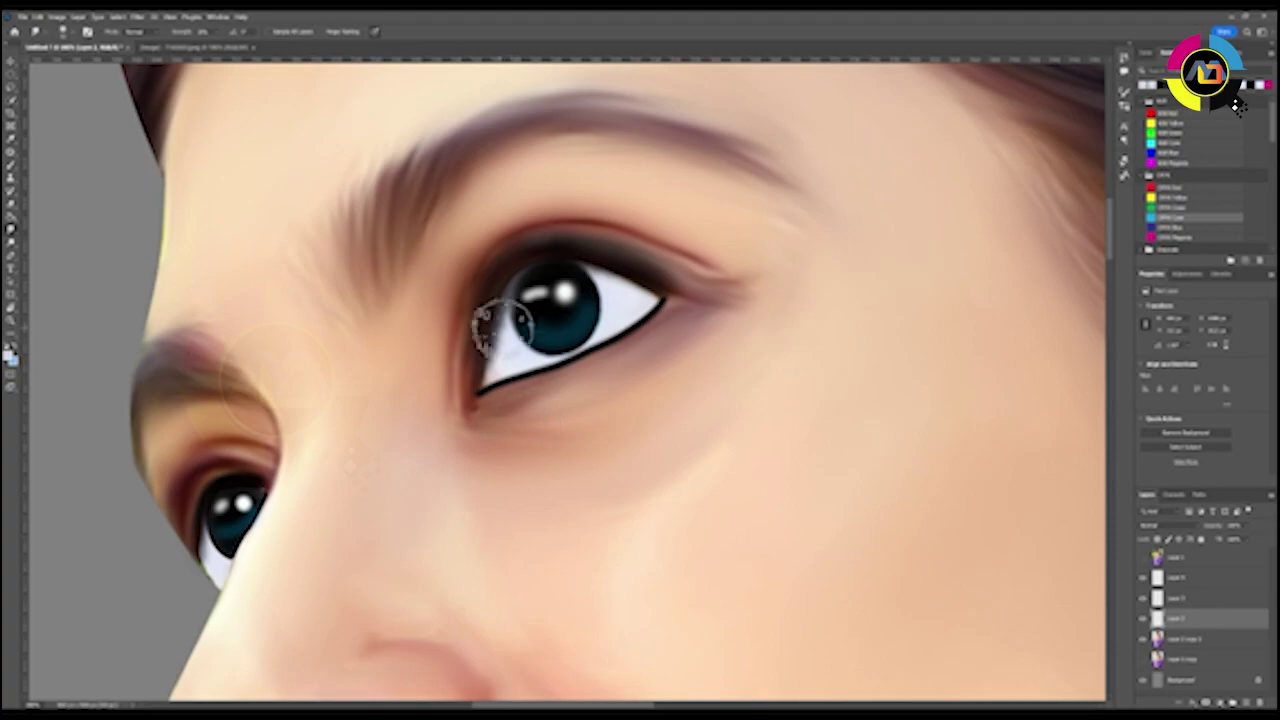
key(alt+bracketright)
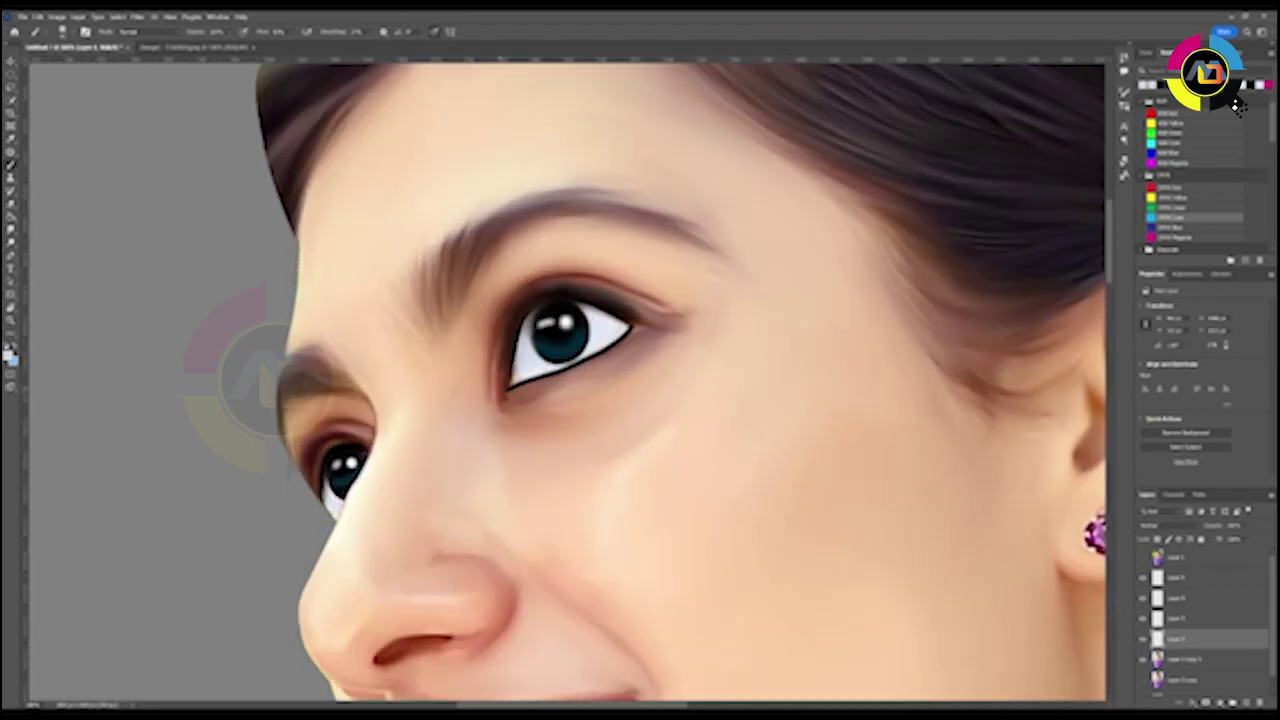
key(alt+bracketright)
key(alt+bracketright)
key(alt+bracketright)
key(b)
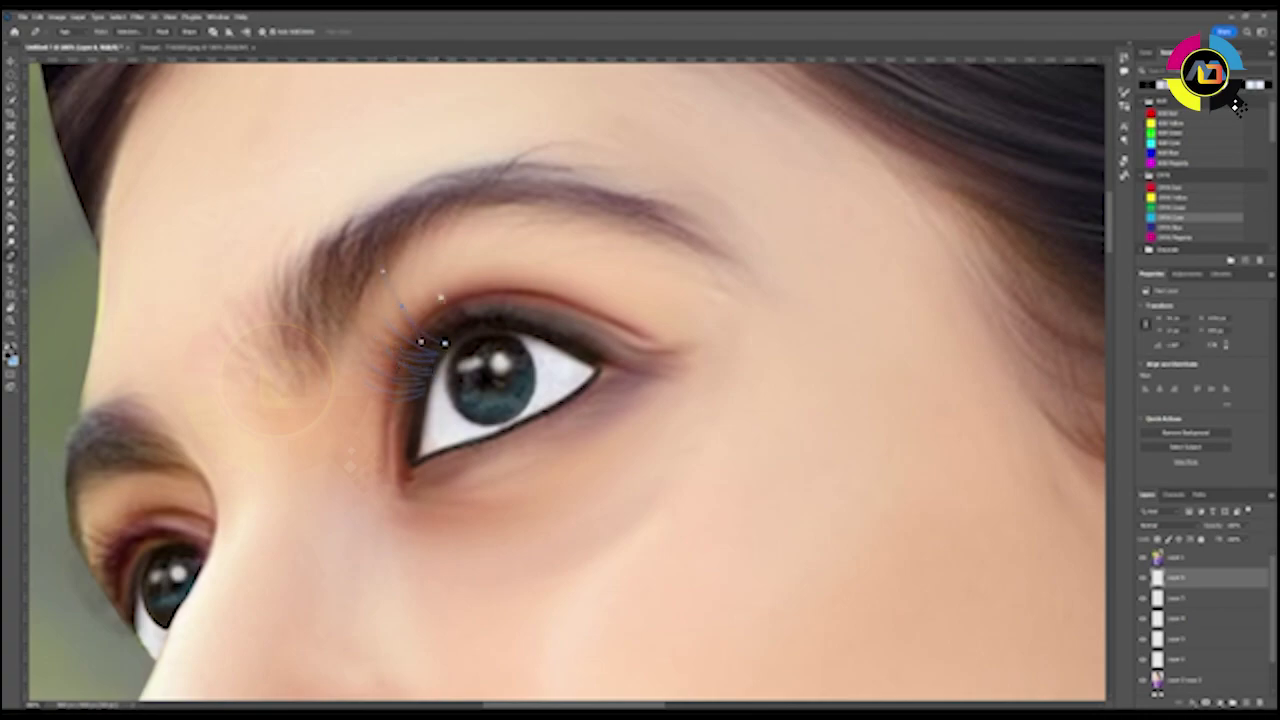
- Paint lashes from the near eye's inner corner across its upper lid, then along the left eye's lid
click(428, 338)
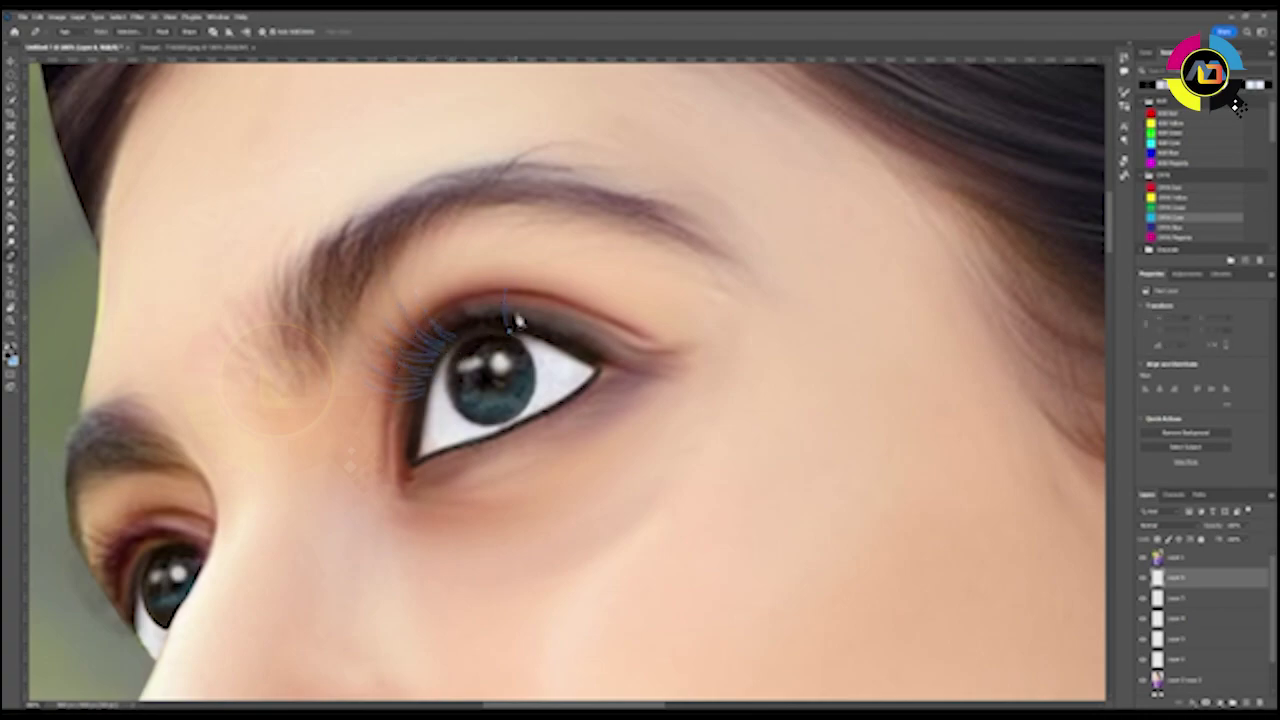
click(480, 332)
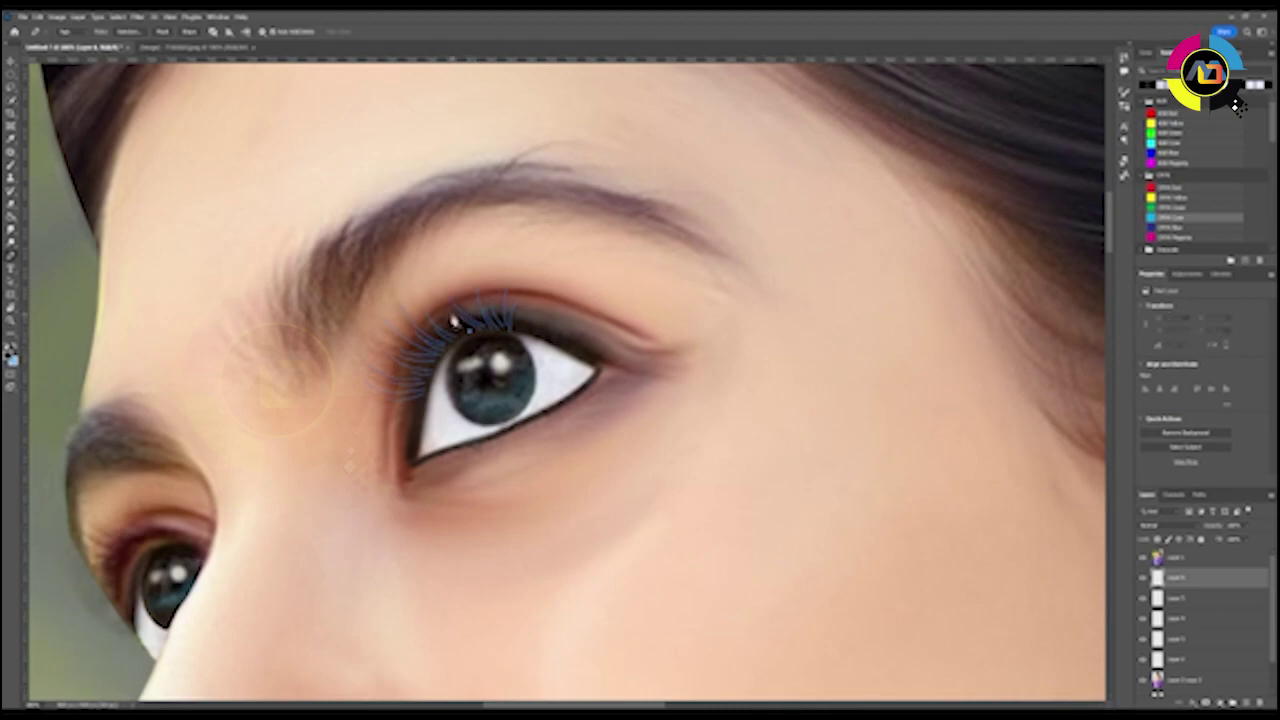
key(z)
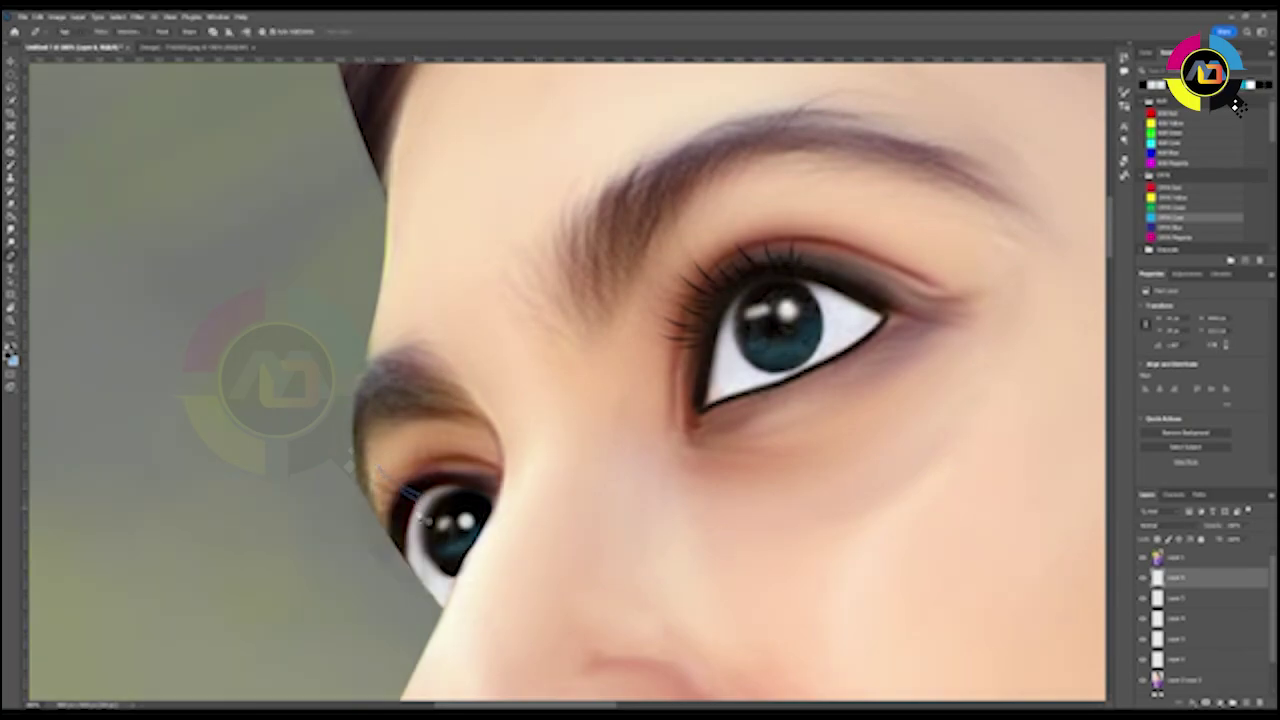
drag(410, 493, 388, 518)
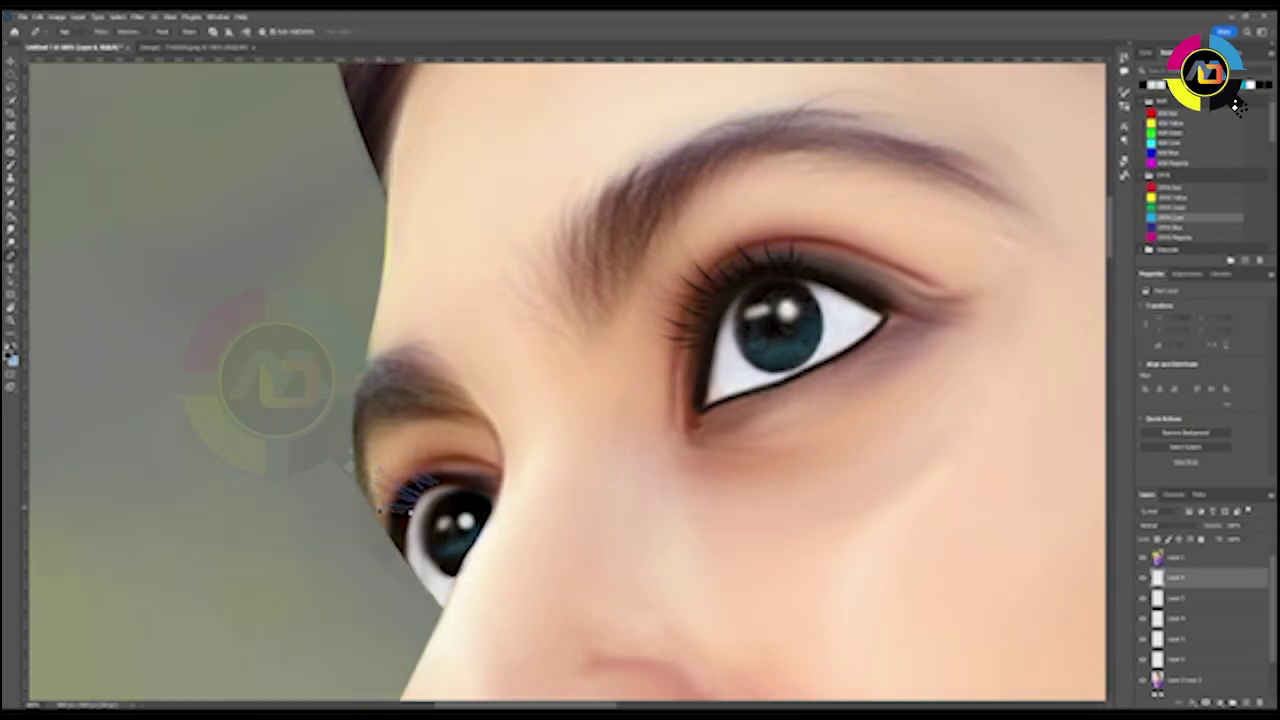
click(10, 283)
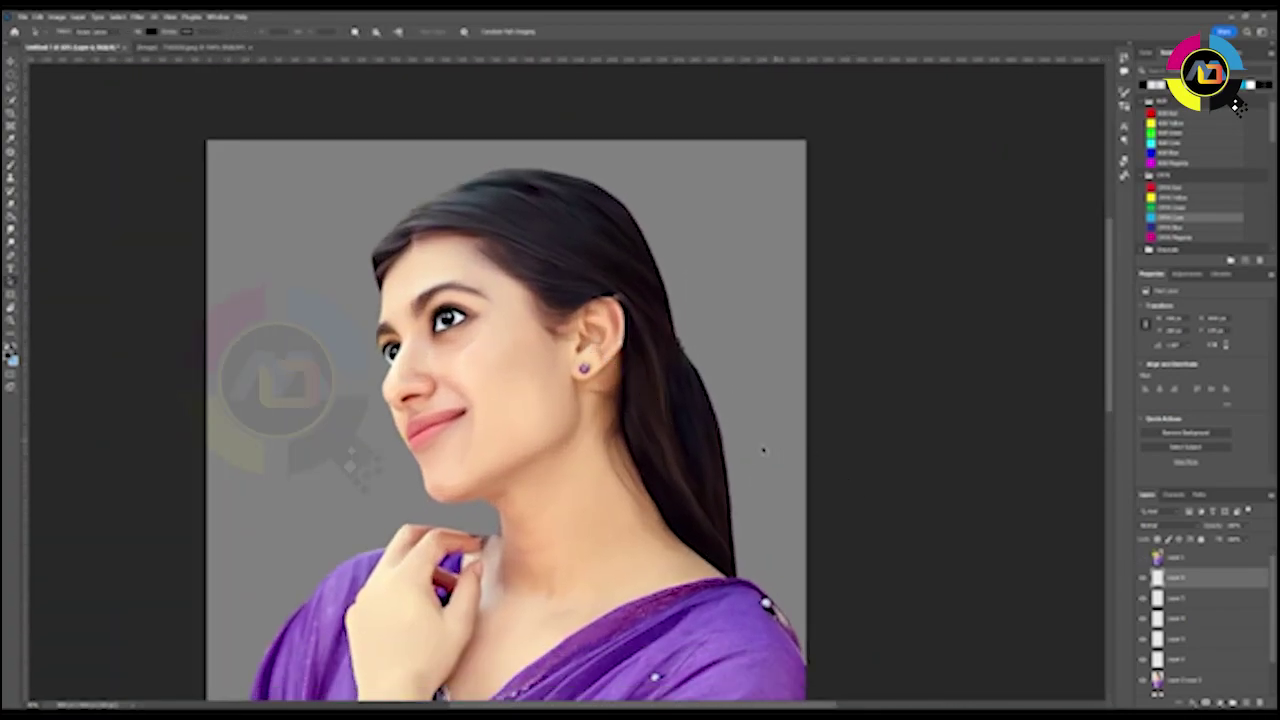
- Zoom in, select the bottom photo layer and reposition the portrait in view
key(ctrl+plus)
scroll(685, 462, up, 2)
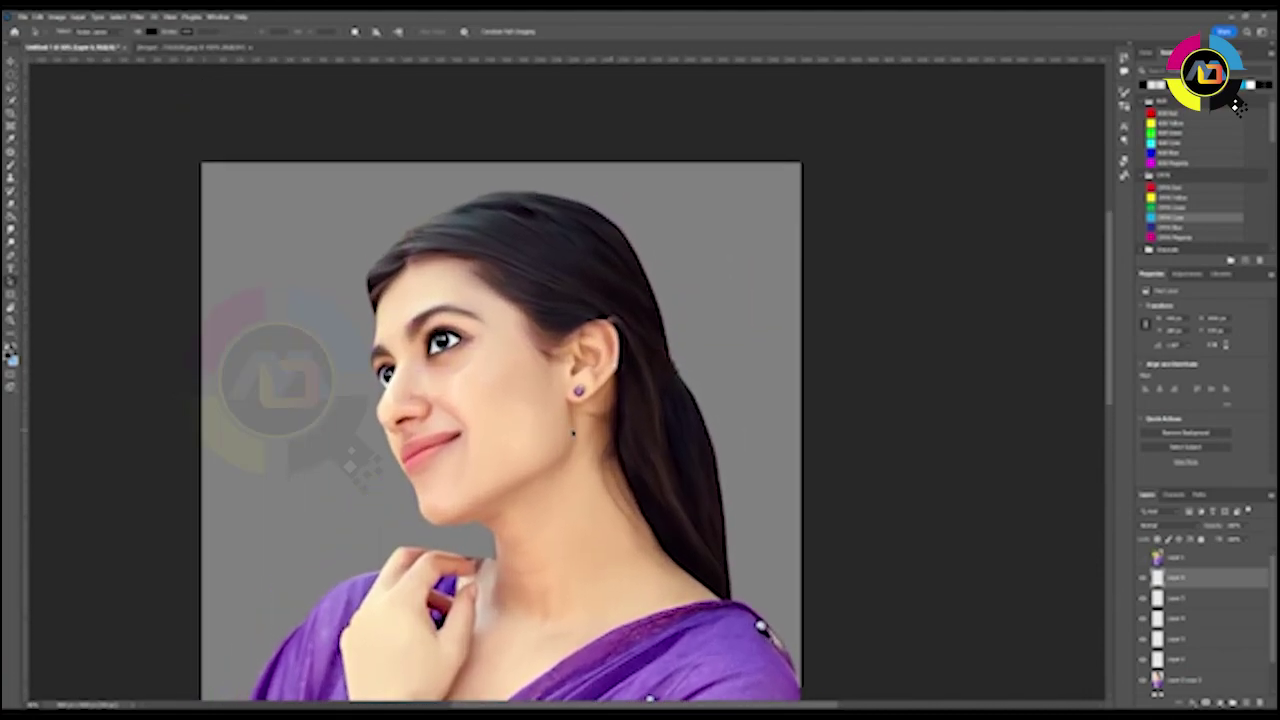
click(1183, 683)
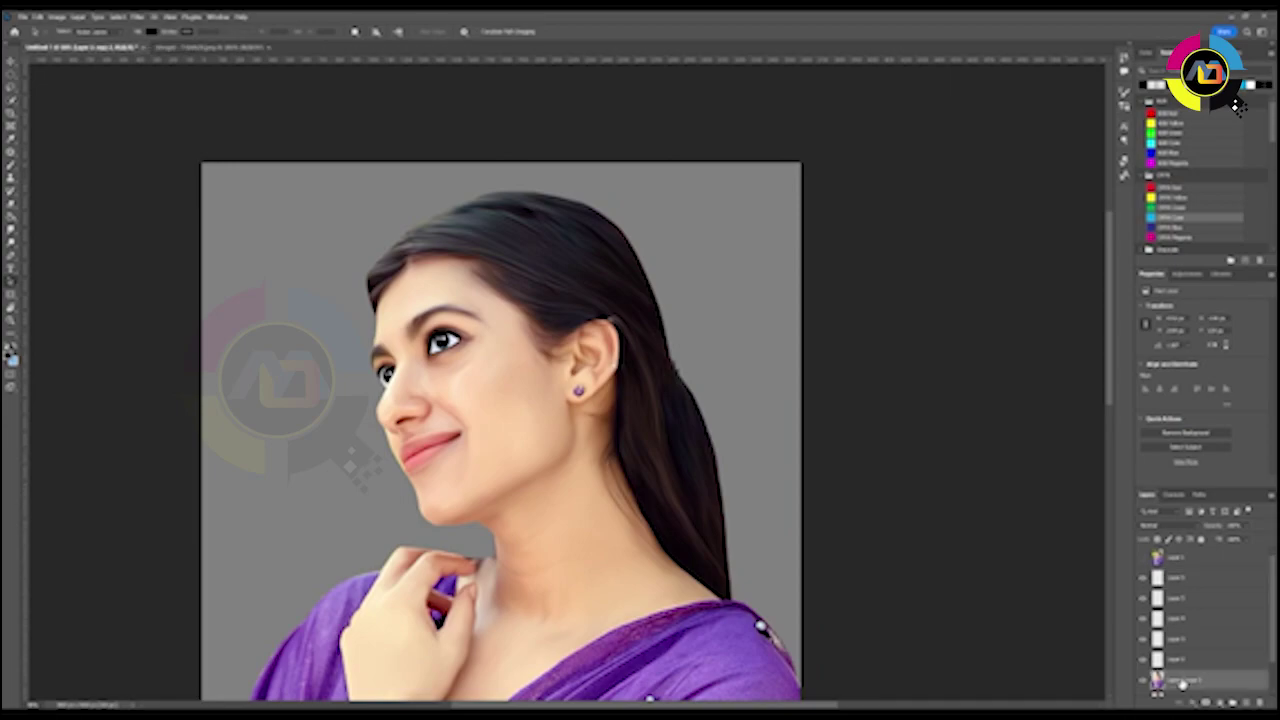
key(i)
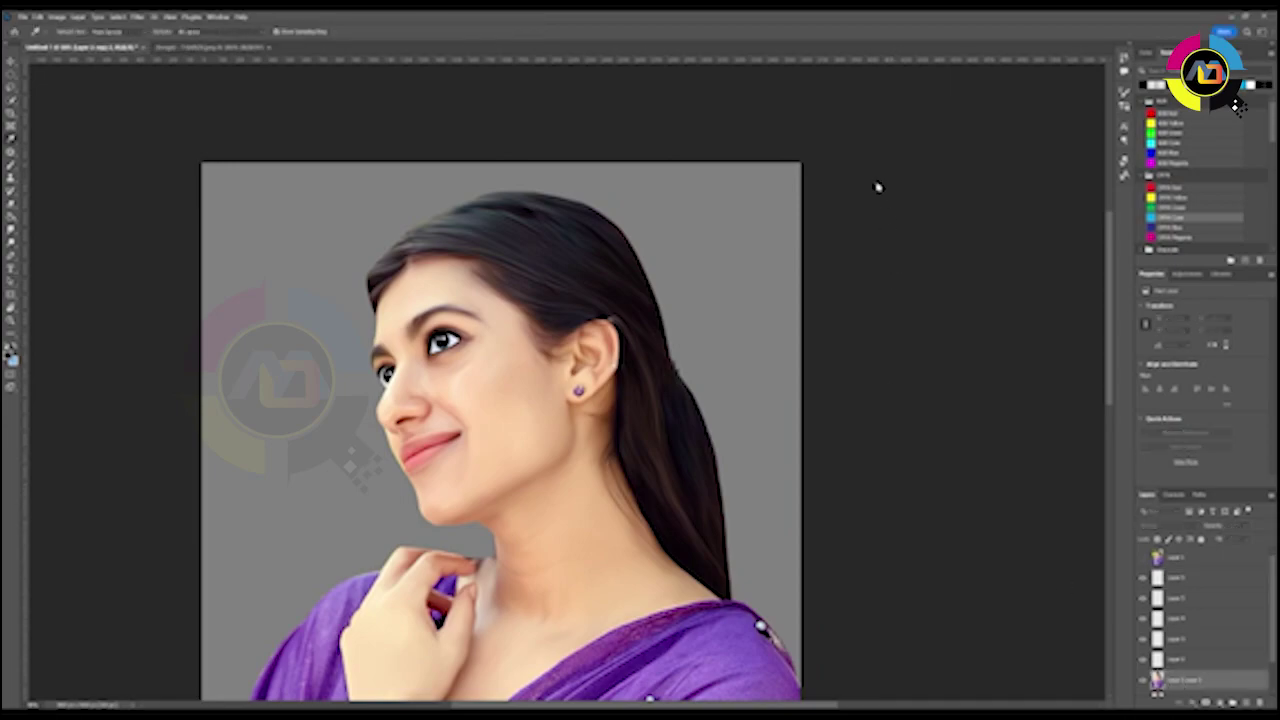
key(v)
scroll(1250, 668, down, 2)
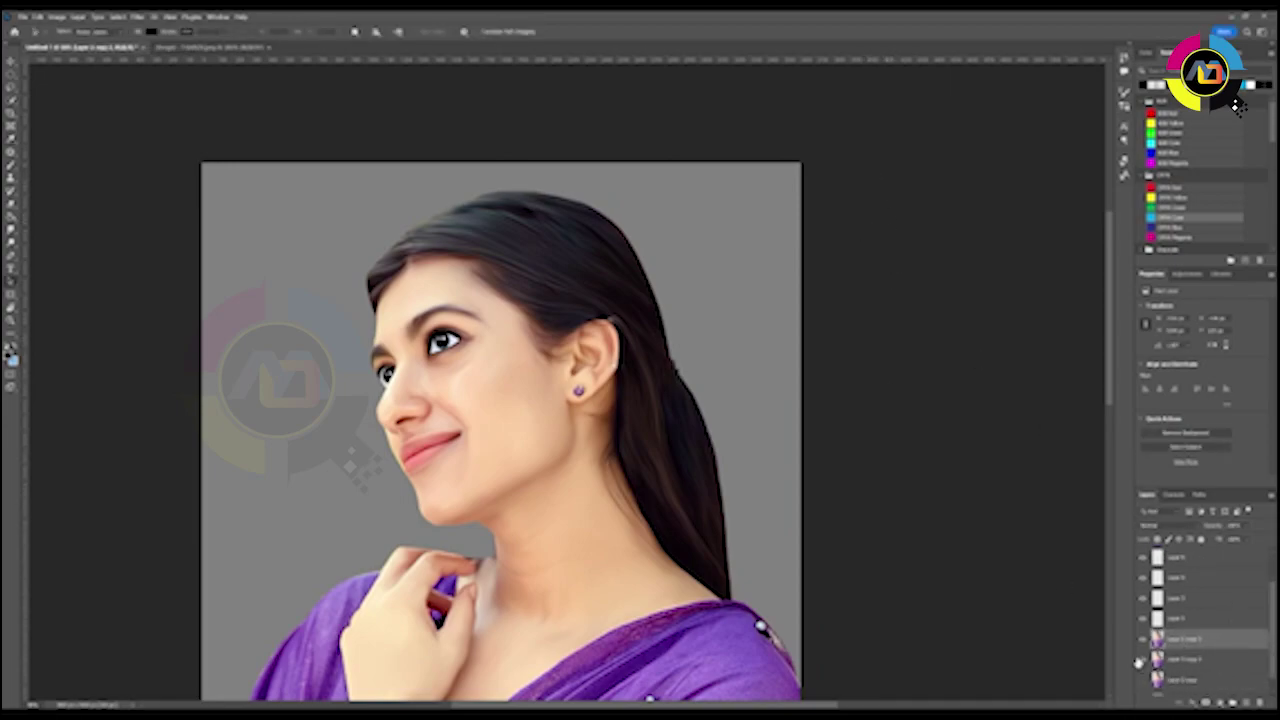
click(1185, 662)
drag(647, 588, 629, 489)
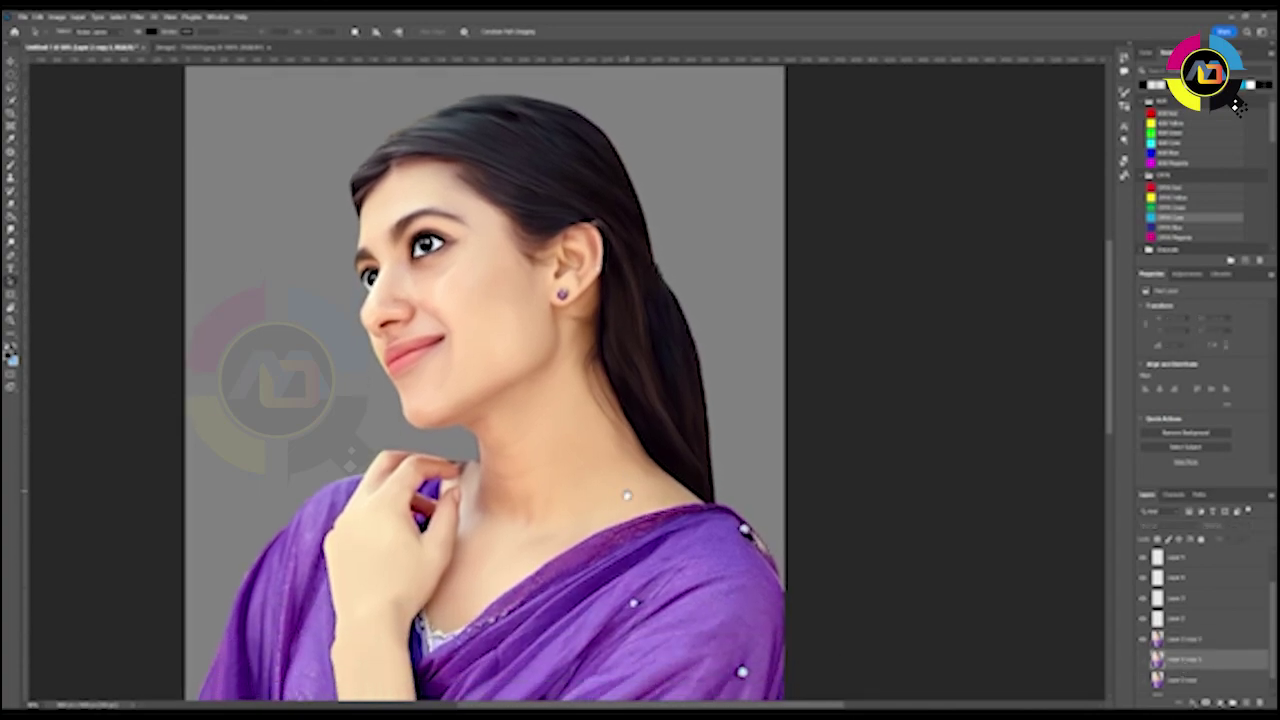
- Draw a selection around the face from hairline to chin
key(j)
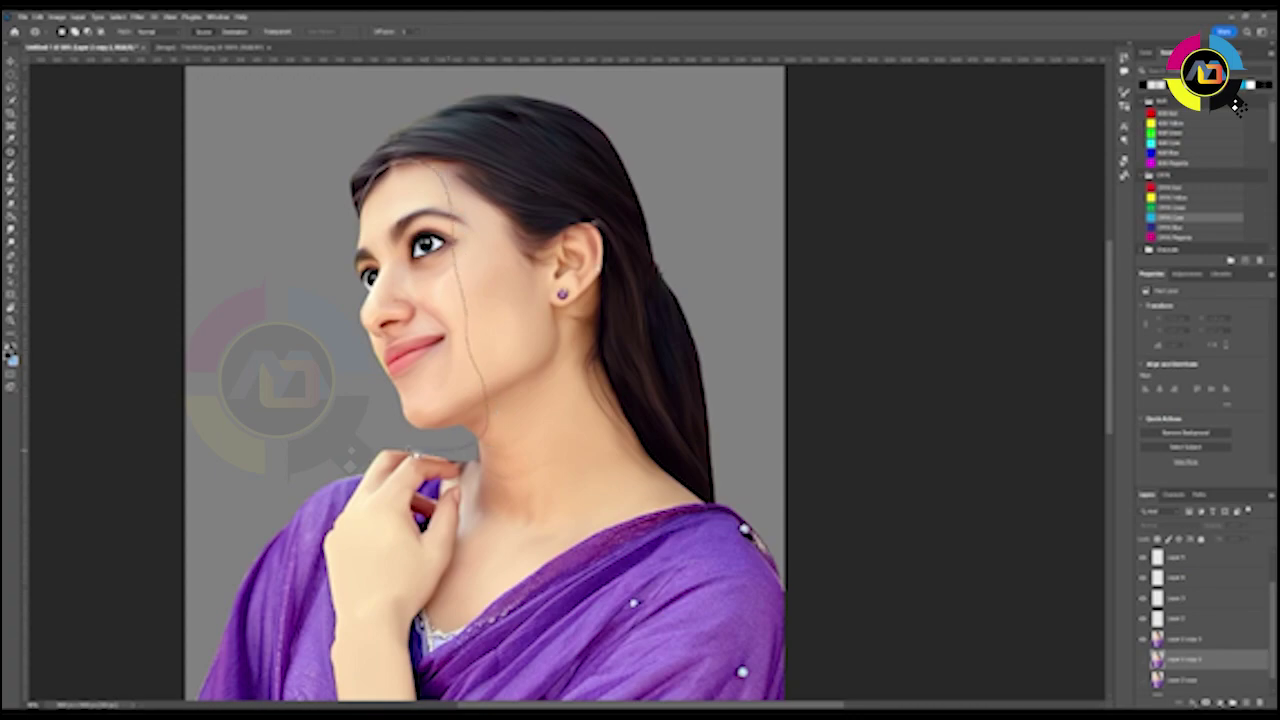
drag(360, 218, 380, 170)
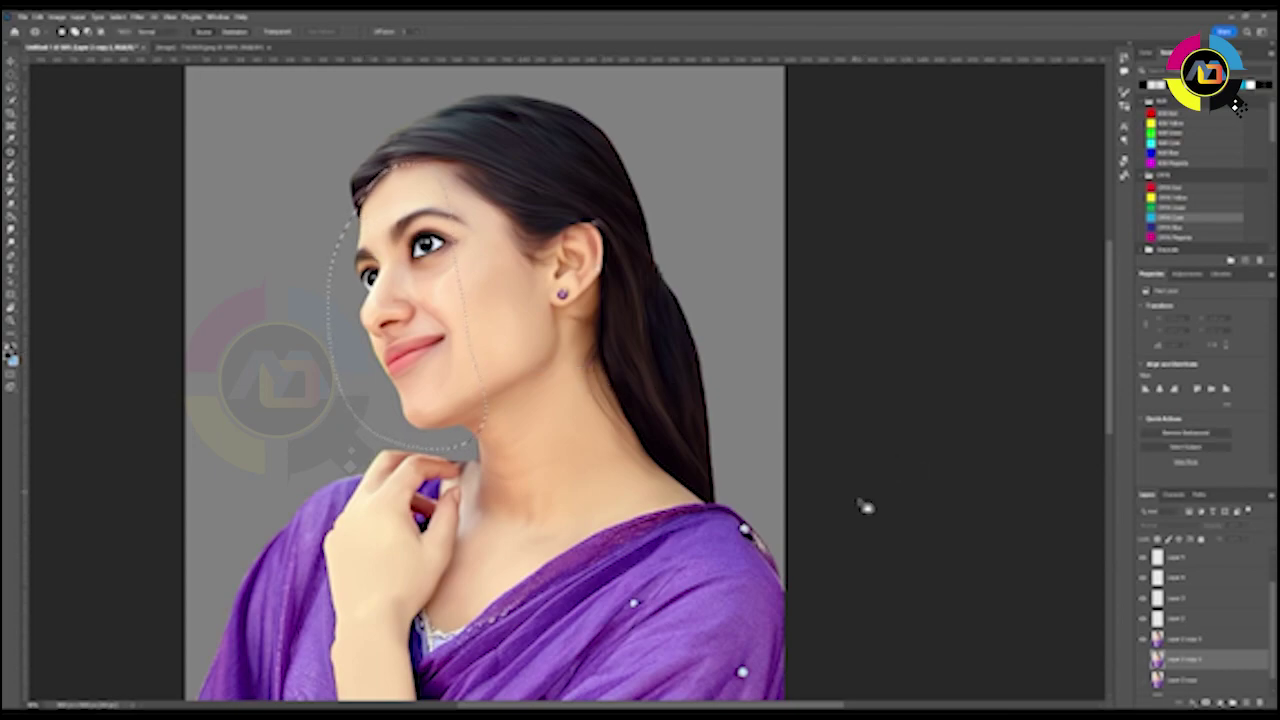
click(1211, 645)
key(w)
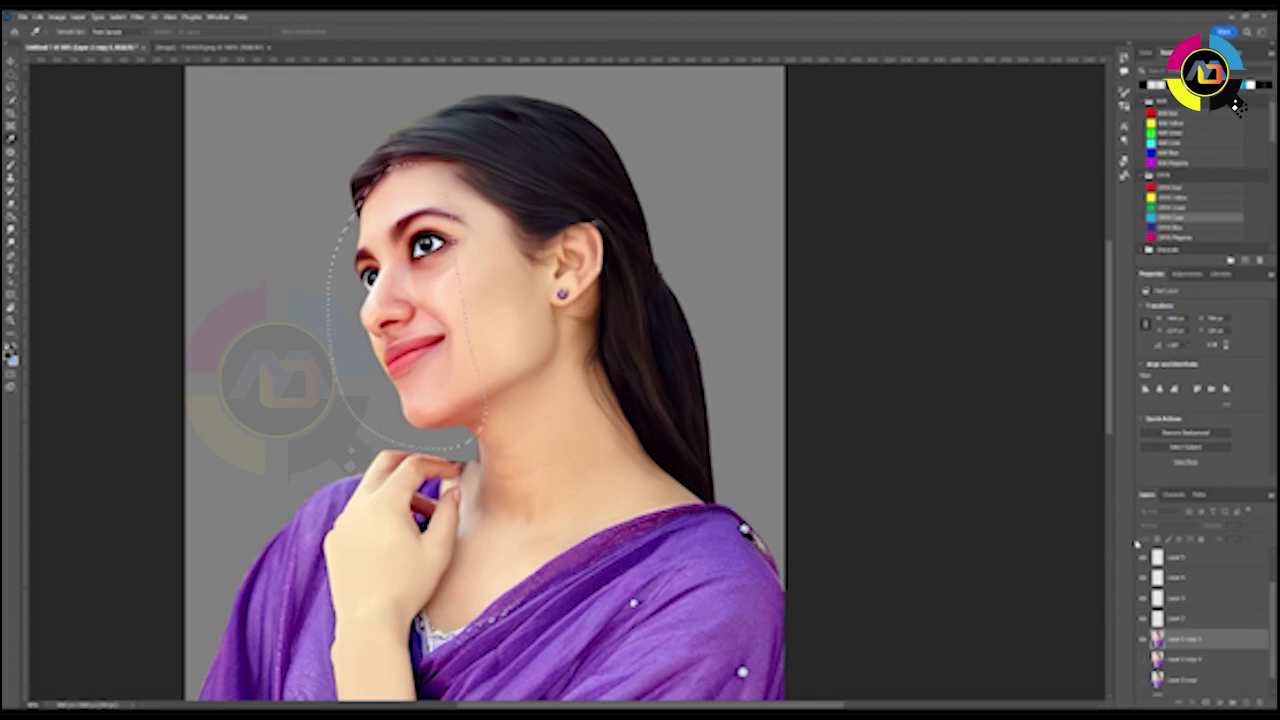
- Trace a first outline from chin over the hairline to the chest, then discard it
key(b)
key(ctrl+d)
drag(632, 524, 620, 486)
mouse_move(436, 374)
mouse_down()
mouse_move(438, 340)
mouse_move(388, 192)
mouse_move(396, 136)
mouse_up()
drag(516, 206, 586, 184)
mouse_move(590, 357)
mouse_down()
mouse_move(695, 465)
mouse_move(567, 504)
mouse_move(474, 555)
mouse_move(477, 475)
mouse_up()
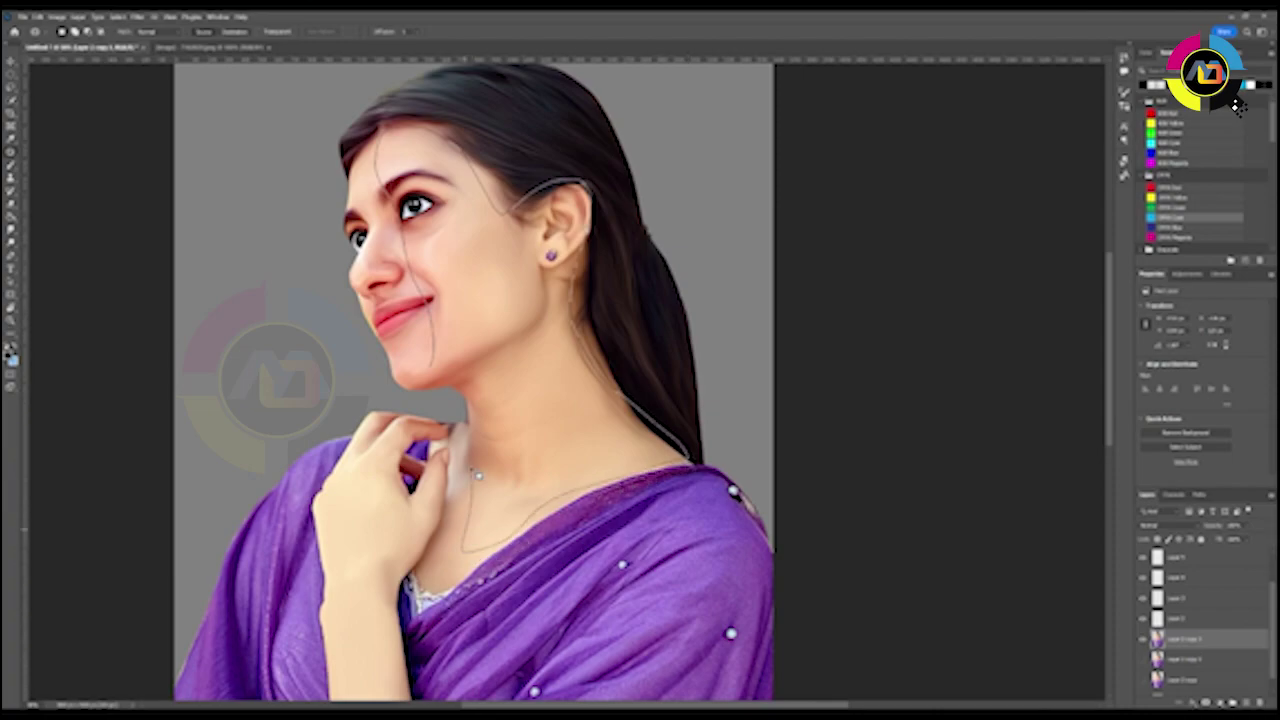
click(428, 378)
key(ctrl+Return)
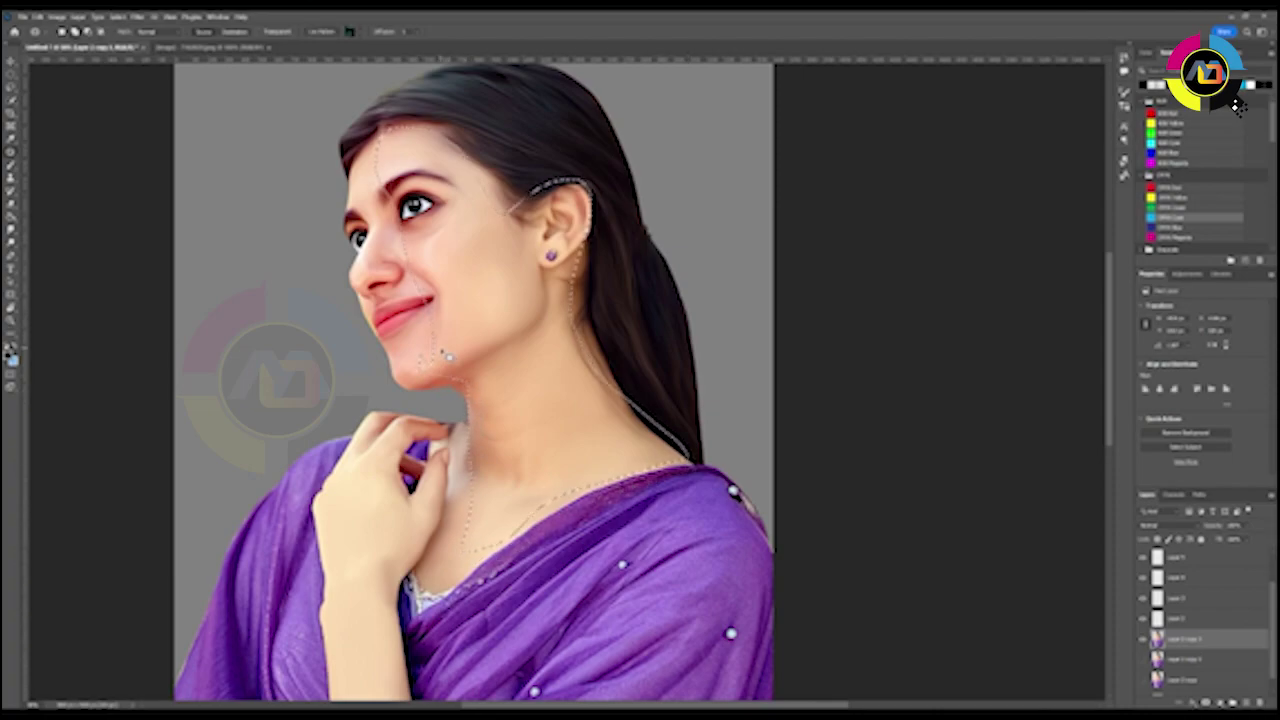
key(ctrl+d)
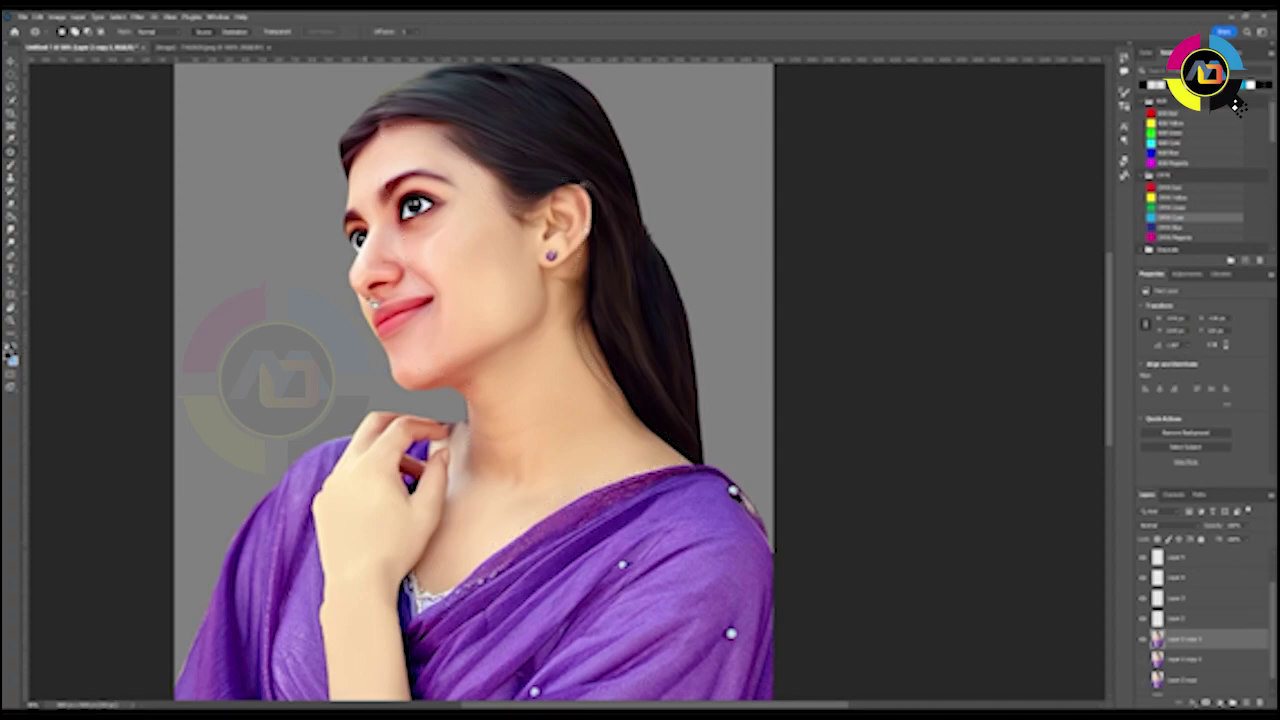
- Reselect along the hairline and face contour, add reddish shading inside, then deselect
mouse_move(393, 133)
mouse_down()
mouse_move(472, 140)
mouse_move(522, 195)
mouse_move(571, 187)
mouse_move(603, 236)
mouse_move(609, 345)
mouse_move(695, 465)
mouse_move(545, 521)
mouse_move(490, 510)
mouse_move(478, 428)
mouse_up()
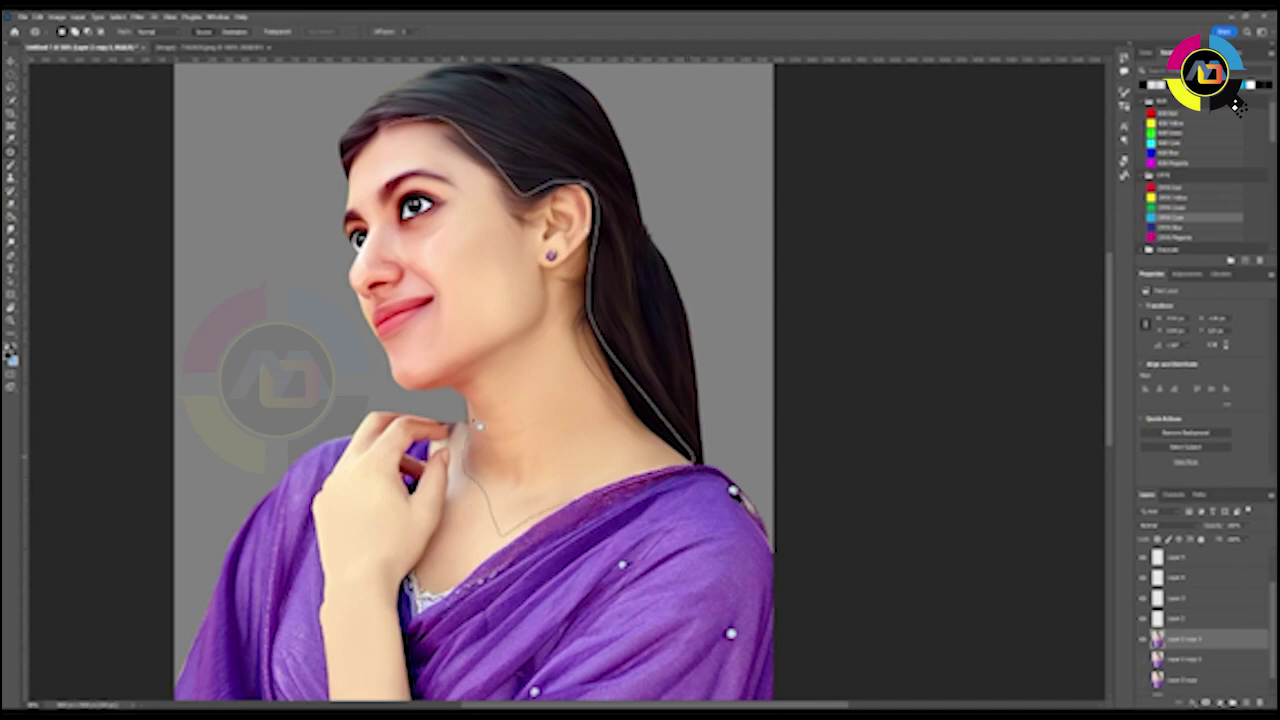
drag(428, 347, 416, 273)
drag(390, 213, 386, 134)
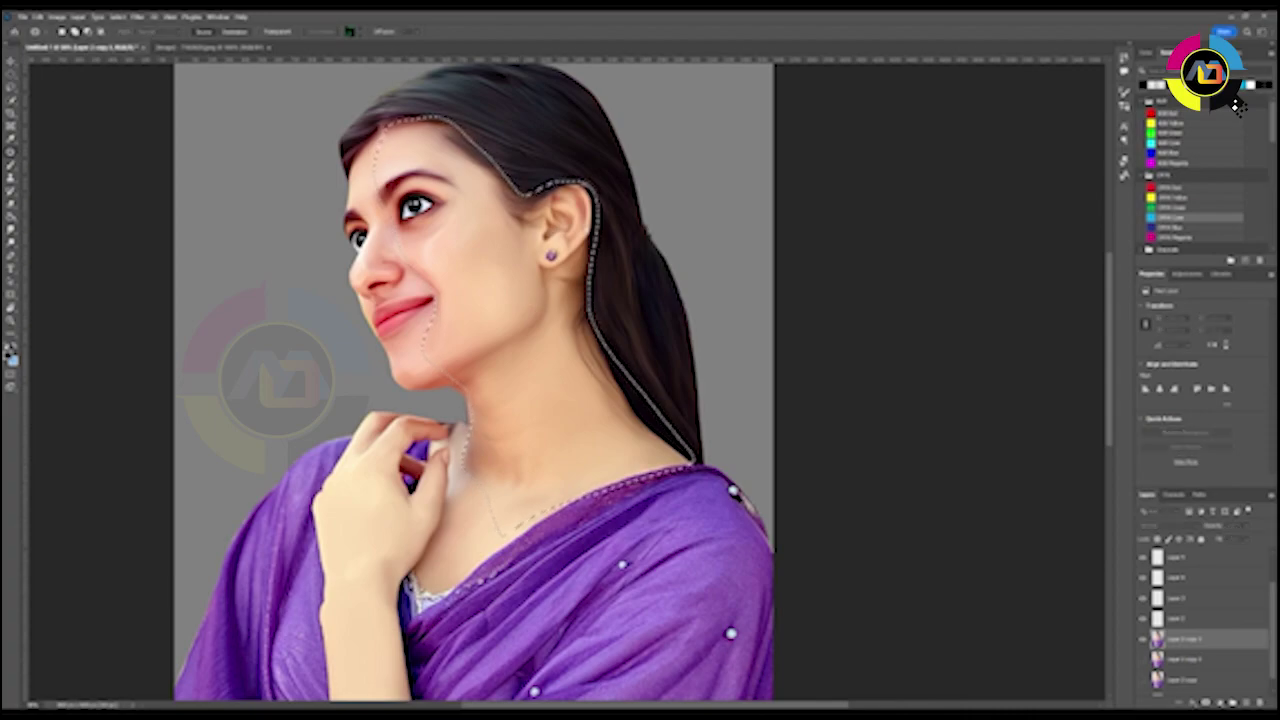
key(j)
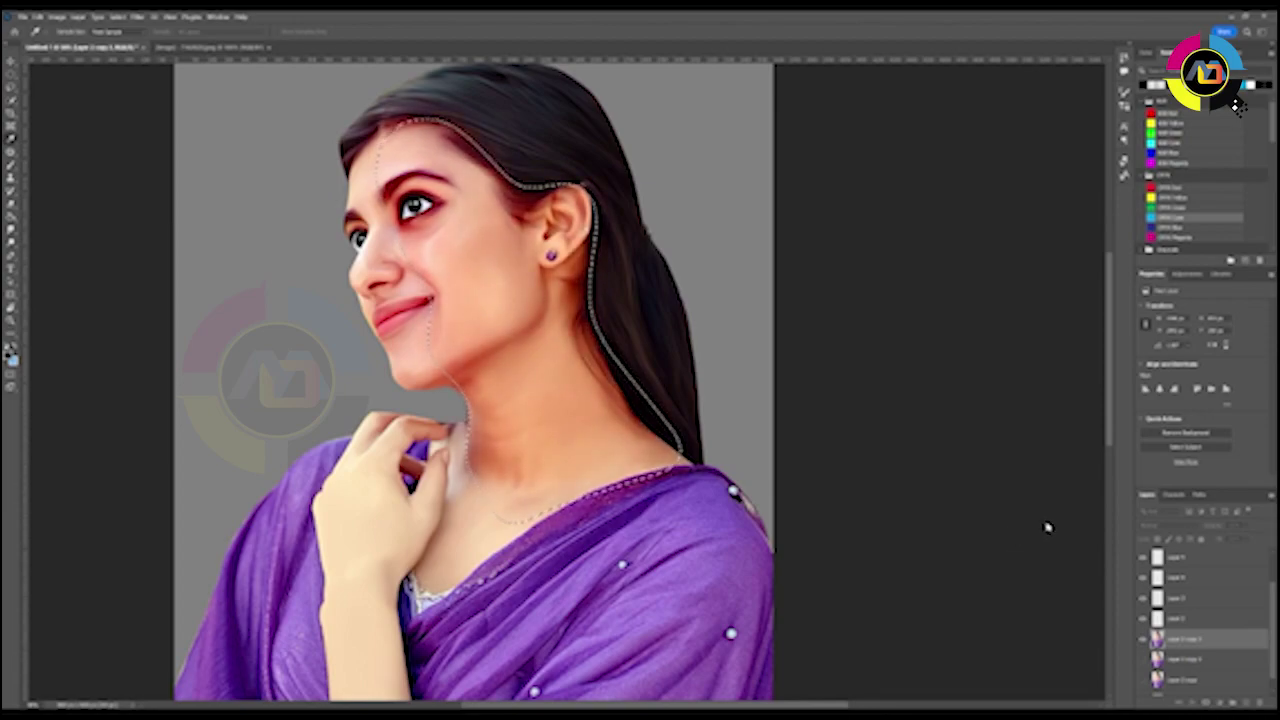
key(b)
key(ctrl+d)
scroll(750, 505, down, 1)
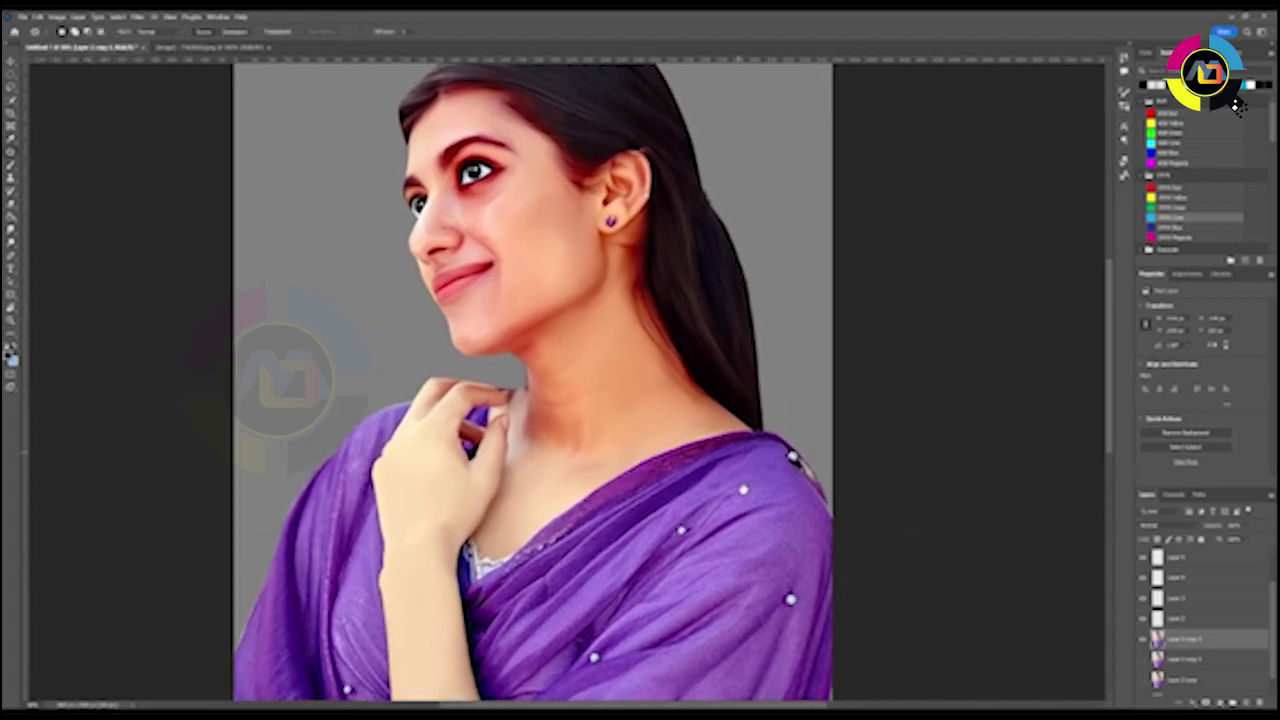
scroll(745, 502, down, 1)
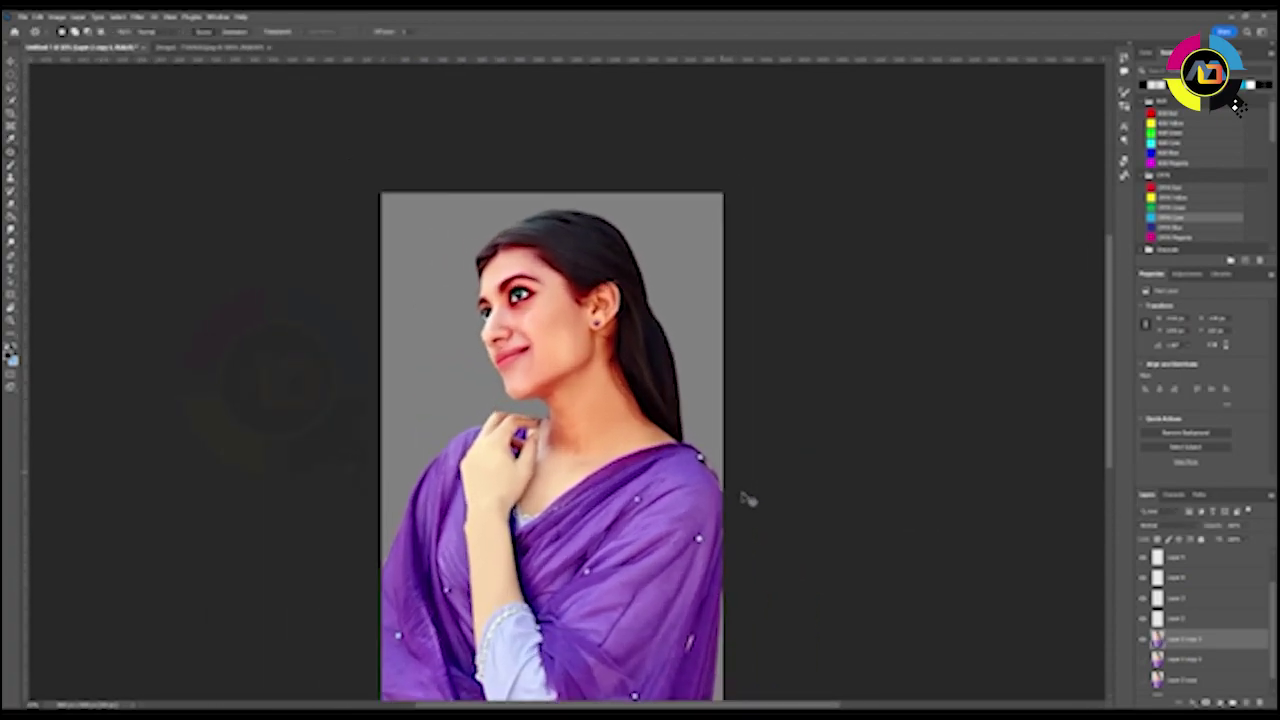
scroll(743, 500, up, 3)
scroll(748, 500, up, 1)
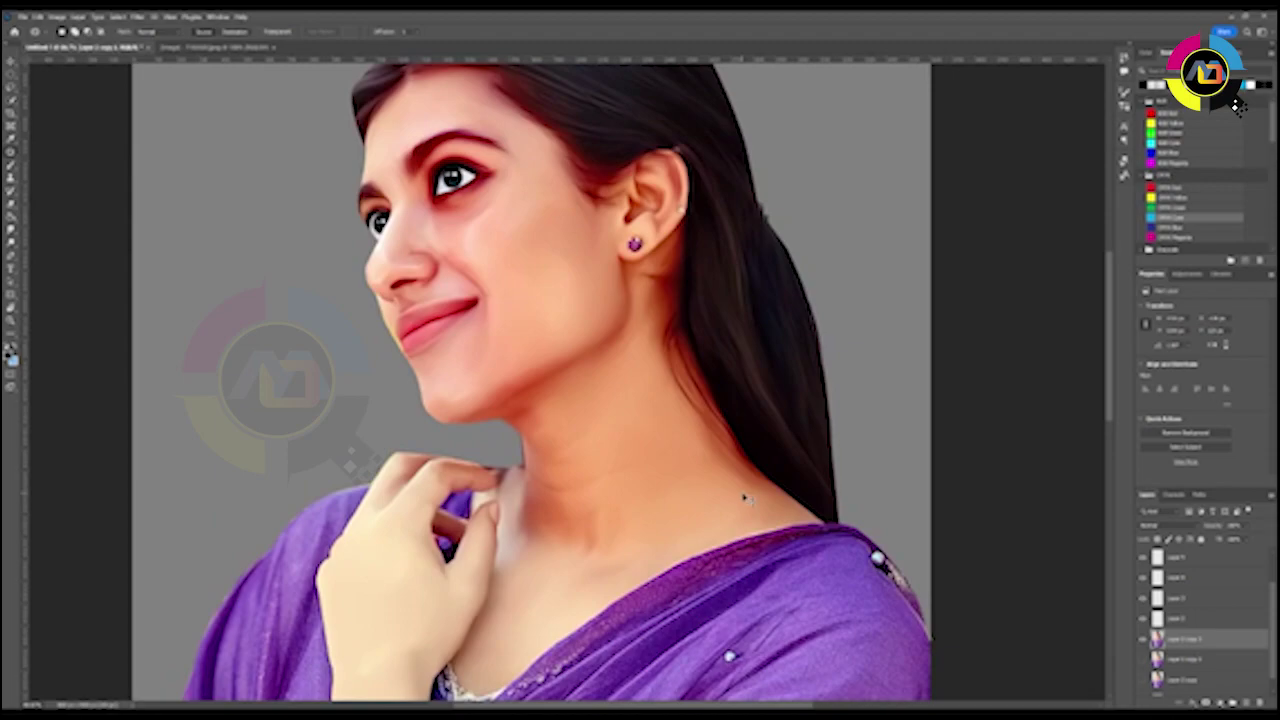
scroll(745, 498, down, 2)
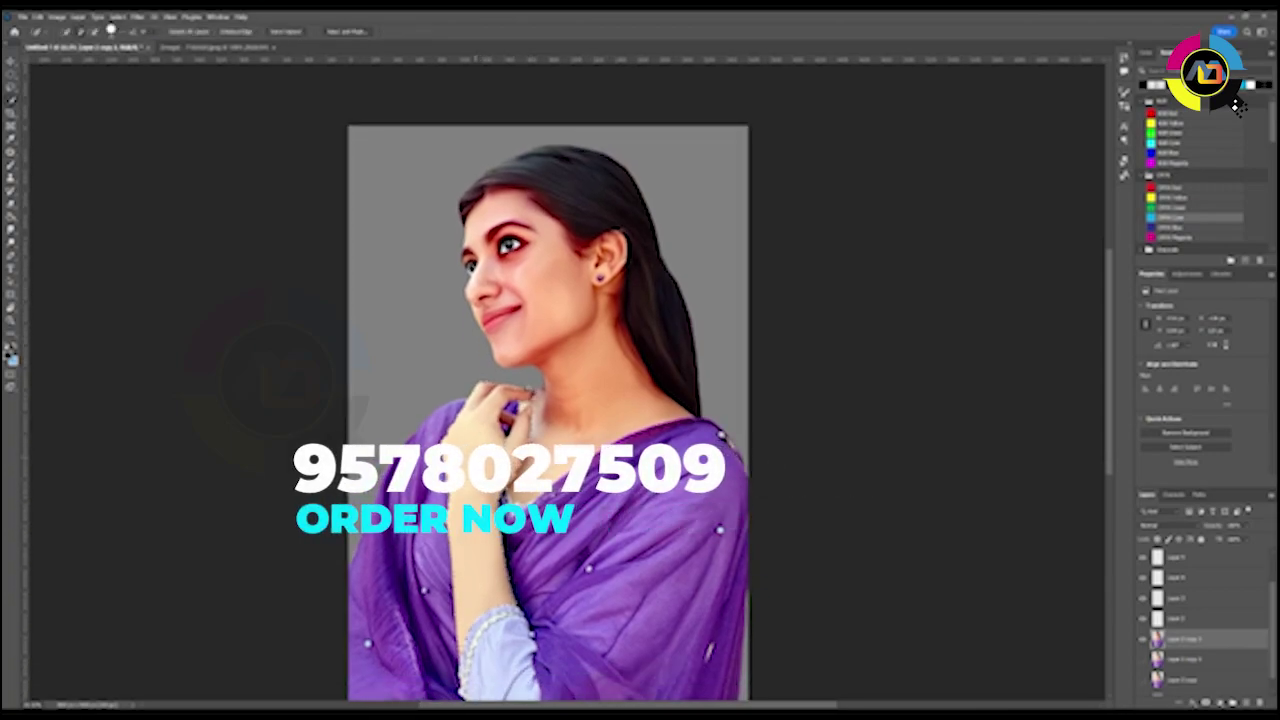
key(i)
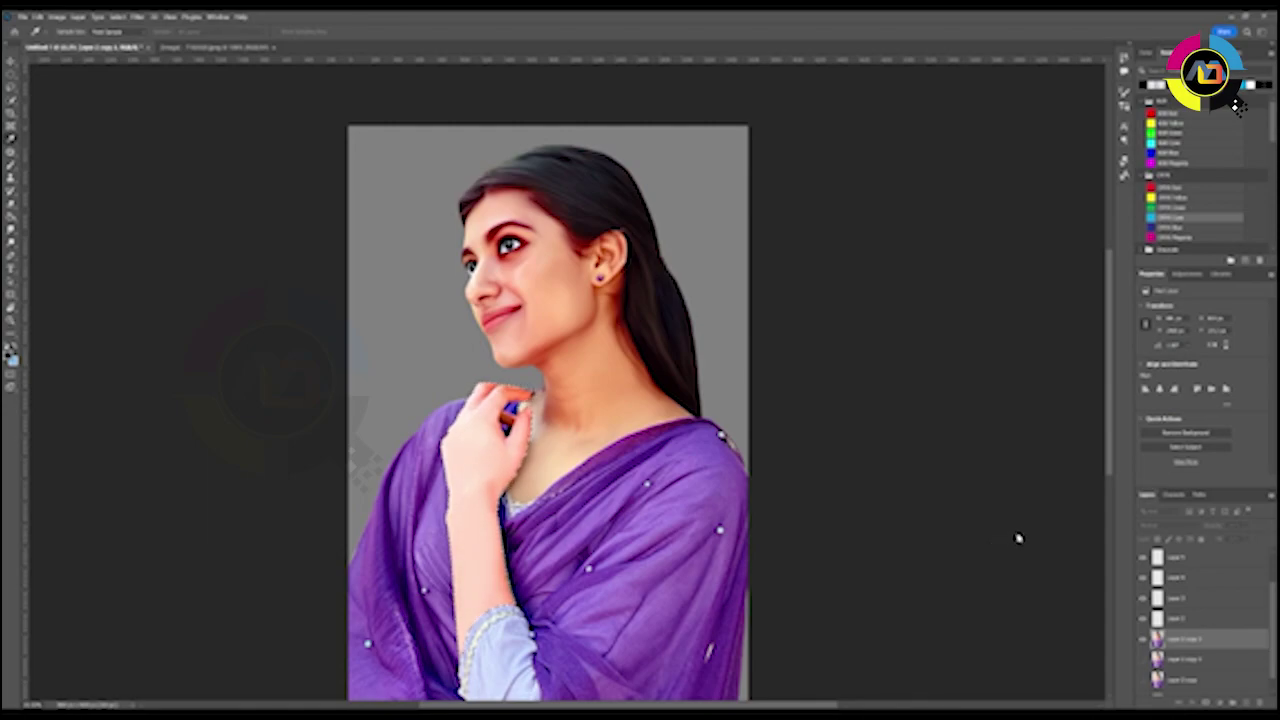
key(w)
key(i)
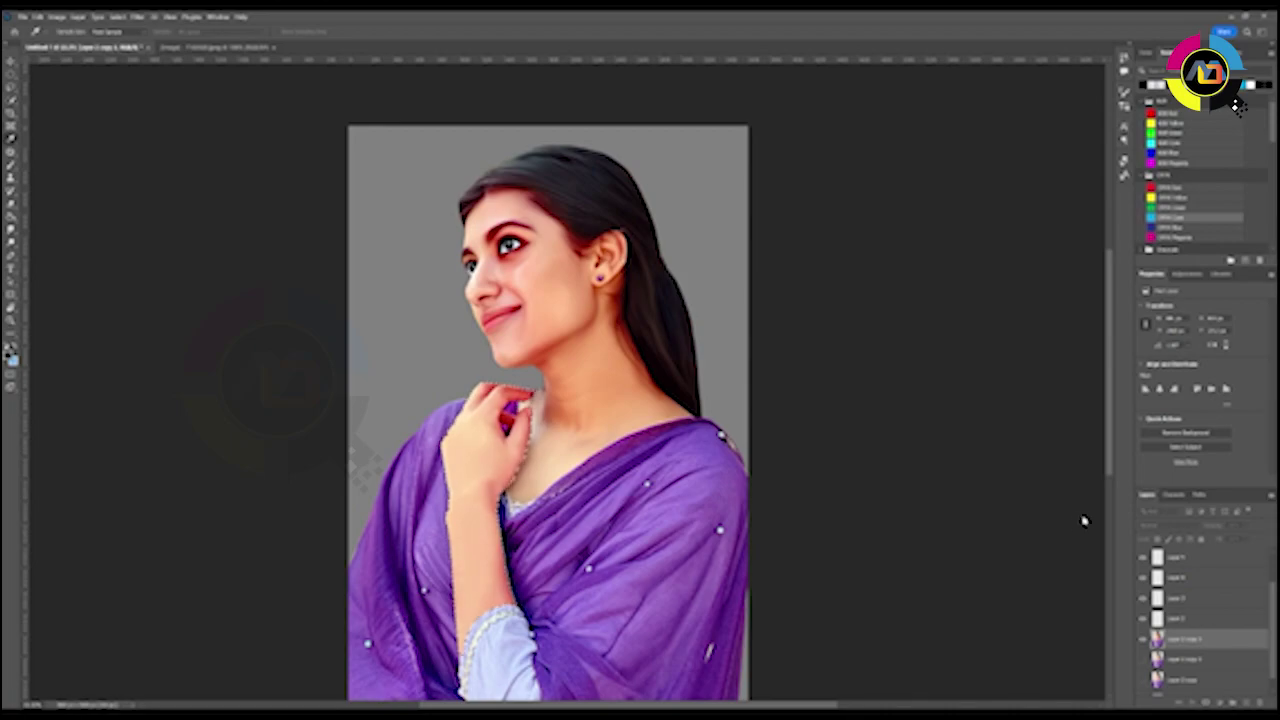
key(w)
drag(702, 550, 674, 497)
- Zoom in and out around the portrait to inspect the cheek and neck area
scroll(682, 500, down, 4)
scroll(560, 360, up, 3)
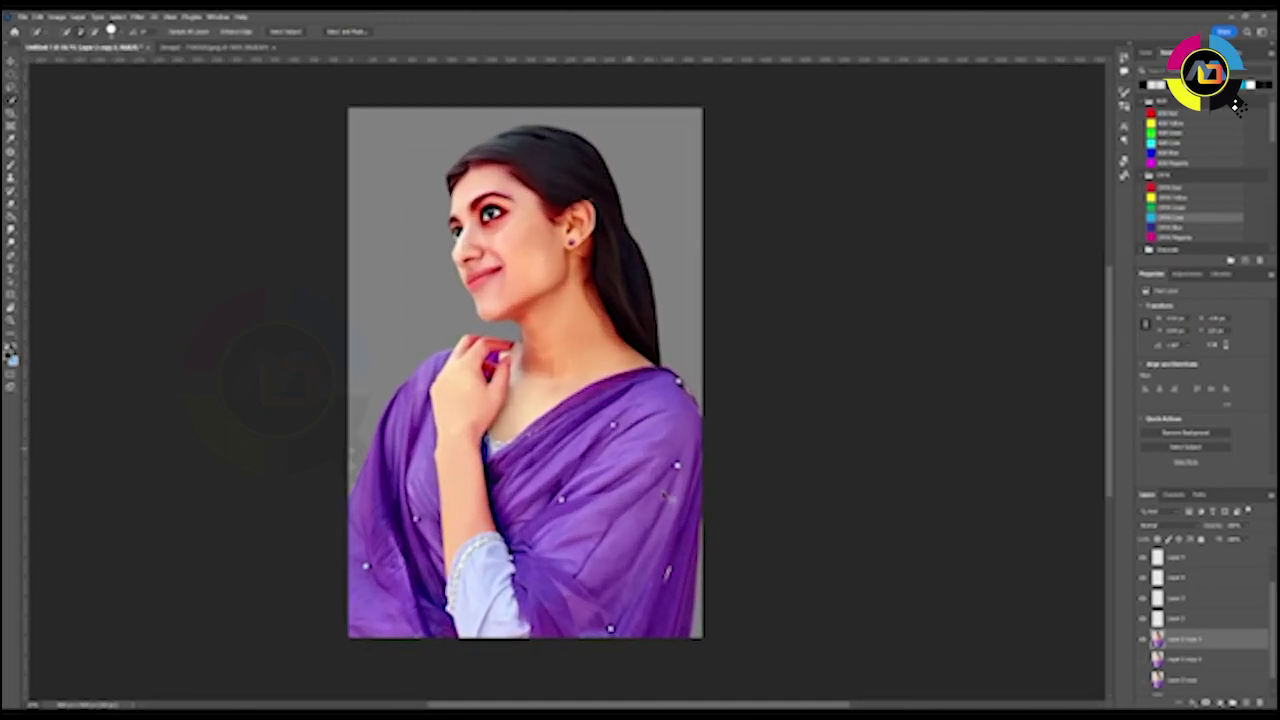
scroll(540, 330, up, 4)
scroll(540, 330, up, 3)
scroll(640, 575, up, 3)
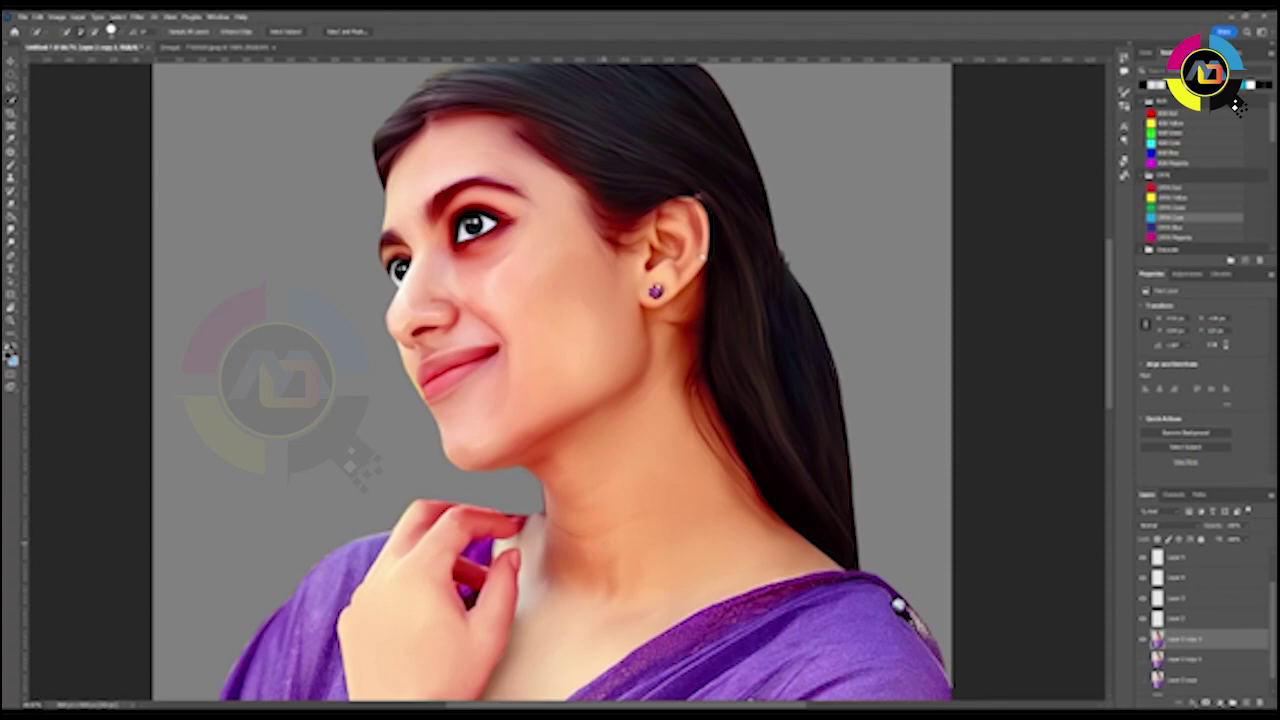
scroll(590, 500, down, 2)
scroll(590, 500, down, 1)
scroll(590, 500, up, 1)
scroll(590, 500, up, 2)
scroll(604, 535, down, 1)
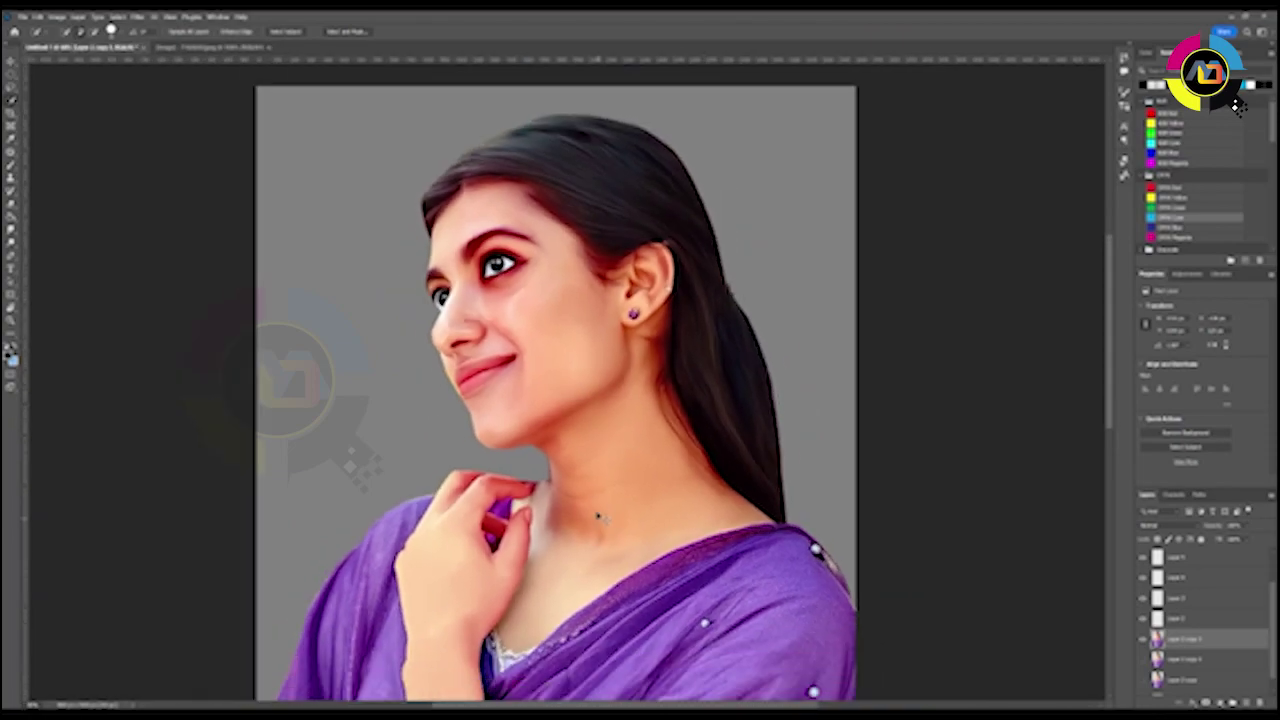
- Lasso the cheek, jaw and neck beside the ear and shade it darker and warmer orange
key(ctrl+minus)
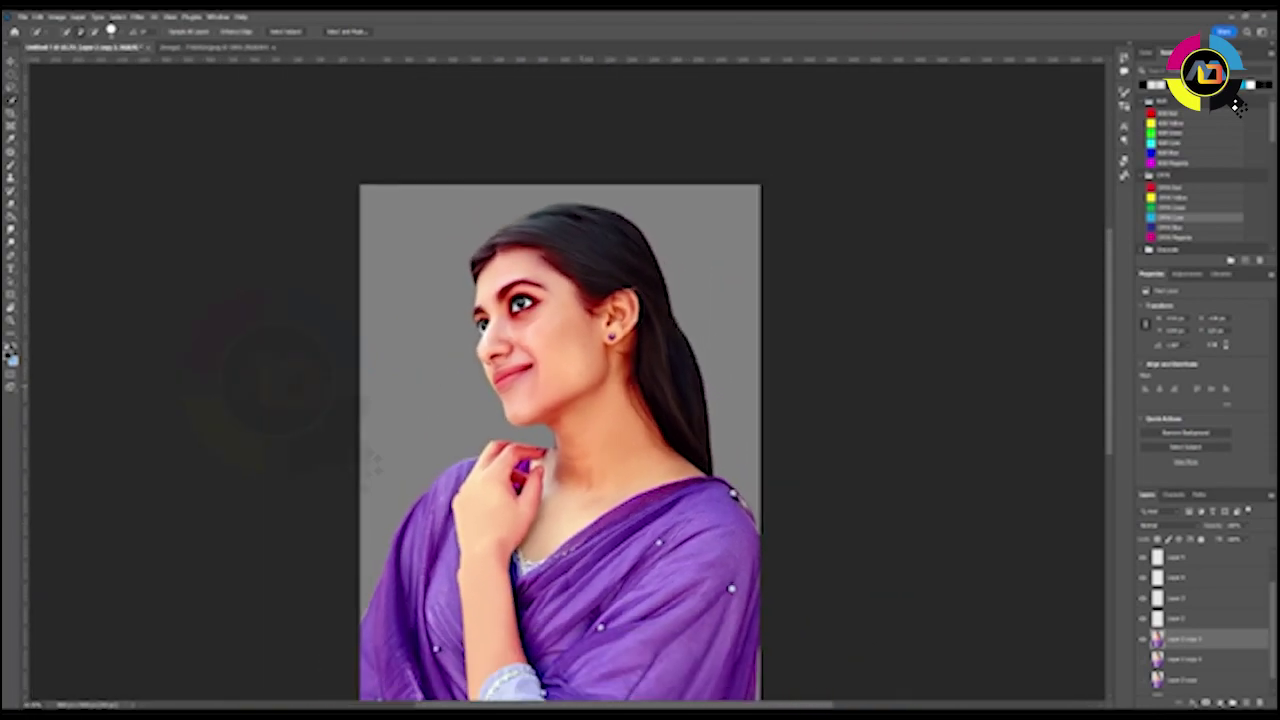
key(ctrl+plus)
key(ctrl+plus)
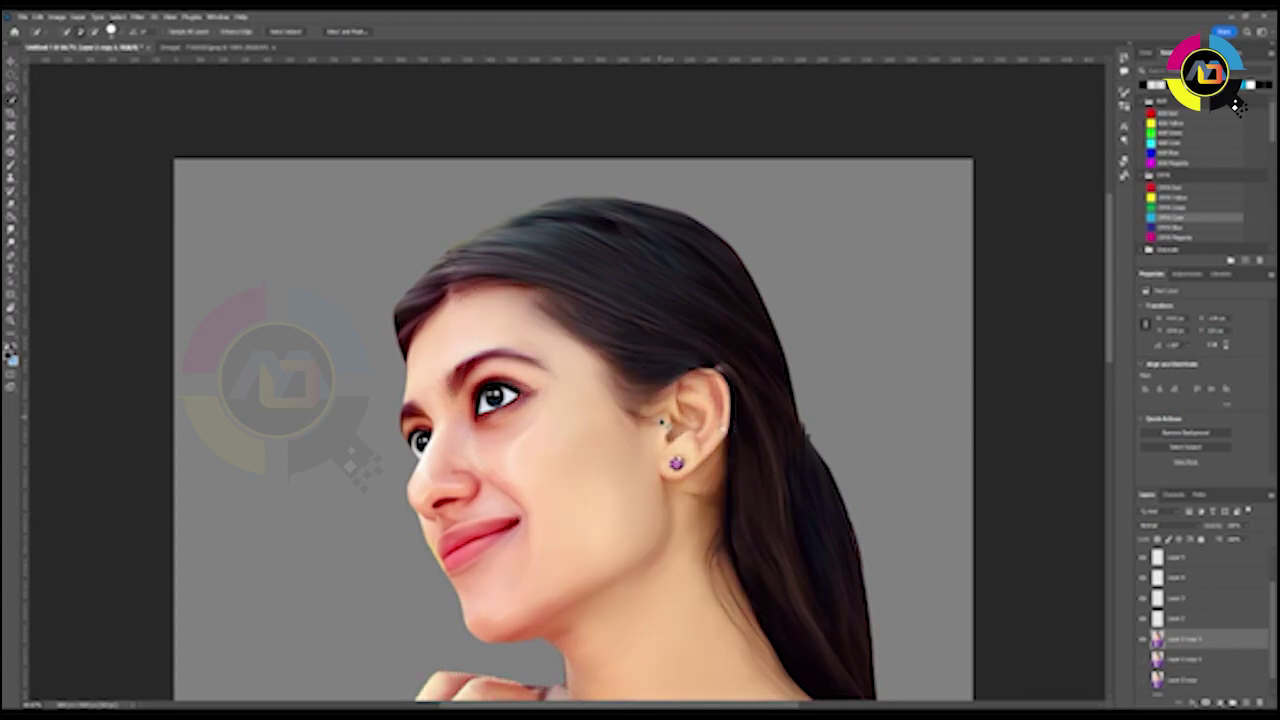
key(ctrl+minus)
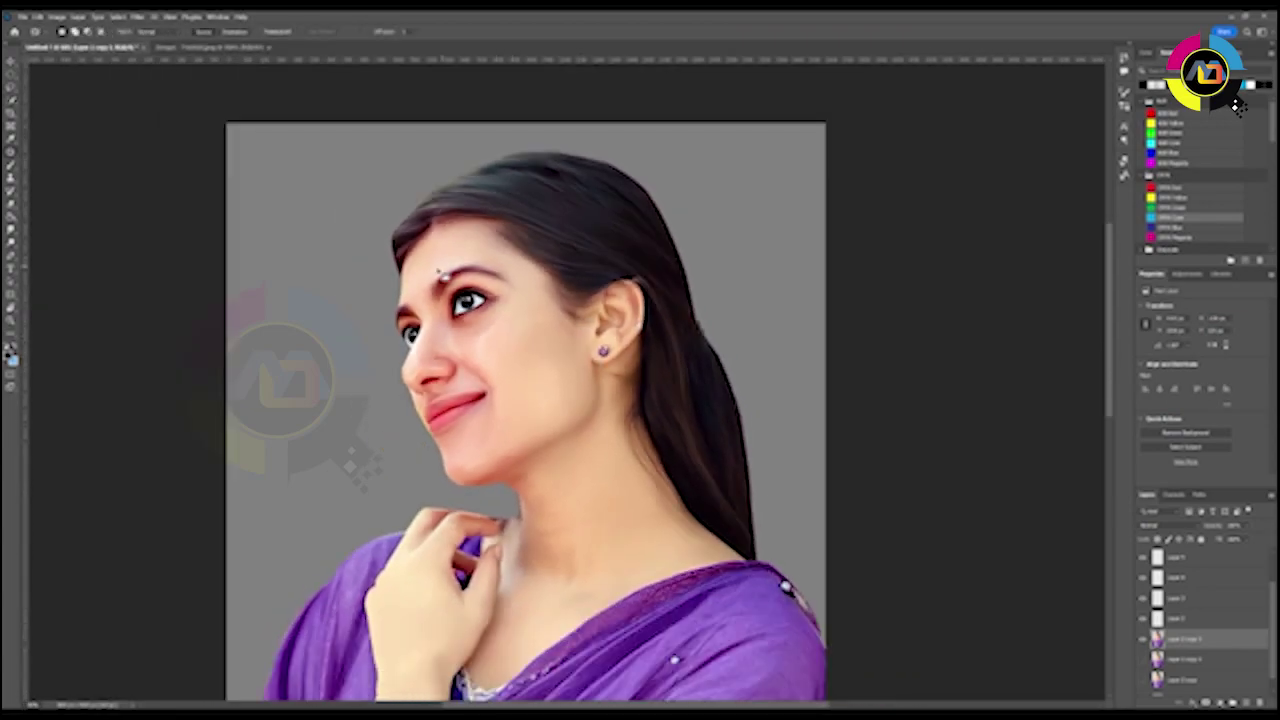
drag(443, 240, 486, 351)
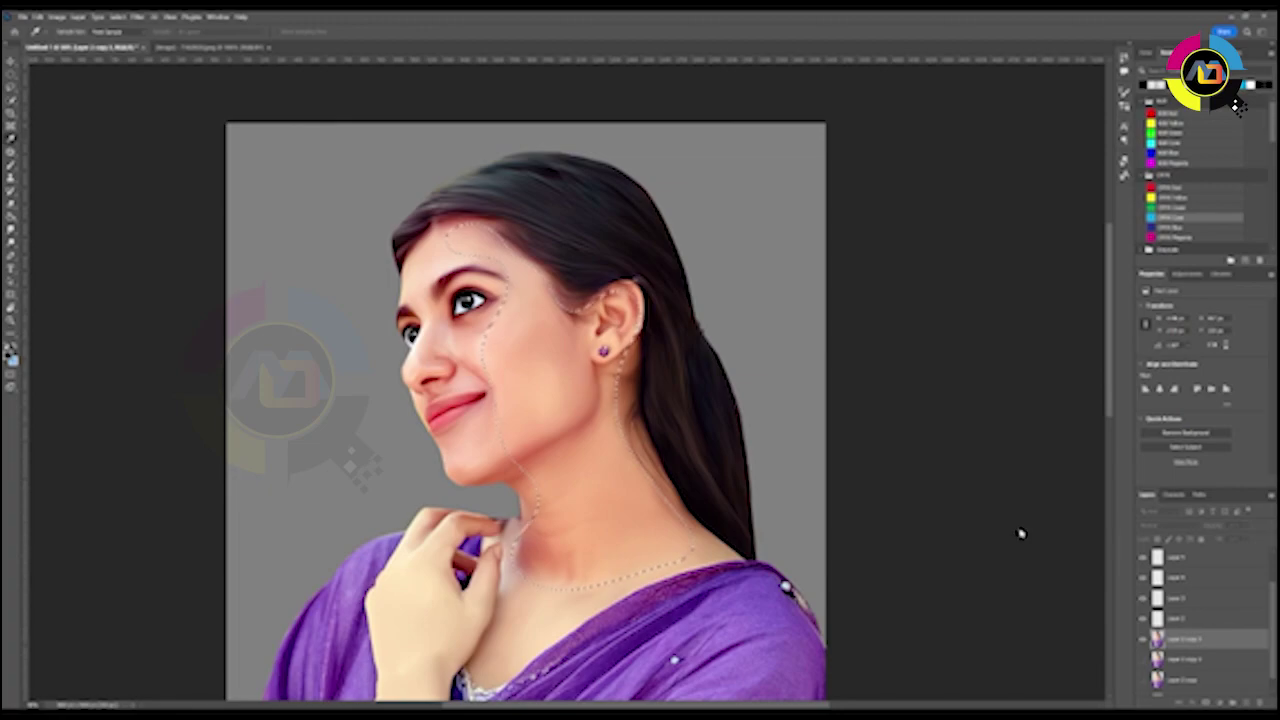
key(ctrl+j)
key(ctrl+d)
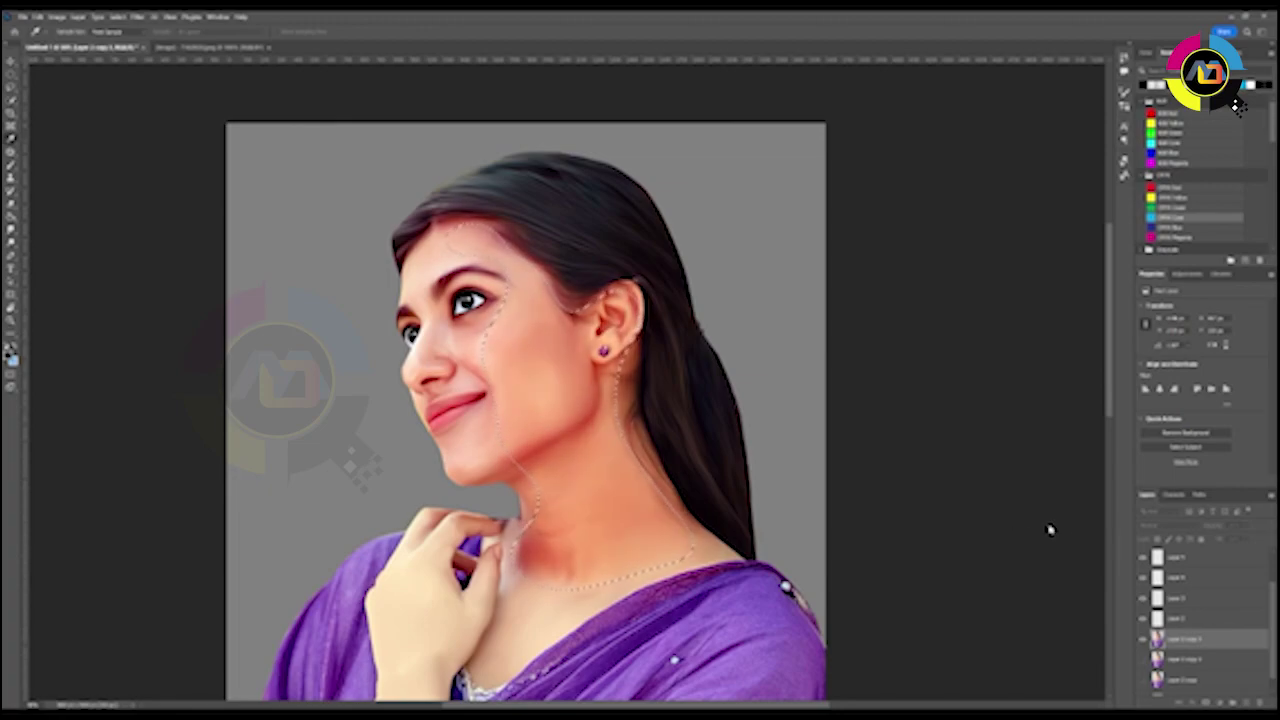
drag(674, 548, 708, 355)
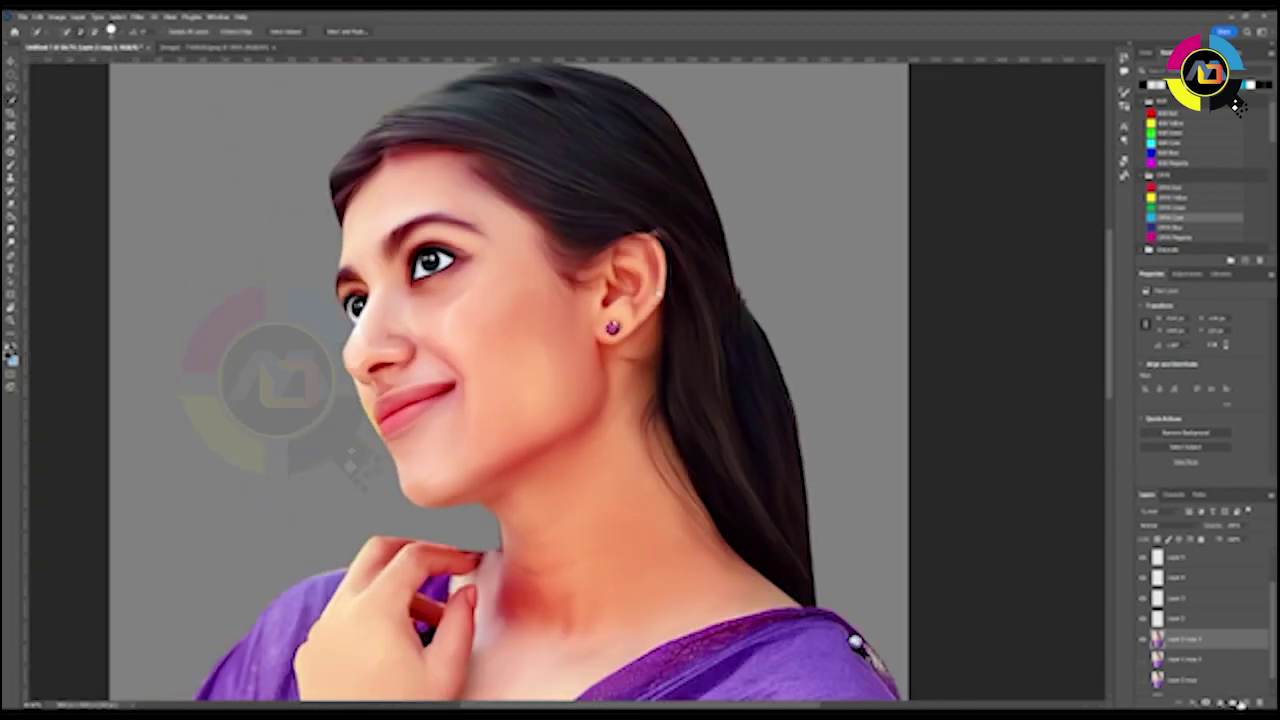
click(1240, 704)
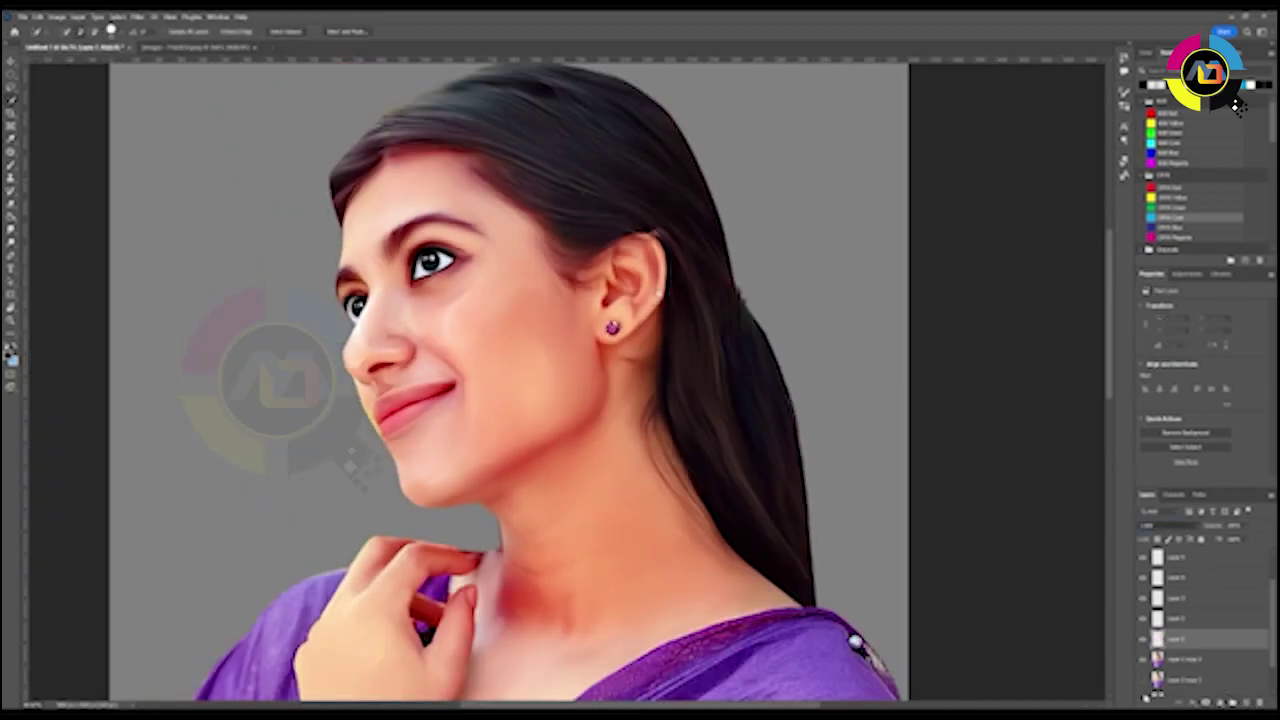
- Brush a soft forehead highlight, load the woman's outline as a selection, and pick yellow
key(b)
drag(468, 205, 518, 236)
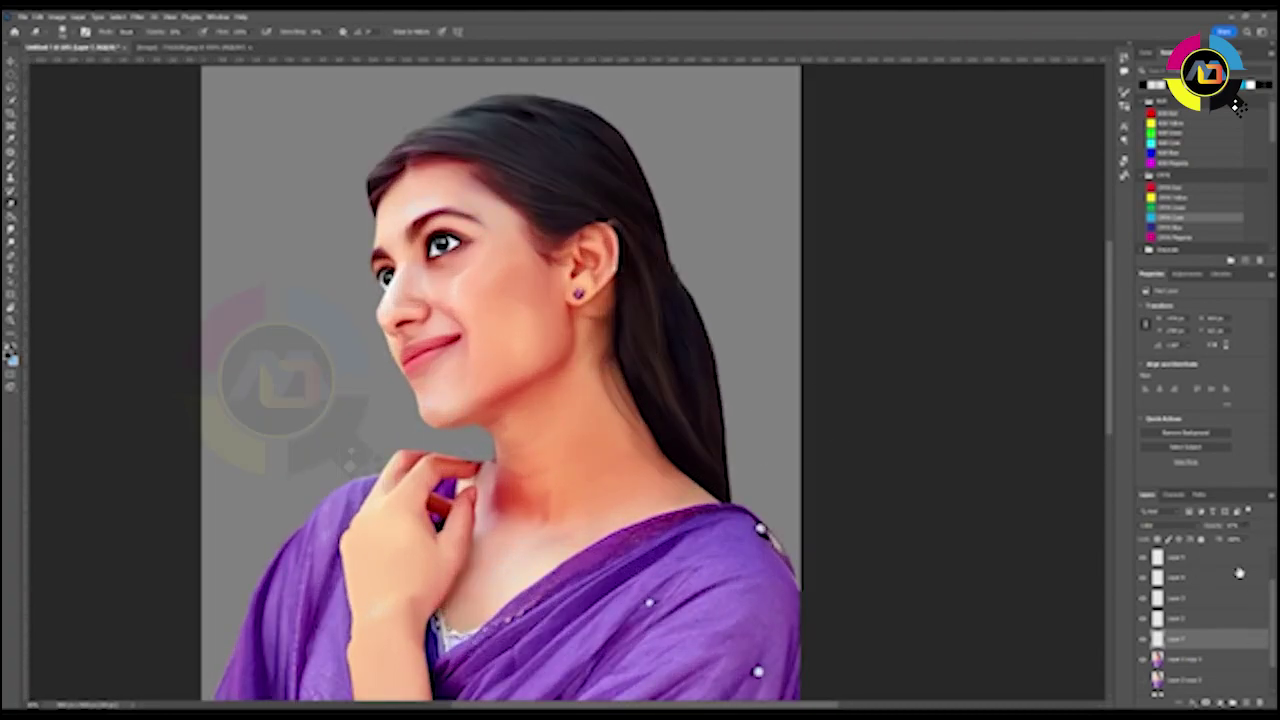
ctrl+click(1157, 680)
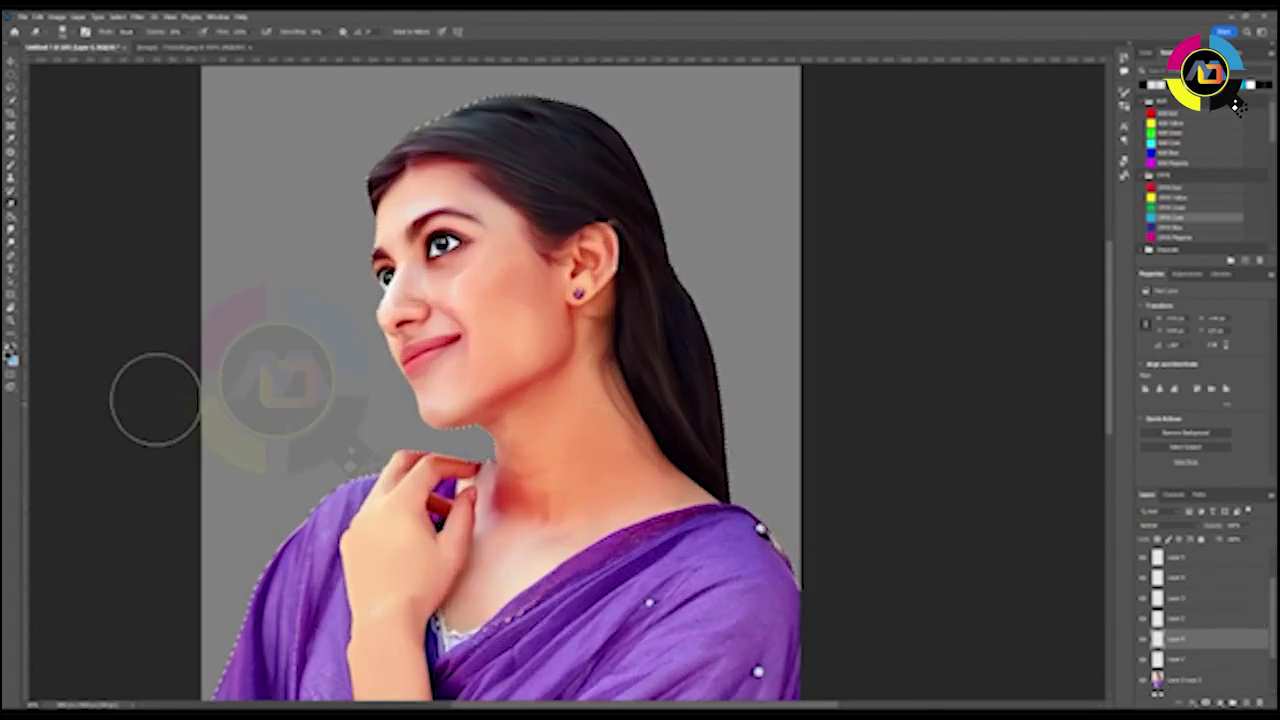
click(1151, 122)
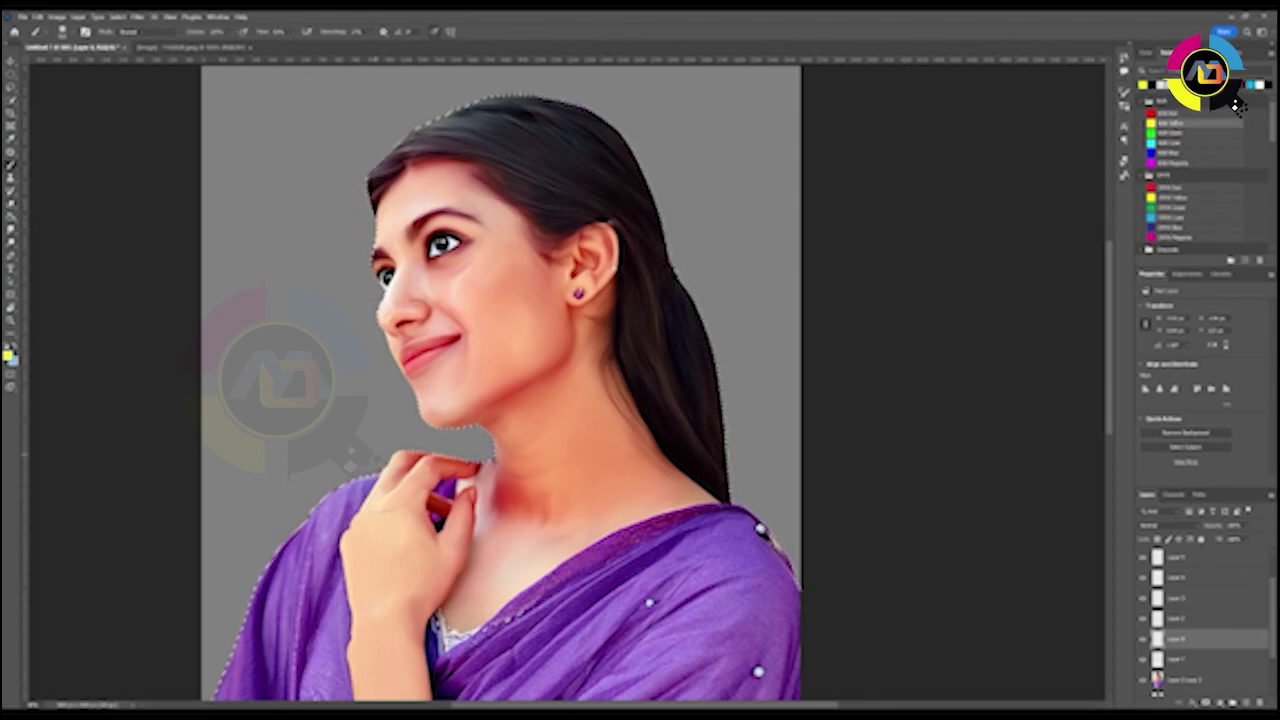
- Brush a warm yellow glow over the nose, cheeks and chin
drag(445, 330, 425, 400)
drag(390, 285, 410, 400)
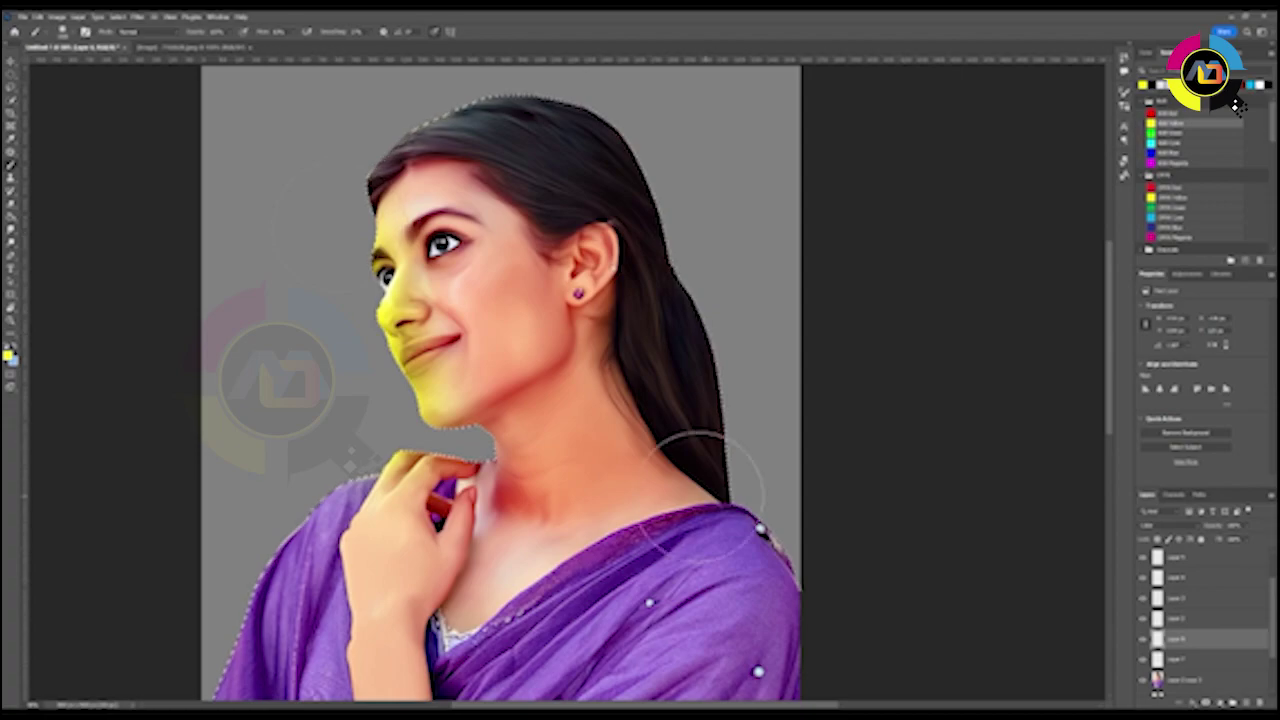
key(ctrl+z)
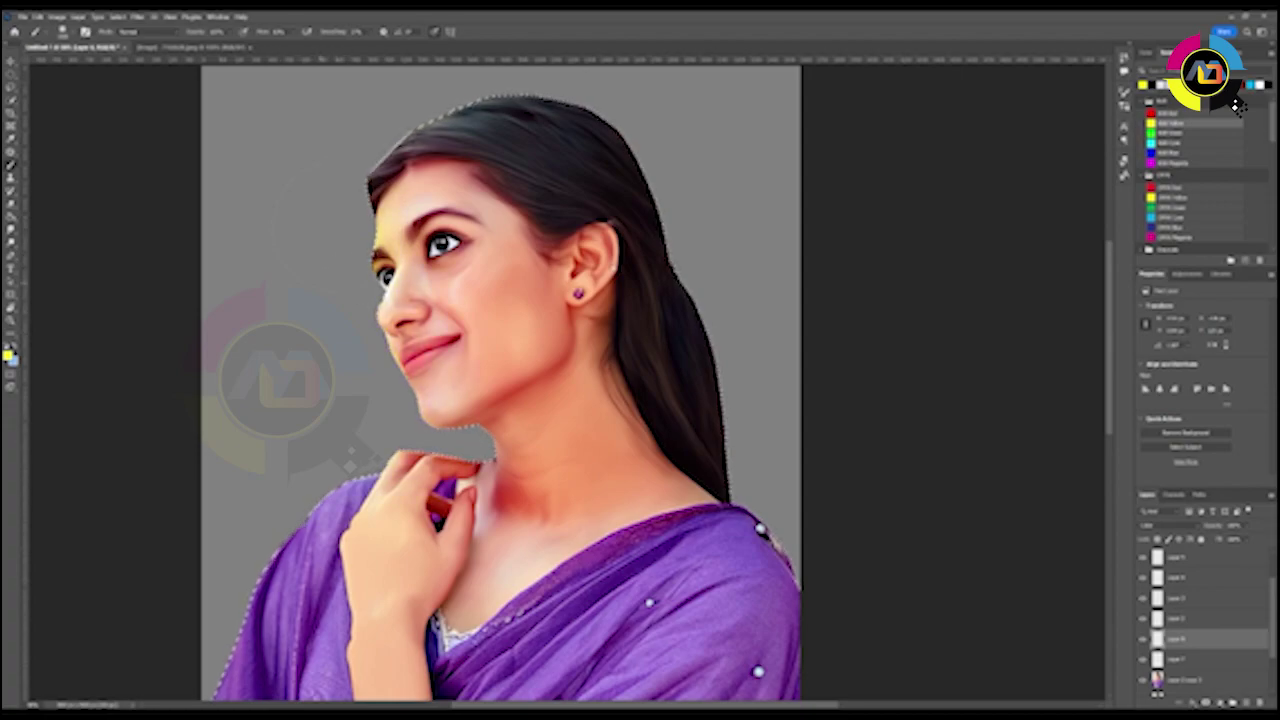
key(ctrl+shift+z)
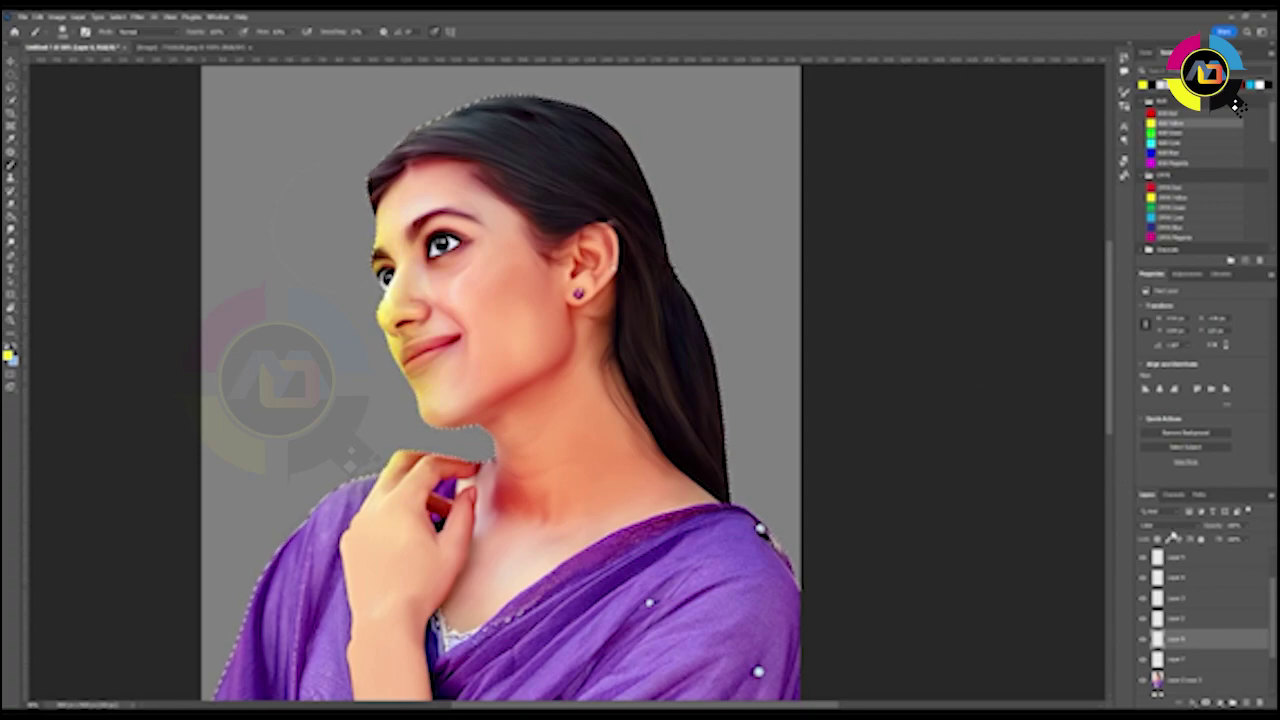
scroll(1172, 525, down, 2)
scroll(1172, 525, down, 1)
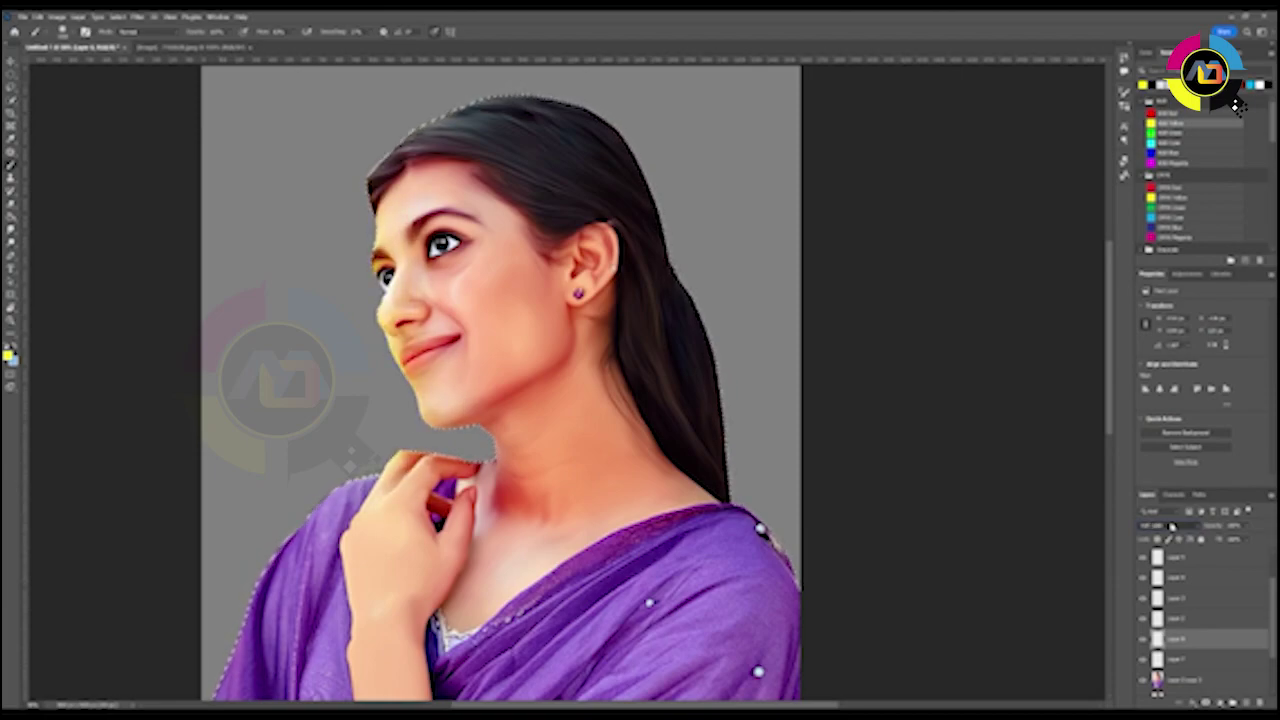
scroll(1172, 525, down, 1)
scroll(1172, 525, down, 1)
scroll(1172, 525, down, 1)
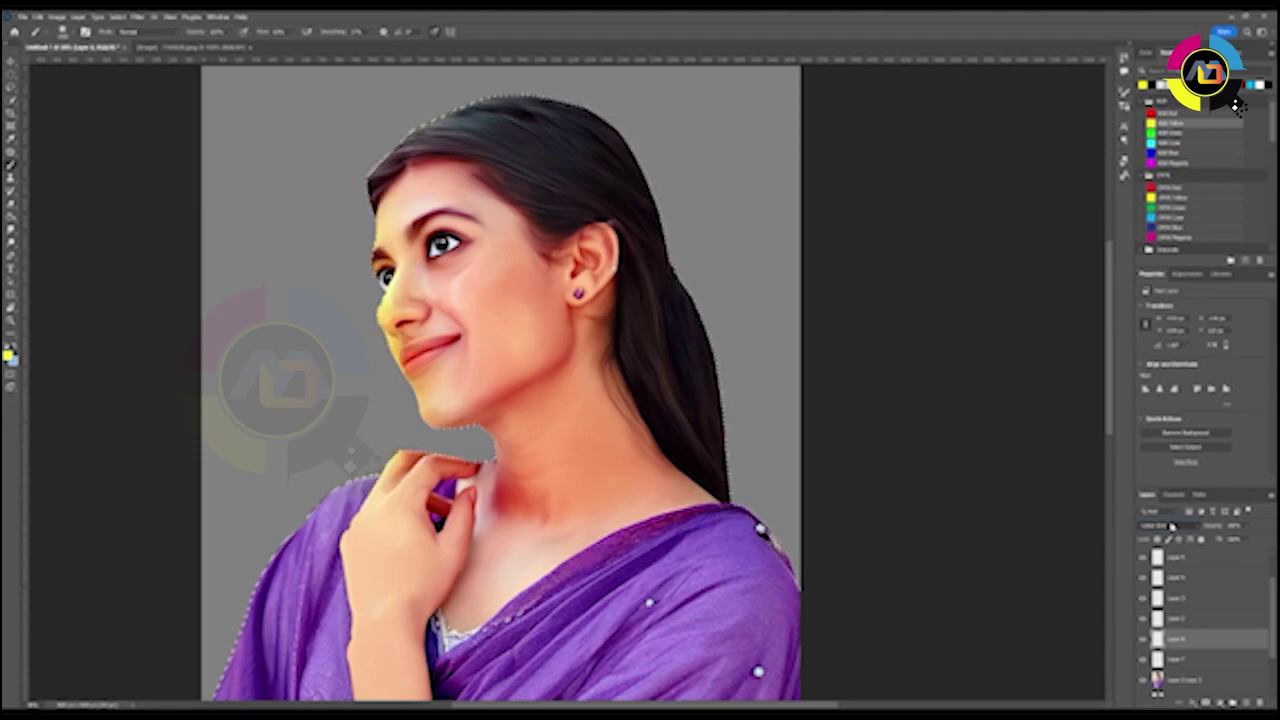
key(ctrl+minus)
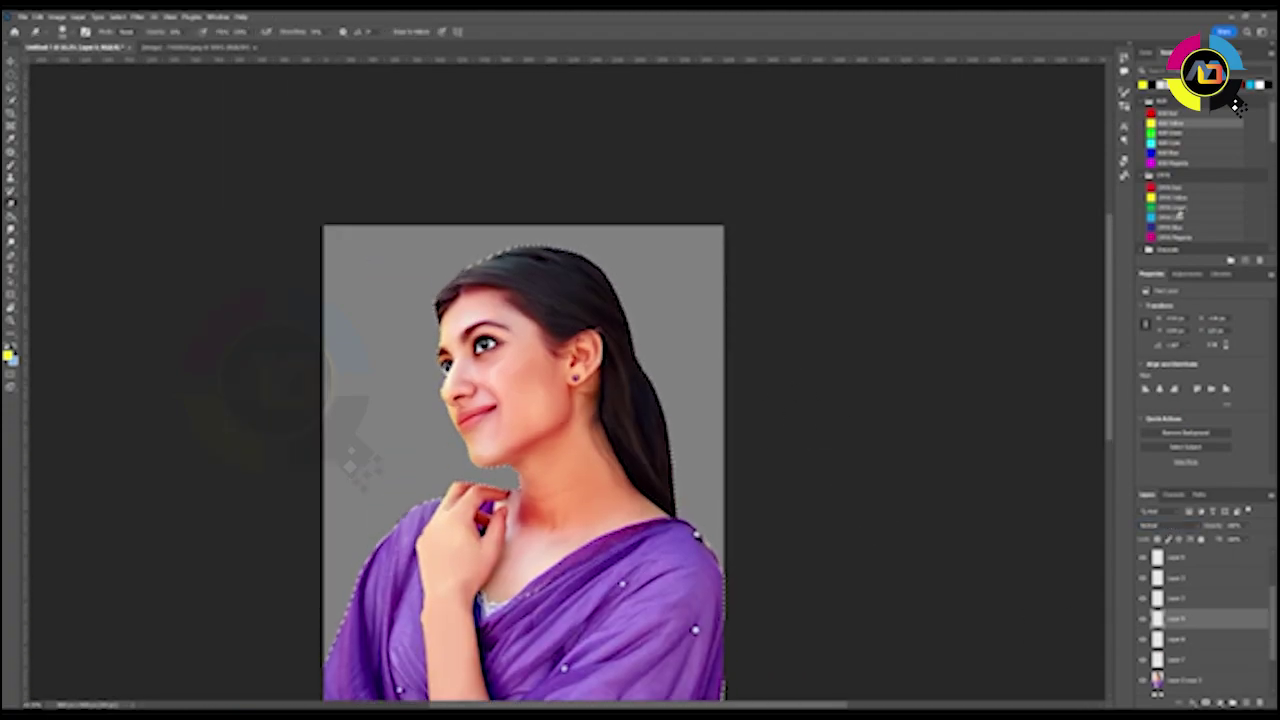
- Try magenta strokes down the side of the hair, then undo them
click(1170, 162)
drag(524, 280, 552, 266)
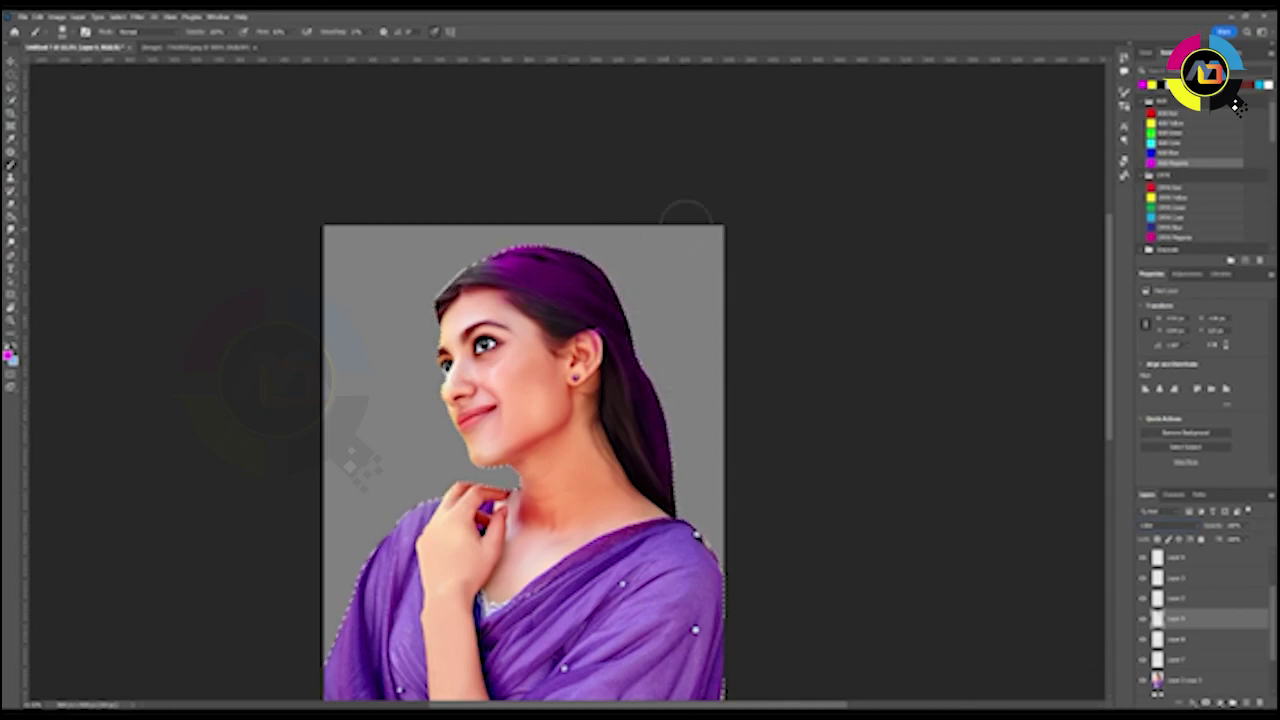
drag(529, 267, 667, 418)
key(ctrl+z)
drag(527, 271, 665, 464)
key(ctrl+z)
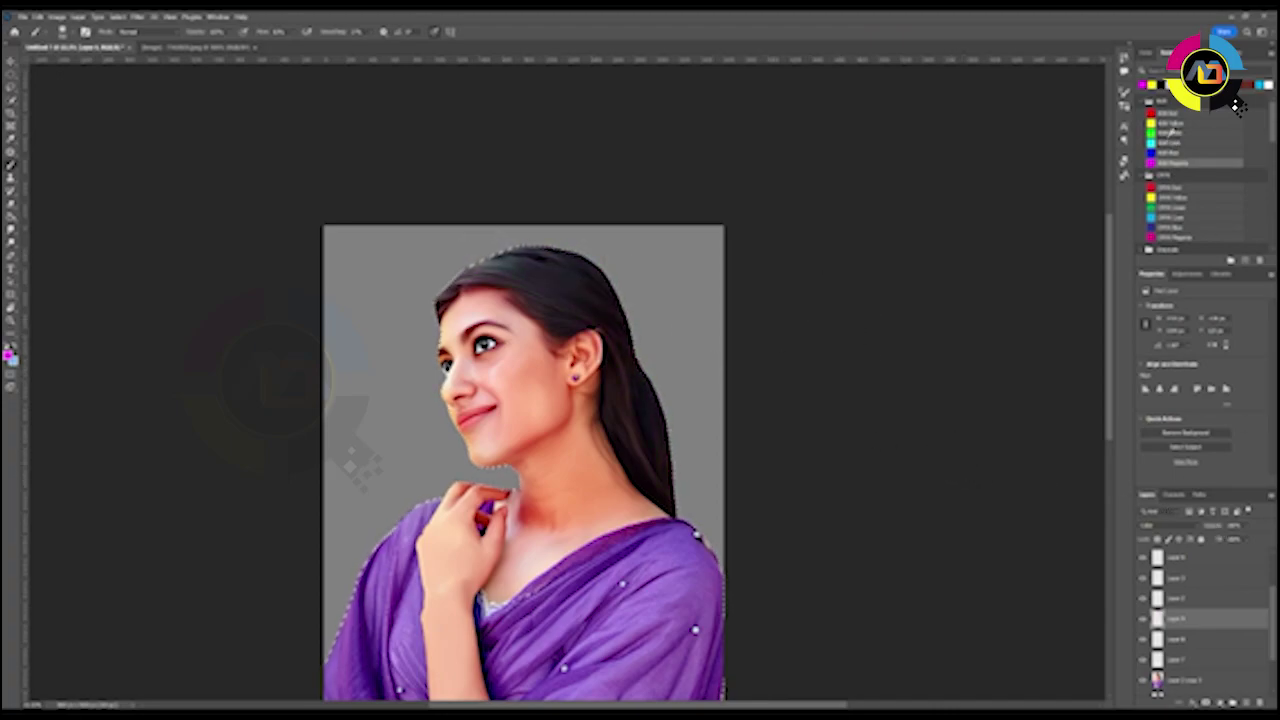
- Cycle through green, magenta, cyan and yellow swatches and brush tools for the hair tint
click(1172, 132)
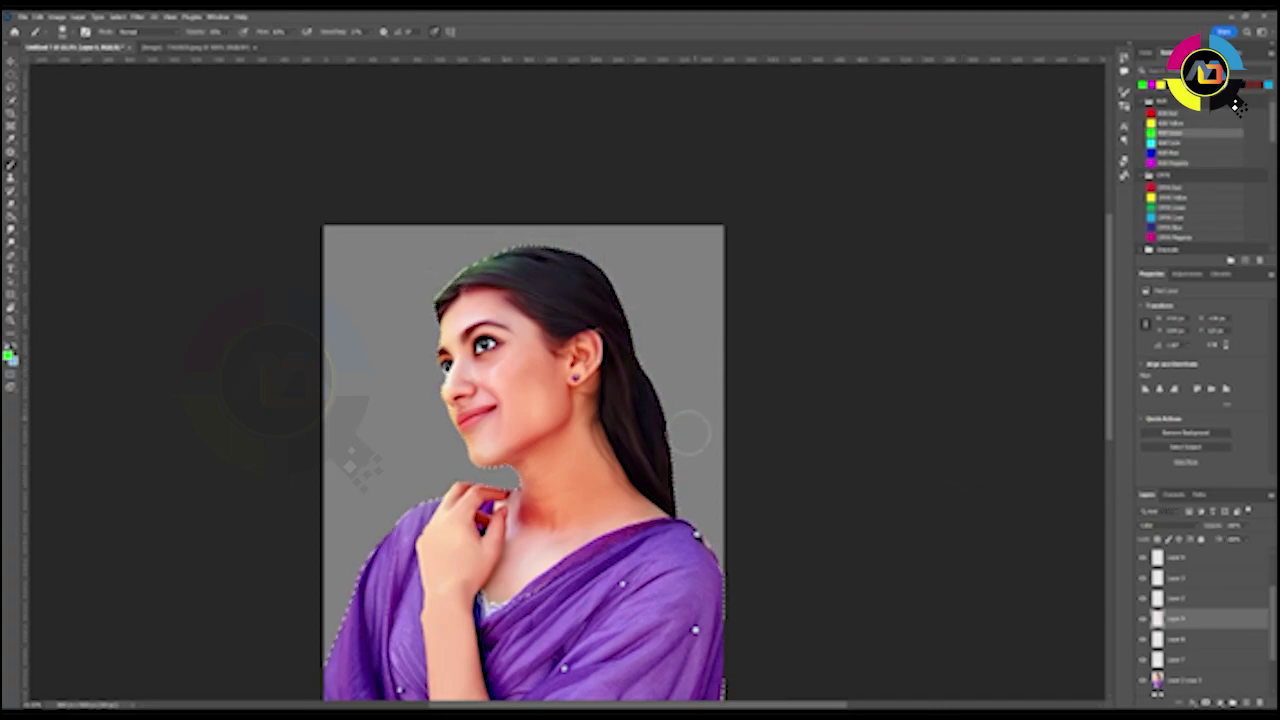
click(1172, 161)
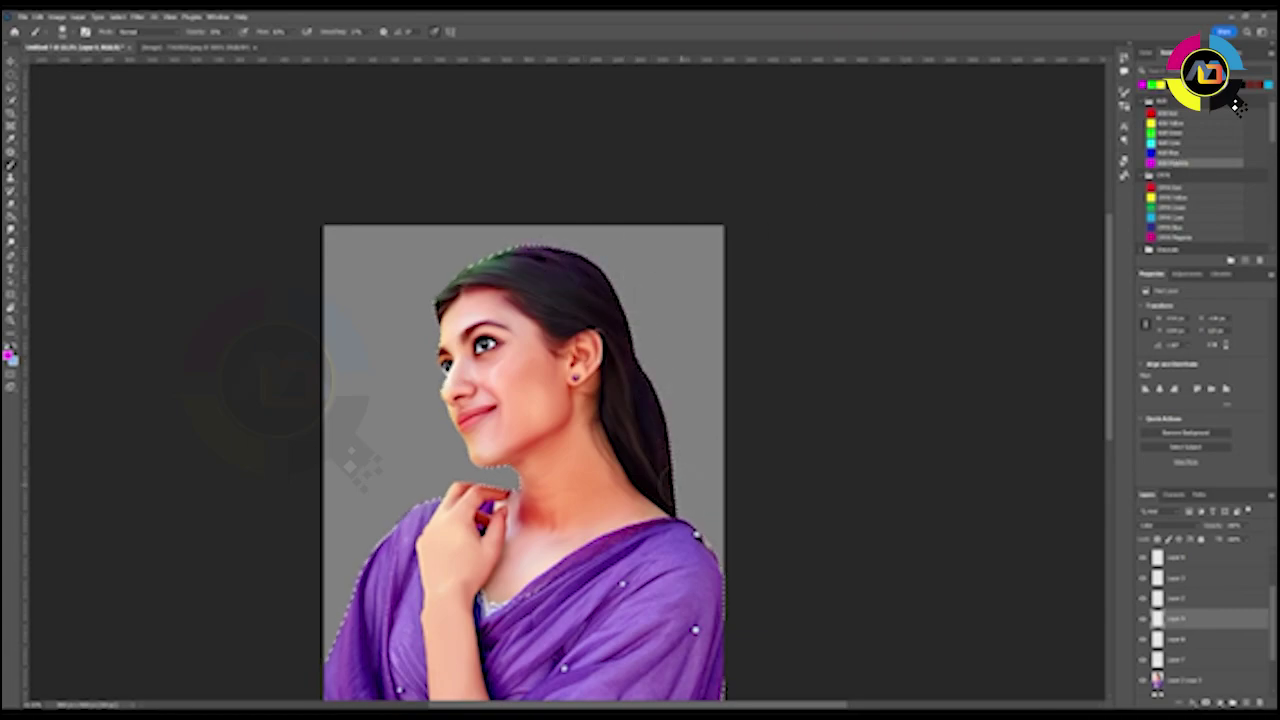
click(1172, 142)
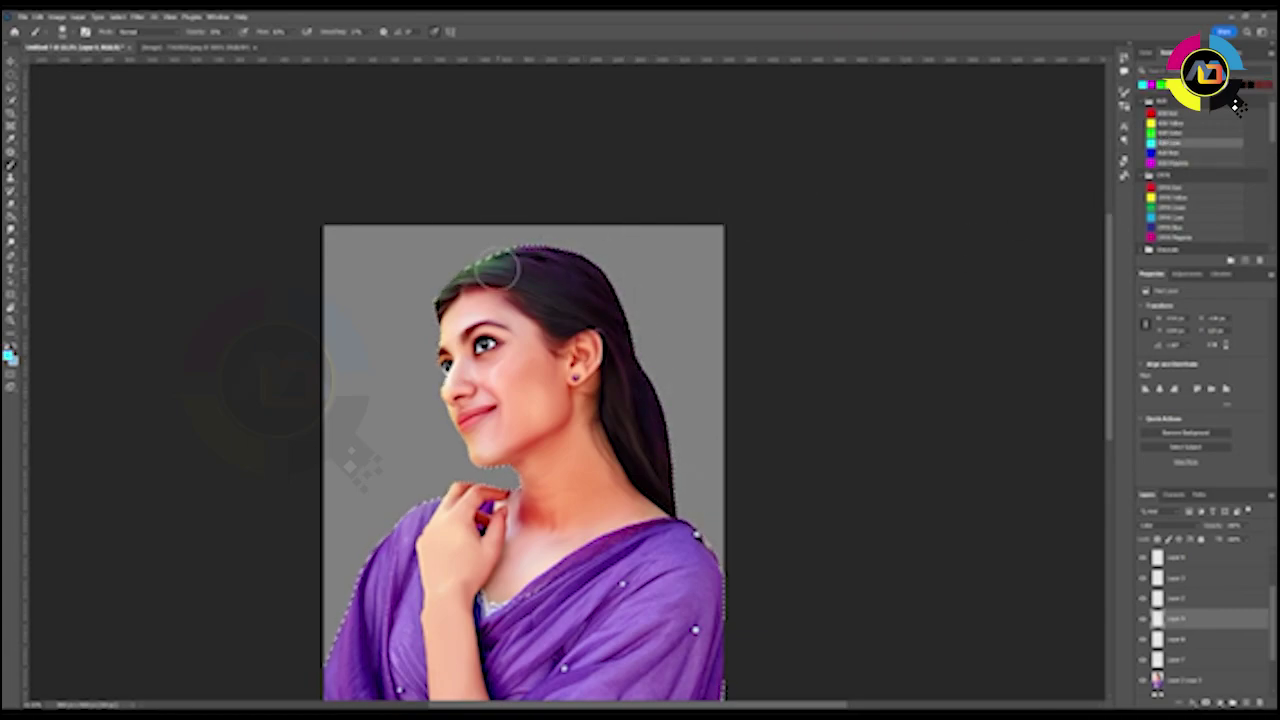
key(shift+b)
click(1168, 122)
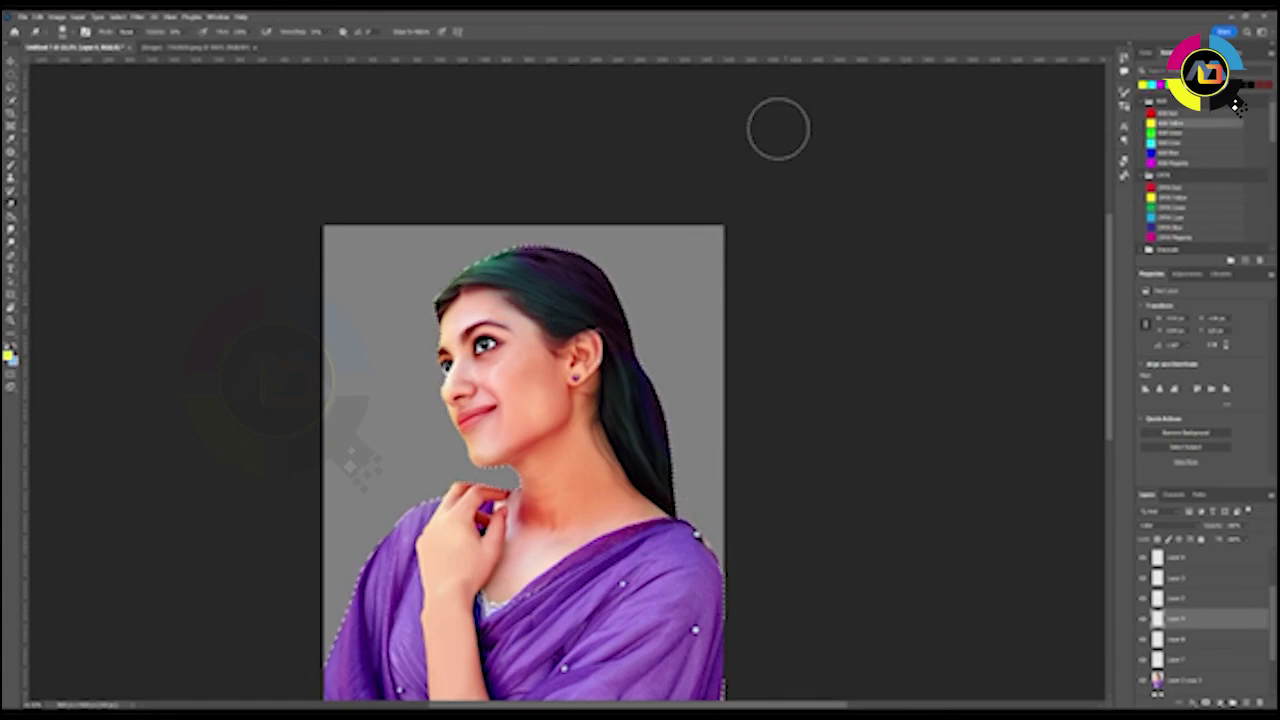
key(b)
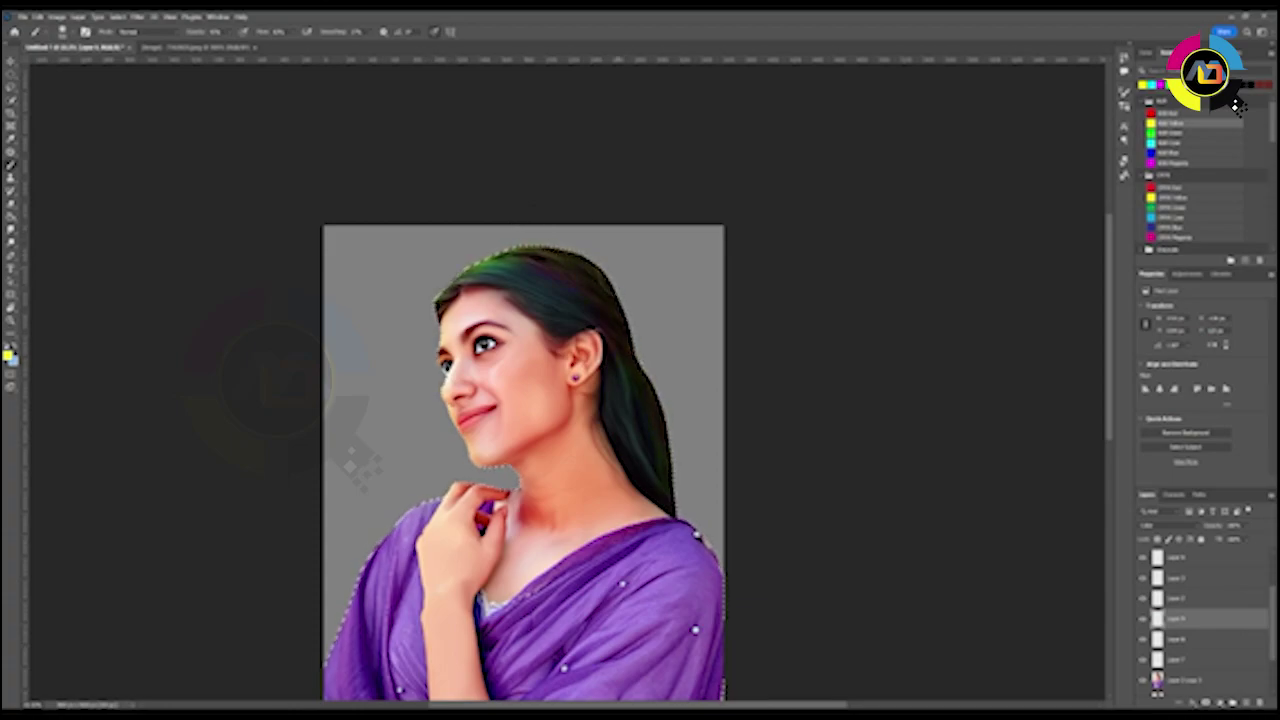
key(i)
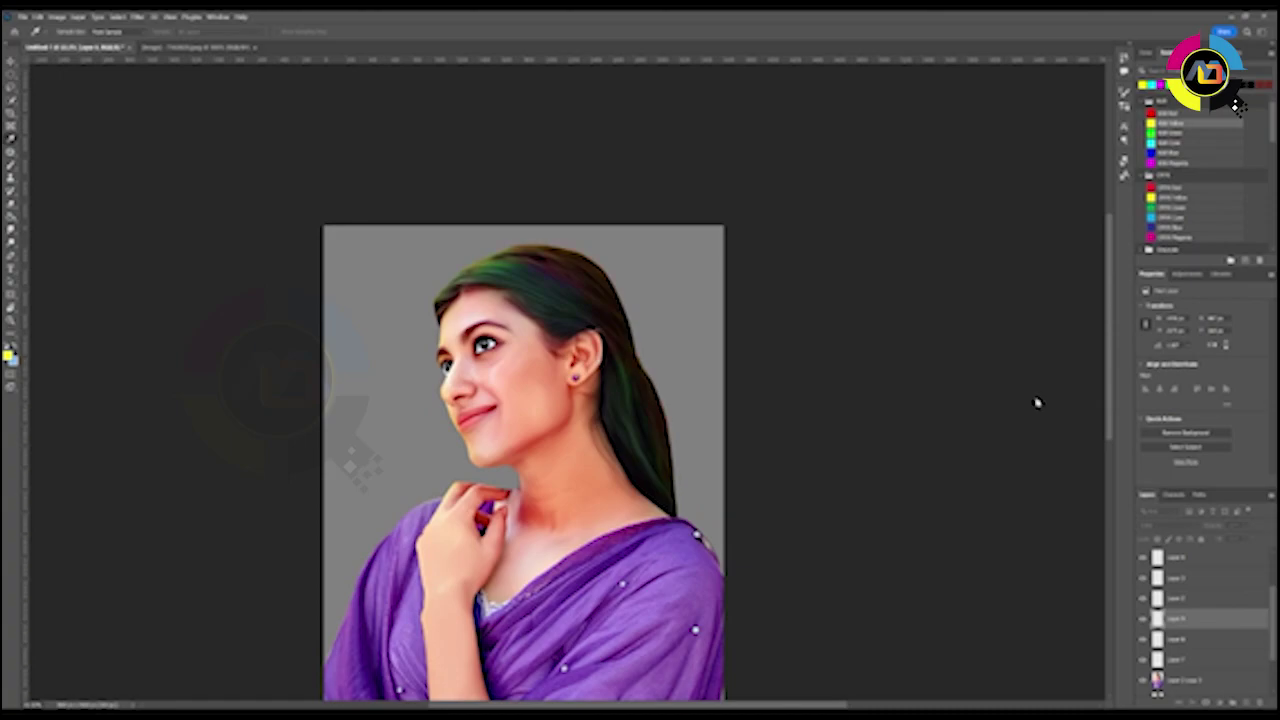
key(b)
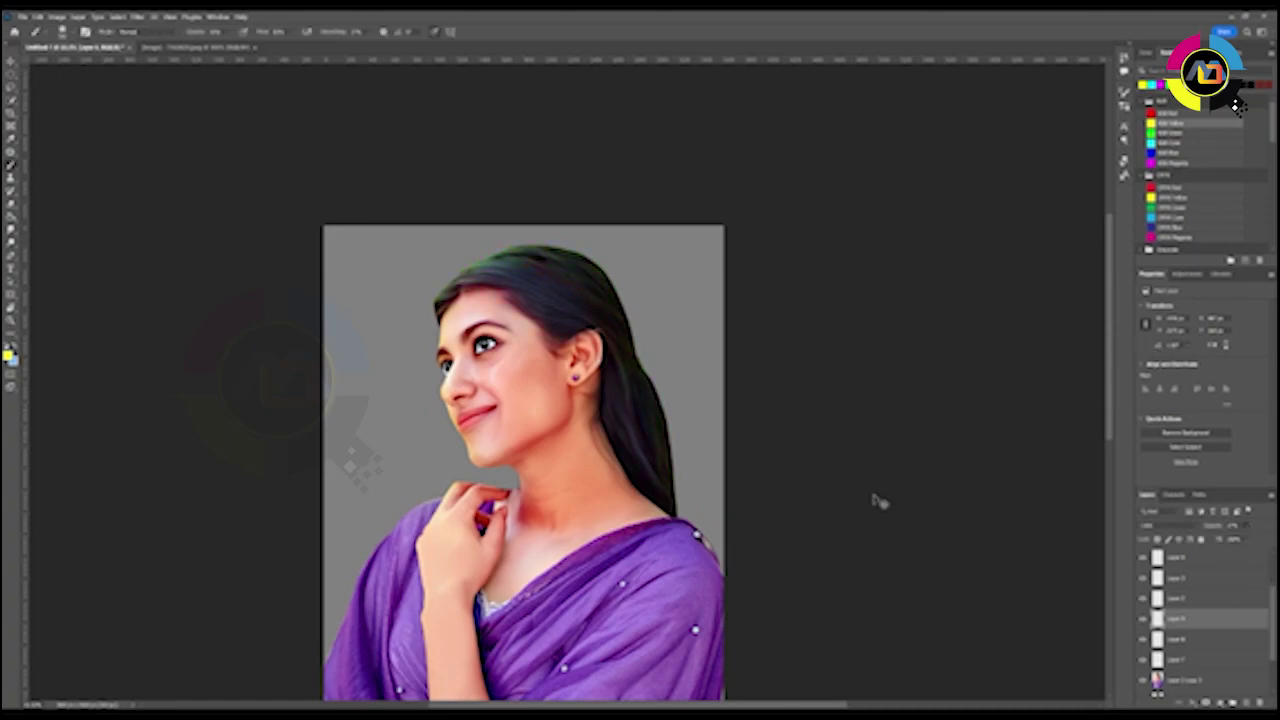
key(ctrl+minus)
key(ctrl+plus)
key(ctrl+plus)
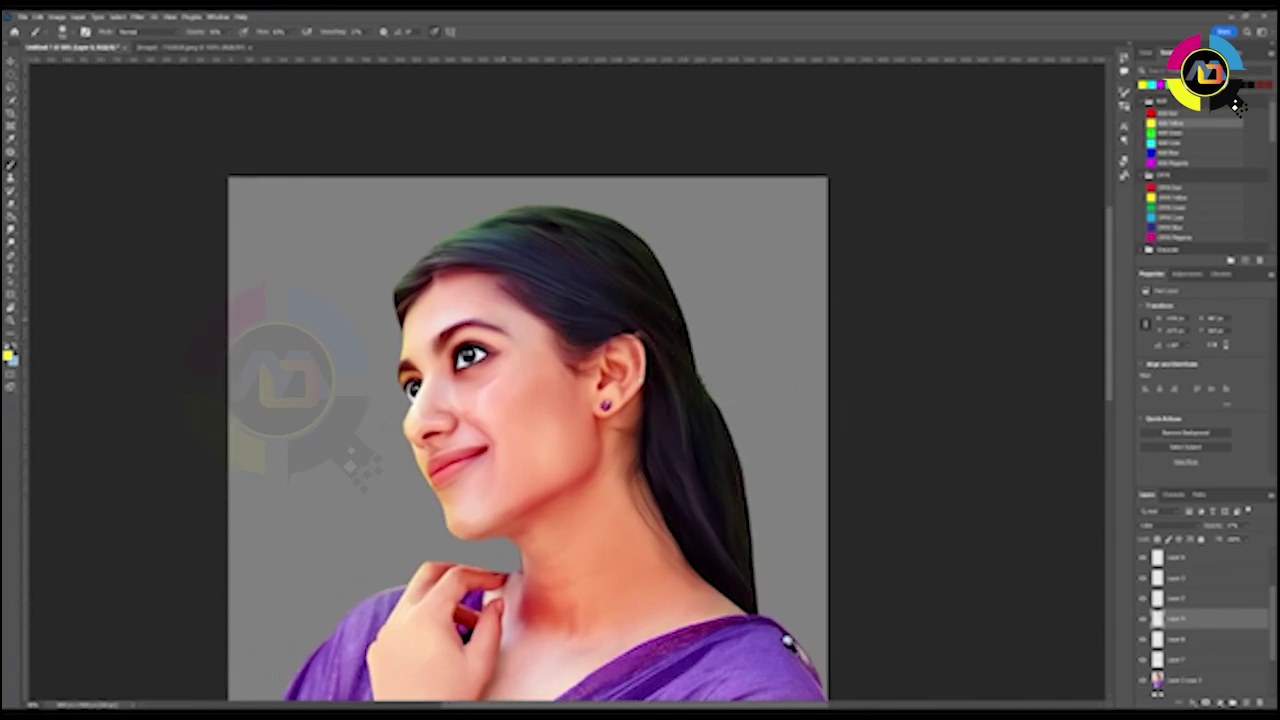
- Merge to a new layer, select the hair and background, and darken the hair to solid black
key(z)
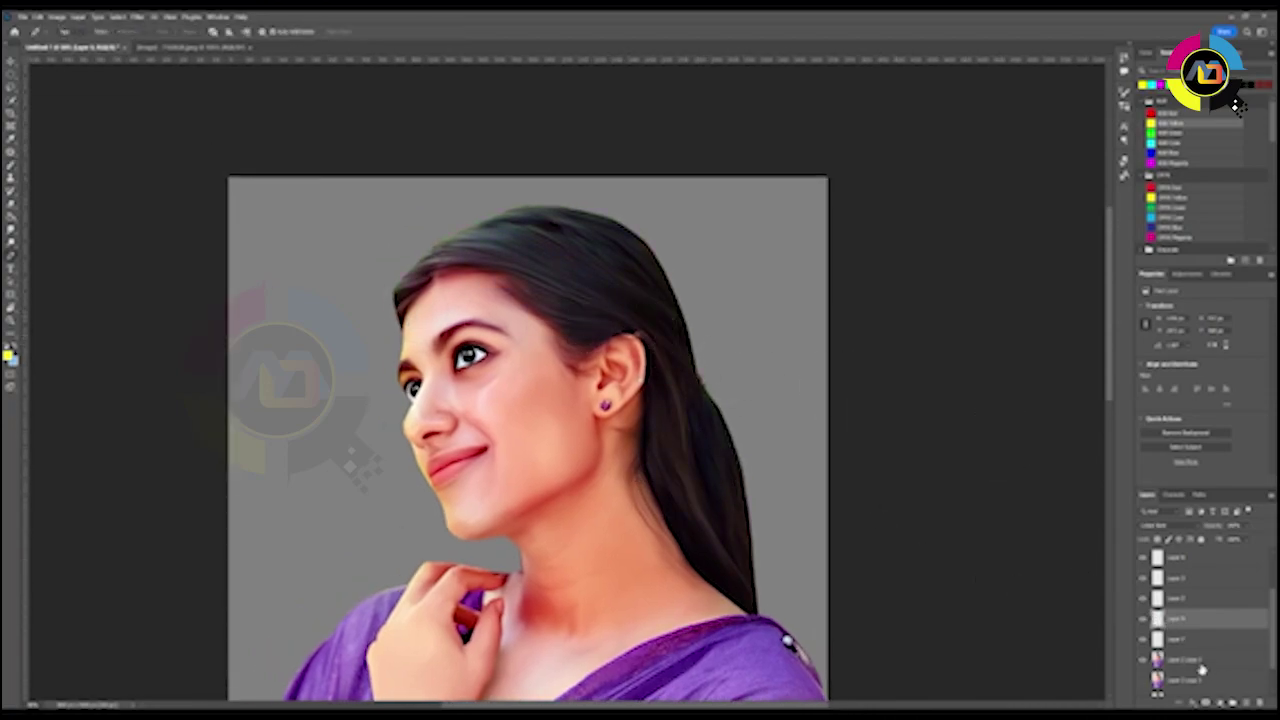
key(ctrl+alt+shift+e)
key(h)
key(j)
drag(634, 341, 704, 579)
drag(782, 373, 510, 346)
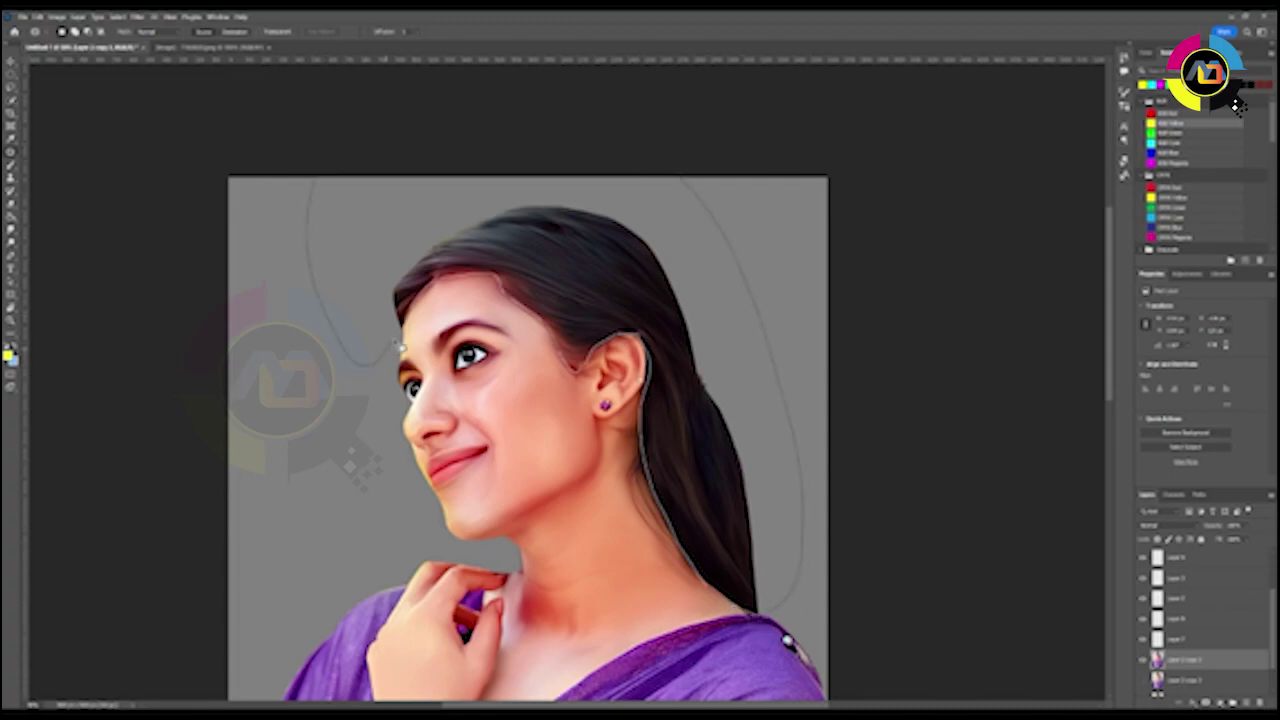
key(ctrl+d)
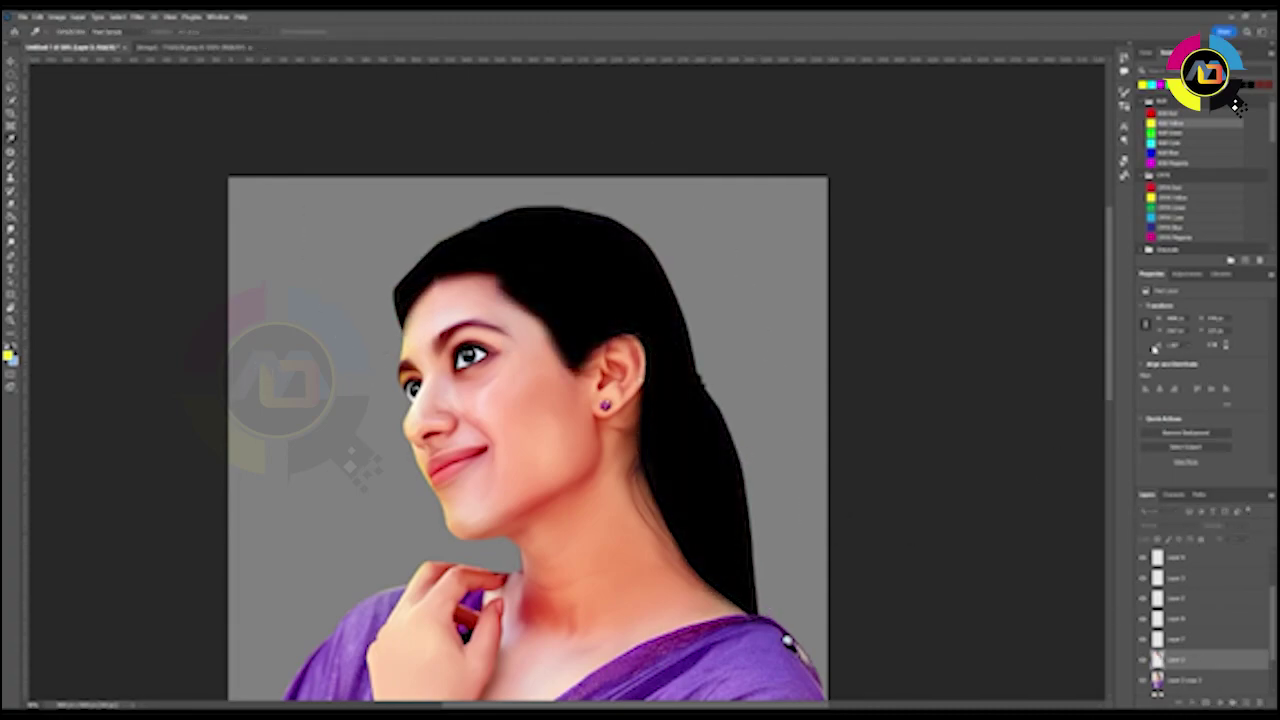
key(ctrl+plus)
key(o)
key(ctrl+plus)
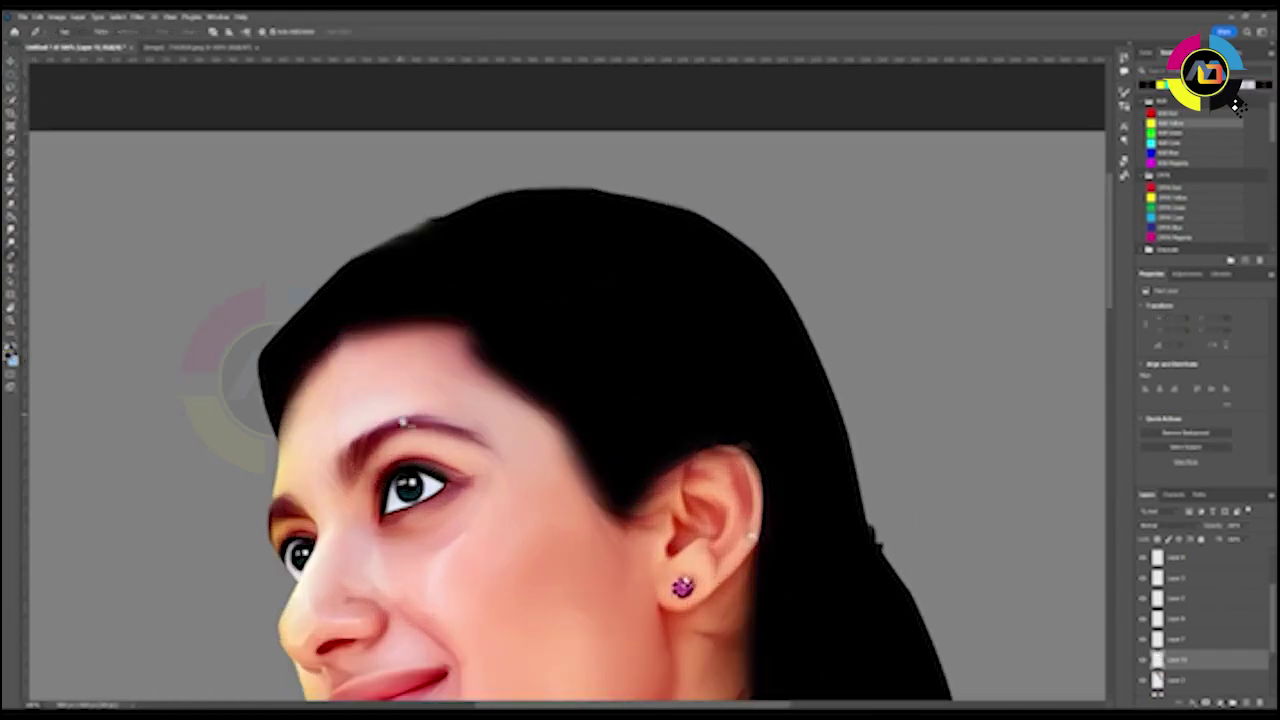
- Draw a closed curved Pen path along the hairline beside the ear
key(v)
drag(530, 400, 593, 427)
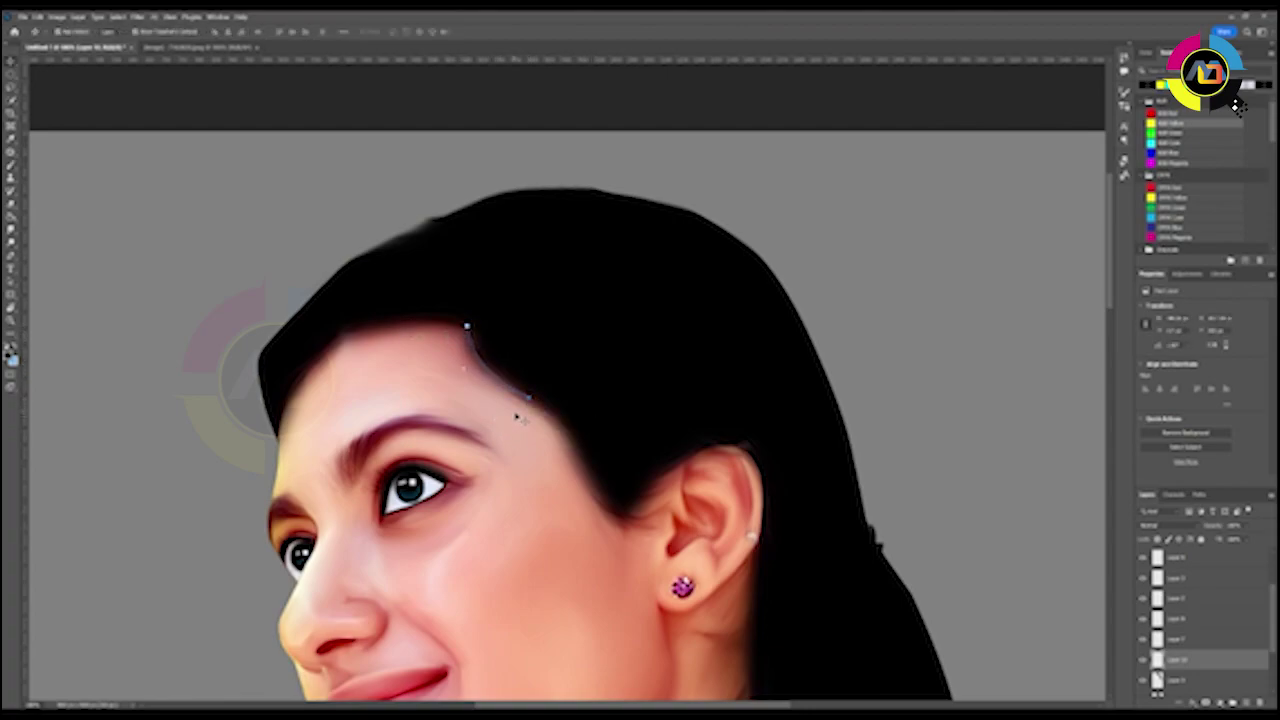
alt+click(598, 486)
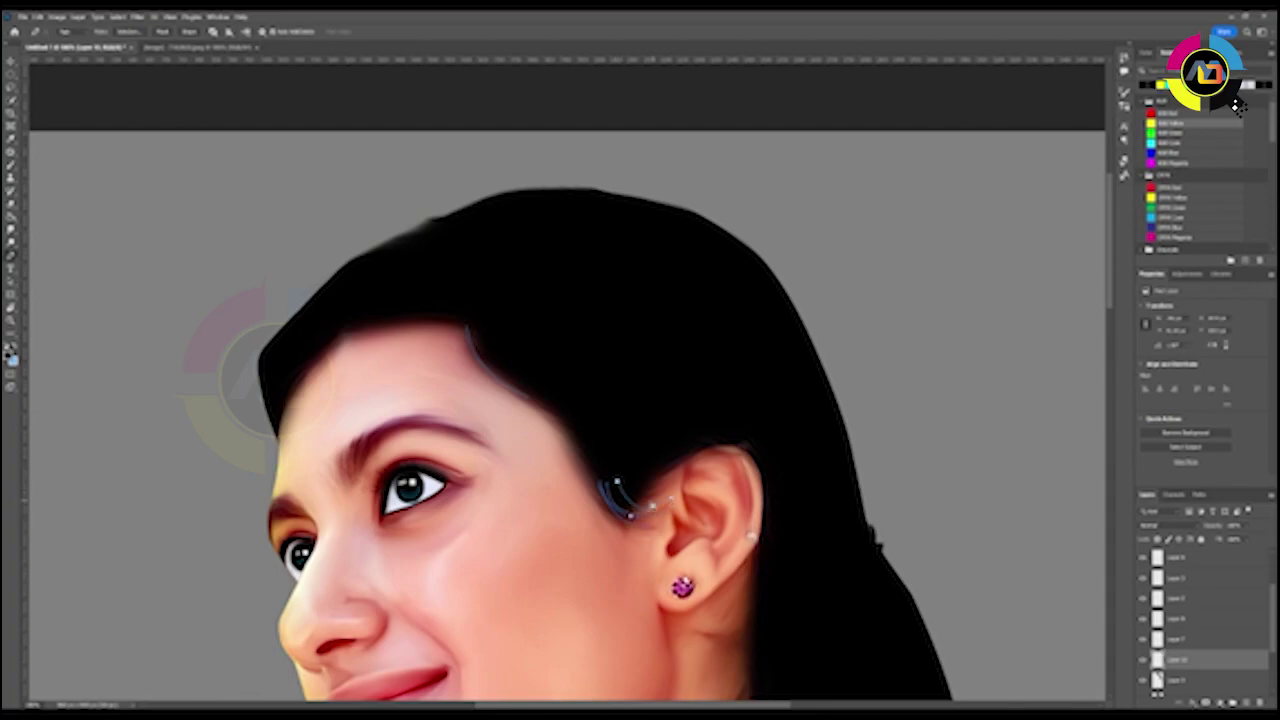
drag(629, 512, 657, 515)
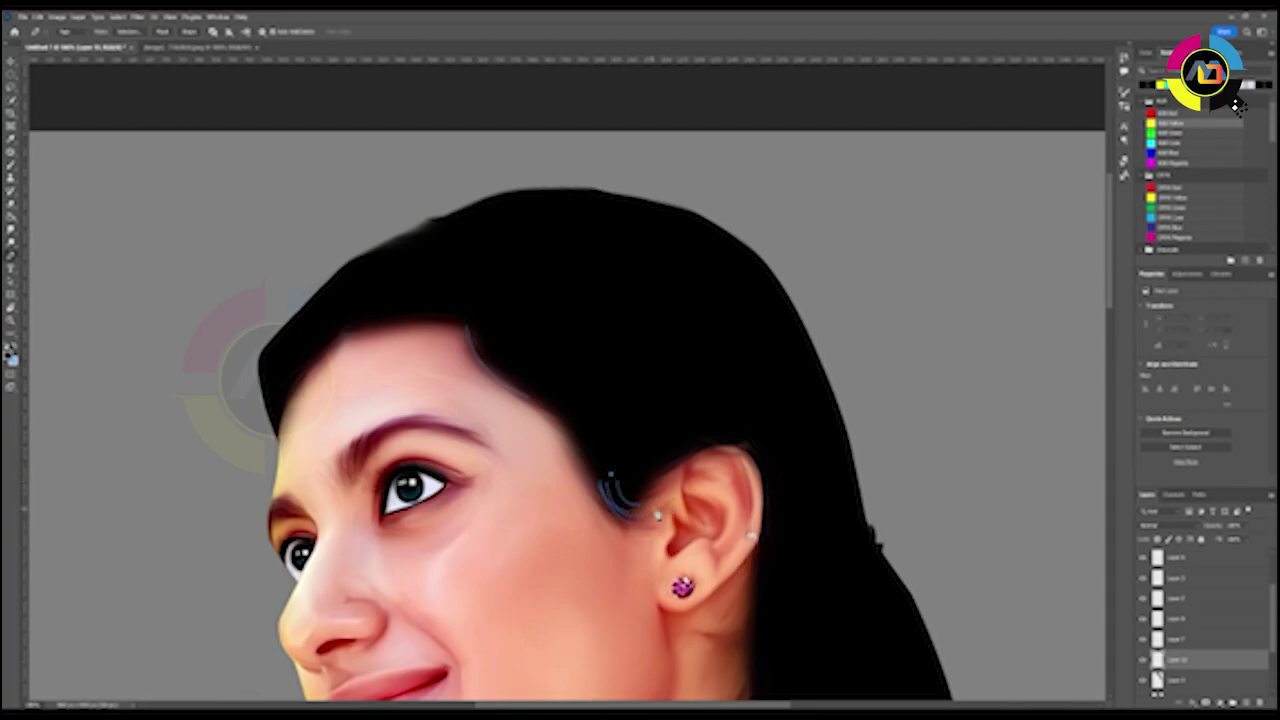
click(606, 479)
scroll(600, 372, down, 5)
- Trace a second curve from below the earring up the neck edge and select its anchors
click(643, 417)
drag(702, 388, 698, 415)
drag(710, 333, 690, 380)
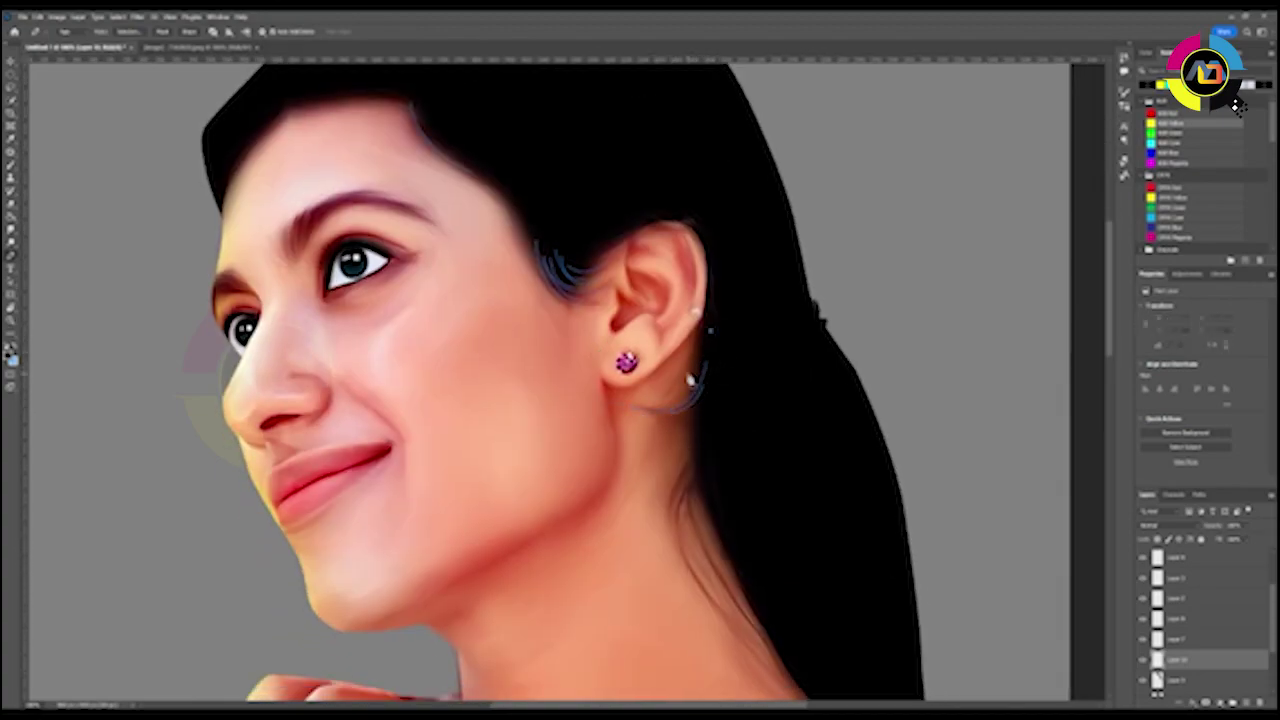
scroll(705, 405, down, 3)
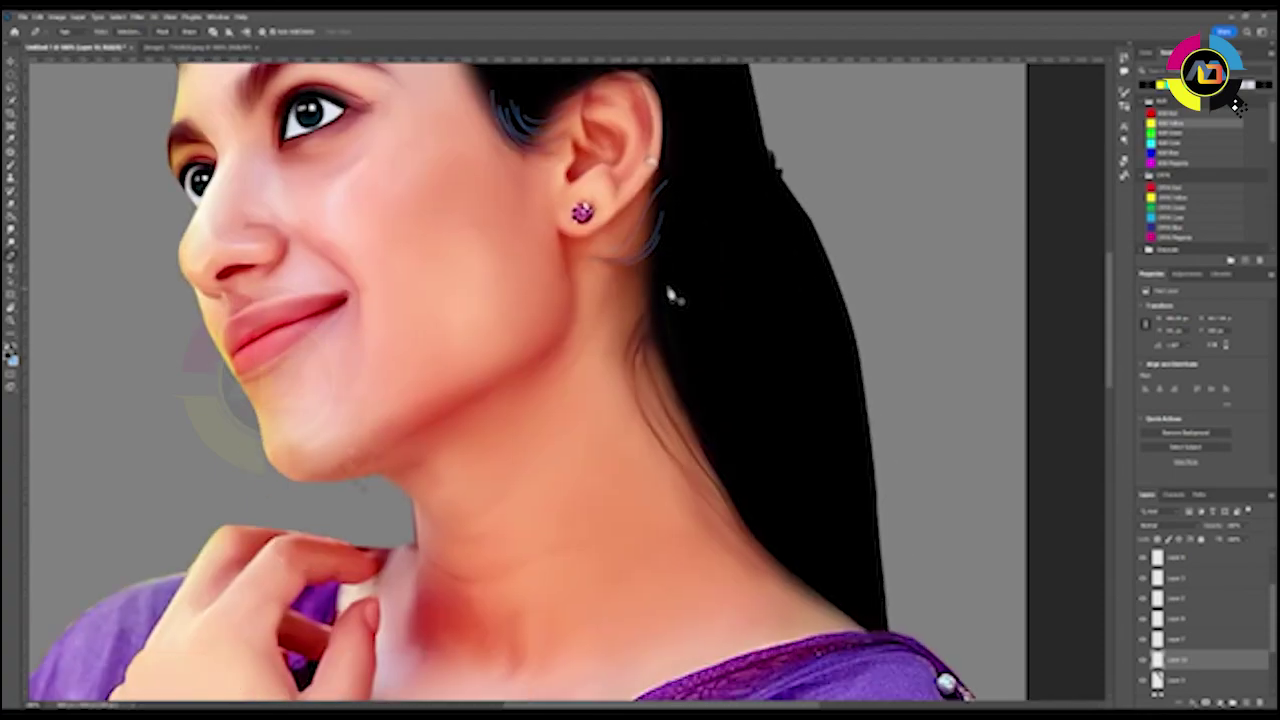
scroll(711, 380, down, 2)
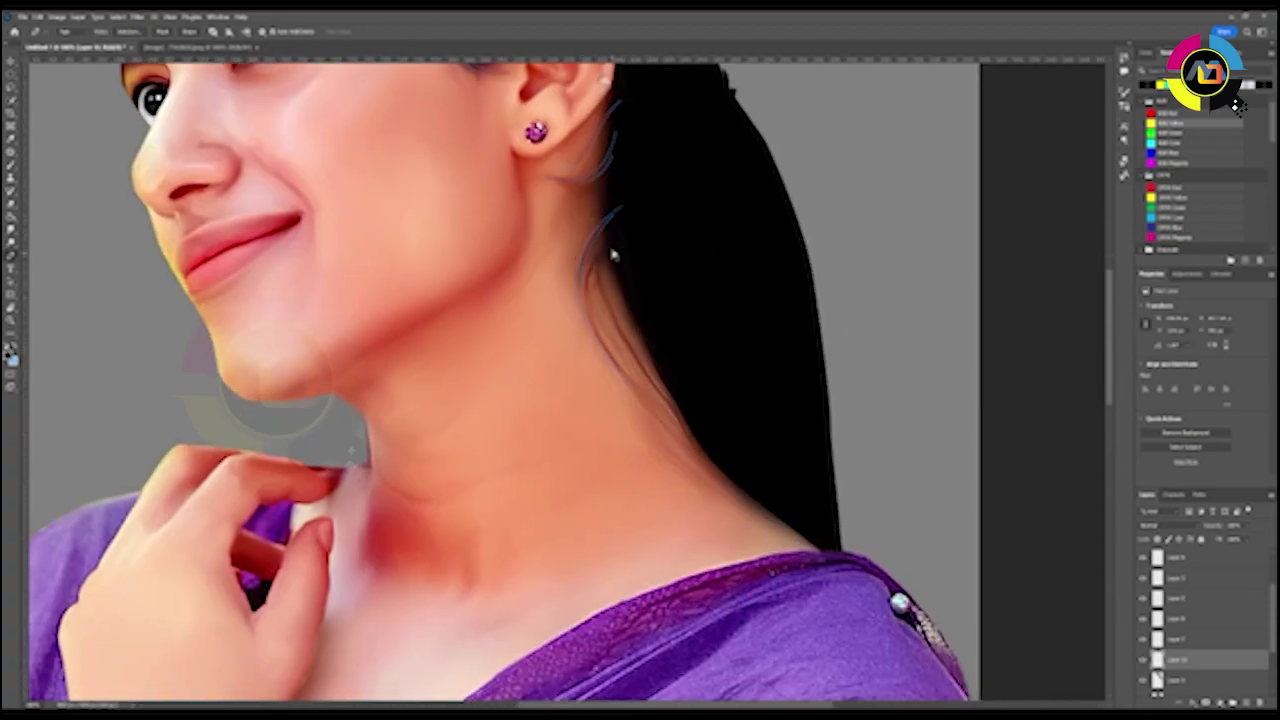
drag(672, 393, 600, 270)
key(ctrl+minus)
key(a)
drag(420, 71, 680, 424)
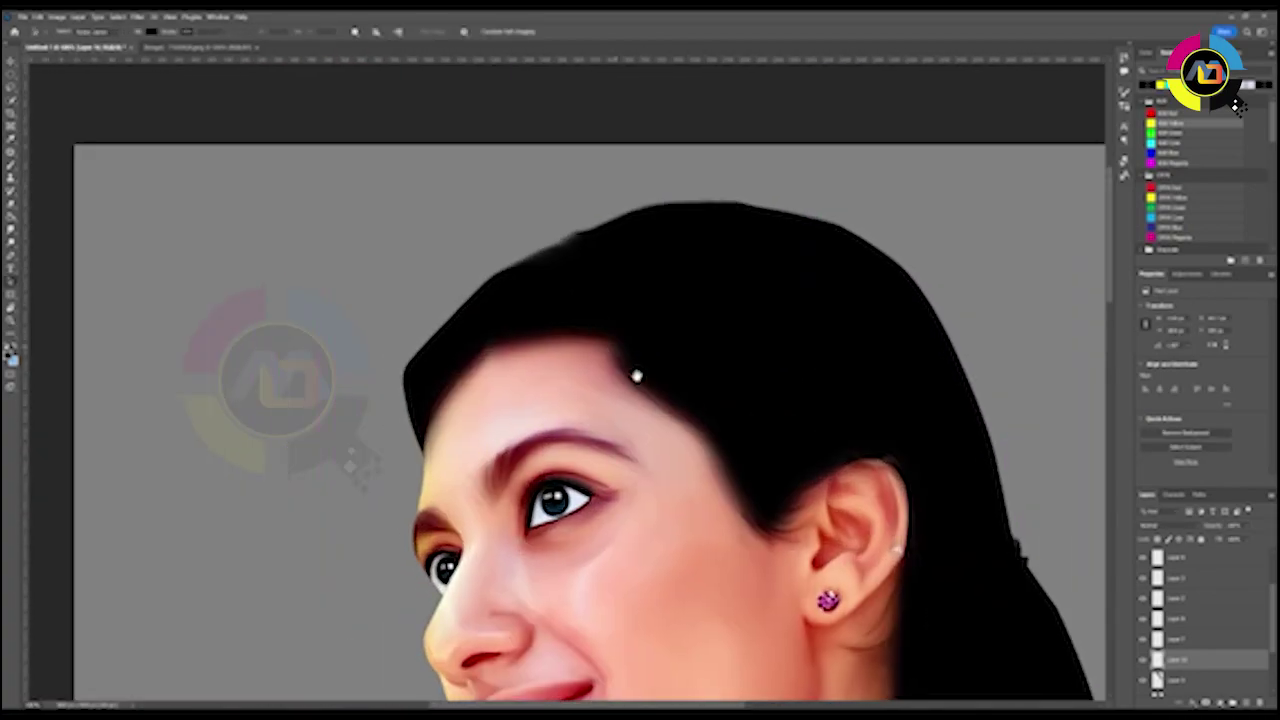
- Draw curved Pen strands at the inner eyebrow, rotating the view to its angle
scroll(629, 366, up, 5)
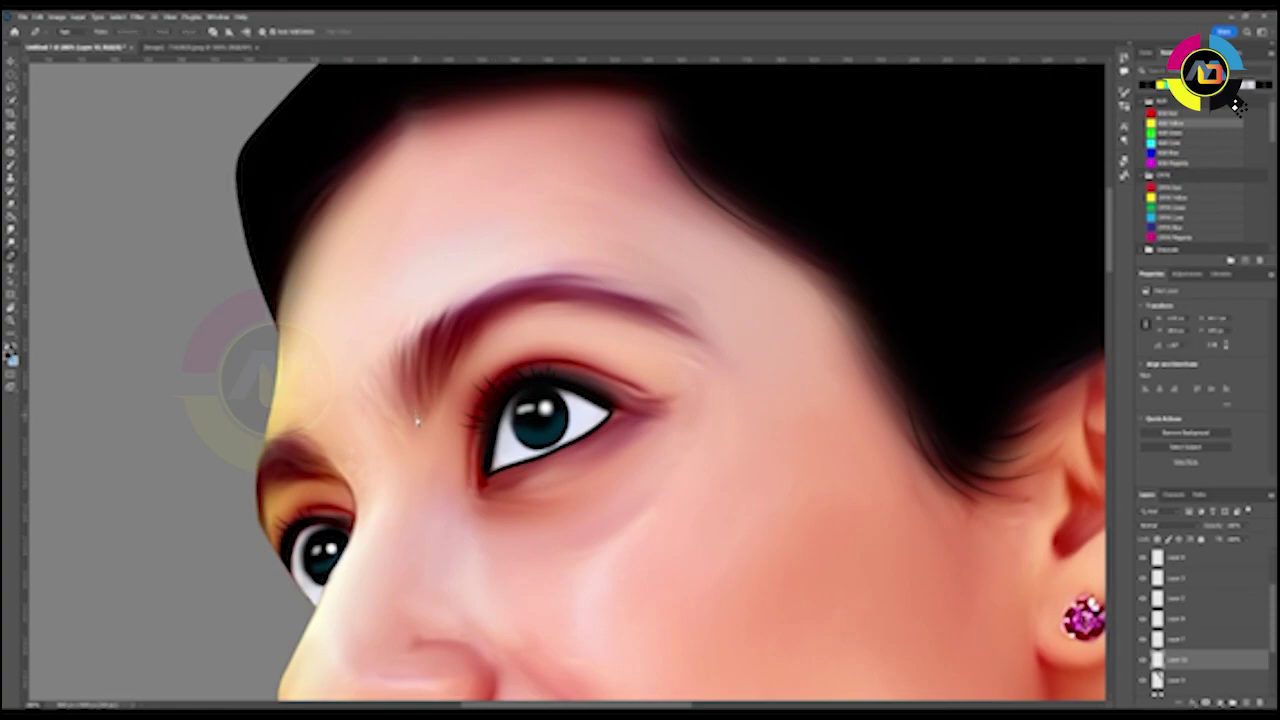
click(419, 414)
drag(440, 318, 434, 412)
mouse_move(470, 328)
mouse_down()
mouse_move(437, 404)
mouse_move(466, 344)
mouse_up()
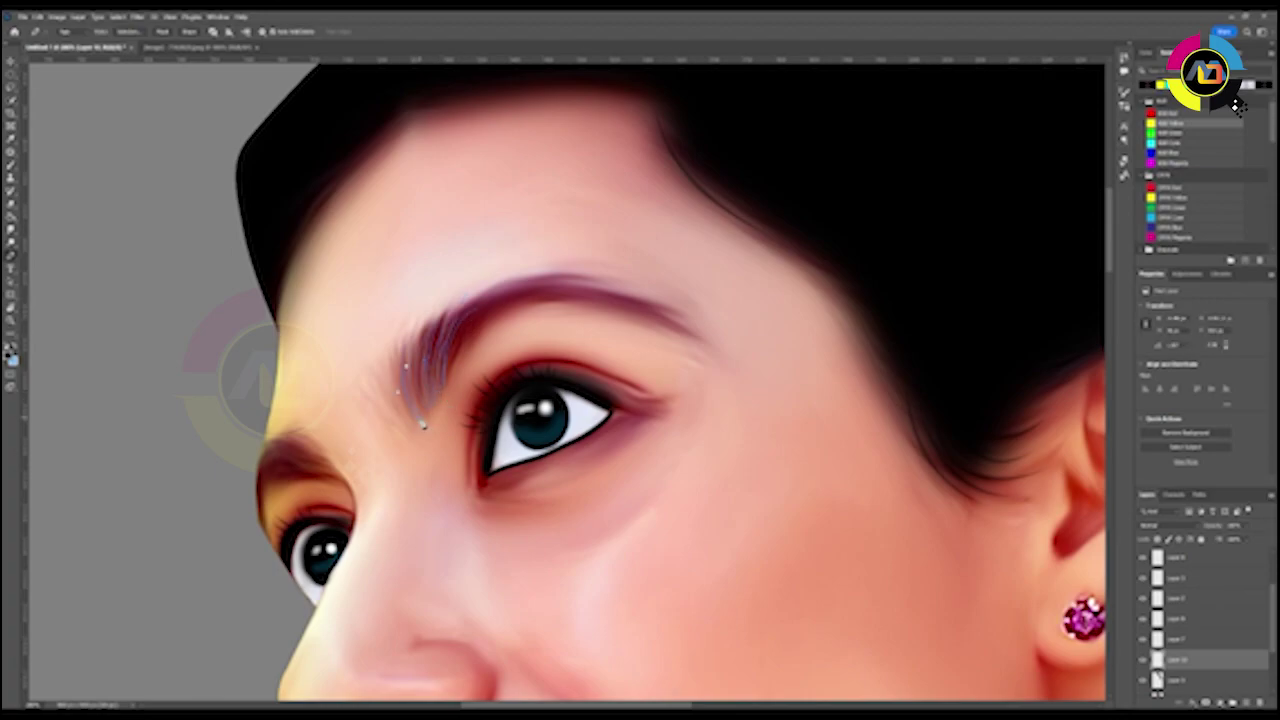
drag(480, 291, 430, 388)
drag(484, 316, 406, 420)
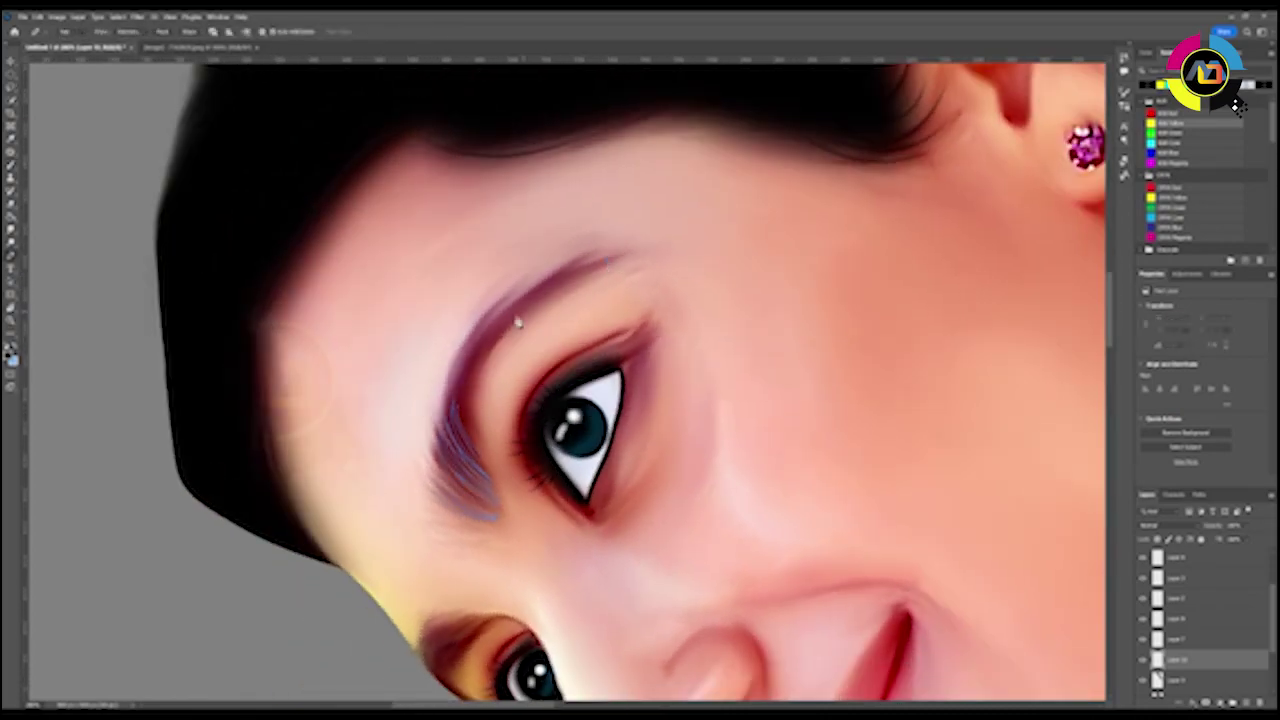
- Place a chain of anchor points up the inner eyebrow for another strand path
click(476, 368)
click(466, 398)
click(476, 437)
click(472, 336)
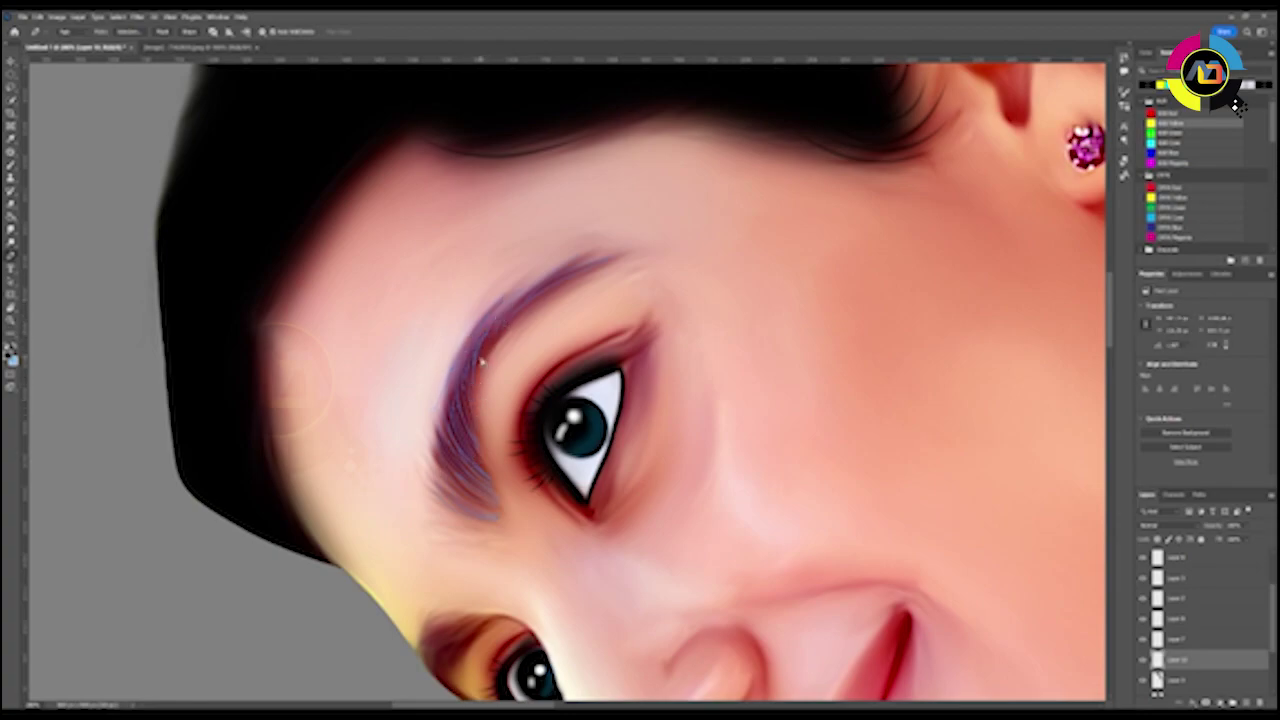
click(494, 344)
key(a)
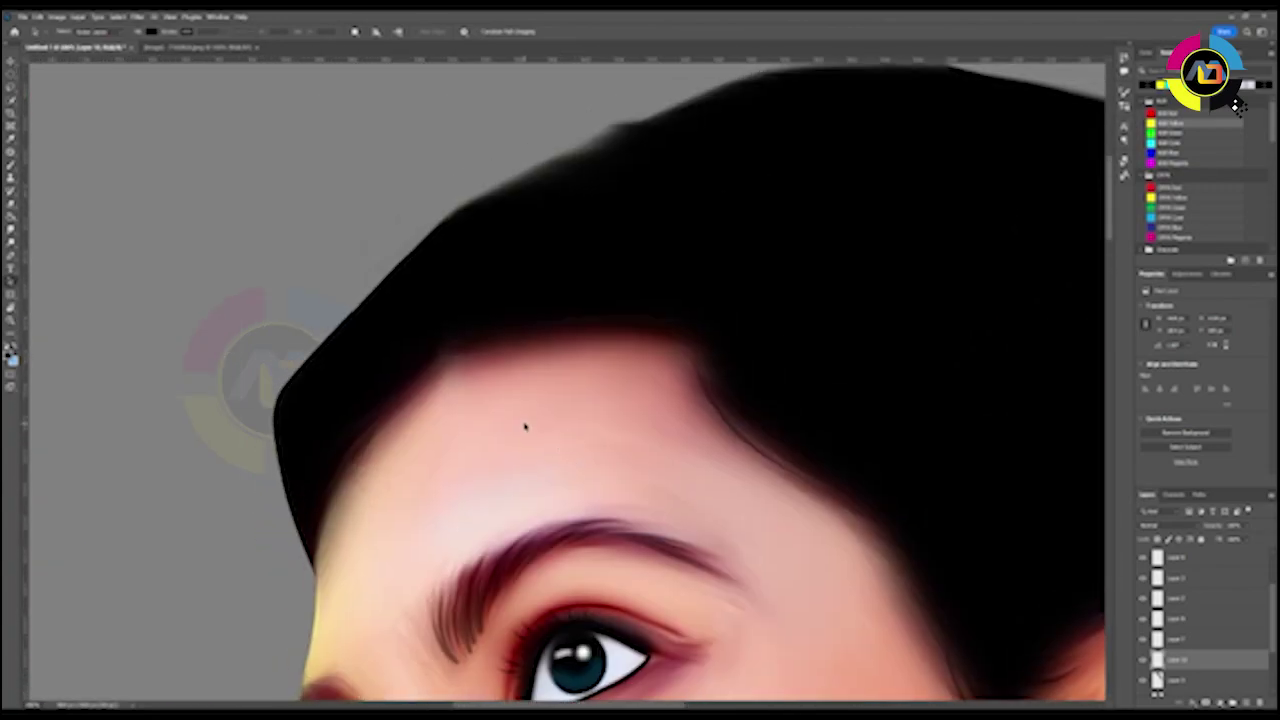
- Trace a curved Pen path along the forehead hairline
click(449, 343)
drag(573, 330, 648, 298)
drag(705, 362, 738, 400)
ctrl+click(449, 338)
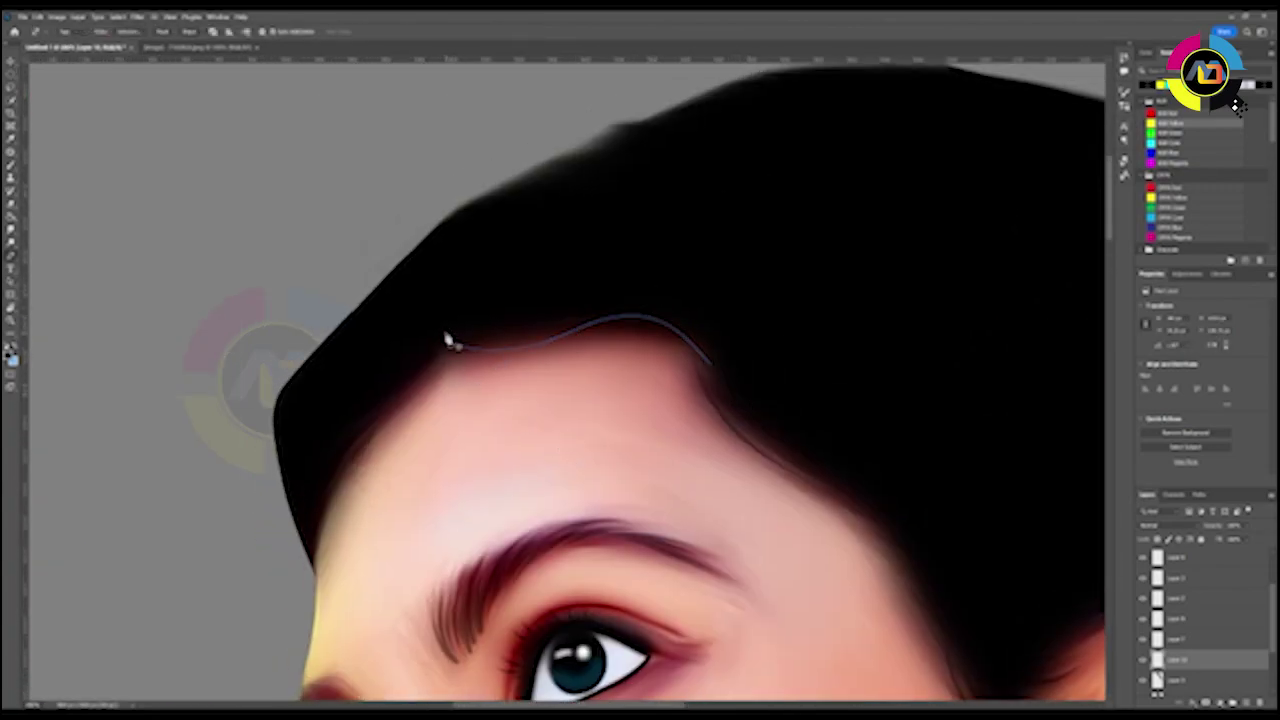
click(443, 345)
click(439, 342)
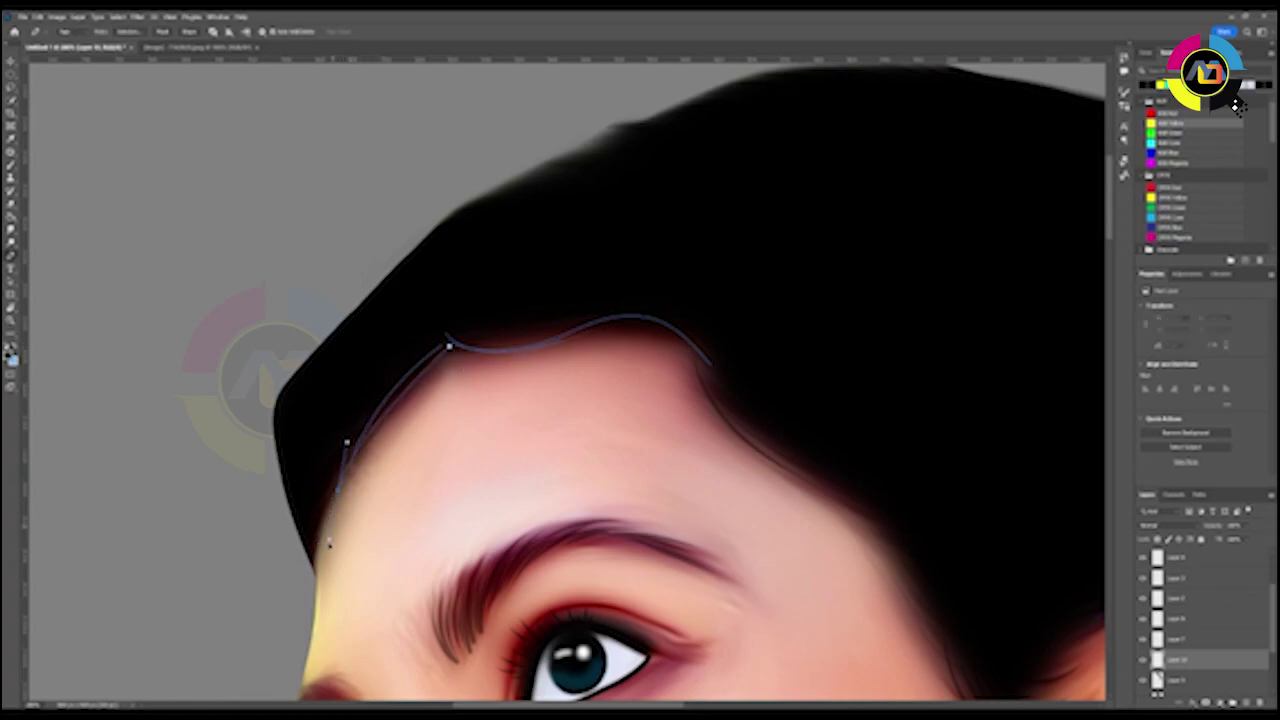
- Extend the path down-left along the hair edge, redoing a misplaced curve point
drag(359, 449, 356, 483)
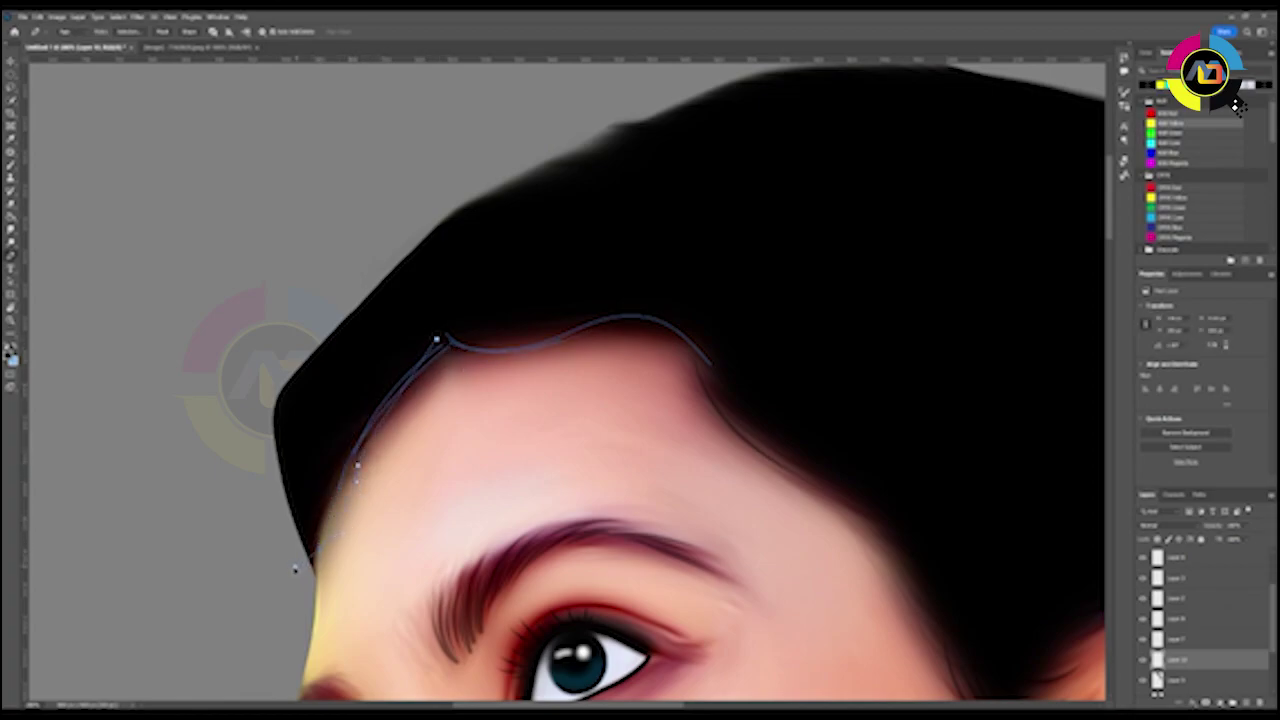
key(ctrl+z)
drag(387, 398, 360, 512)
drag(308, 548, 308, 548)
click(299, 515)
click(291, 443)
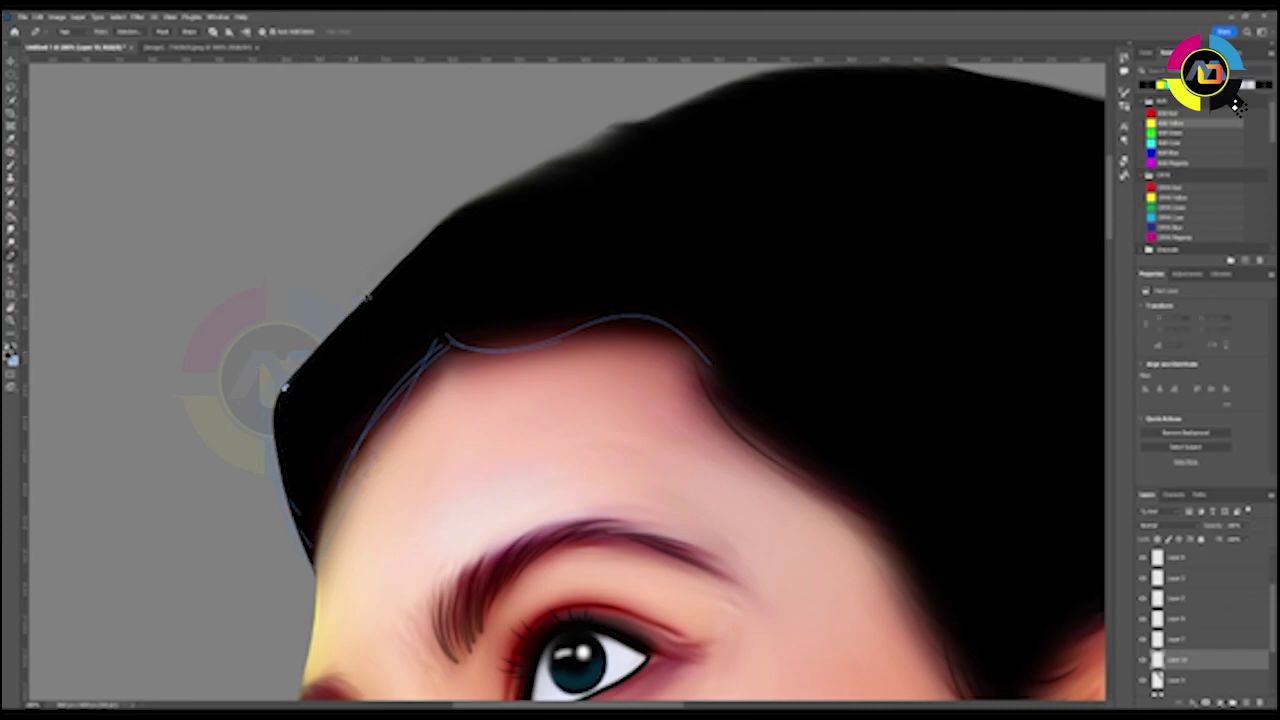
- Pan up and curve the path along the top outline of the hair
drag(368, 323, 270, 493)
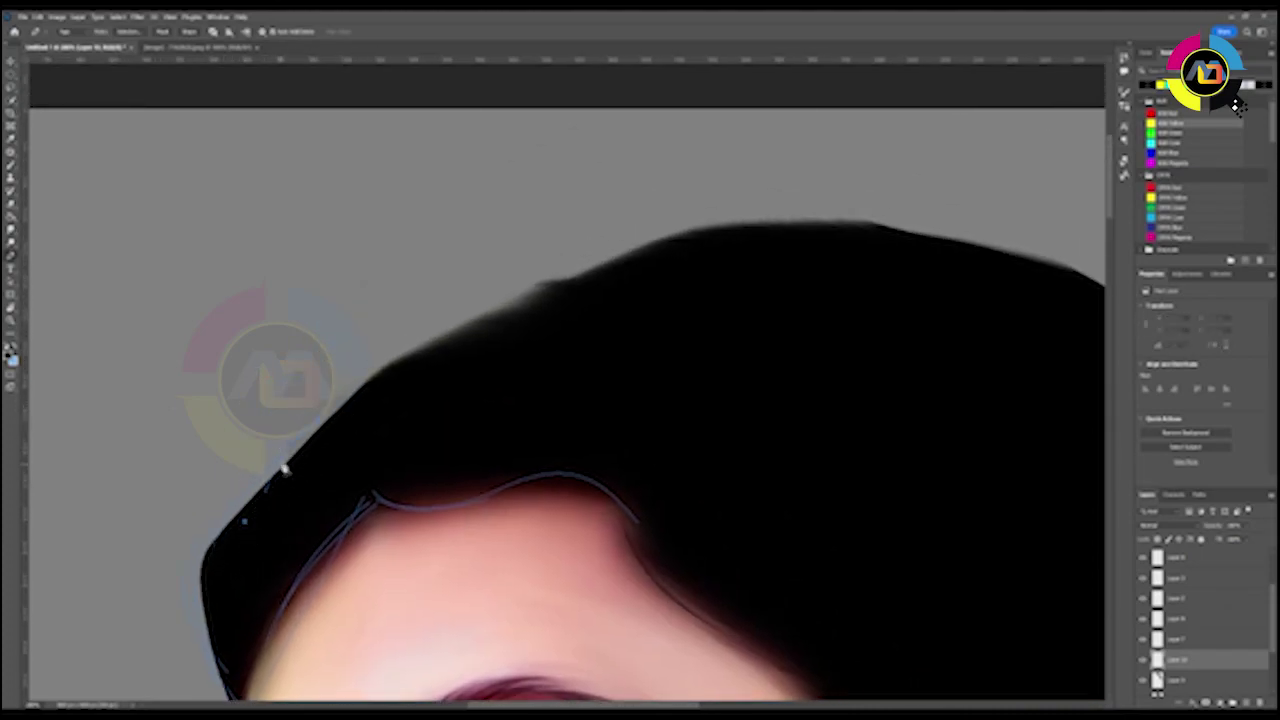
click(333, 457)
drag(512, 304, 410, 466)
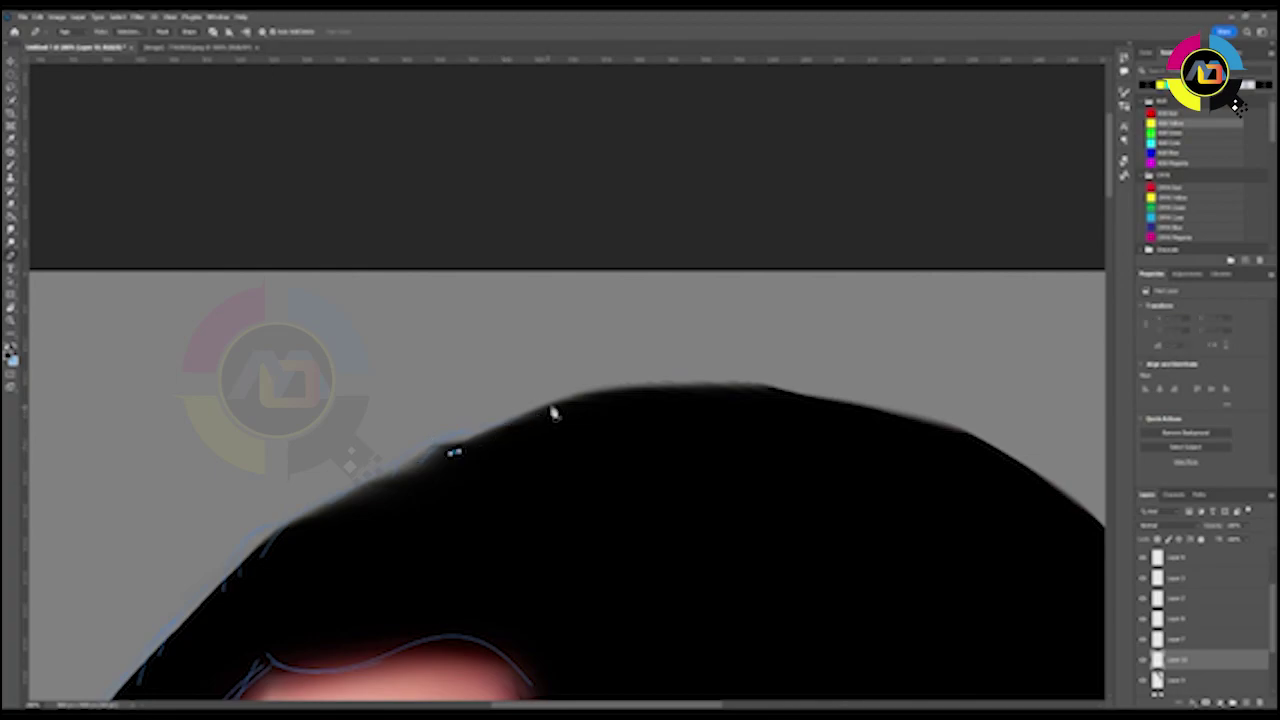
click(511, 425)
drag(586, 409, 763, 423)
mouse_move(644, 416)
mouse_down()
mouse_move(424, 433)
mouse_move(542, 407)
mouse_up()
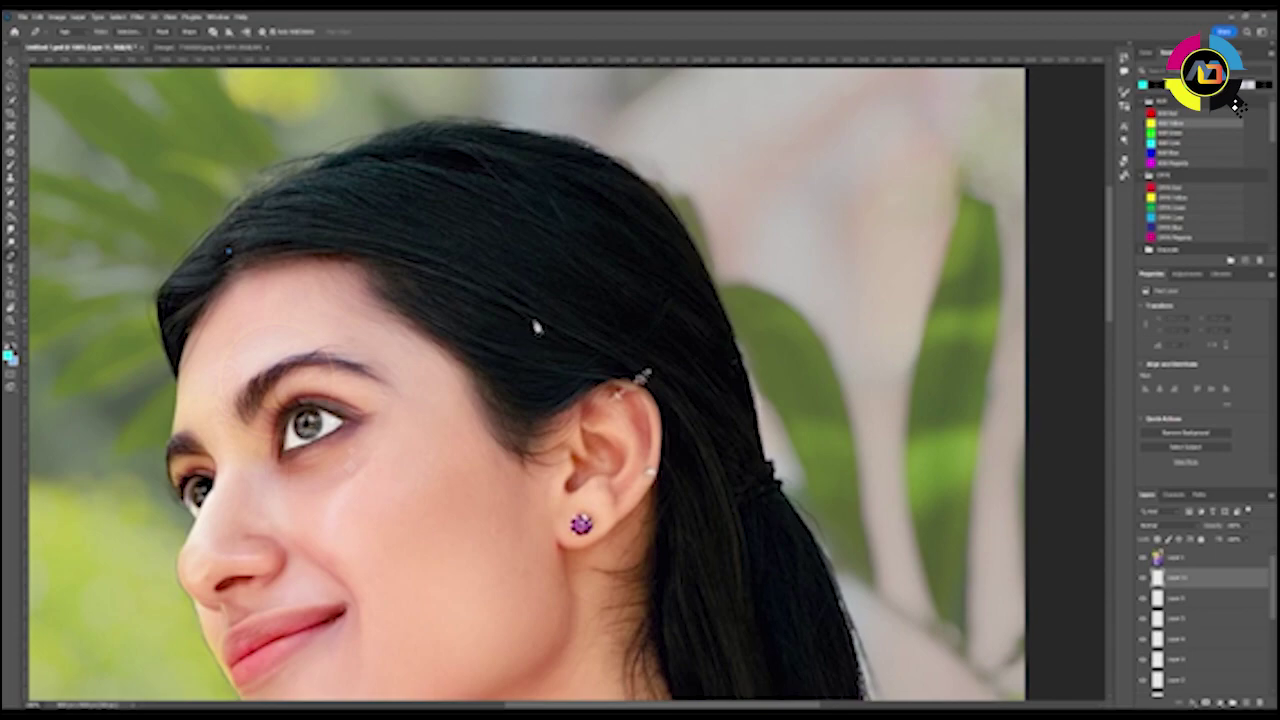
- Curve a path along the crown hairline and extend it down past the ear
click(541, 324)
drag(456, 276, 353, 251)
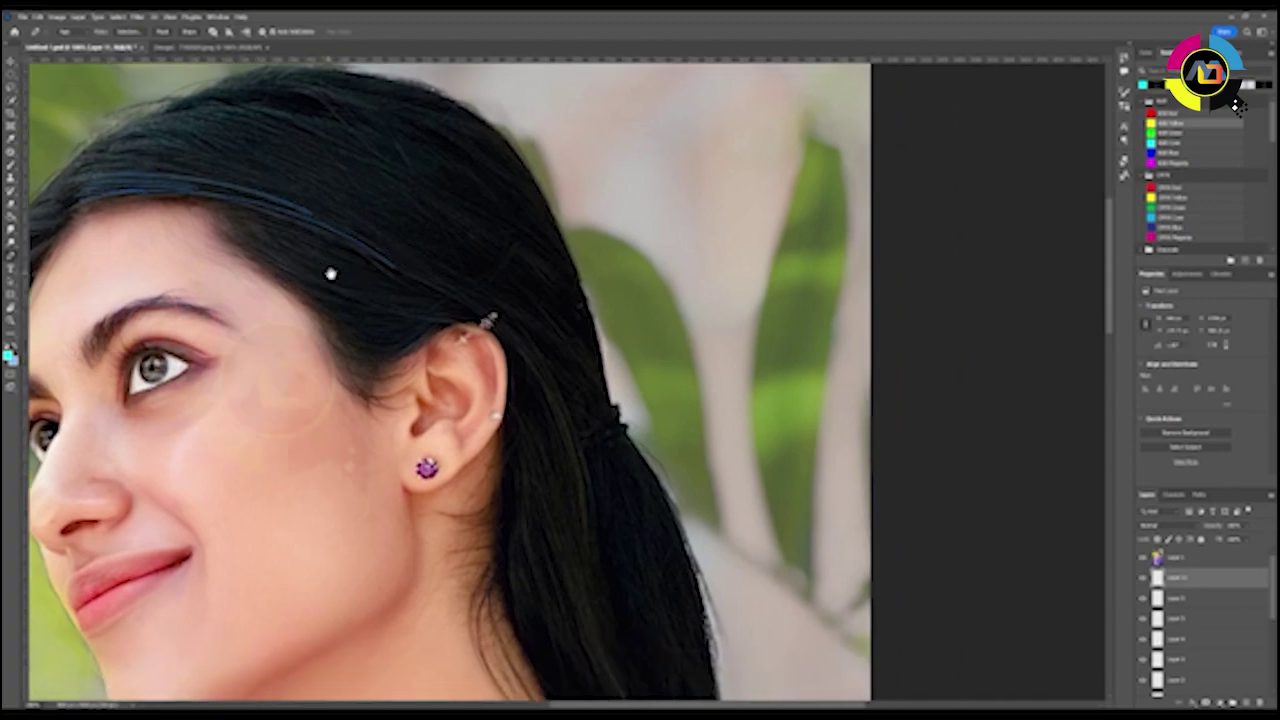
drag(353, 251, 205, 255)
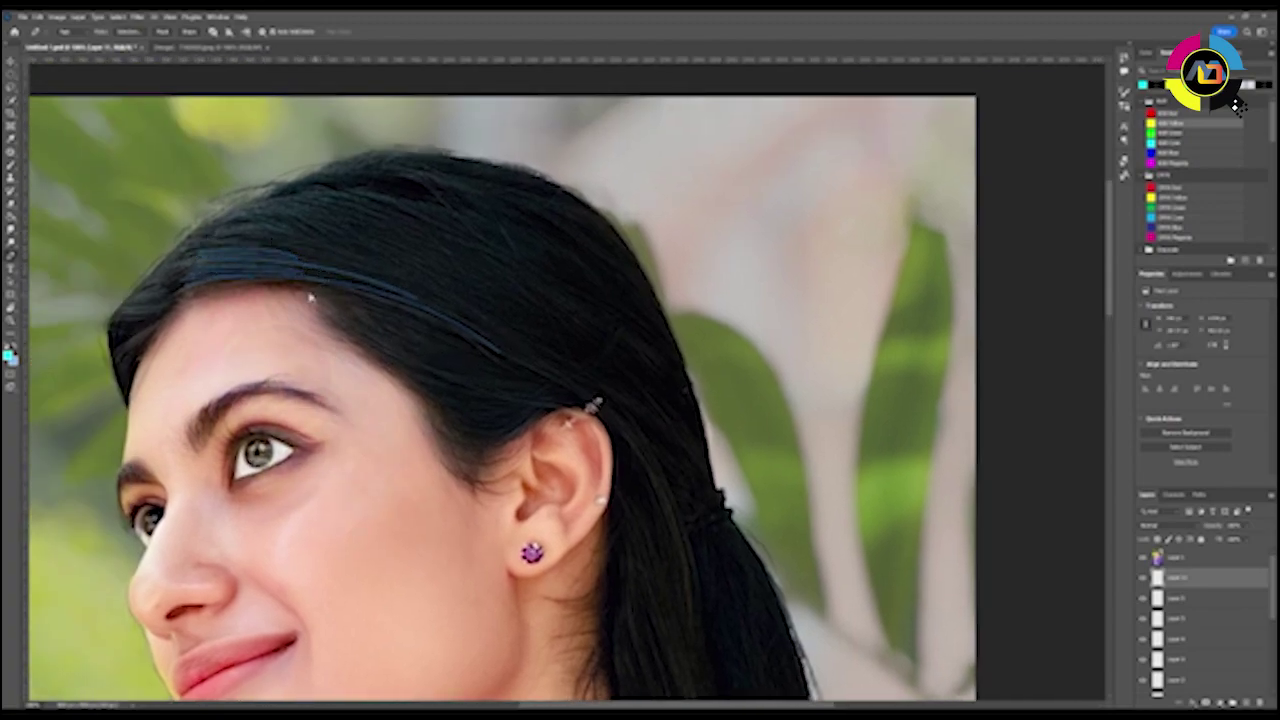
drag(317, 268, 172, 178)
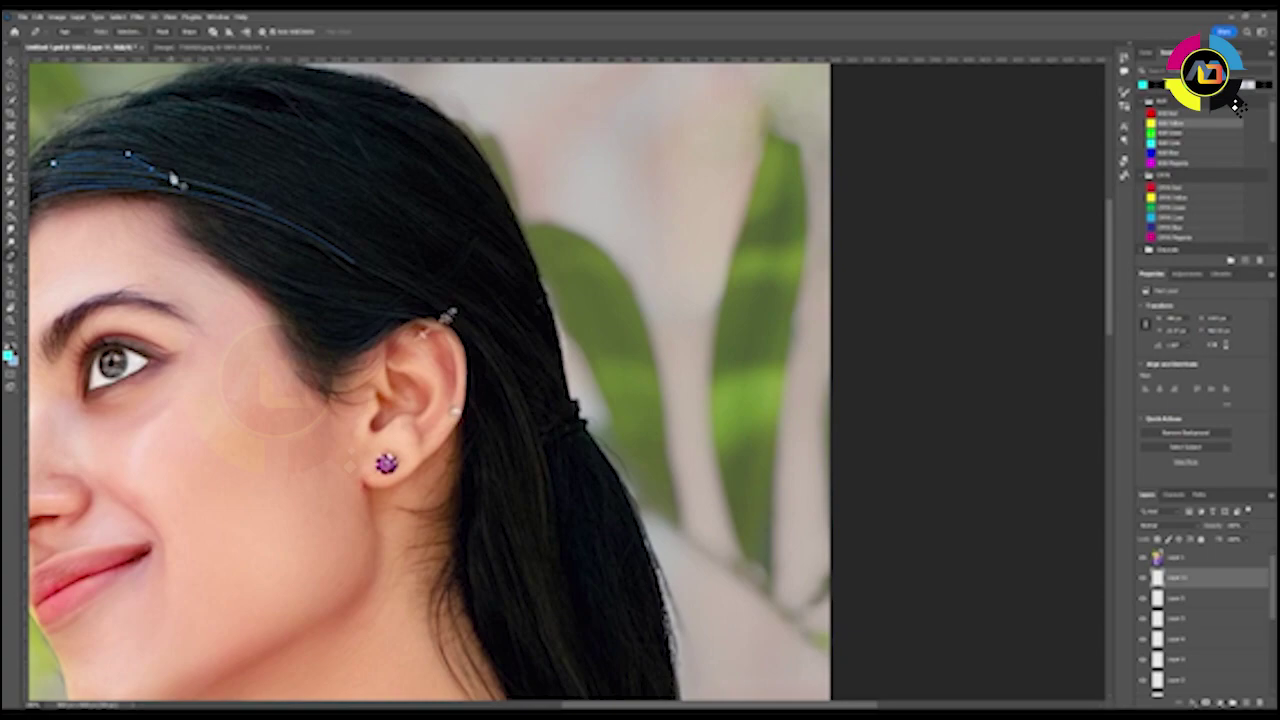
click(423, 284)
scroll(503, 382, down, 2)
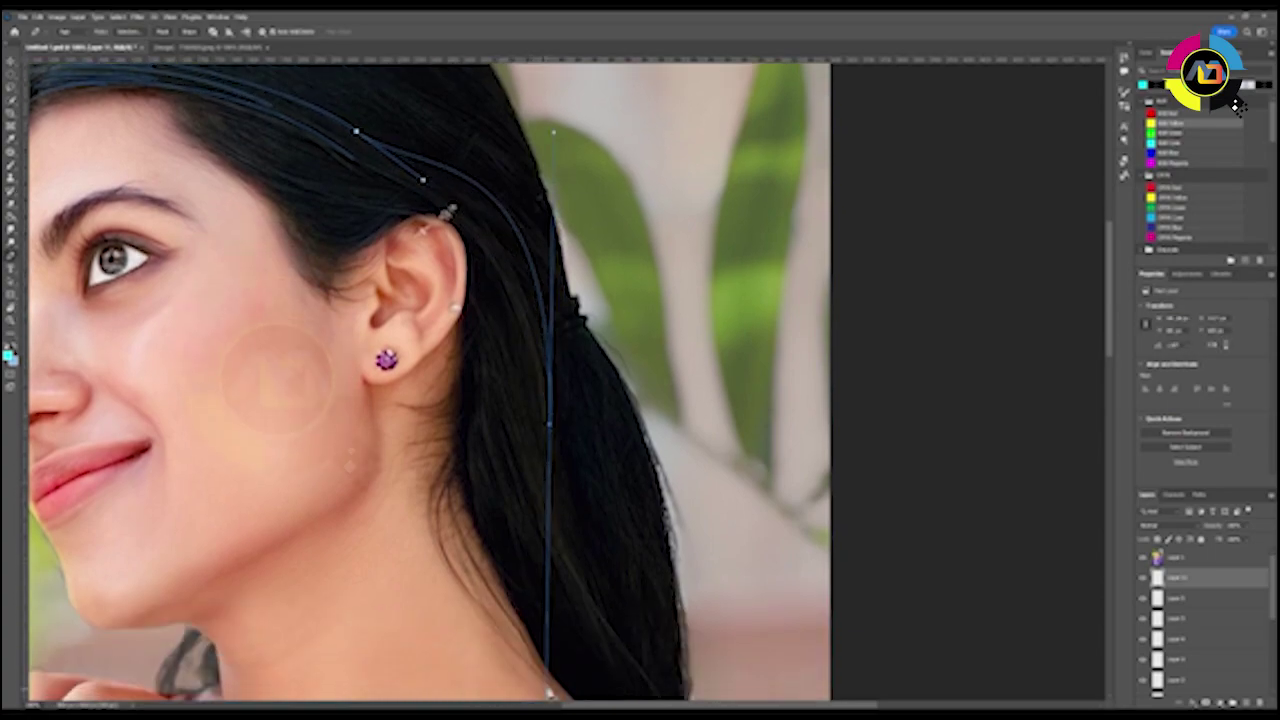
click(542, 309)
key(ctrl+z)
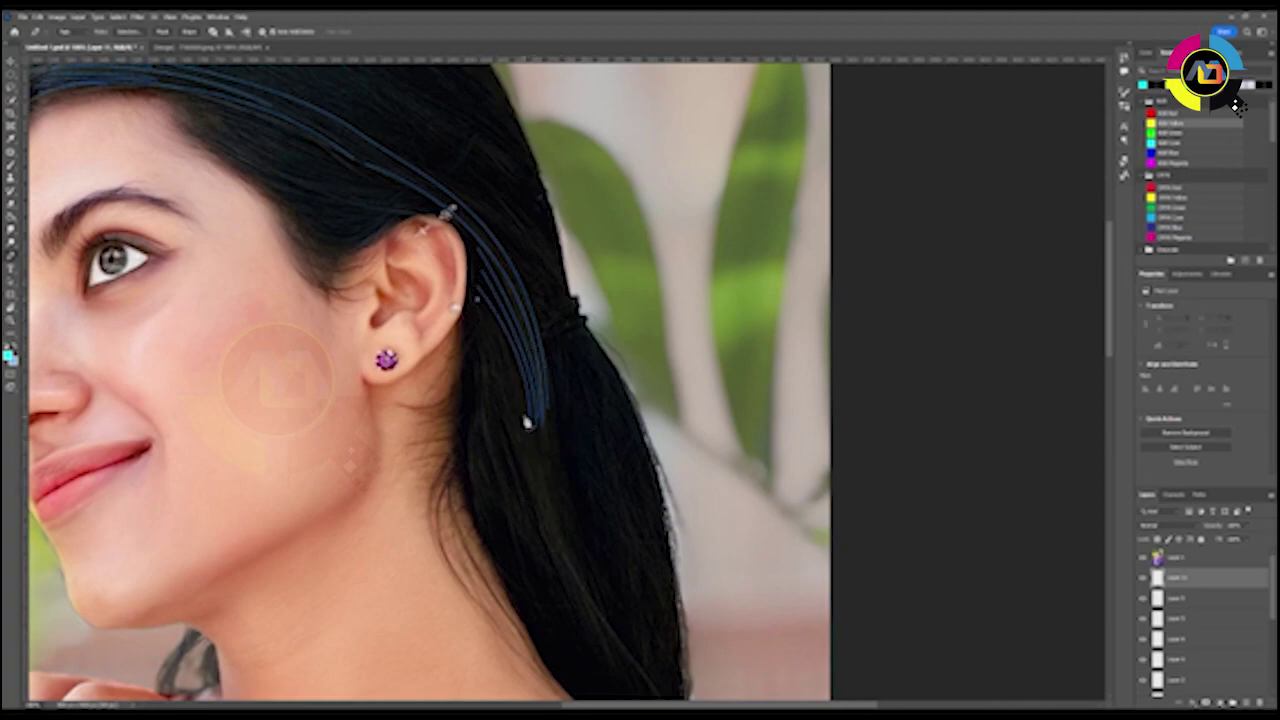
- Place anchors for several strand paths running down the hair to the shoulder
drag(517, 414, 487, 252)
click(585, 500)
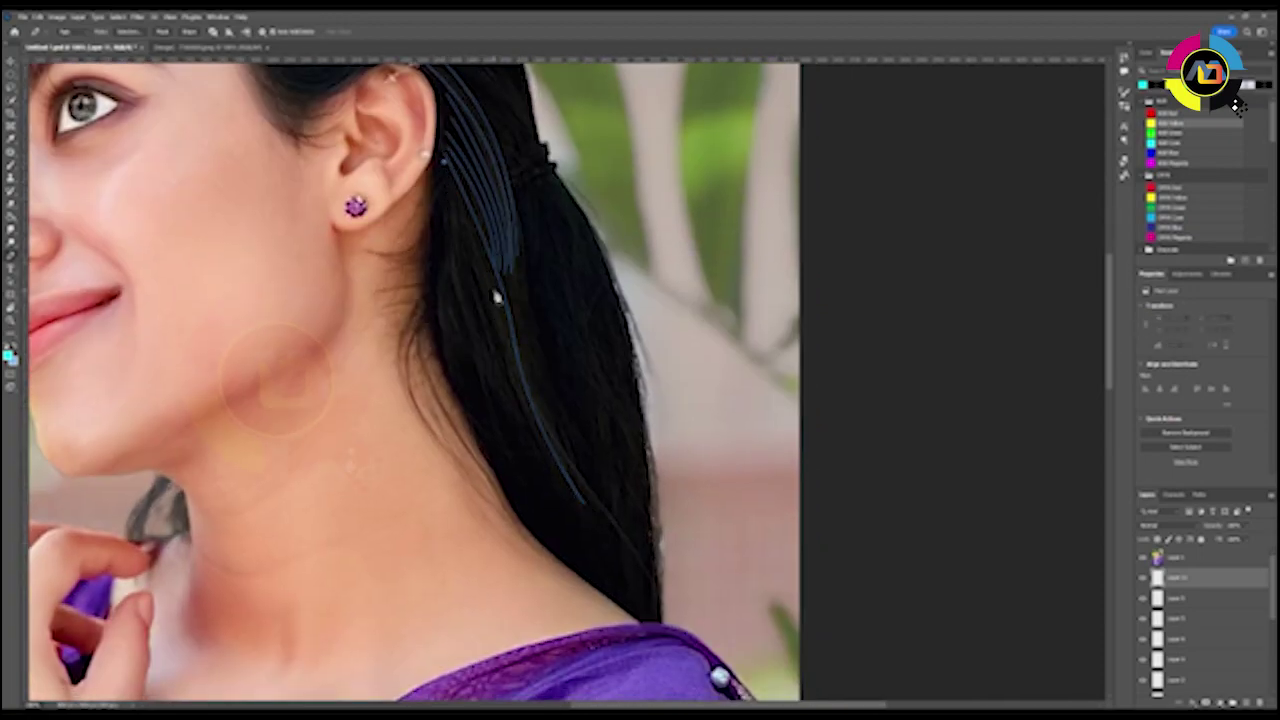
click(452, 232)
click(465, 357)
click(573, 520)
click(442, 214)
click(434, 330)
click(526, 465)
drag(572, 415, 450, 228)
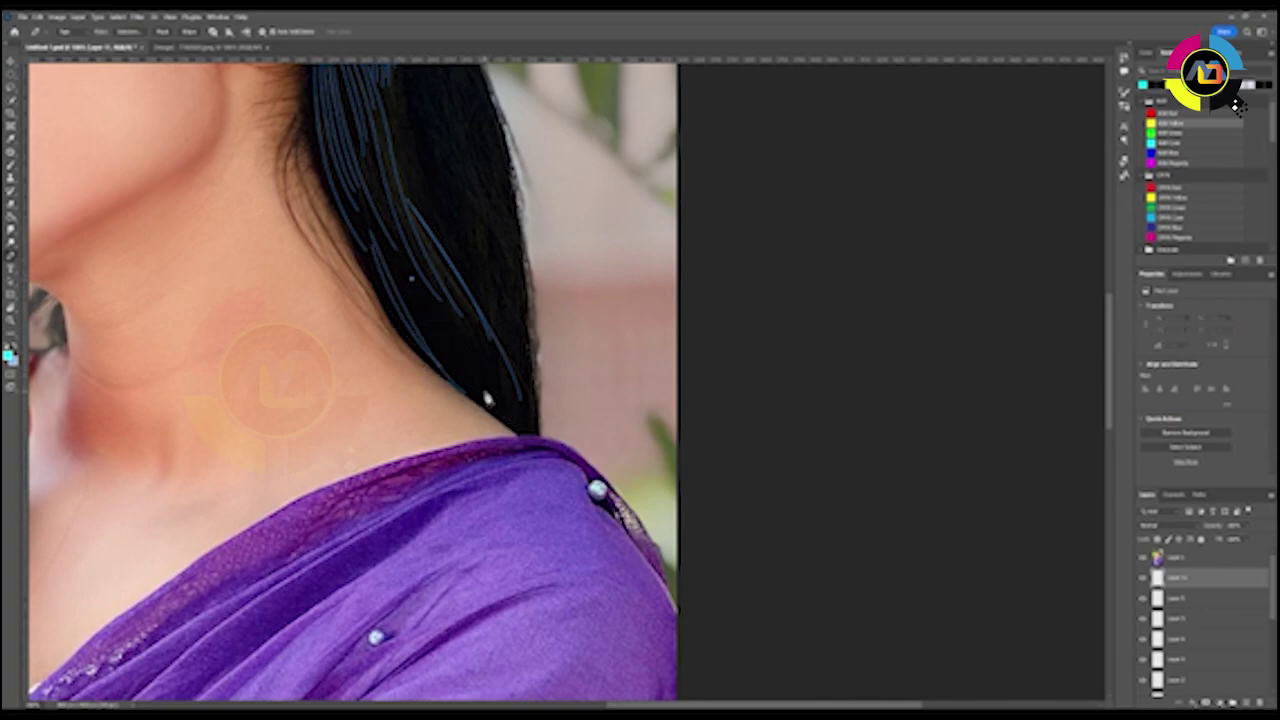
key(ctrl+0)
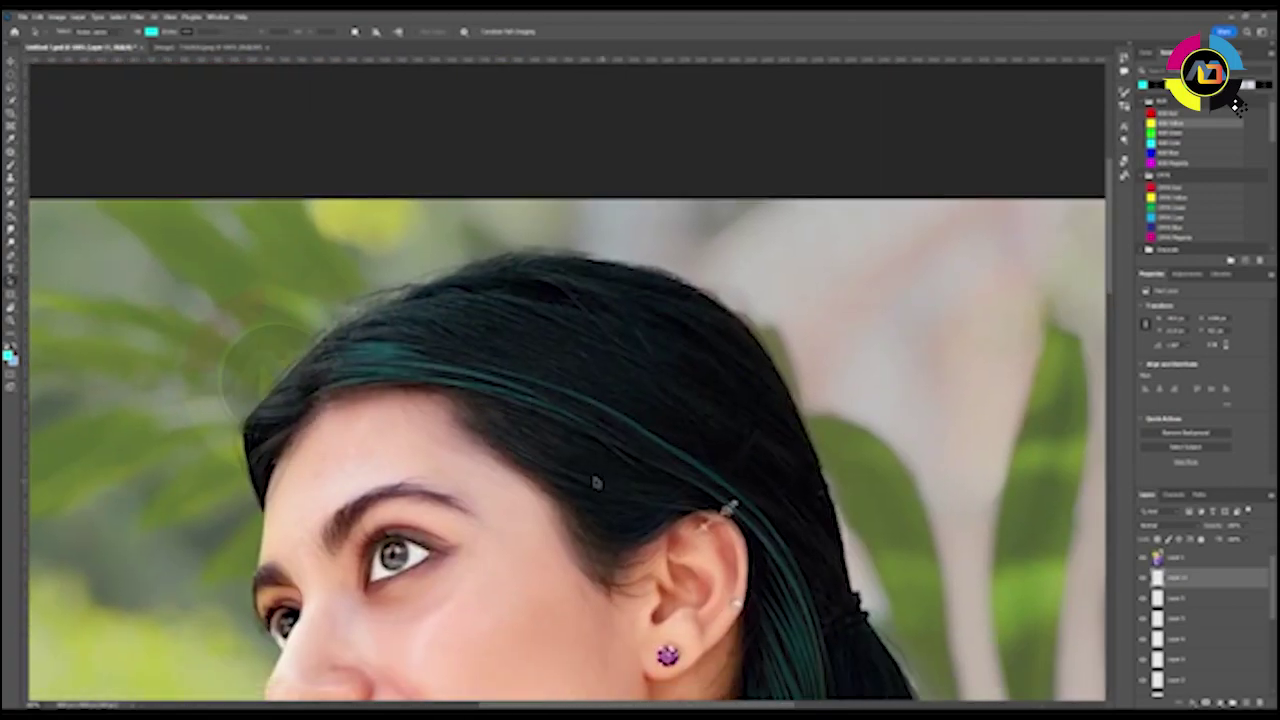
- Draw strand paths along the ponytail, turning each into a thin blue strand
drag(637, 503, 728, 500)
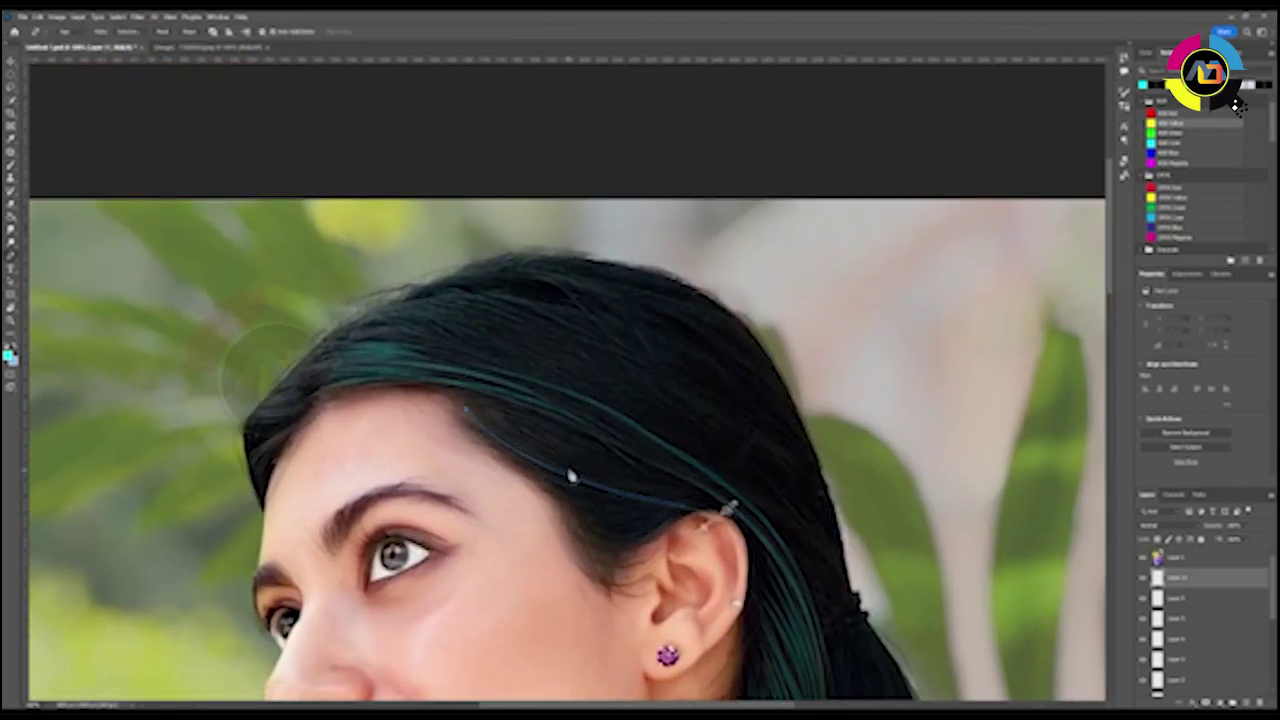
click(480, 397)
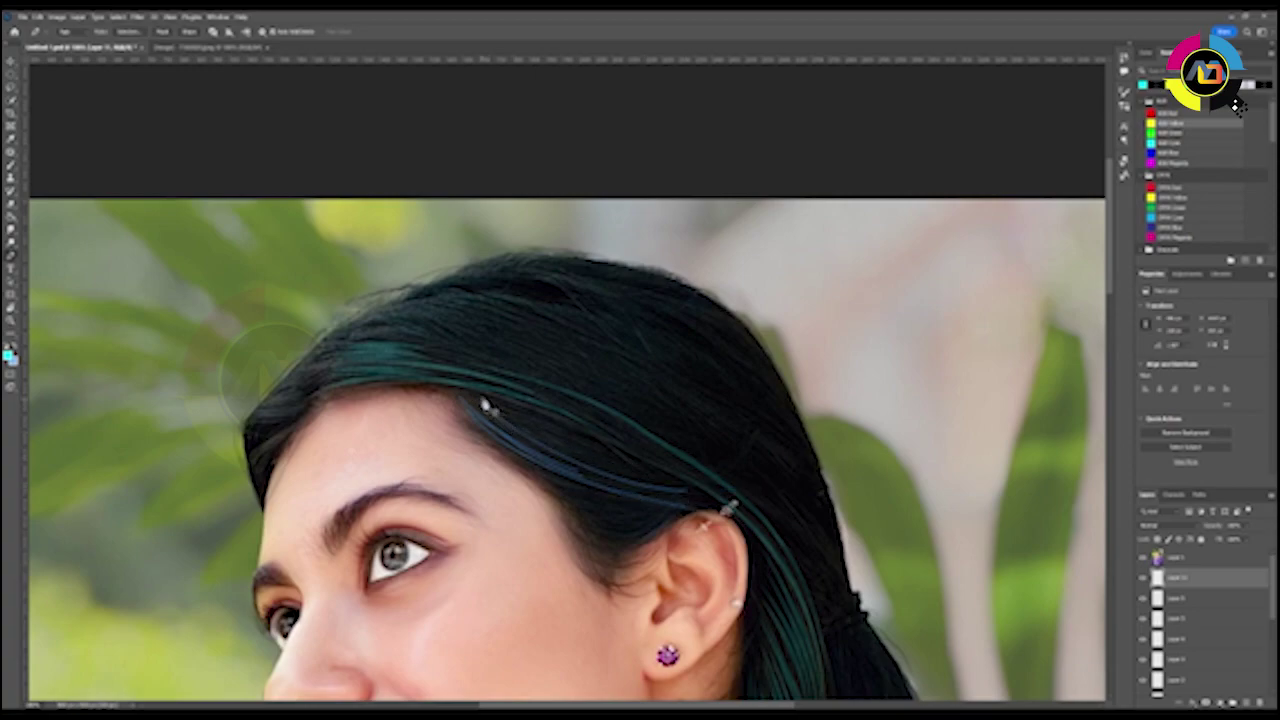
click(560, 457)
click(622, 470)
click(487, 437)
click(592, 491)
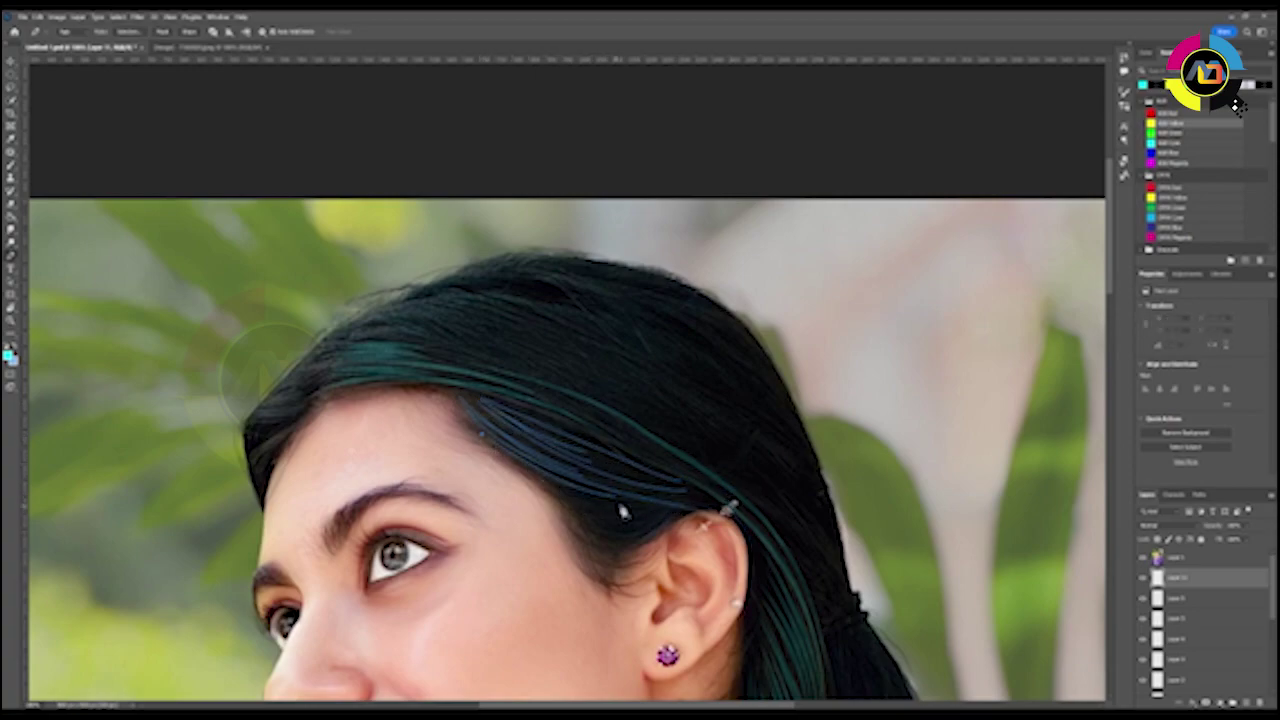
click(731, 499)
click(622, 525)
click(561, 497)
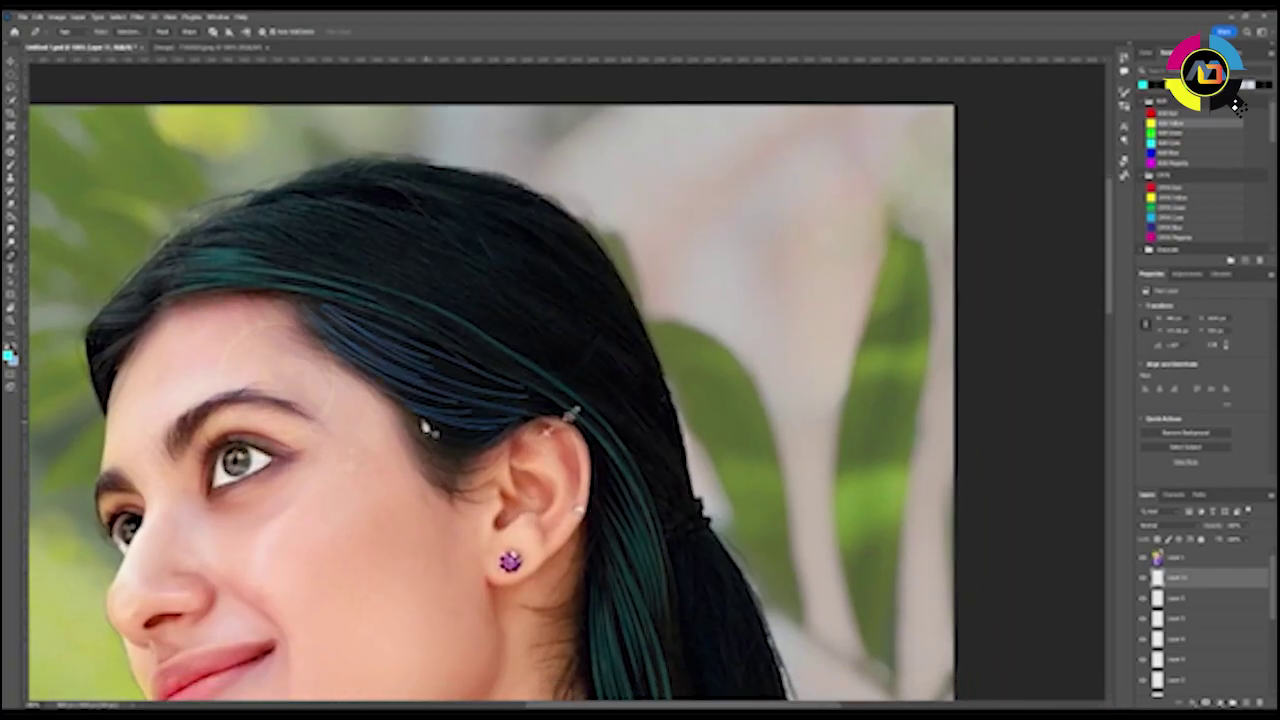
- Recentre on the hair by the ear and start a new path along its edge
drag(700, 450, 543, 357)
drag(461, 418, 352, 458)
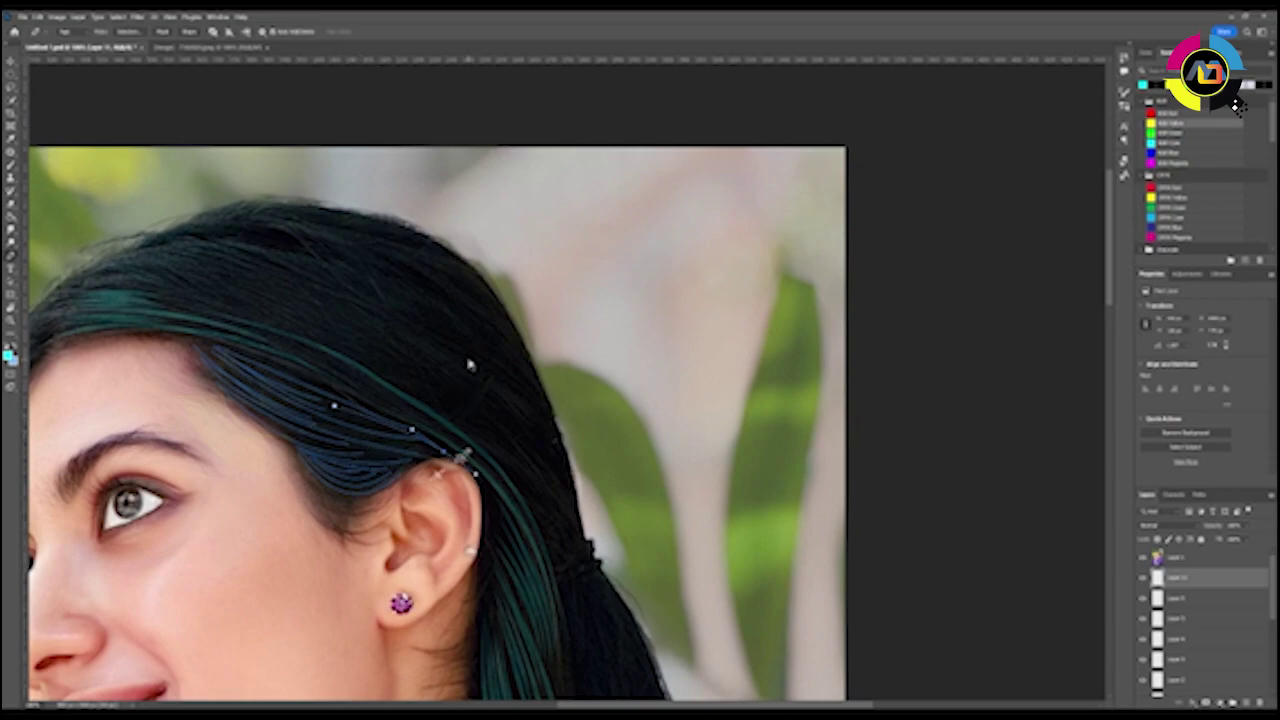
drag(278, 351, 350, 401)
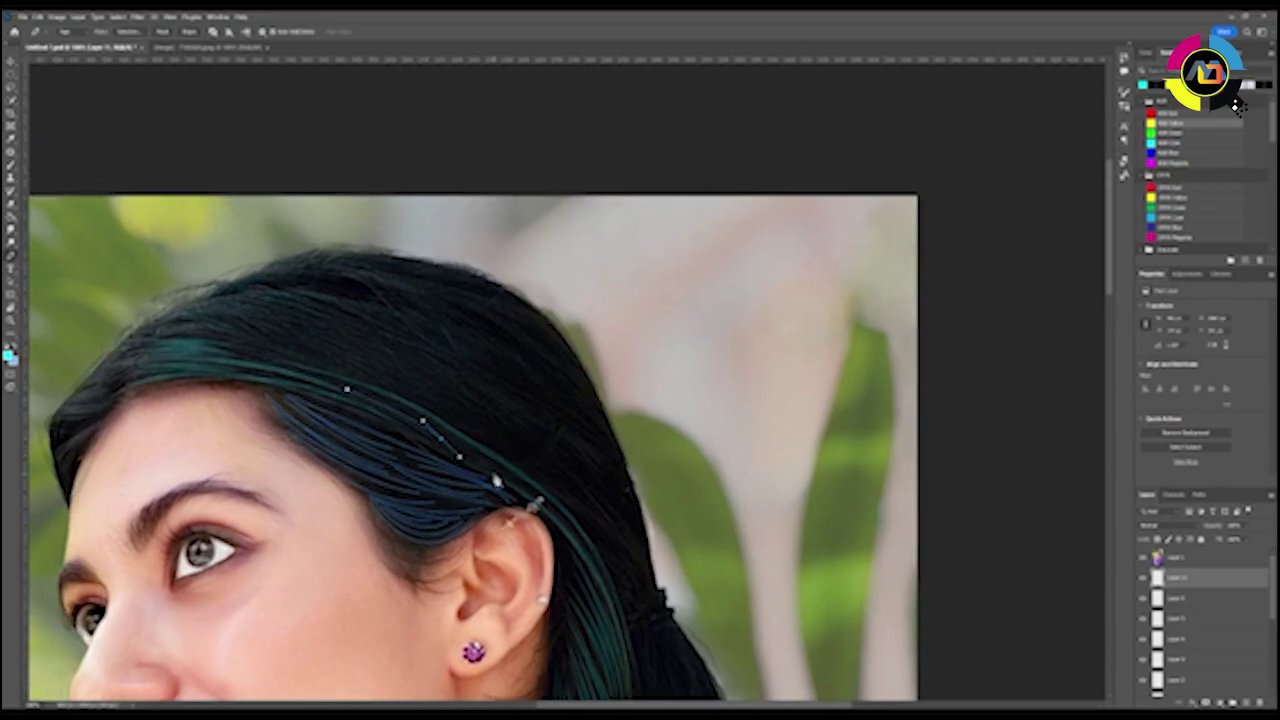
key(Return)
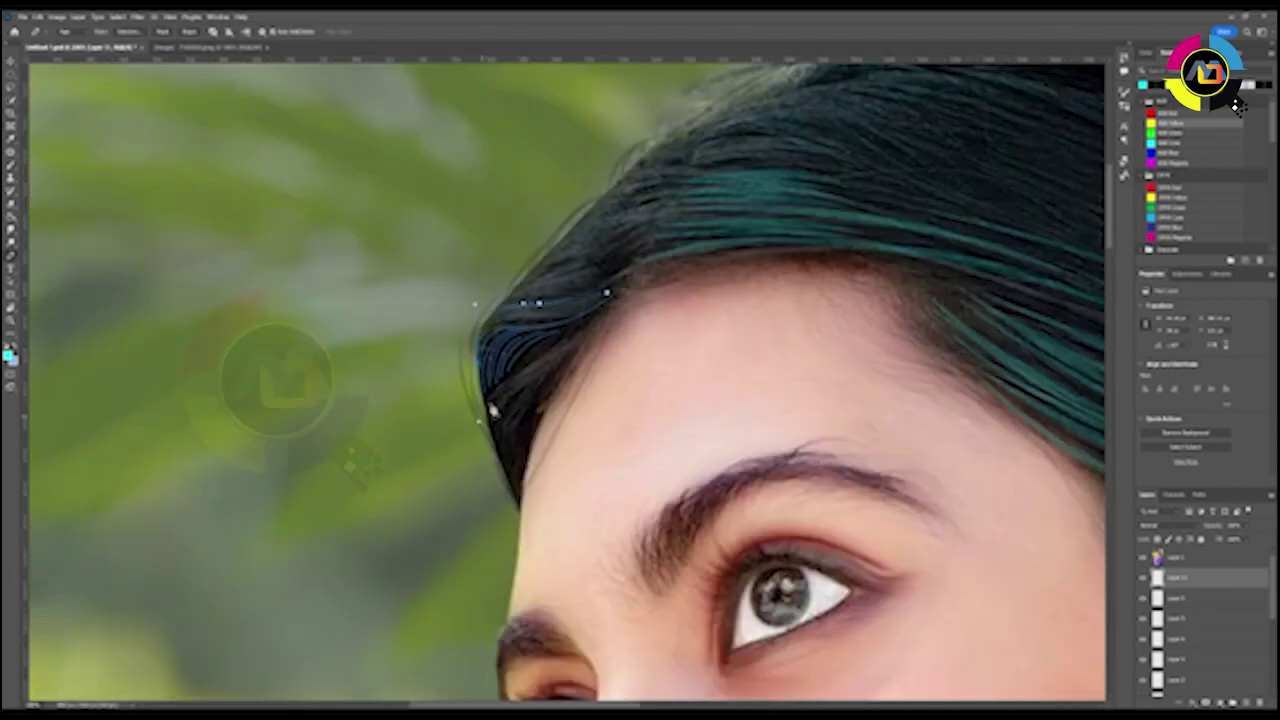
click(534, 315)
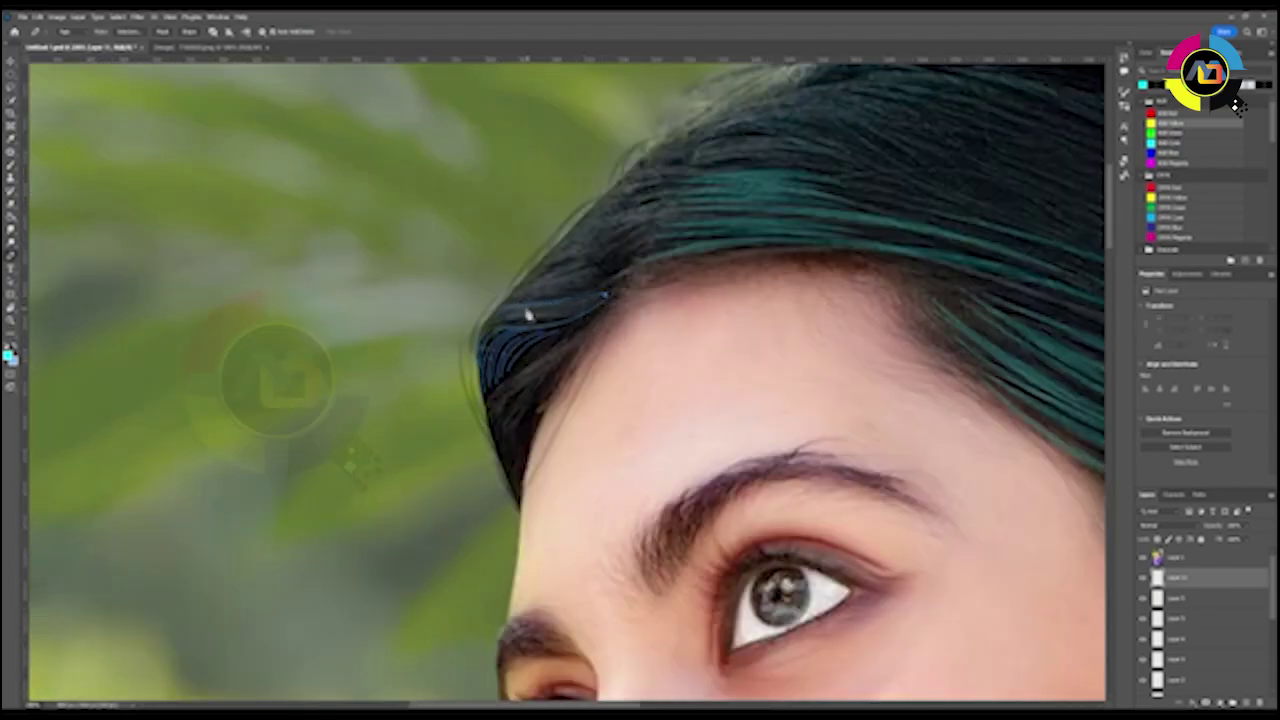
click(598, 305)
click(591, 312)
- Draw curved hair-strand paths along the hair edge above the forehead
scroll(617, 262, up, 2)
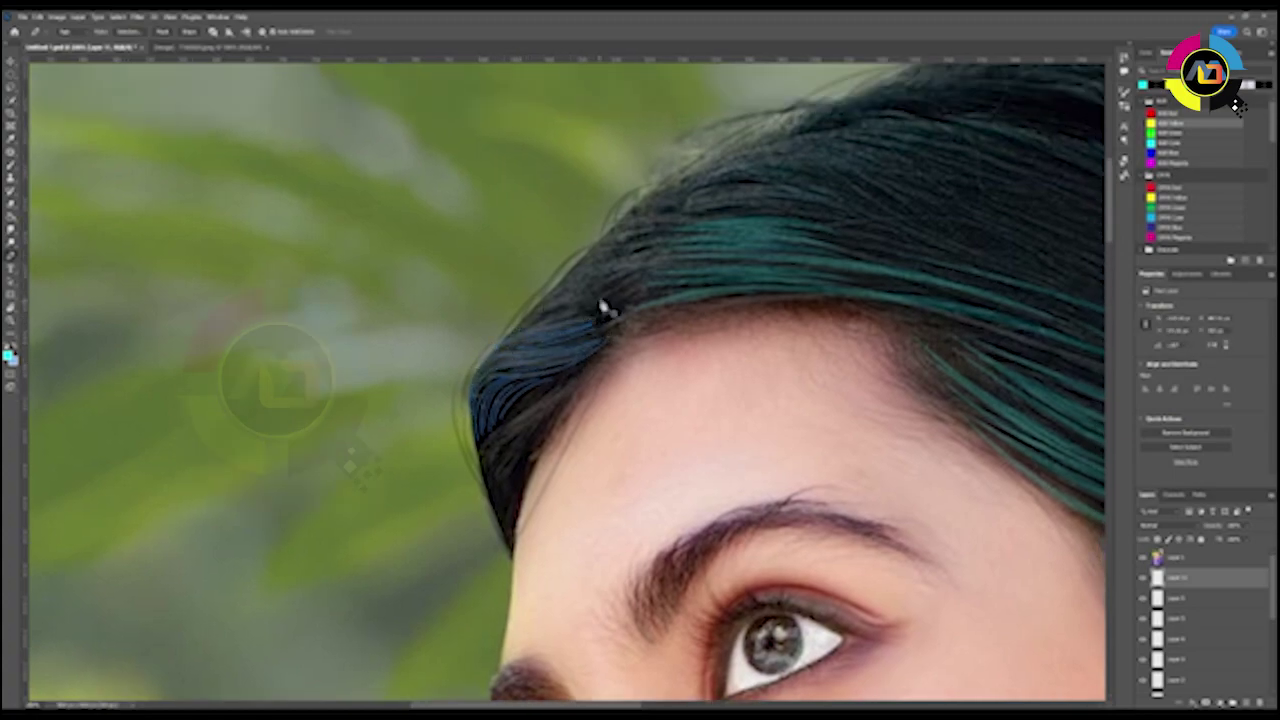
scroll(600, 306, up, 2)
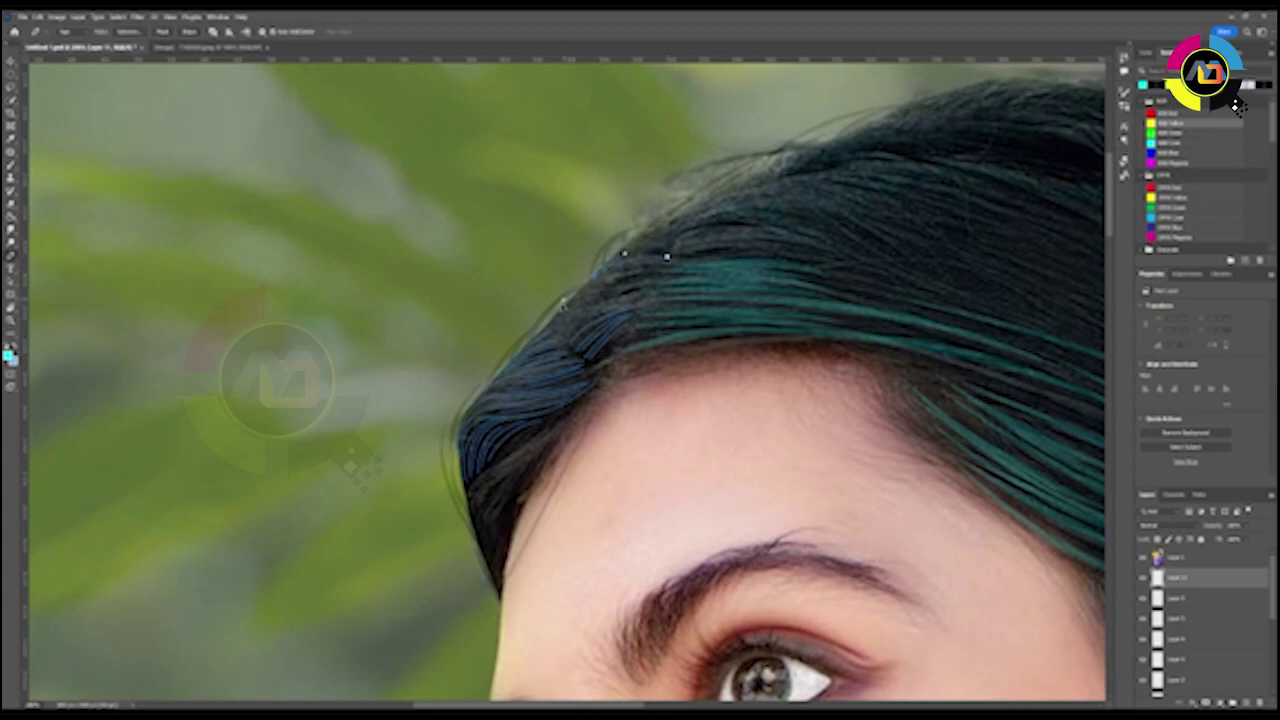
drag(632, 280, 675, 212)
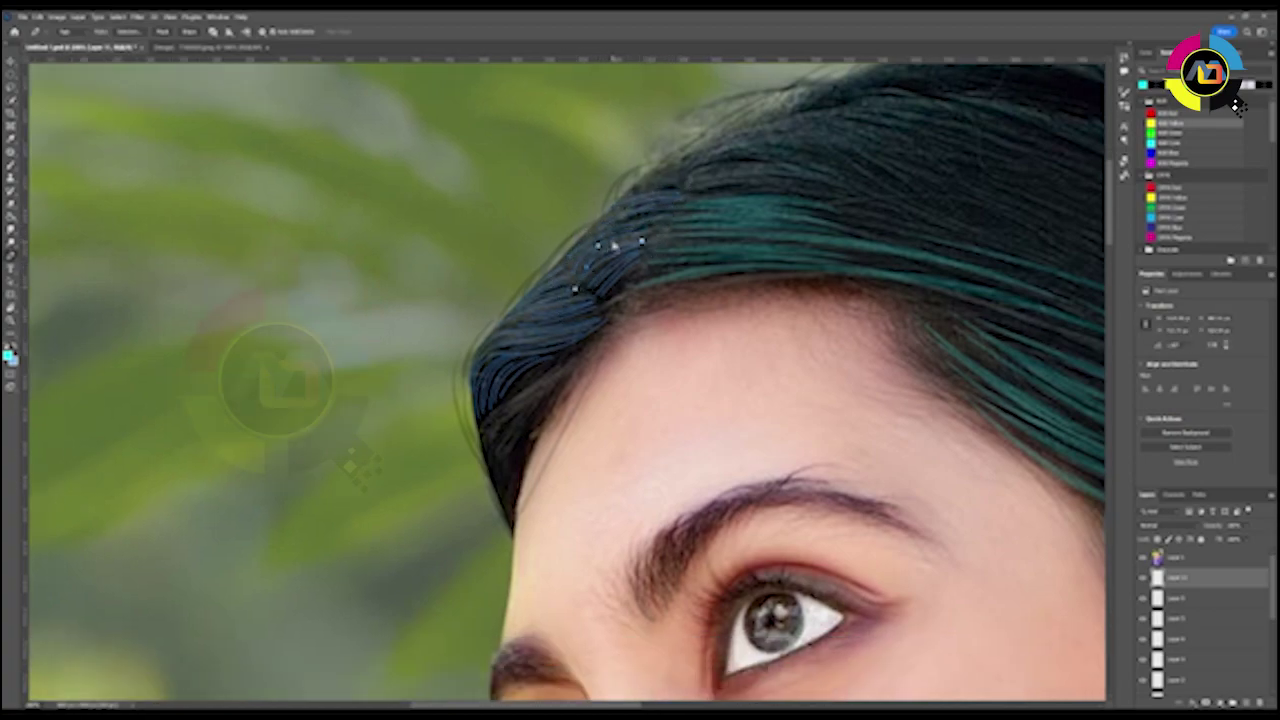
scroll(557, 174, down, 5)
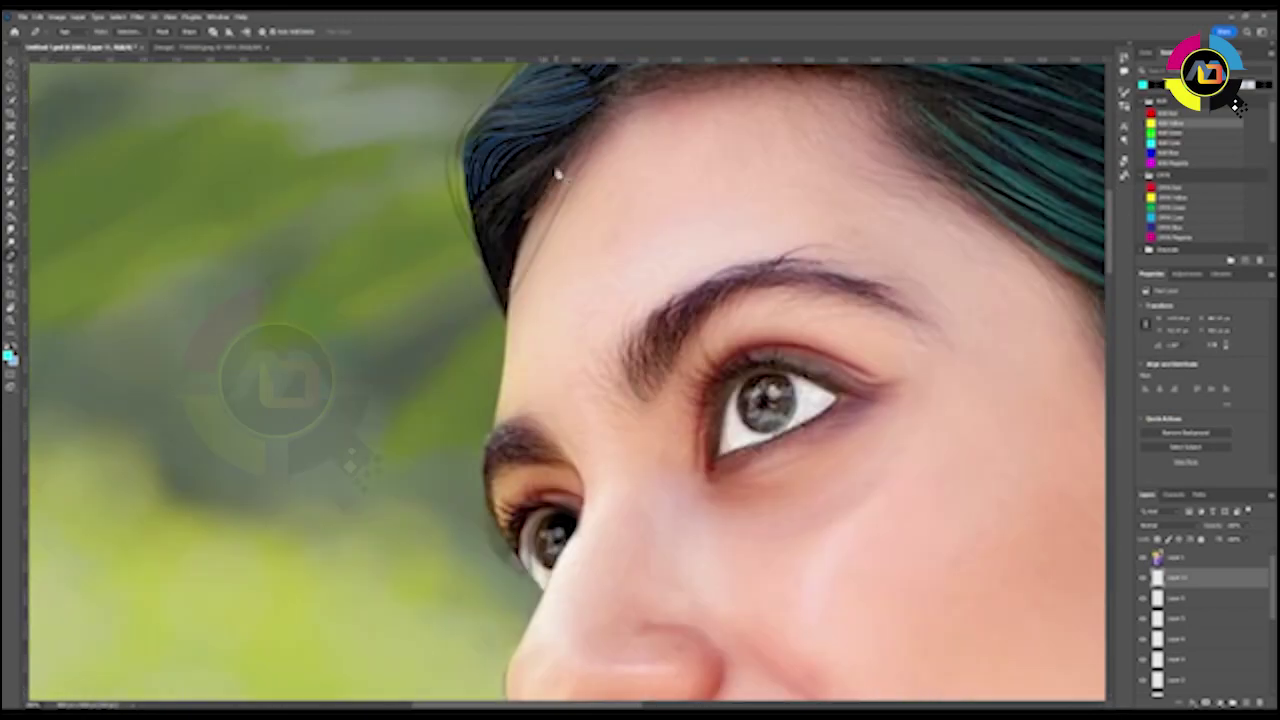
drag(490, 280, 506, 190)
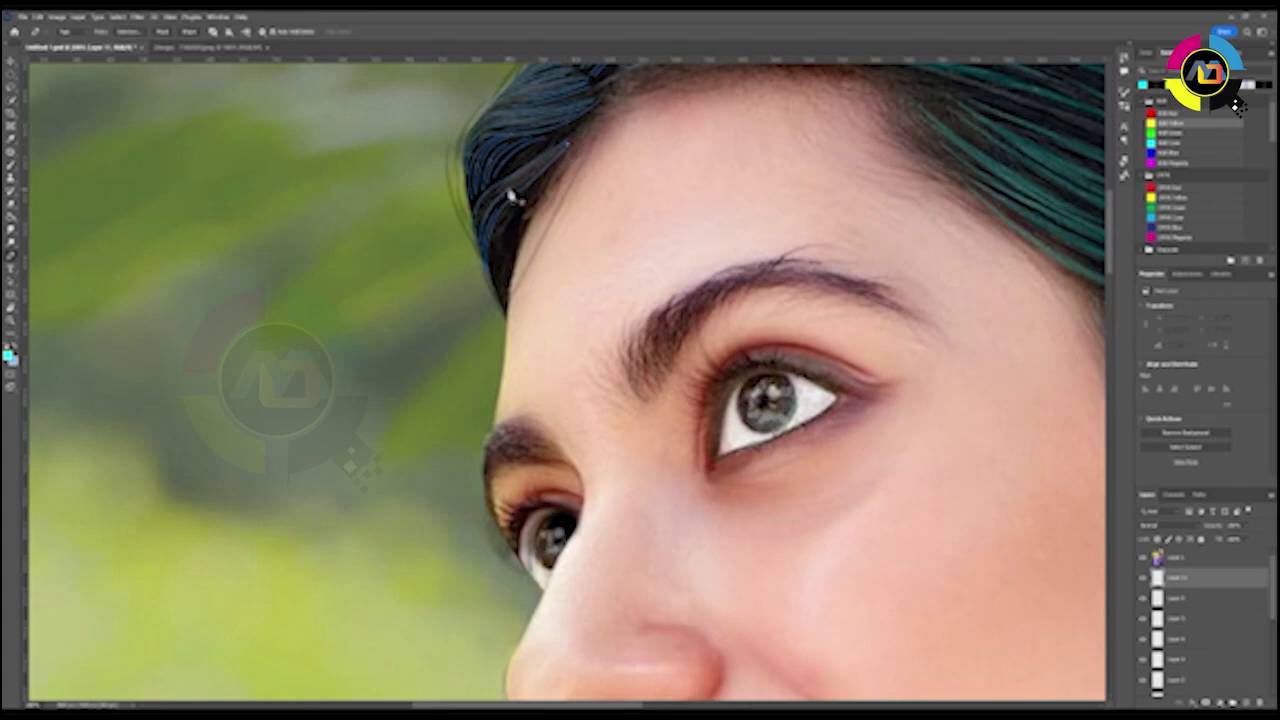
drag(518, 233, 500, 302)
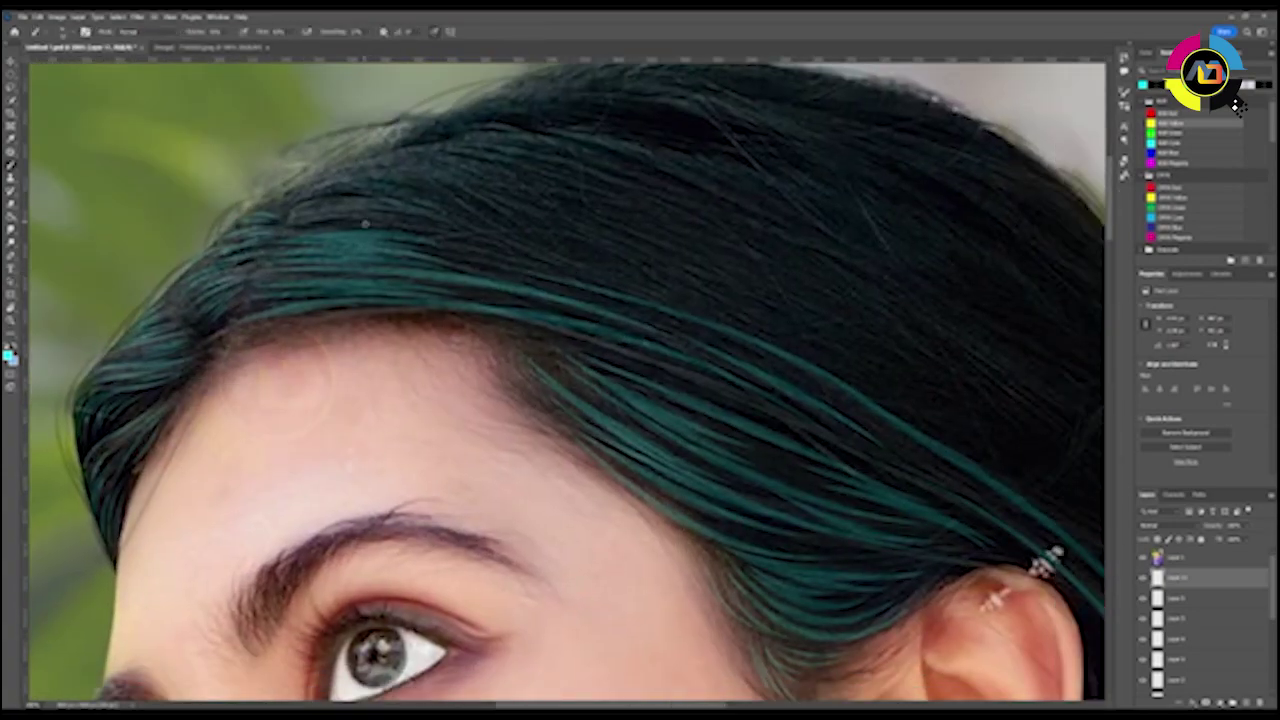
- Stroke a curved Pen path across the hairline as a thin blue hair strand
key(p)
click(531, 257)
click(287, 226)
mouse_move(403, 220)
mouse_down()
mouse_move(285, 226)
mouse_move(363, 182)
mouse_up()
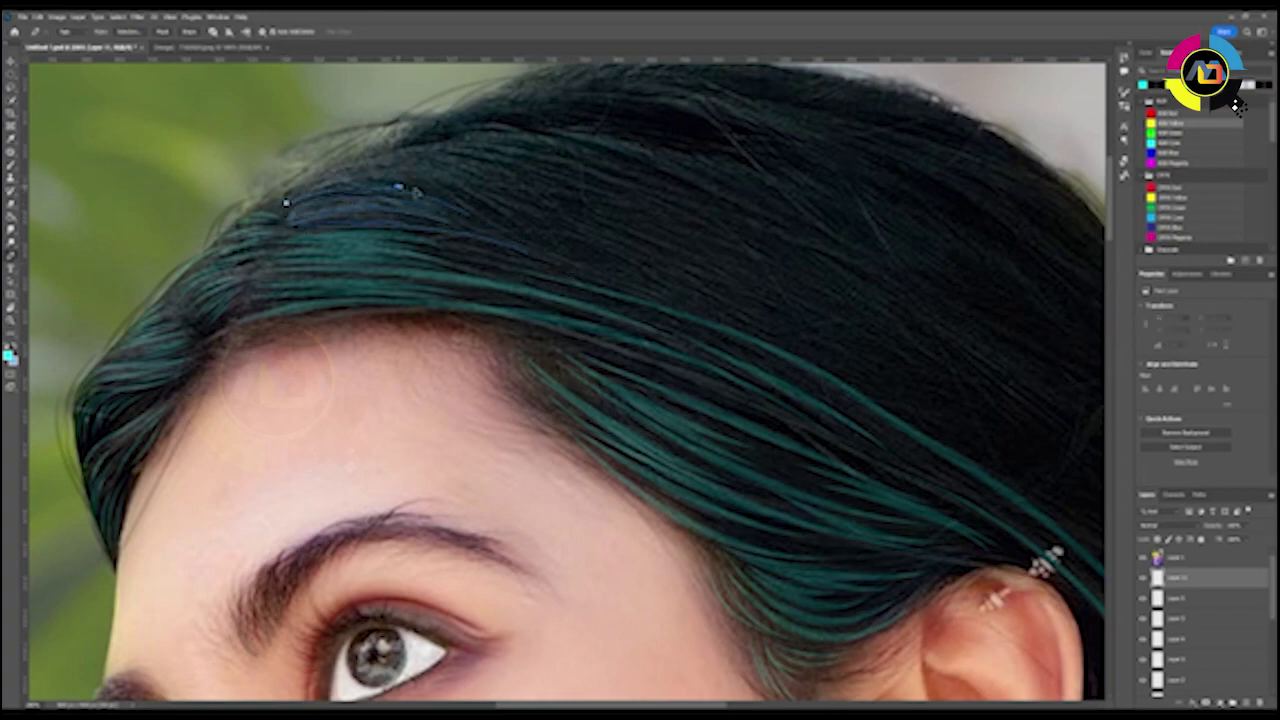
click(520, 217)
drag(637, 297, 667, 291)
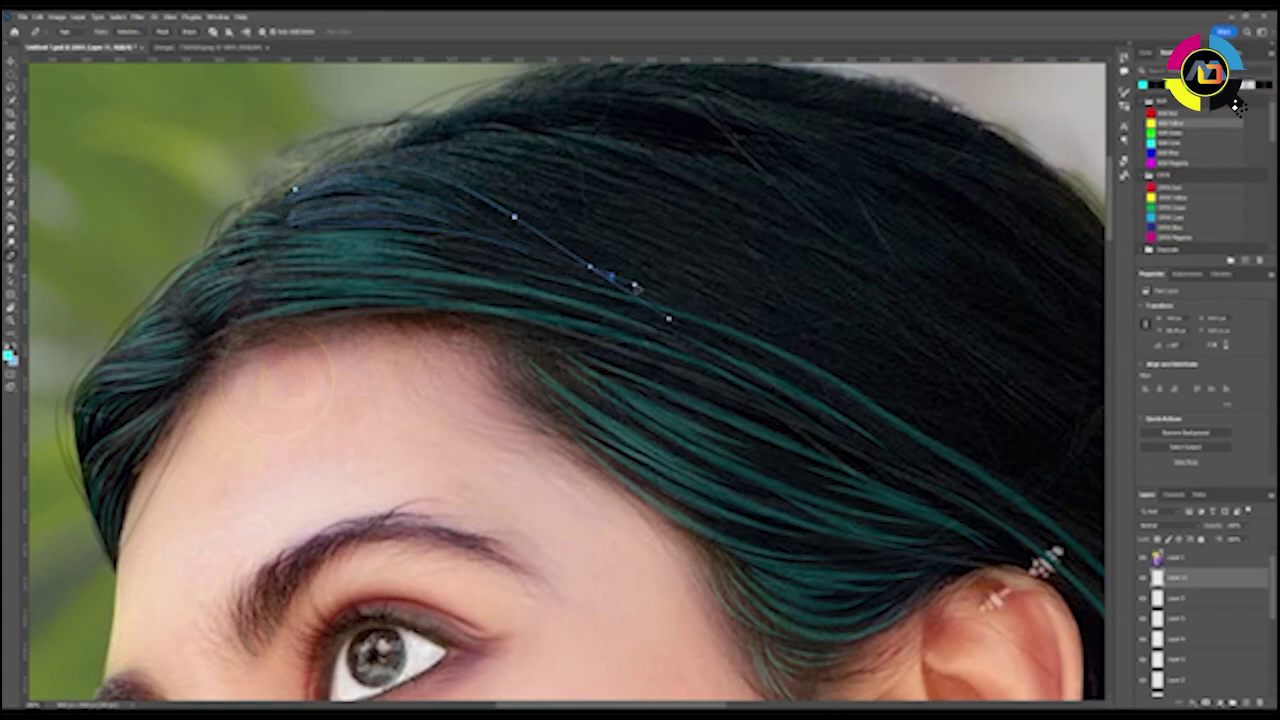
key(Return)
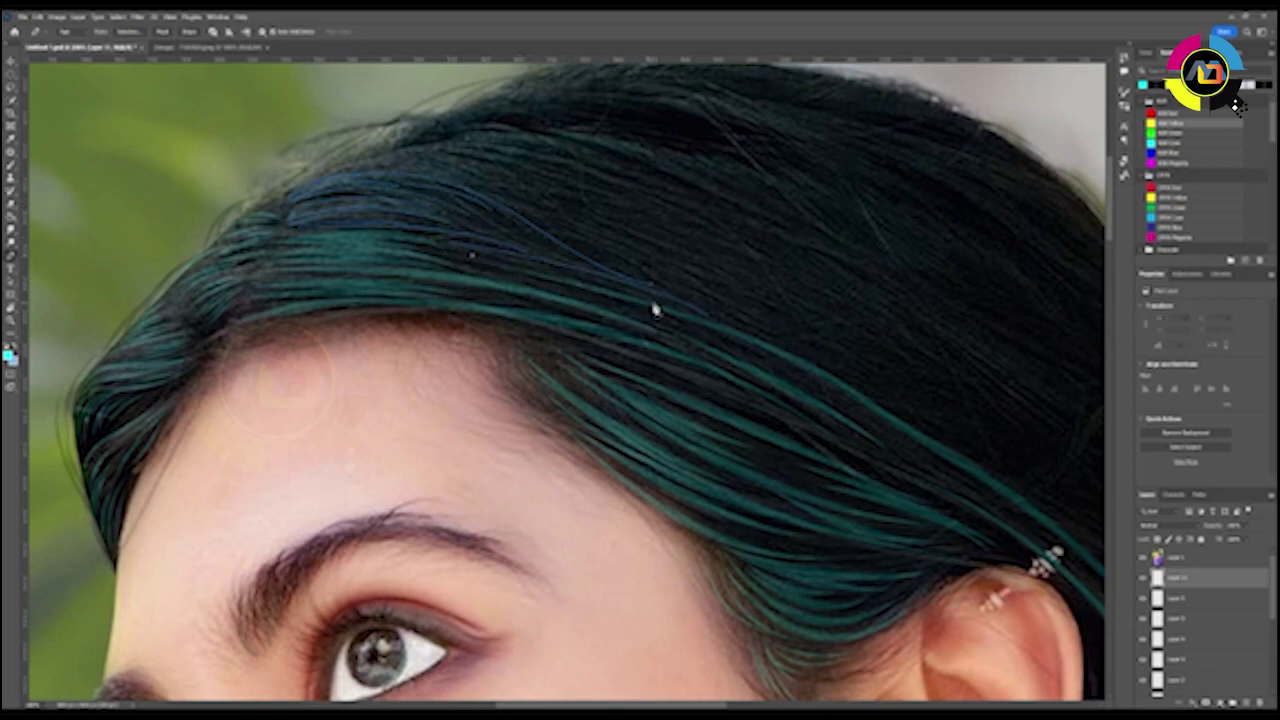
- Trace more strand paths from the crown down toward and past the ear
click(557, 297)
drag(865, 416, 800, 437)
click(874, 496)
alt+scroll(800, 441, down, 3)
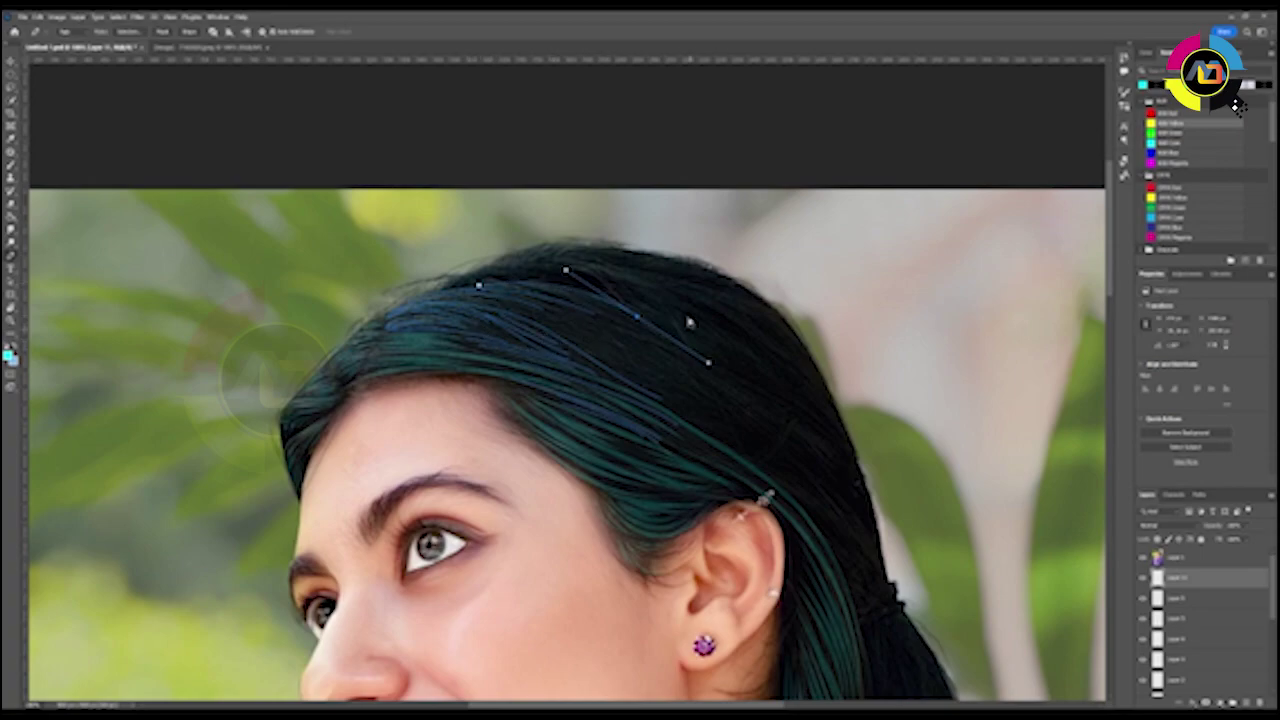
drag(590, 373, 512, 342)
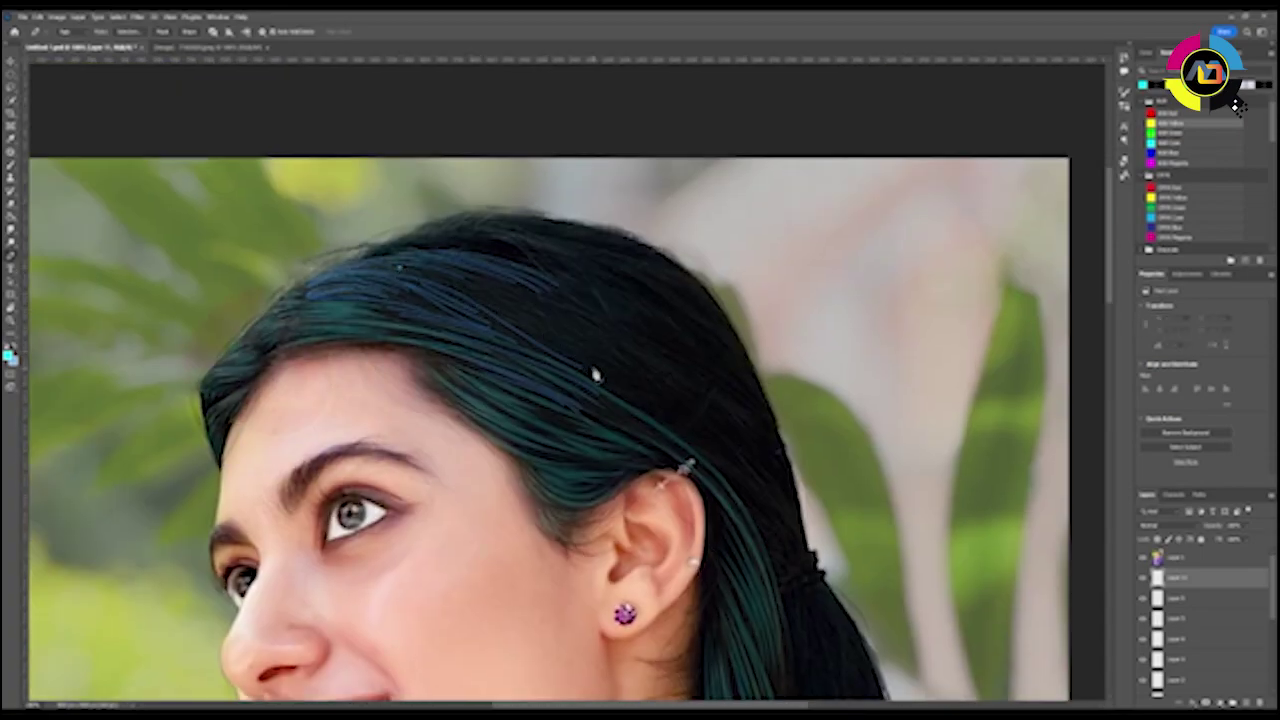
alt+scroll(610, 360, up, 2)
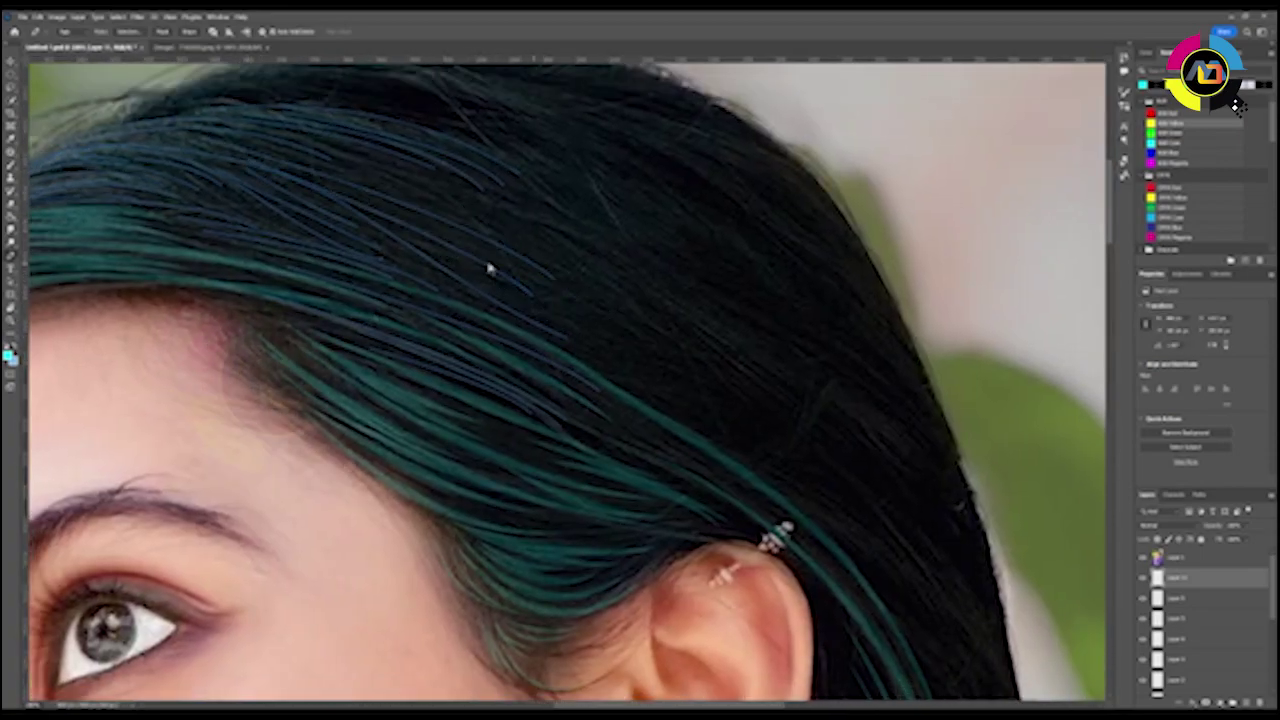
click(775, 528)
click(712, 367)
click(505, 261)
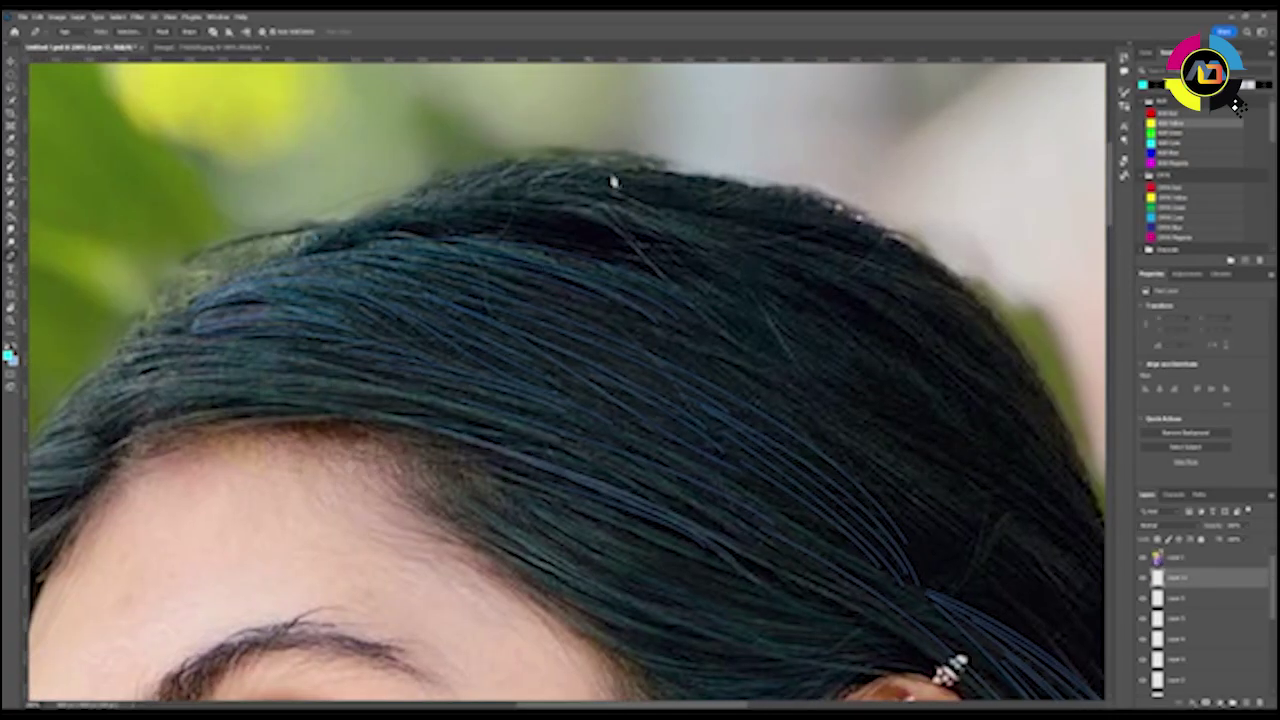
- Paint three thin blue strands directly over the hair above the ear
click(340, 228)
click(428, 178)
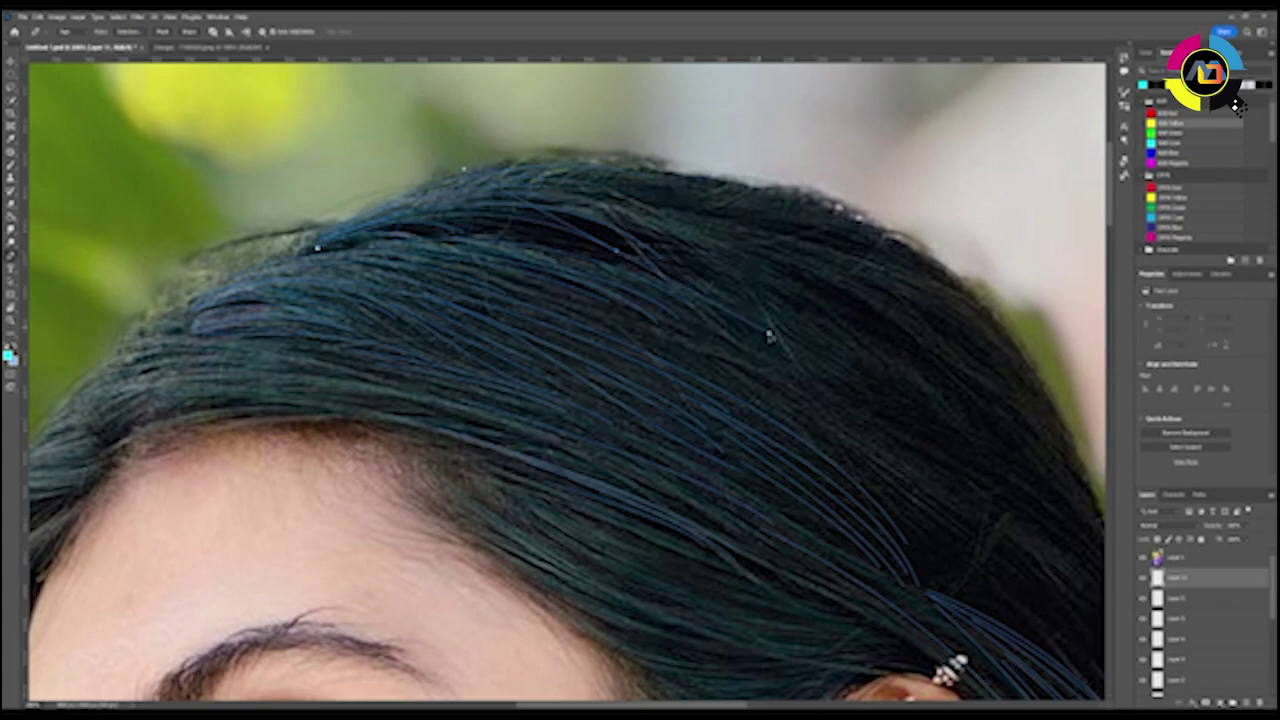
drag(450, 238, 370, 213)
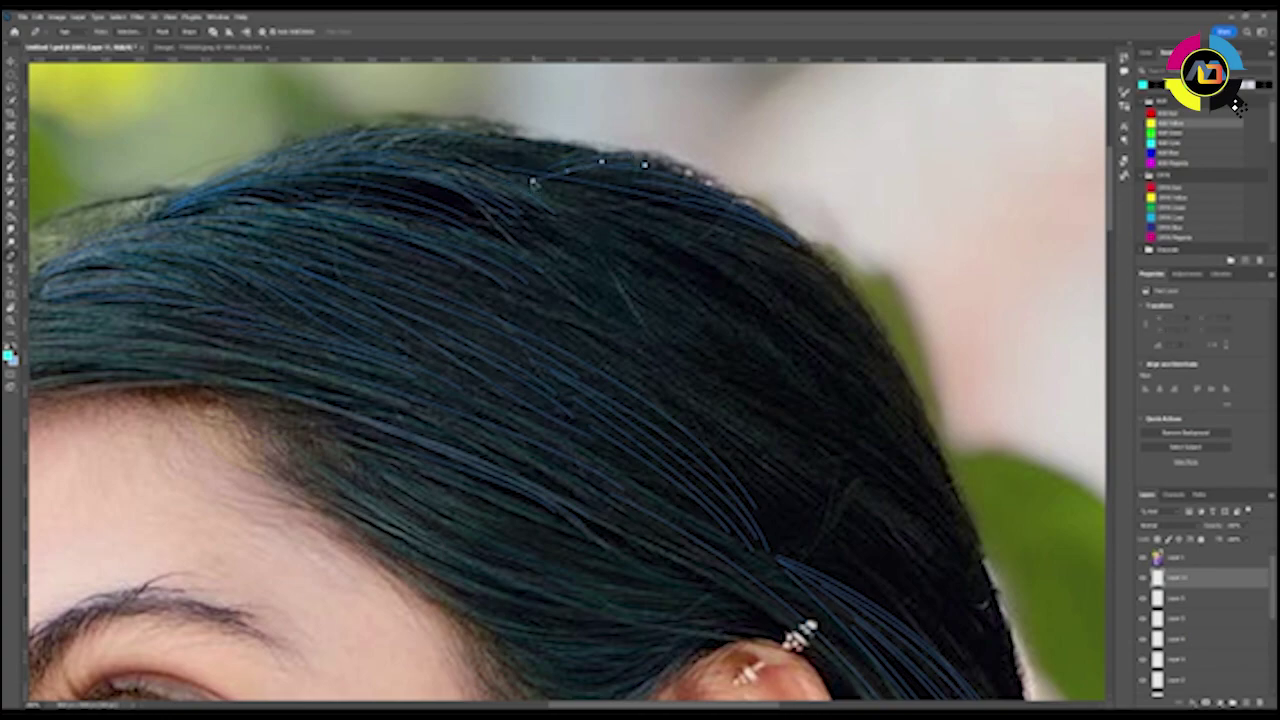
drag(608, 183, 498, 138)
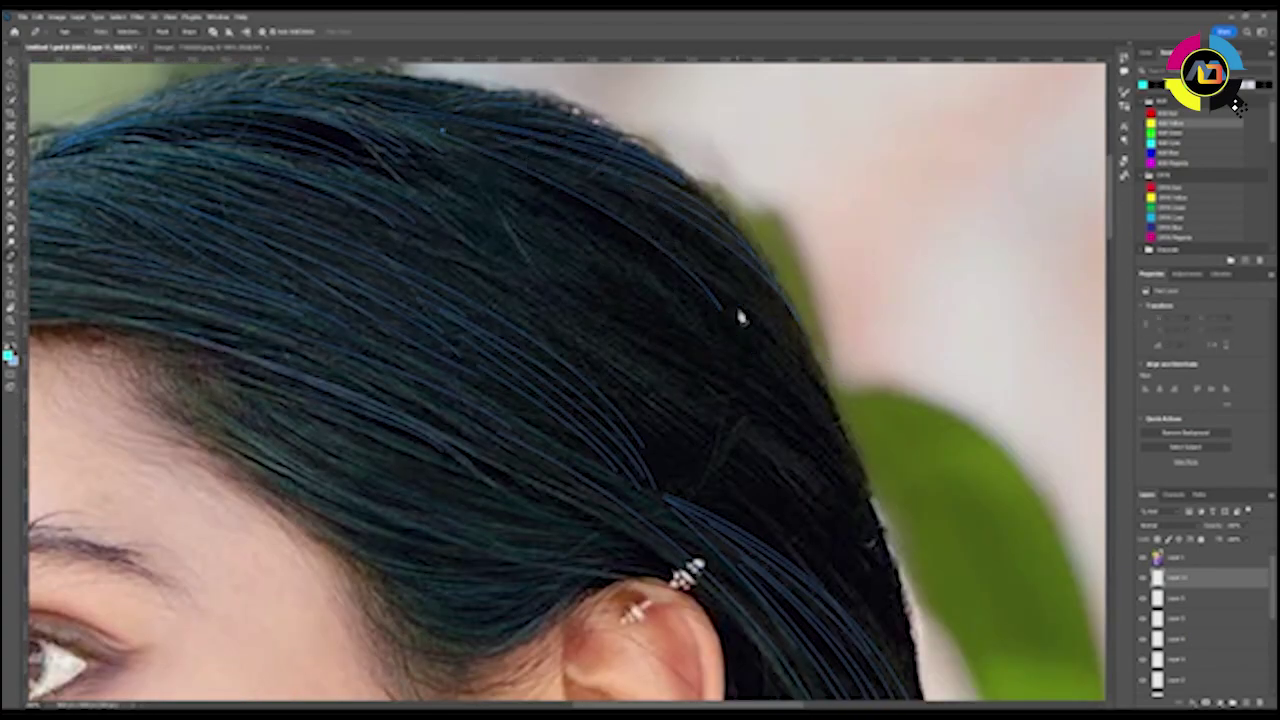
drag(500, 157, 745, 320)
drag(594, 194, 817, 380)
drag(630, 185, 853, 437)
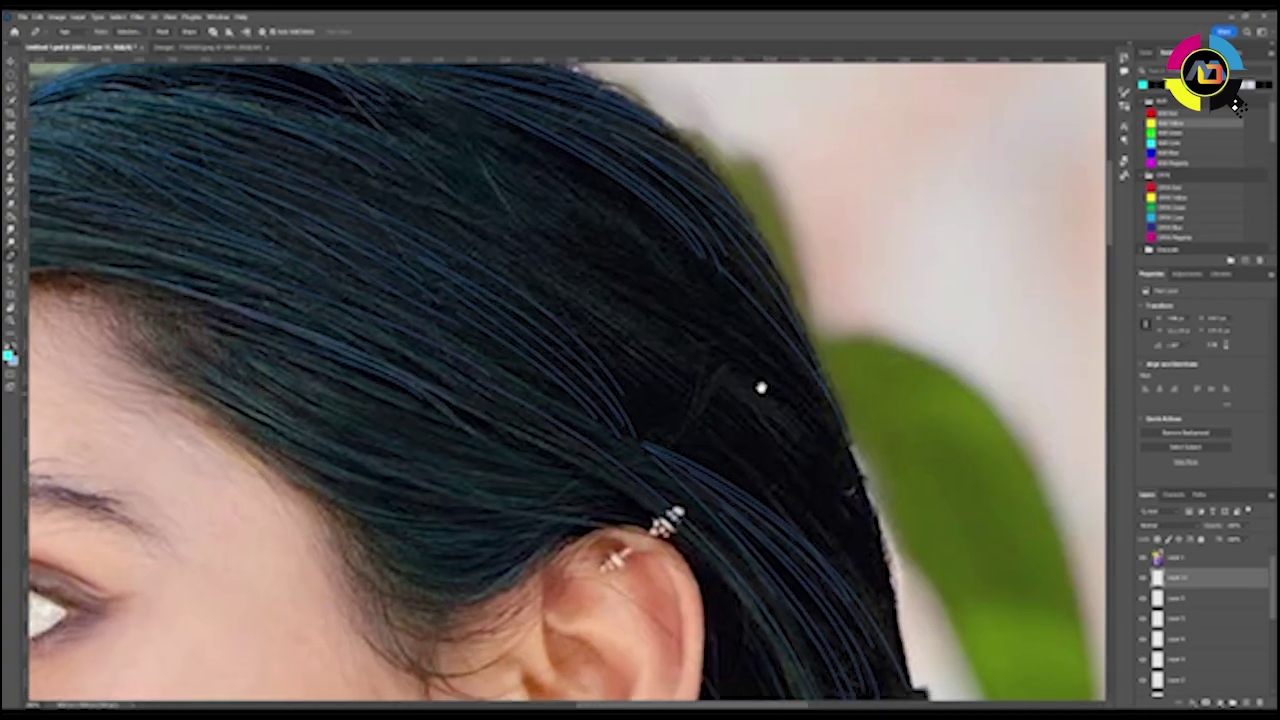
- Stroke a curved strand path from the crown toward the back of the hair
drag(521, 228, 689, 339)
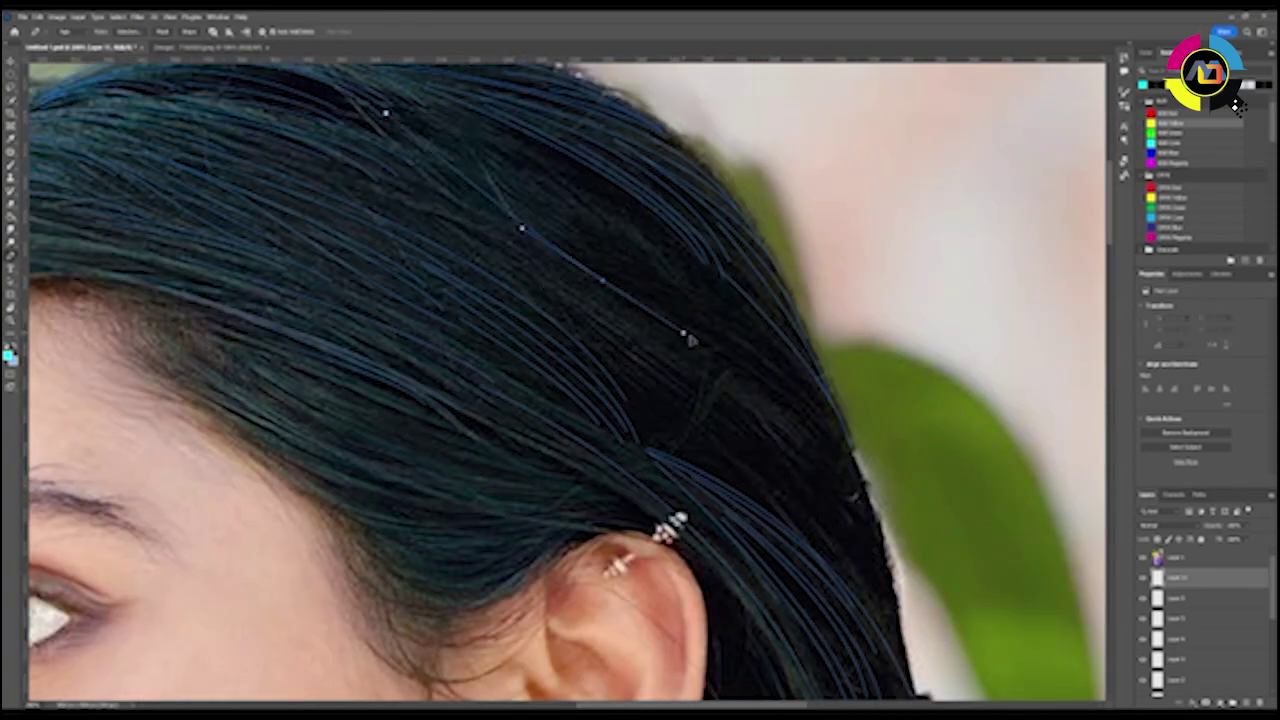
click(473, 173)
drag(592, 271, 720, 335)
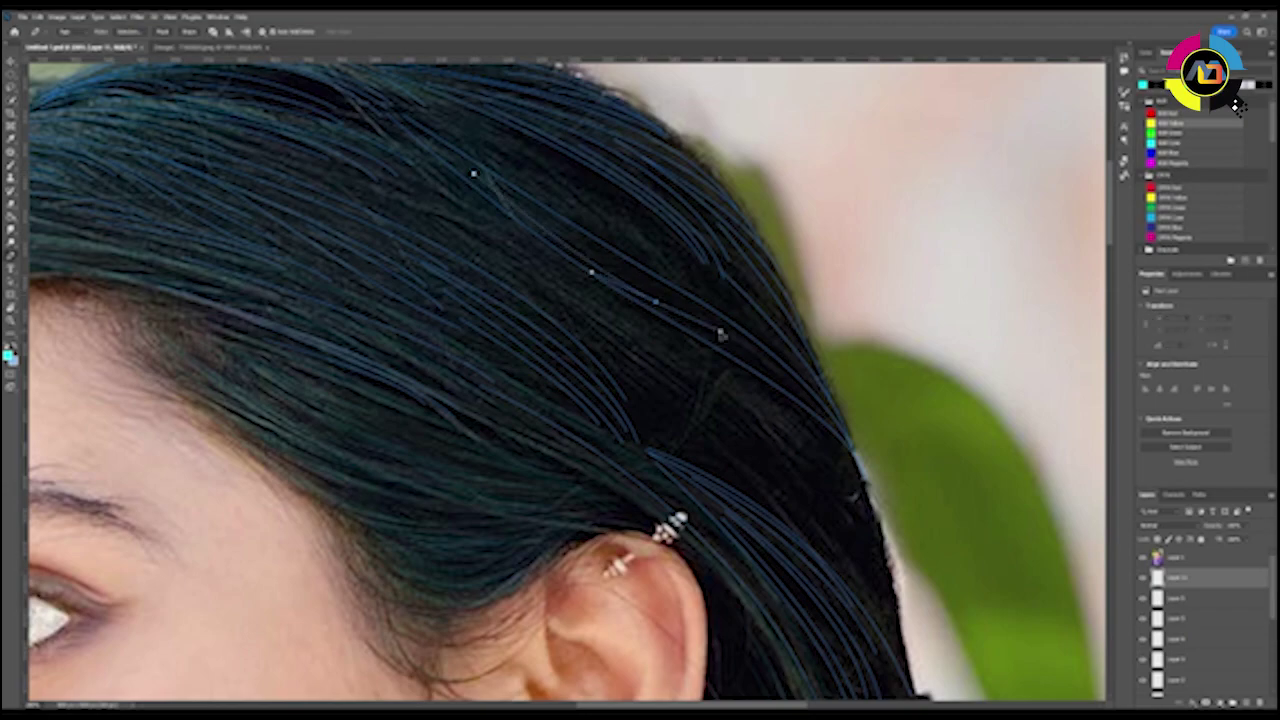
drag(834, 463, 860, 500)
key(Return)
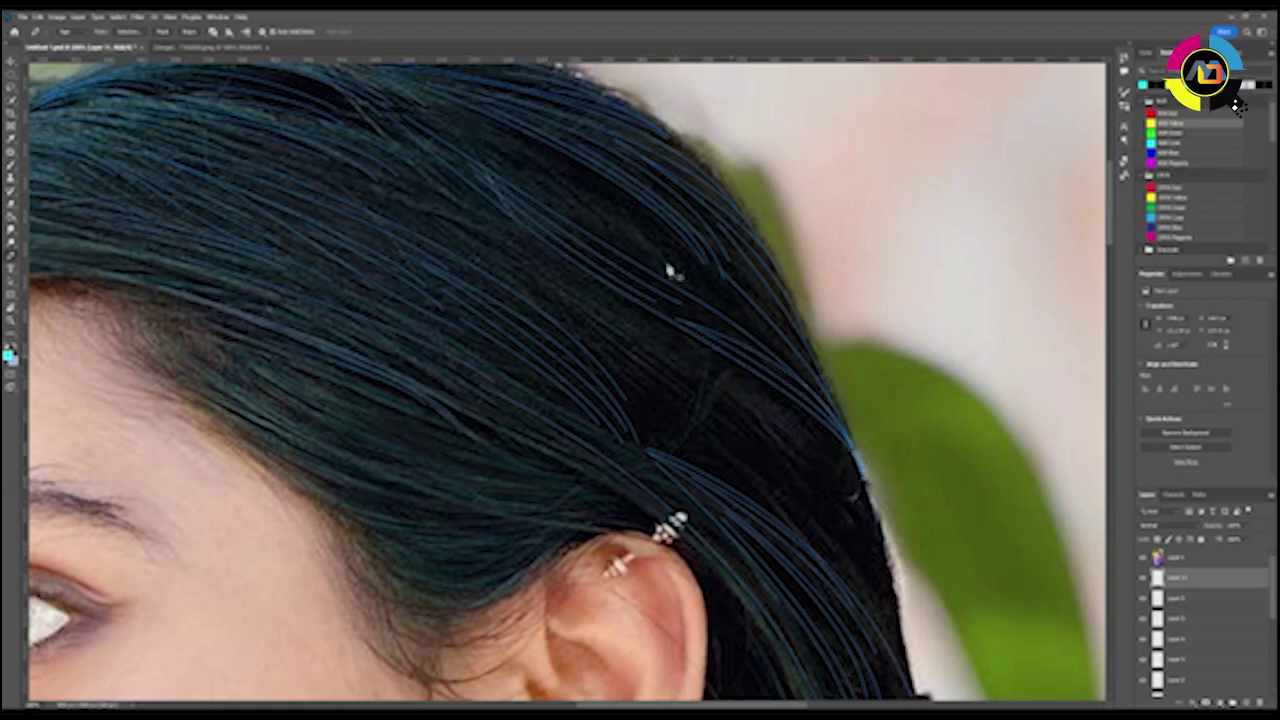
click(590, 214)
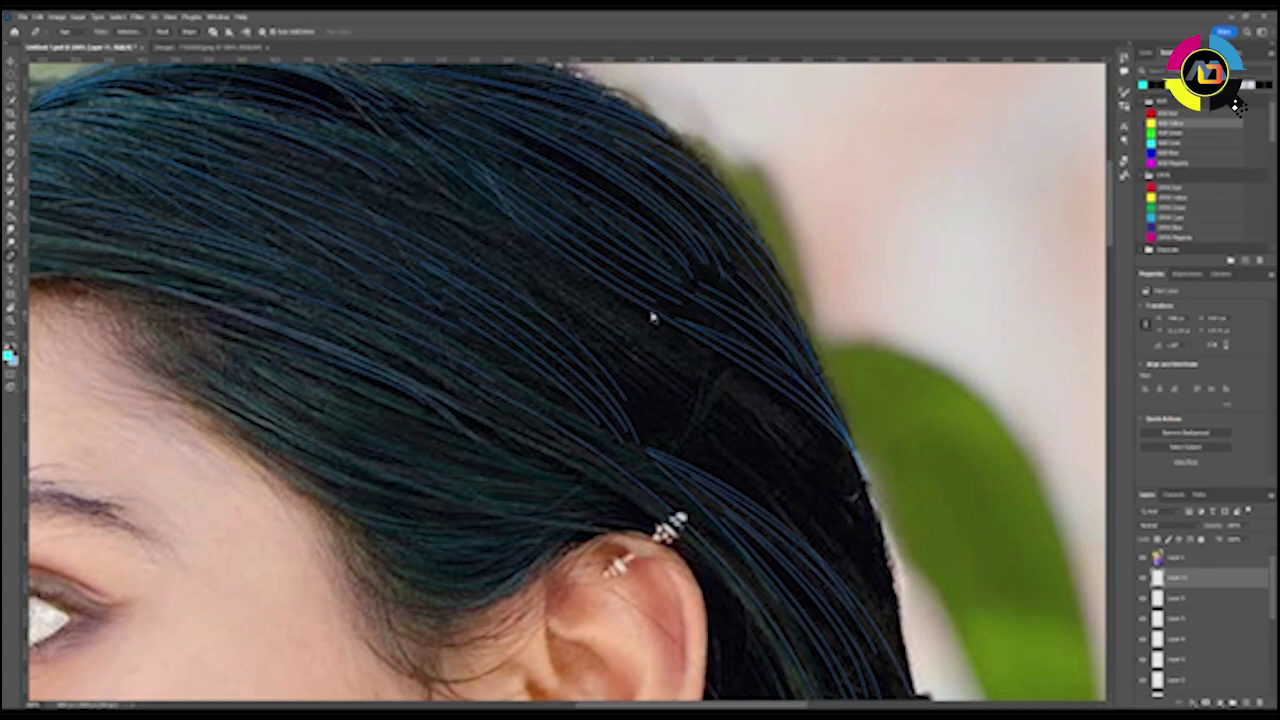
key(ctrl+minus)
click(644, 450)
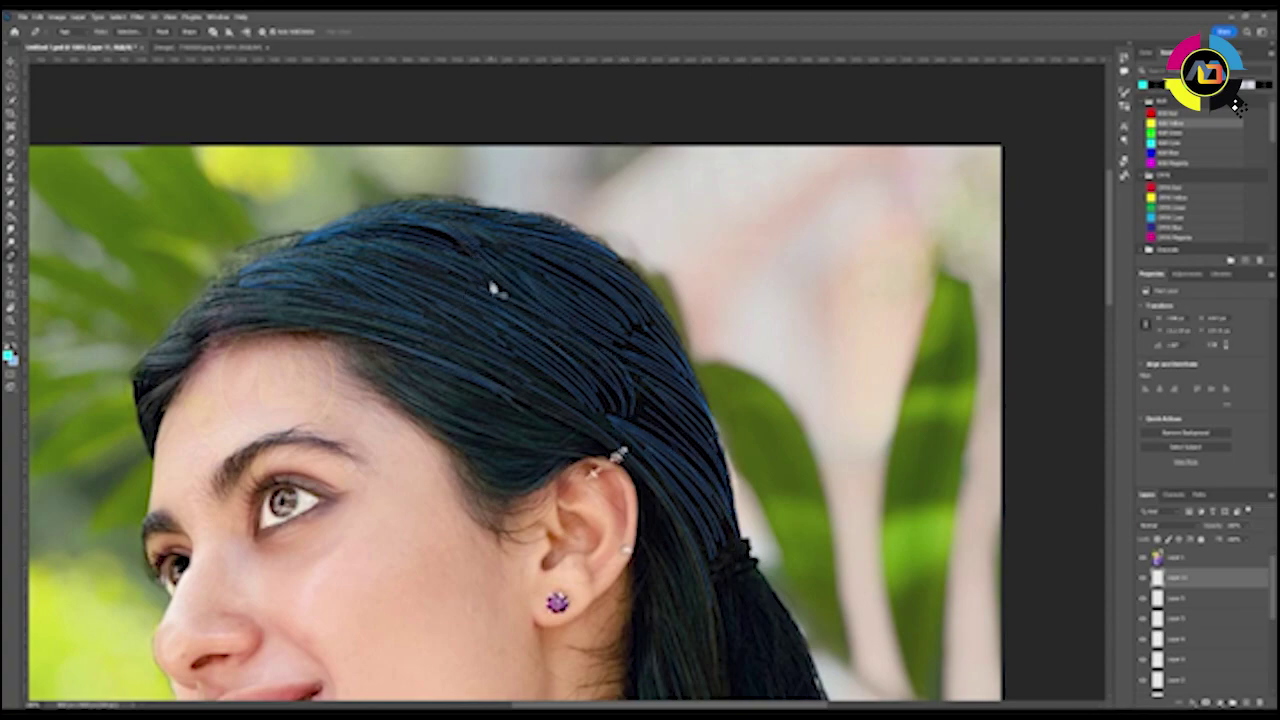
- Paint flowing blue strands down the ponytail and along the hair beside the neck
scroll(507, 412, down, 3)
scroll(507, 412, down, 2)
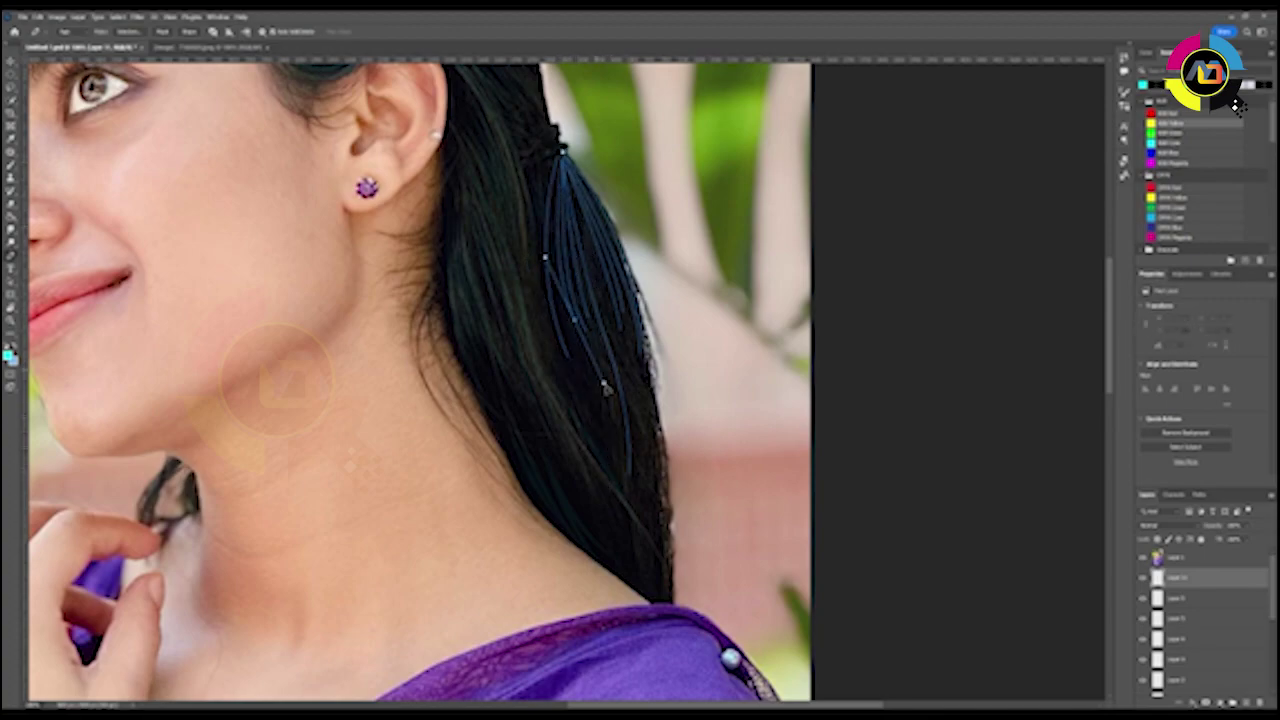
drag(620, 474, 622, 462)
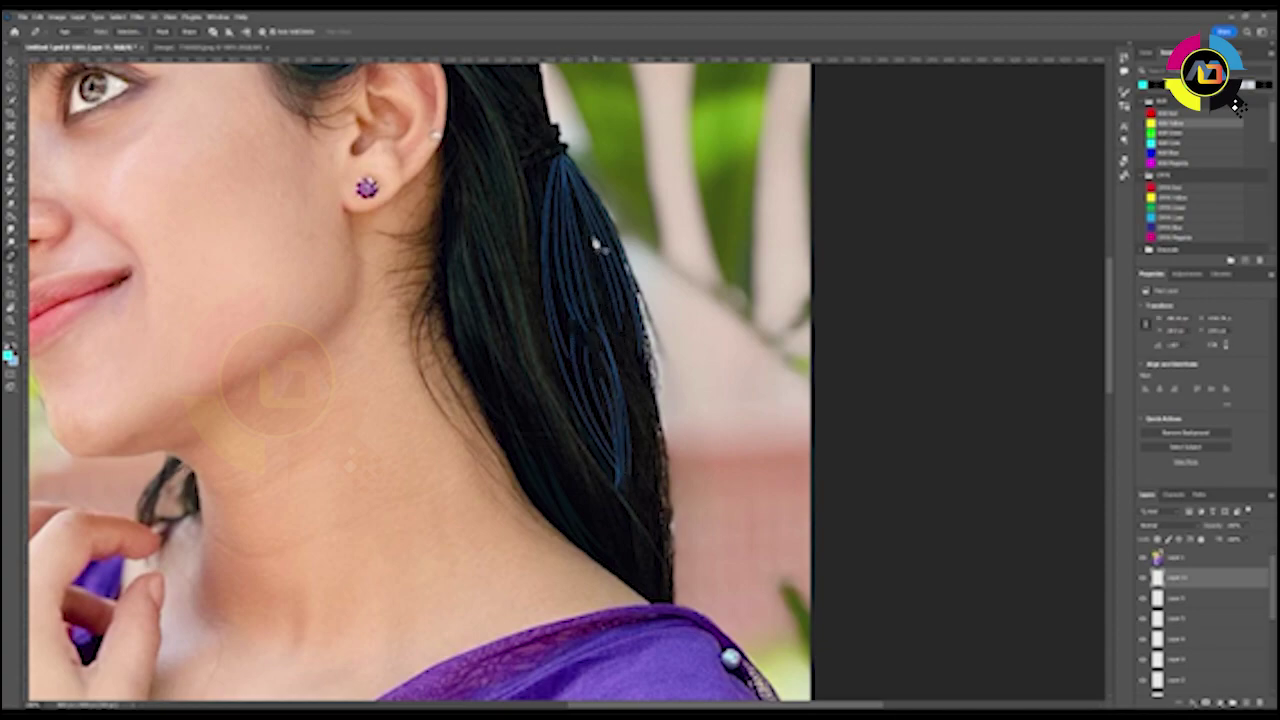
mouse_move(634, 371)
mouse_down()
mouse_move(612, 226)
mouse_move(571, 180)
mouse_up()
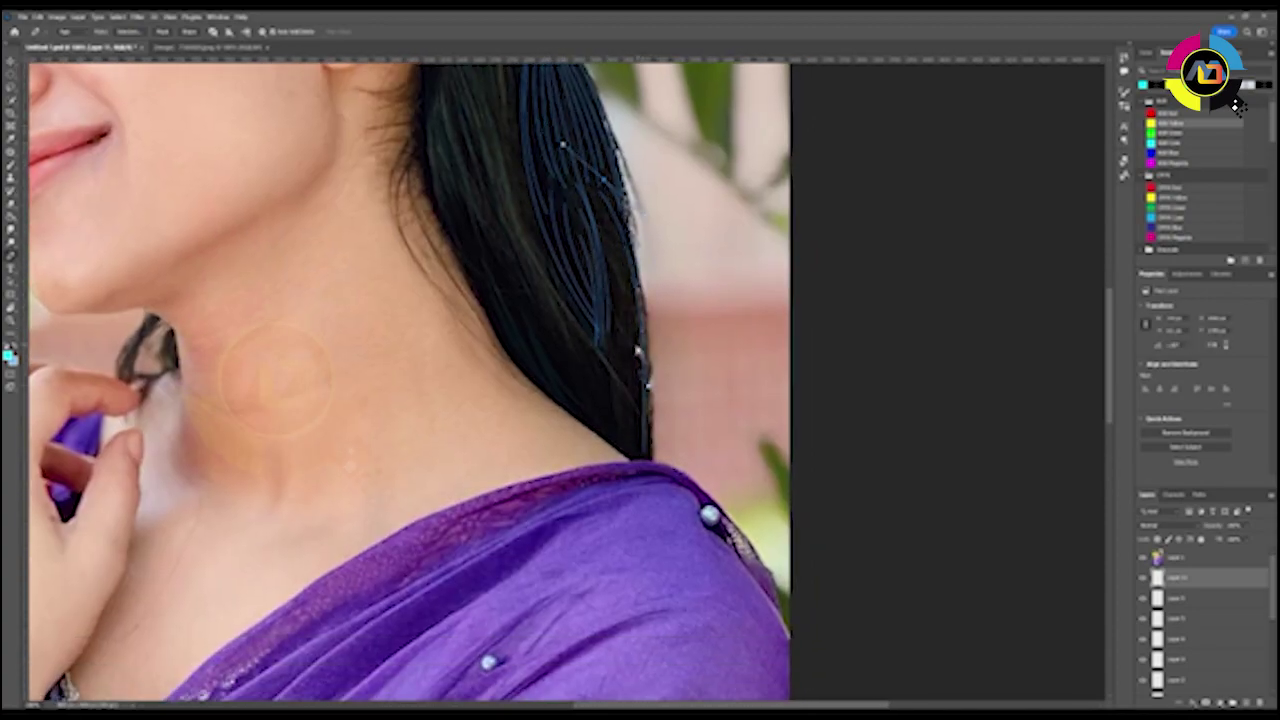
scroll(624, 406, down, 2)
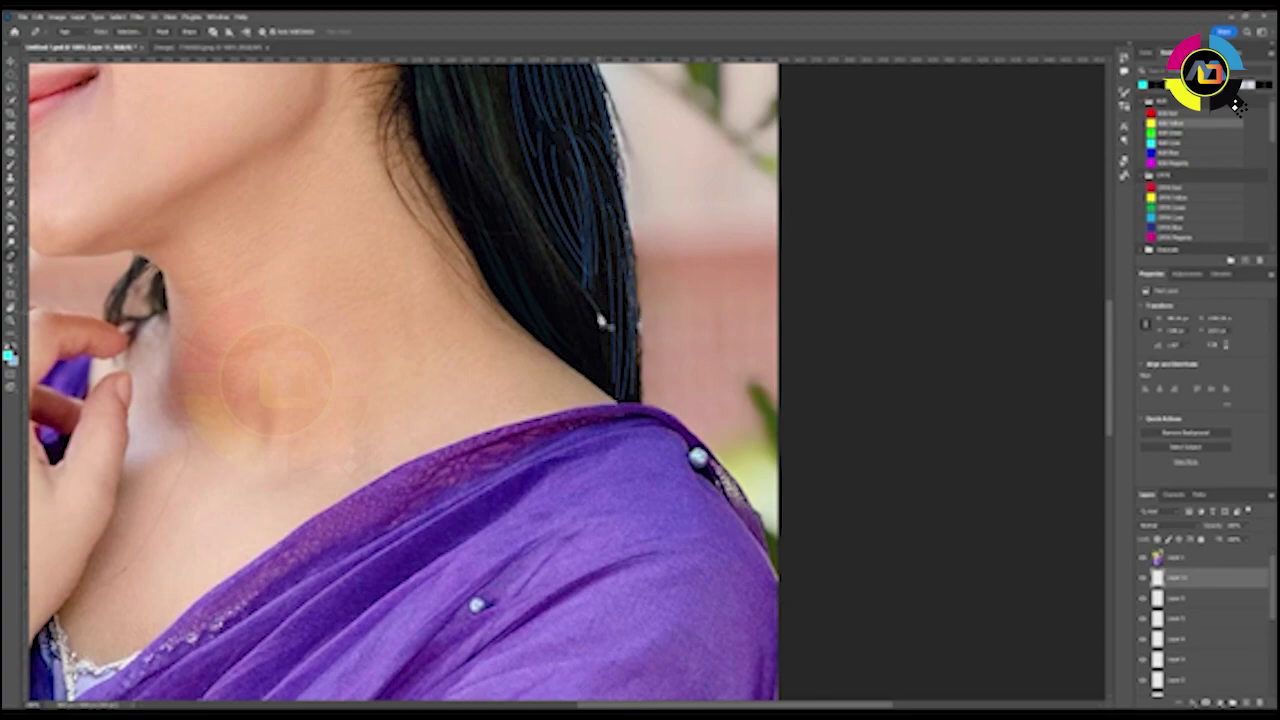
drag(624, 406, 592, 362)
key(ctrl+0)
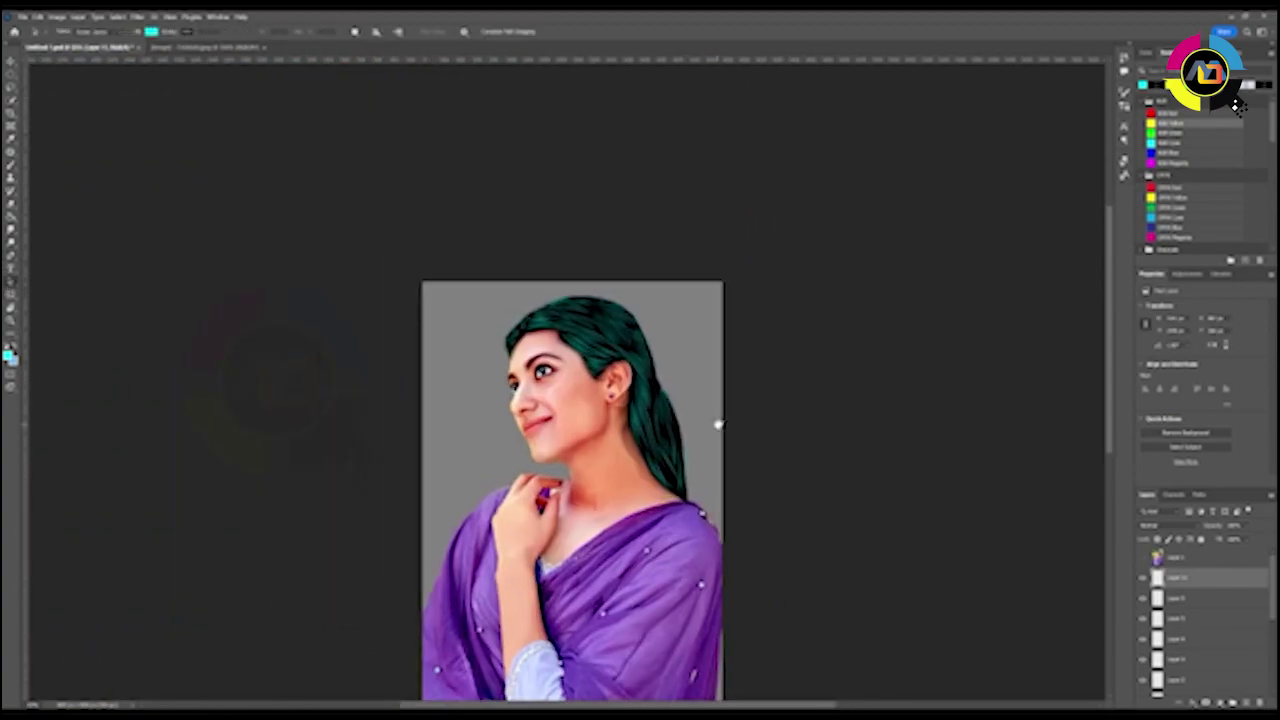
- Rename the third layer, return the hair from teal to dark, and add a new layer
key(ctrl+plus)
double_click(1176, 597)
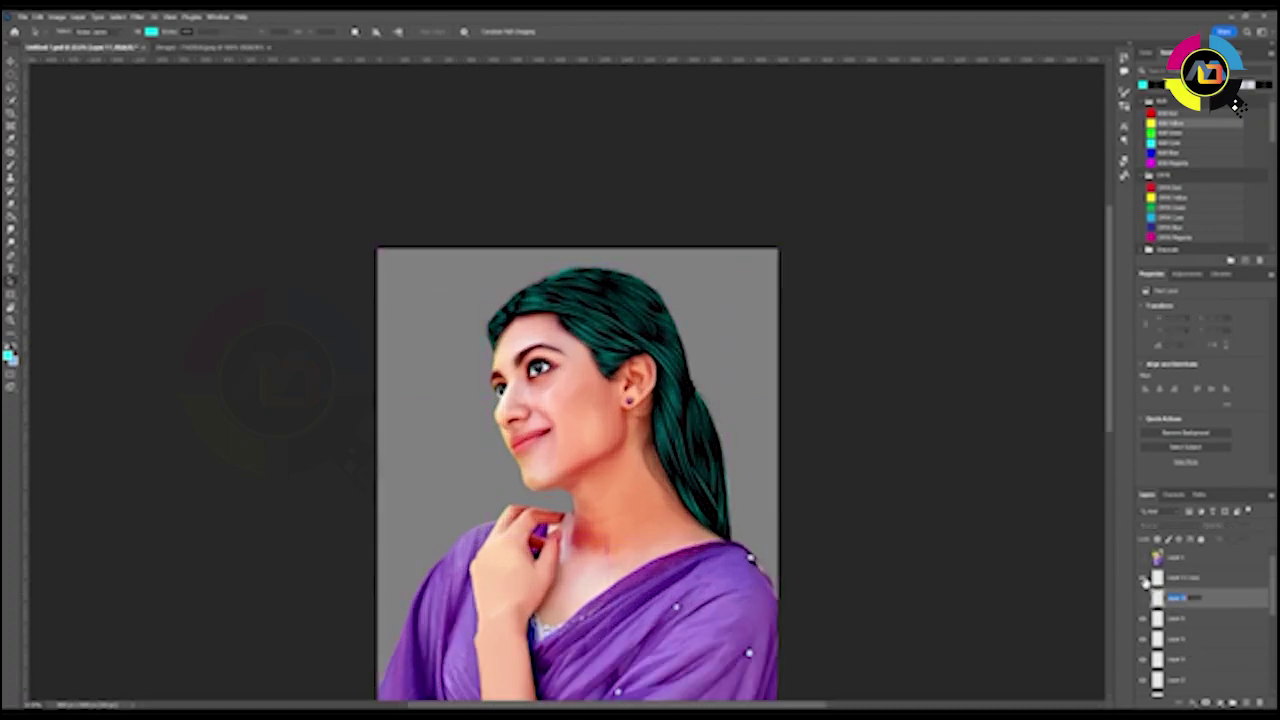
click(1185, 577)
key(w)
key(ctrl+j)
- Test a yellow-green brush tint over the top of the hair, then undo it
click(1165, 162)
key(b)
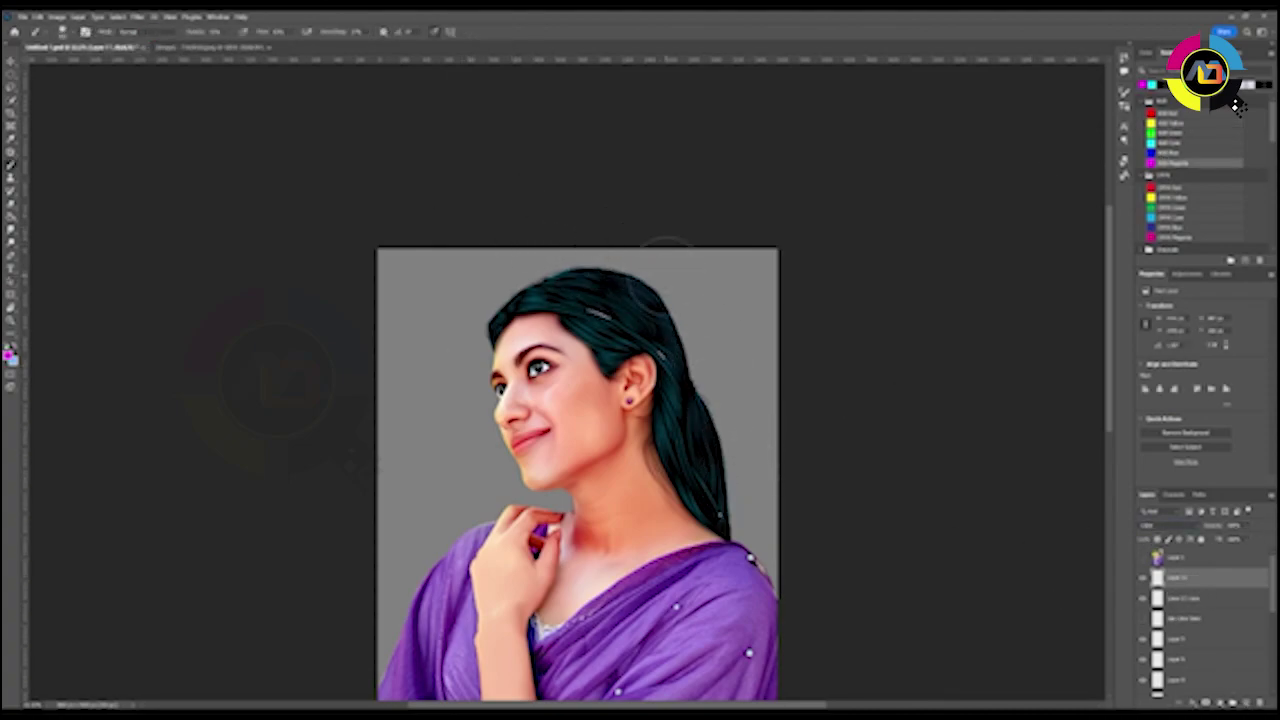
drag(790, 490, 776, 414)
click(1168, 132)
click(1168, 122)
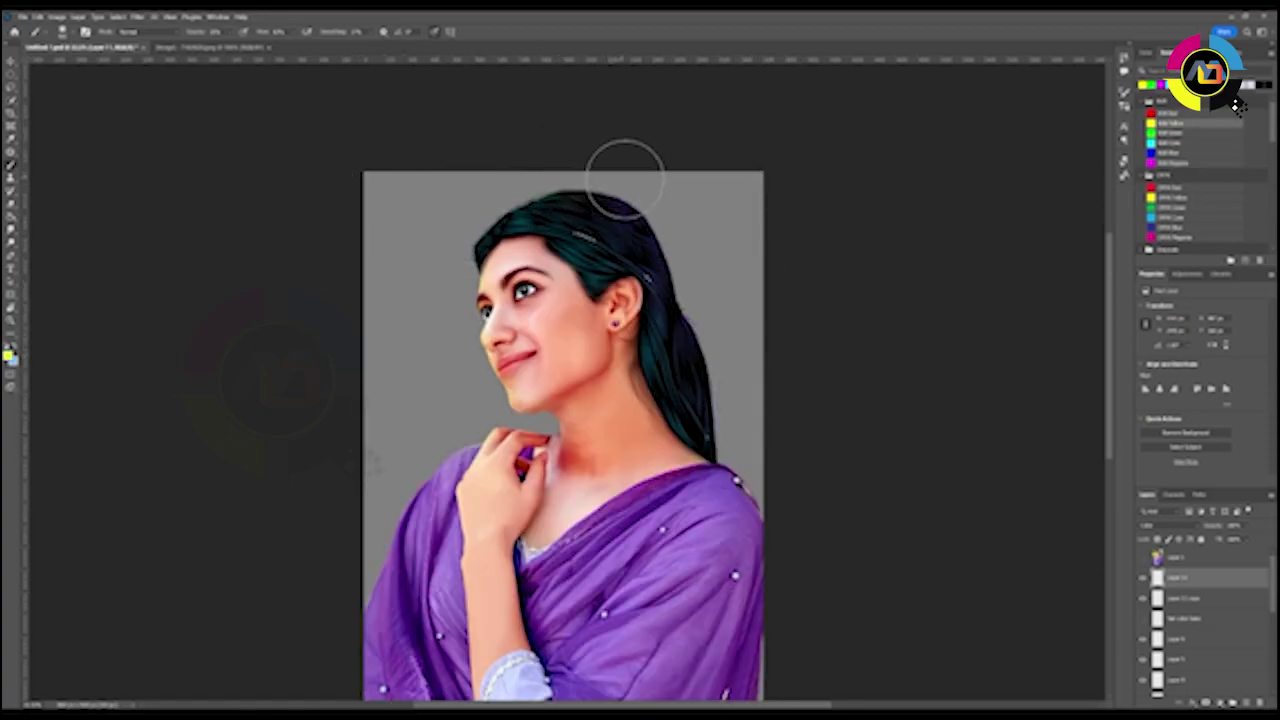
drag(532, 163, 658, 352)
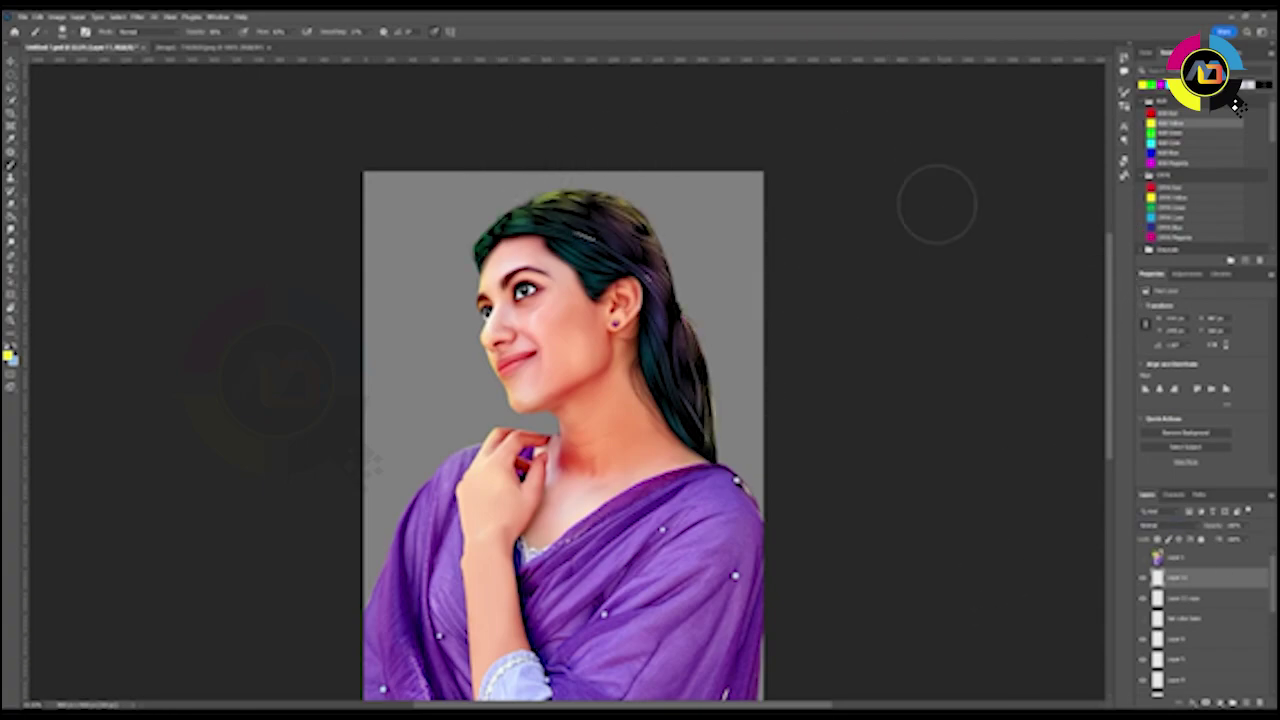
key(ctrl+z)
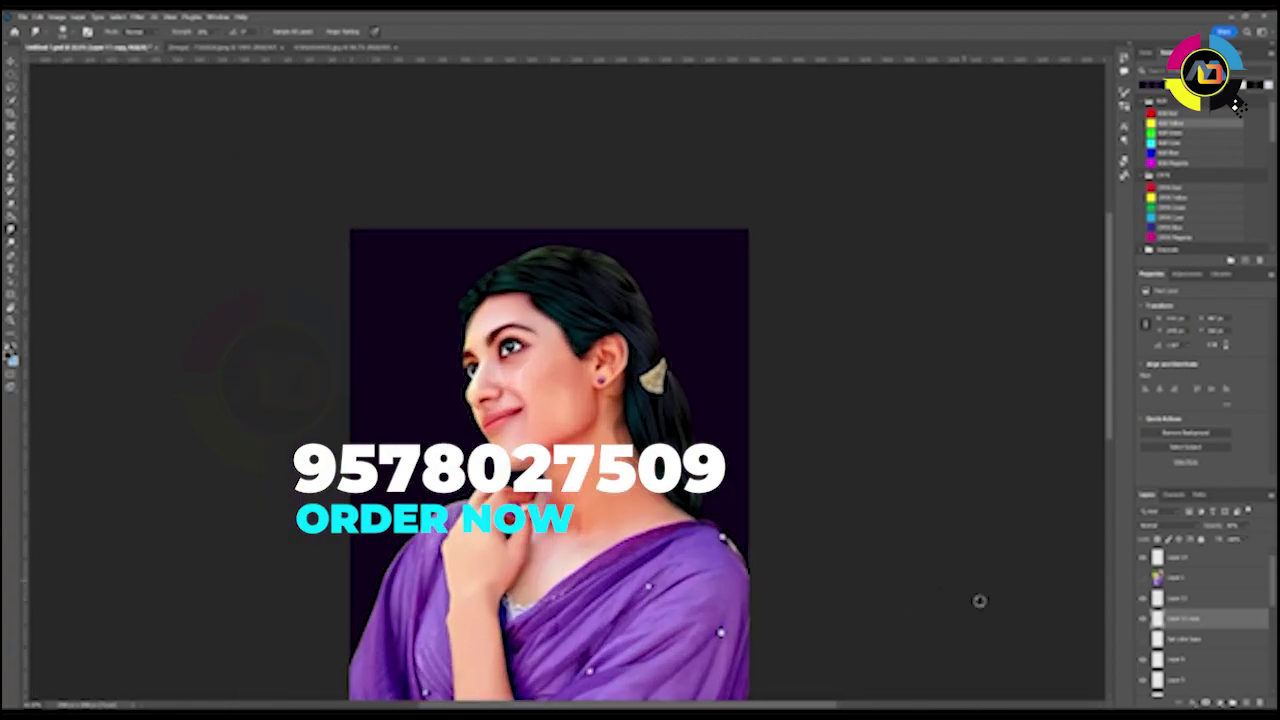
- Load the Layer 13 copy's outline as a selection, zoom in, and pick a smaller brush
click(1215, 597)
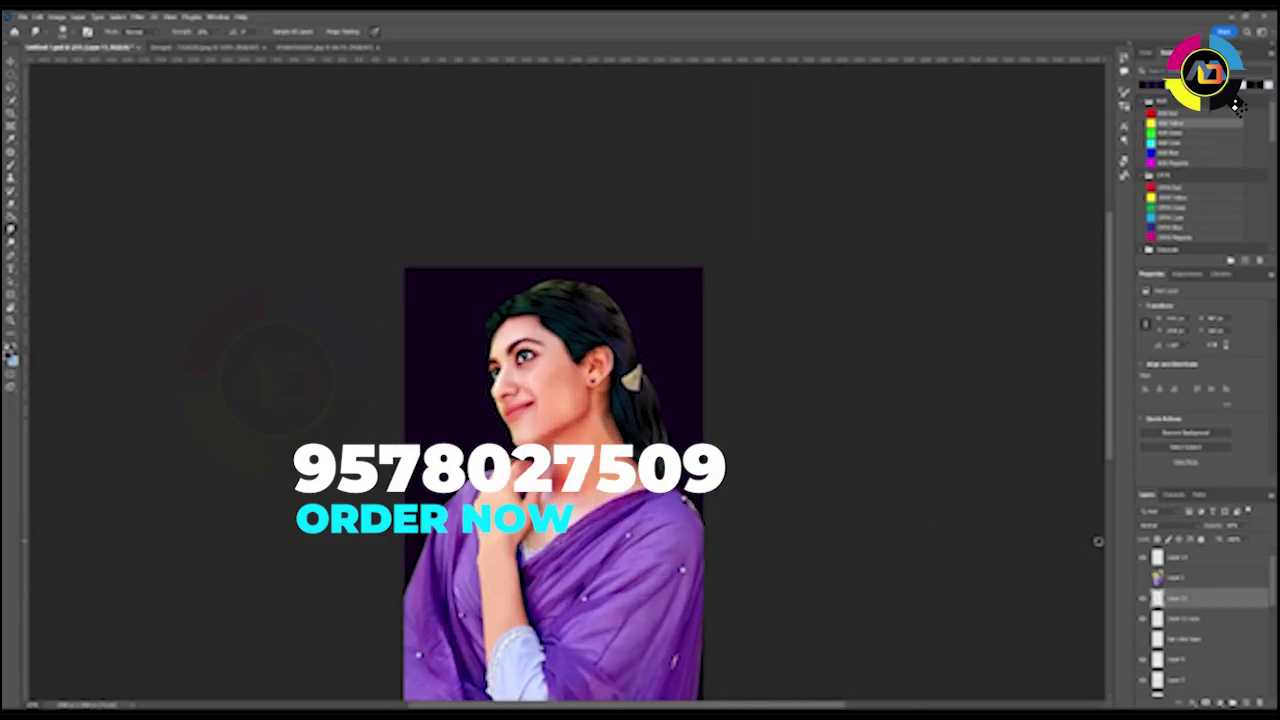
click(1207, 620)
key(ctrl+plus)
key(ctrl+minus)
key(ctrl+minus)
key(ctrl+plus)
key(ctrl+plus)
key(ctrl+minus)
key(ctrl+plus)
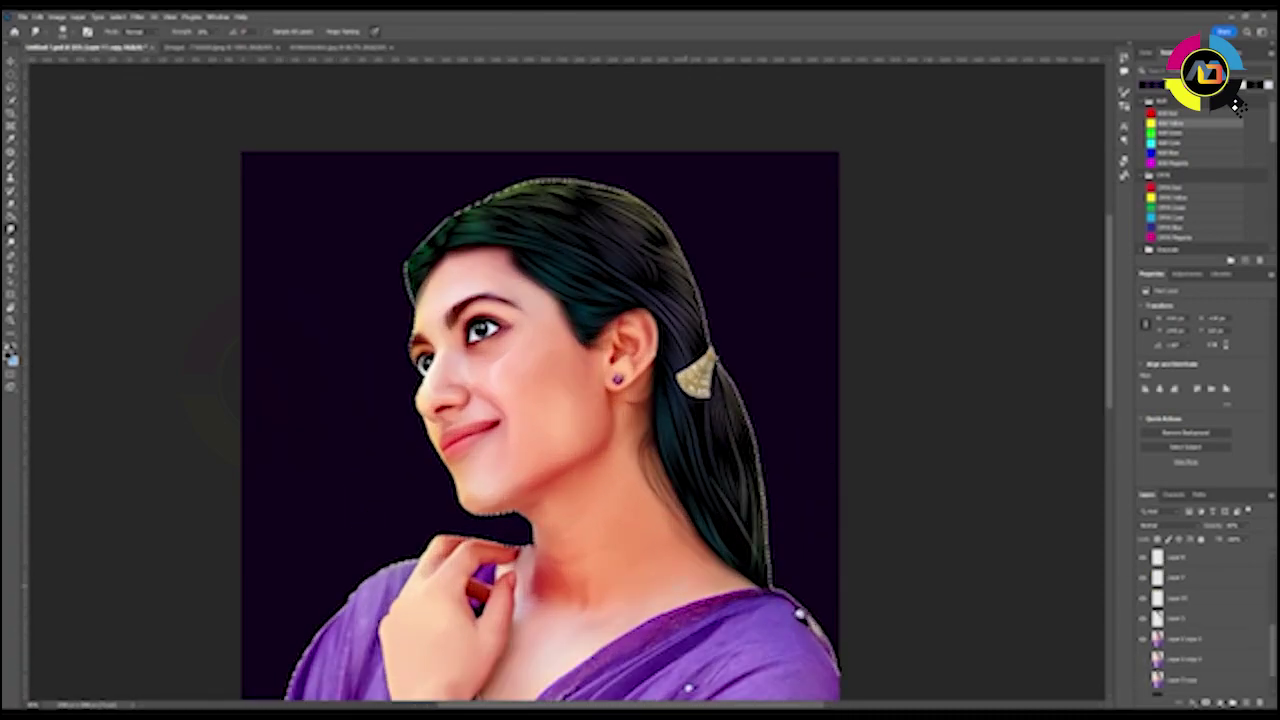
key(ctrl+plus)
key(b)
key(bracketleft)
key(bracketleft)
key(bracketleft)
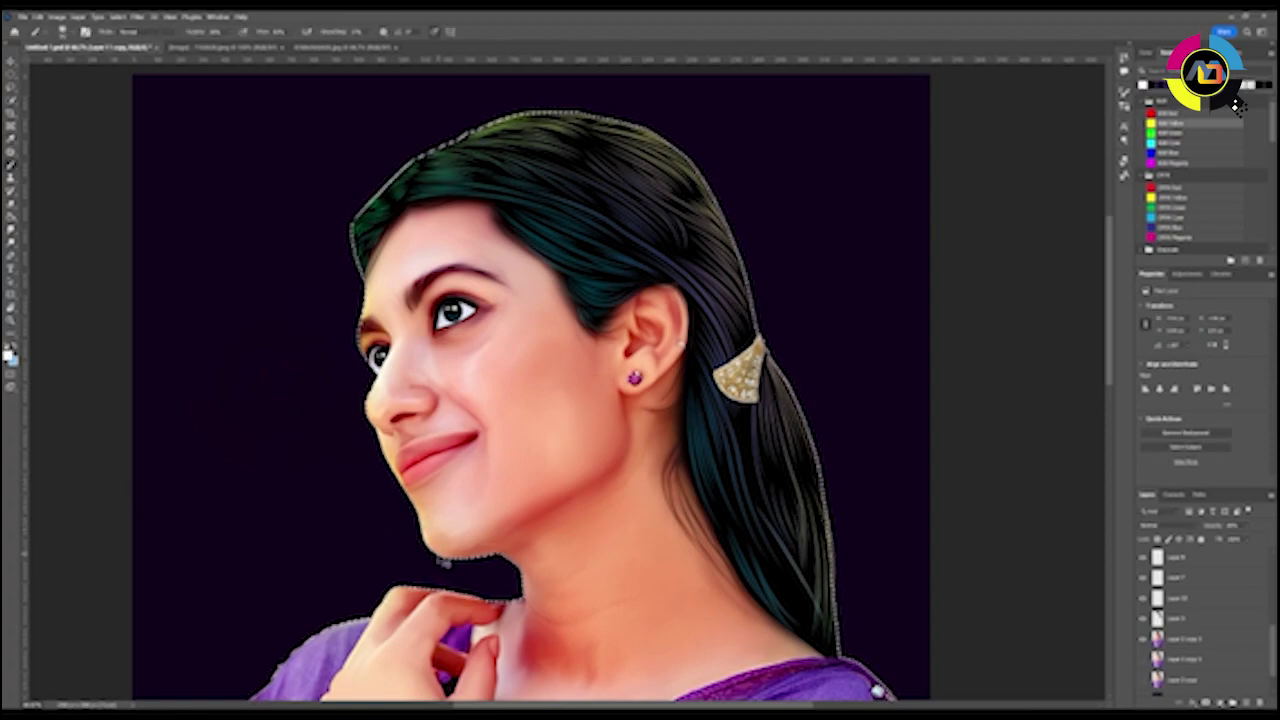
- Add a new empty layer and zoom in on the woman's eyes
key(ctrl+j)
drag(420, 548, 520, 524)
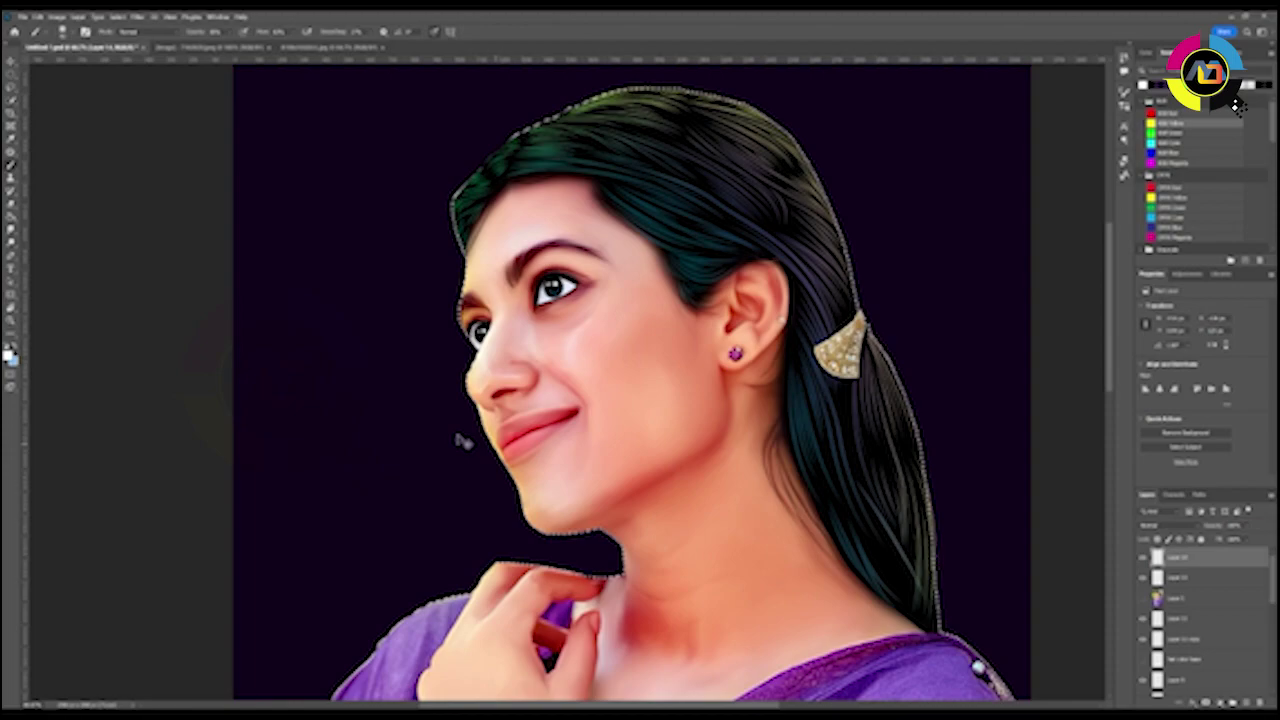
key(ctrl+plus)
drag(474, 520, 553, 585)
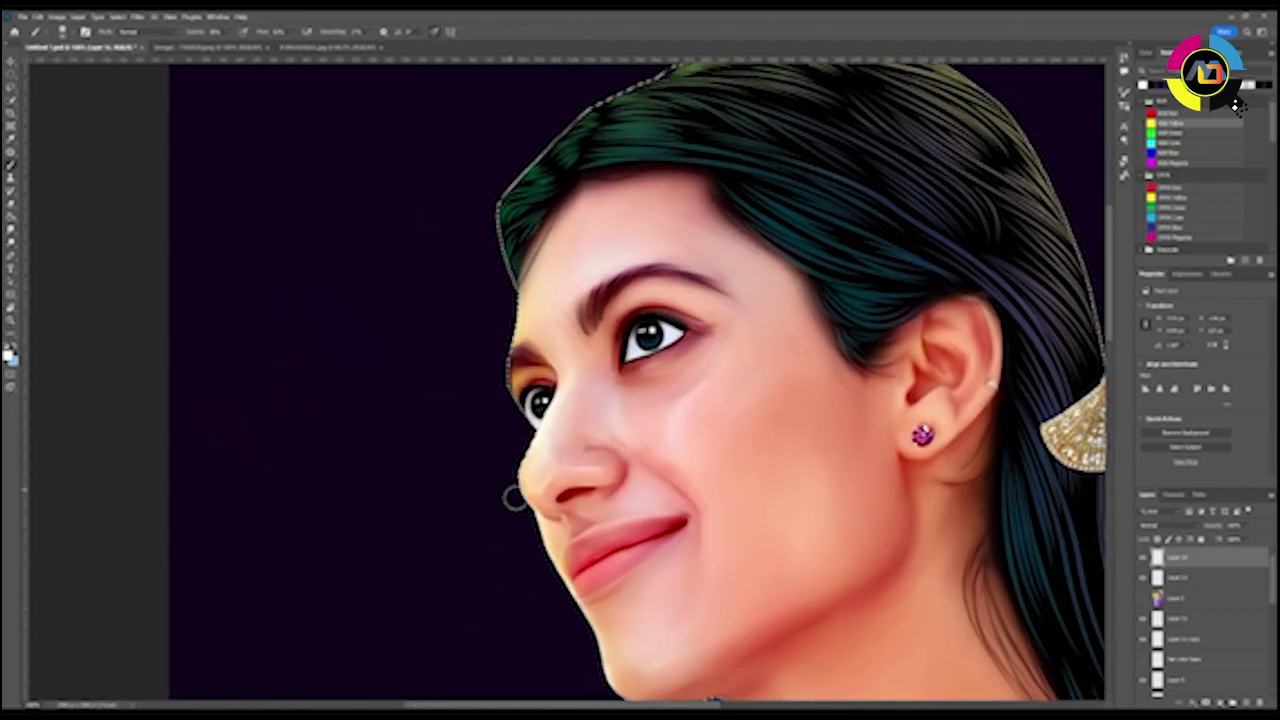
drag(509, 457, 575, 610)
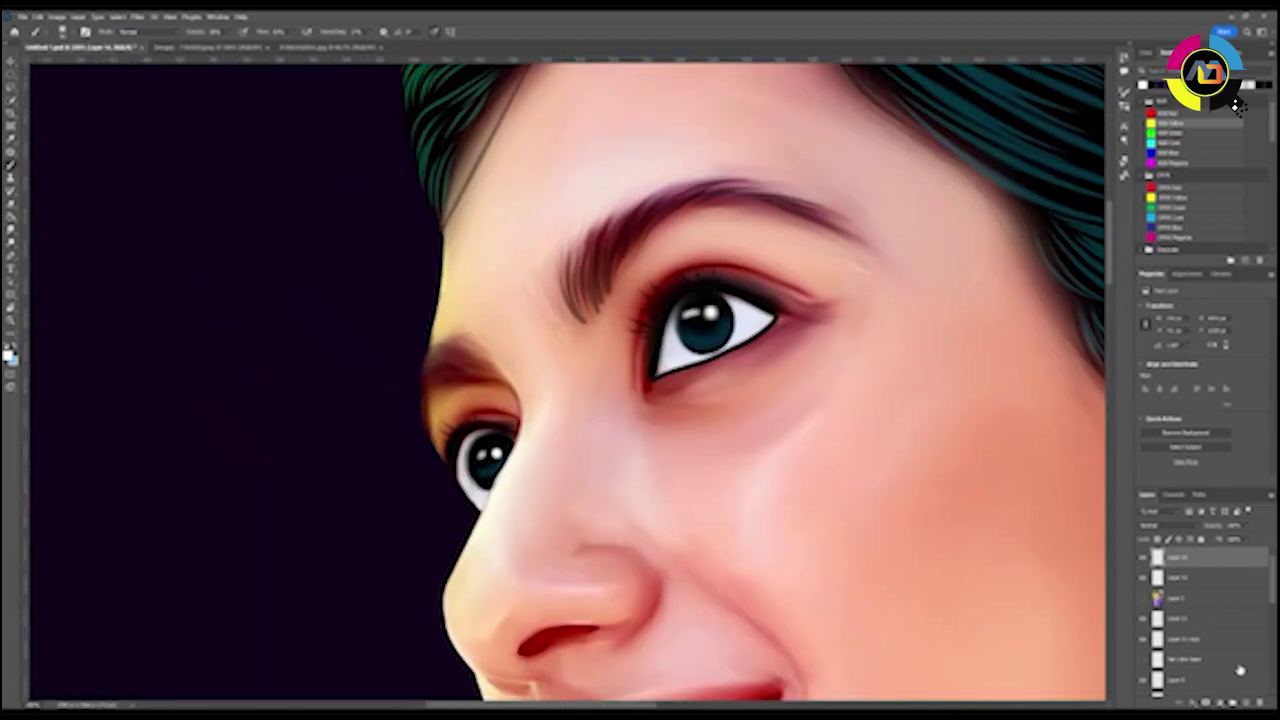
- Trace a Pen path along the far eye's lid for purple shading
key(b)
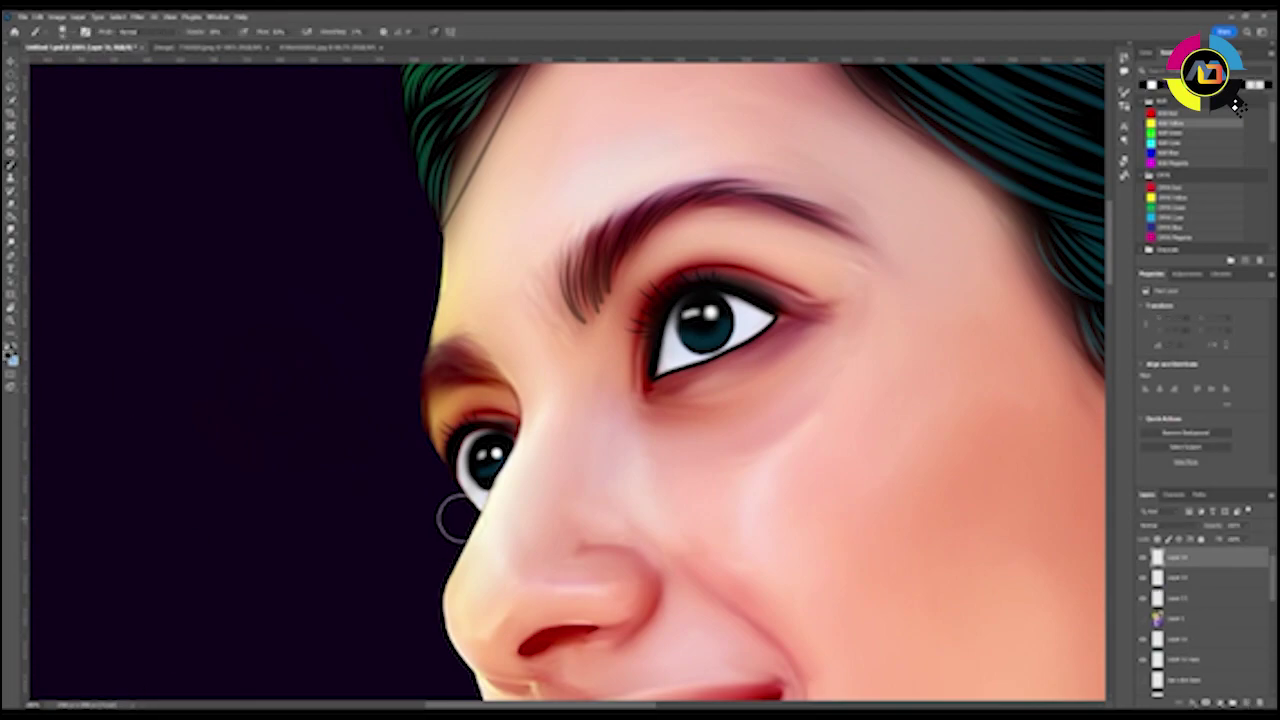
key(i)
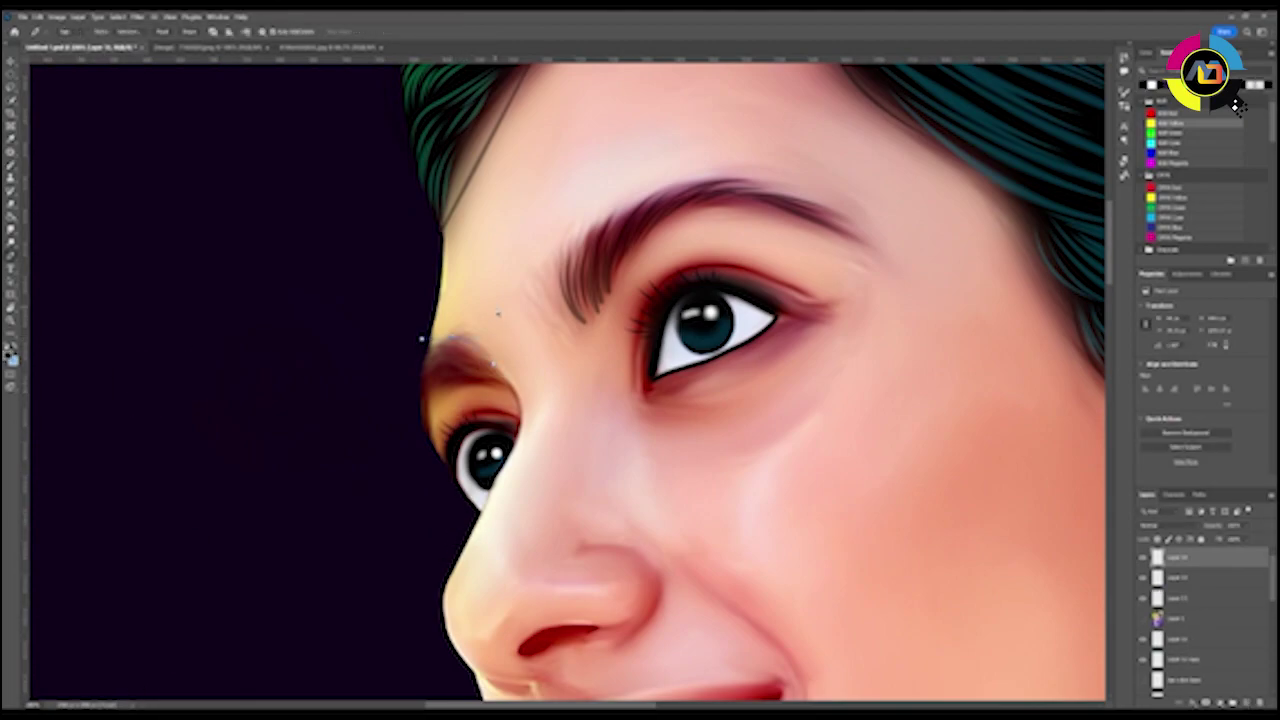
click(416, 389)
click(491, 373)
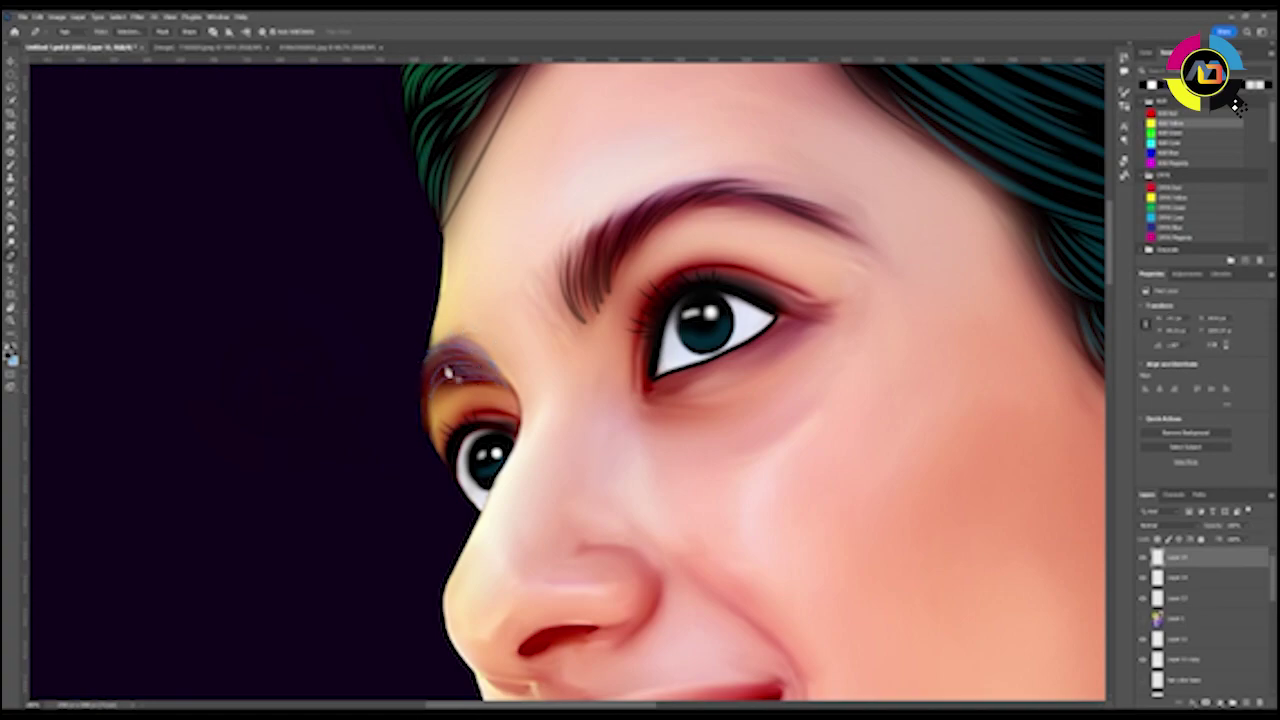
click(466, 358)
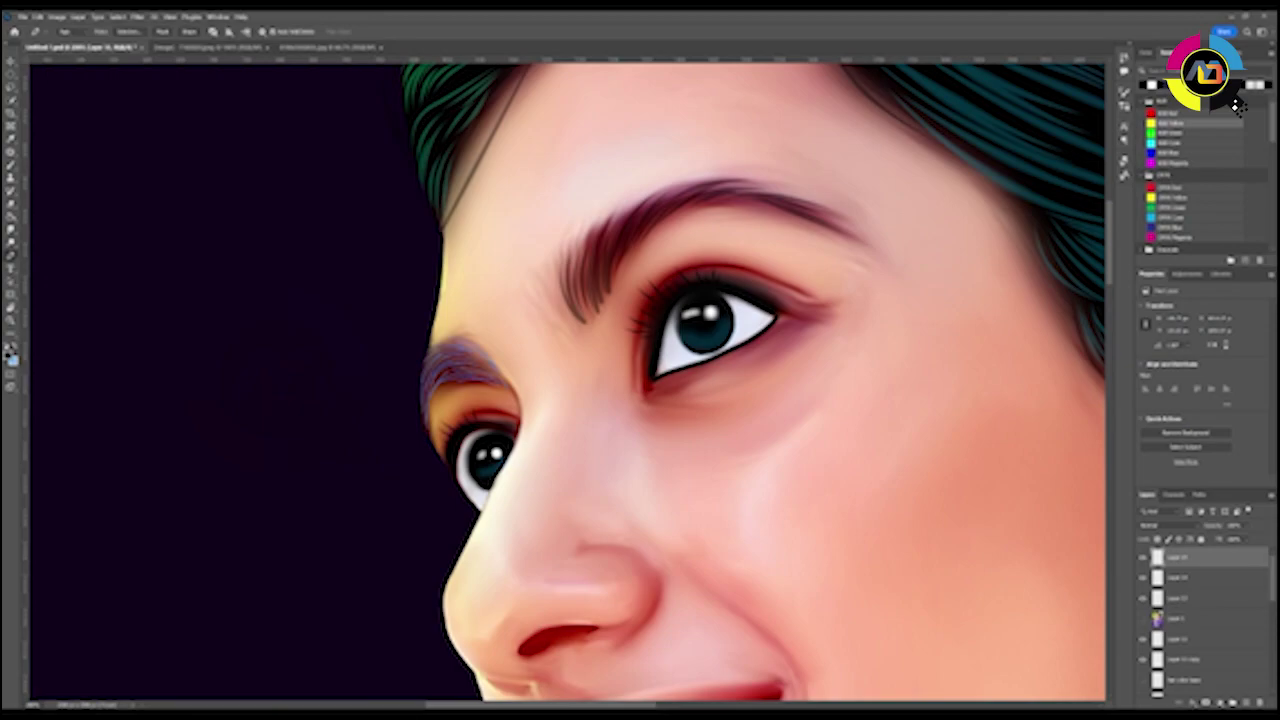
key(a)
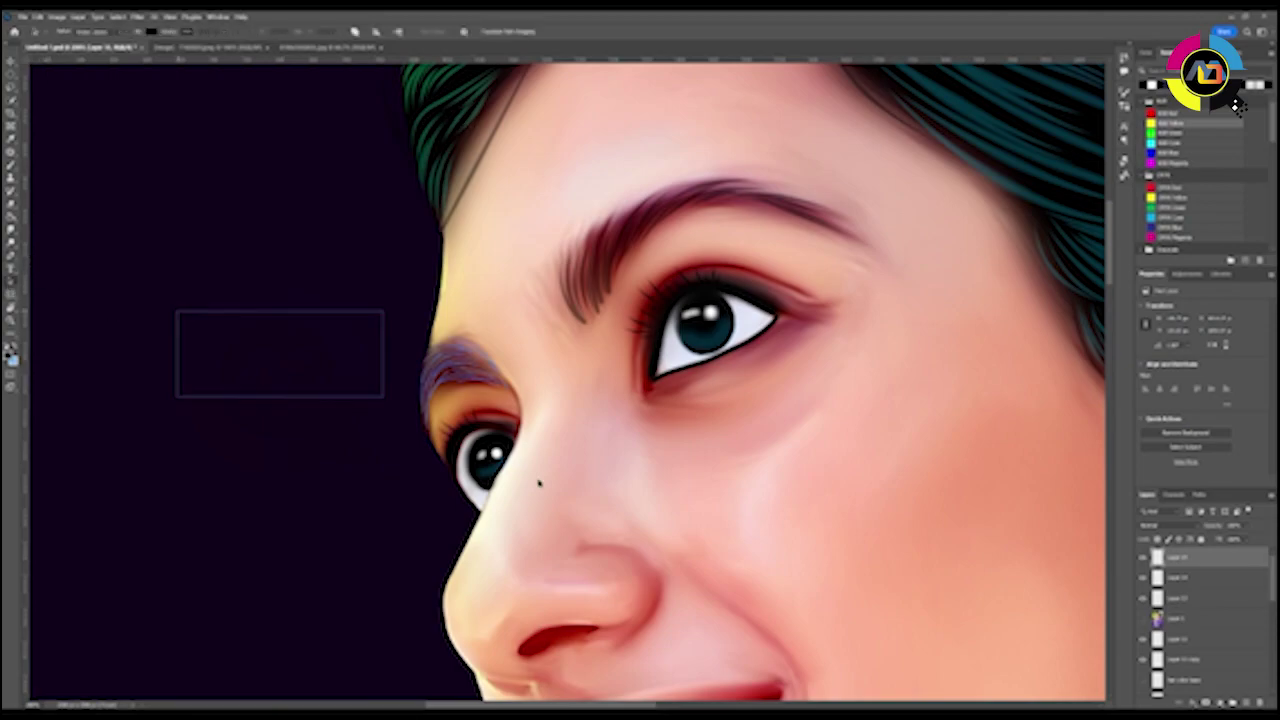
- Zoom to the nose and lips, sample skin colour, and brush and erase around the lips
key(ctrl+0)
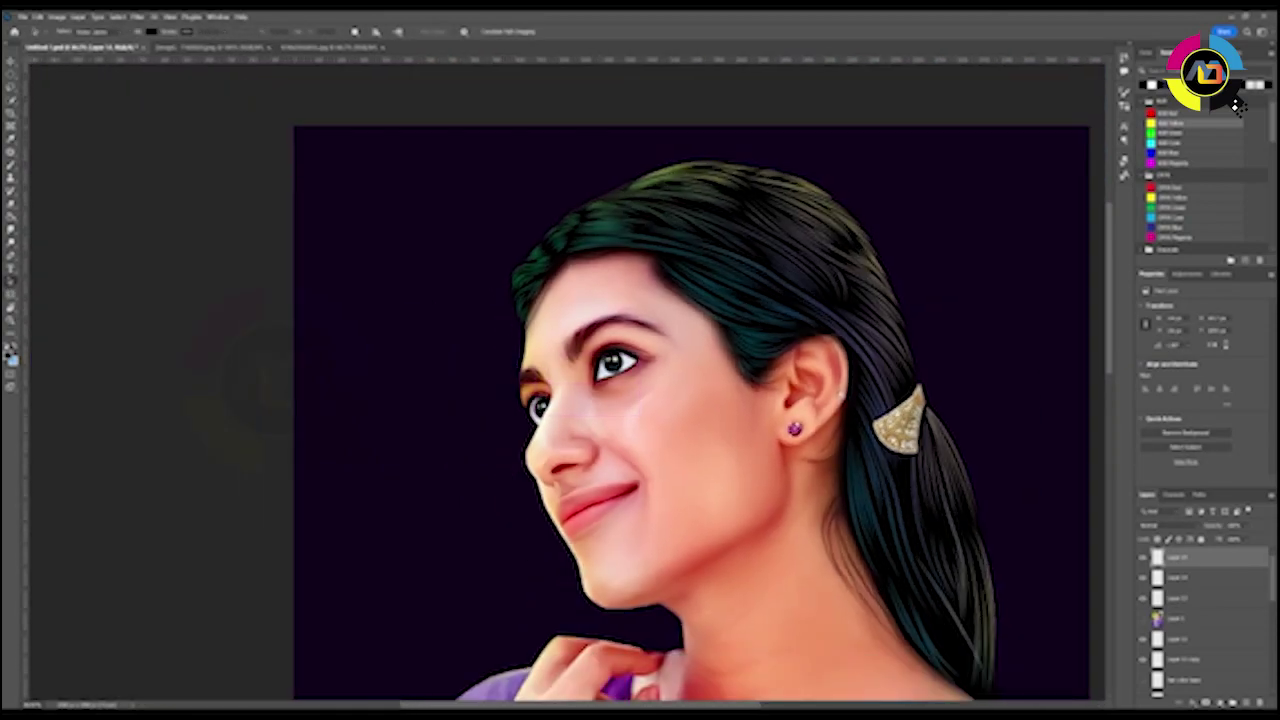
key(ctrl+plus)
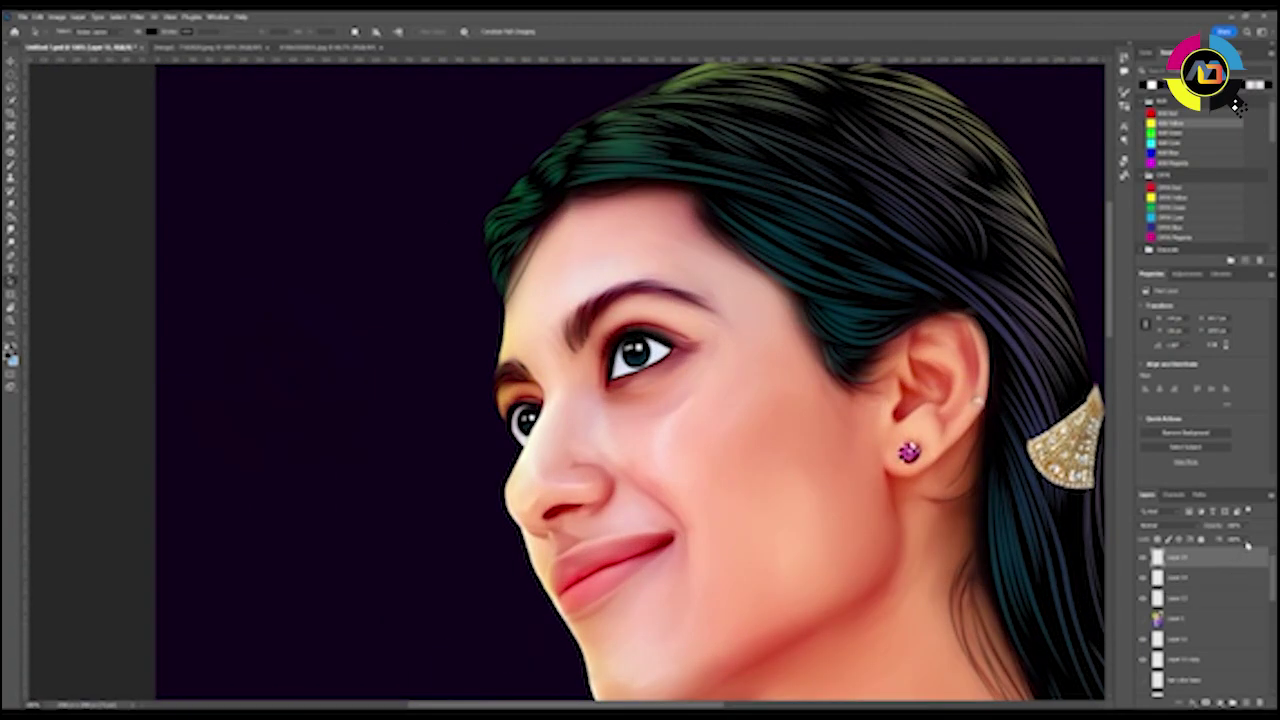
key(ctrl+0)
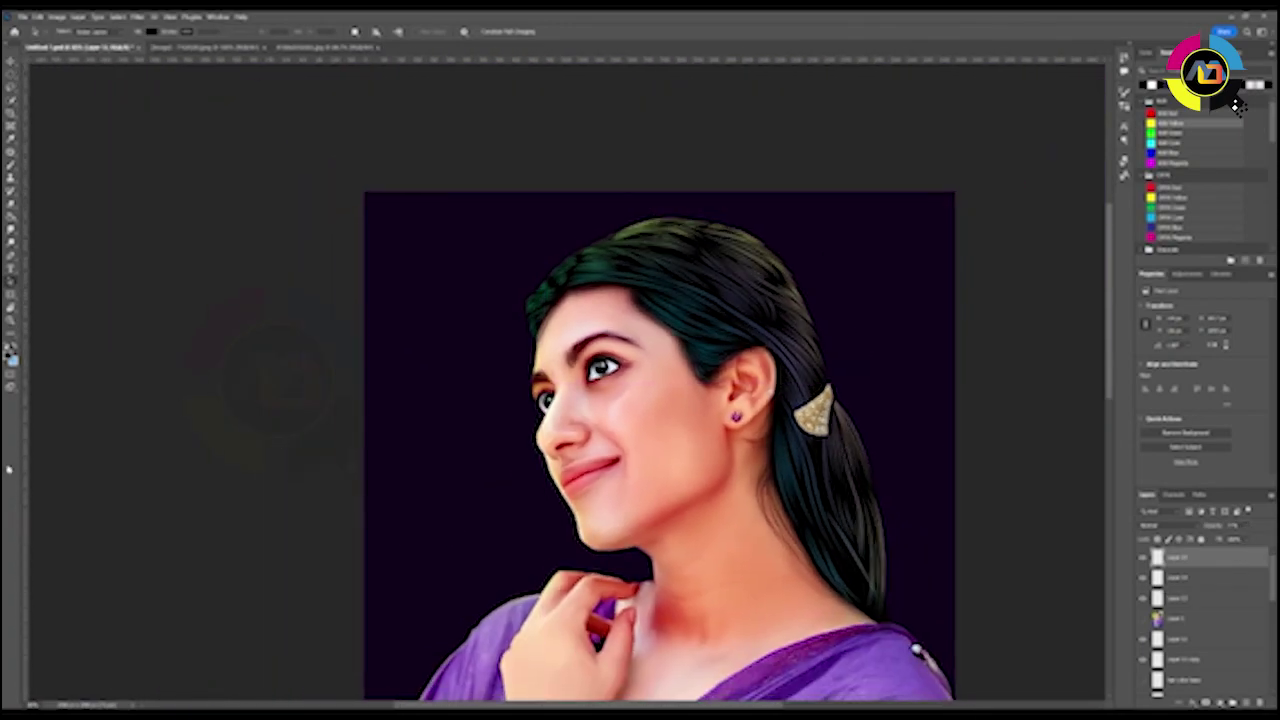
key(ctrl+plus)
drag(296, 386, 549, 445)
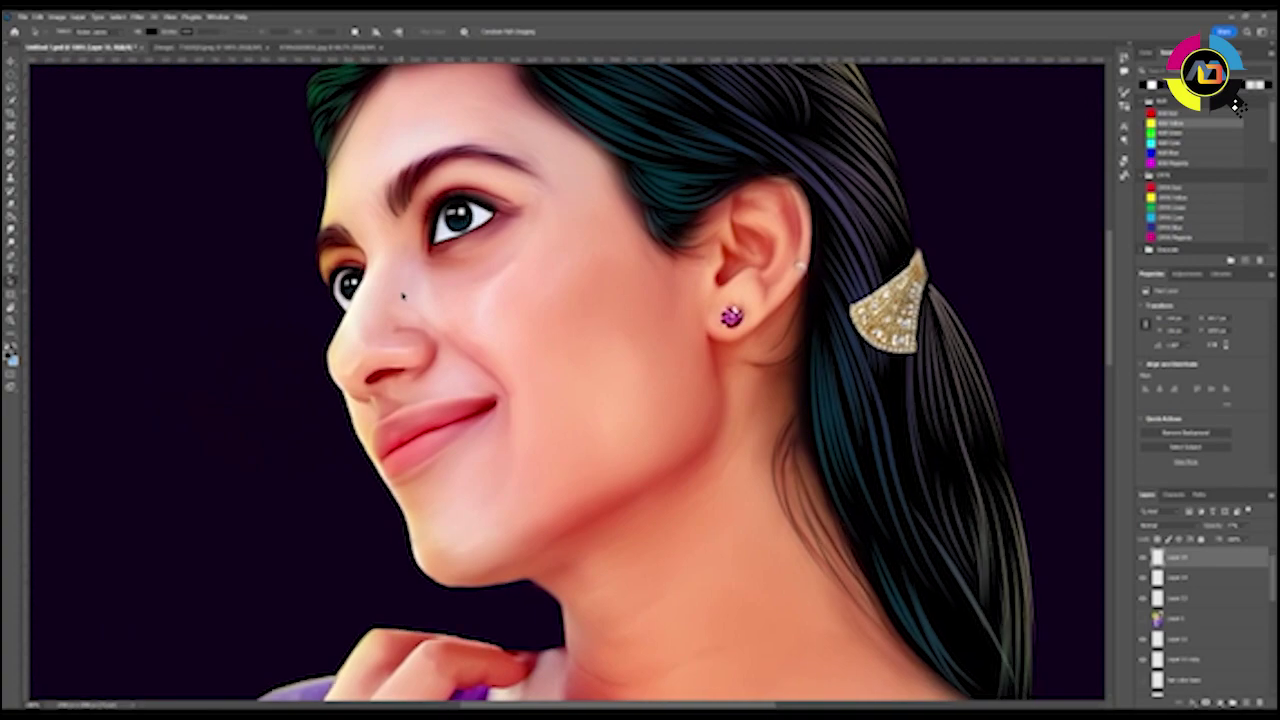
key(i)
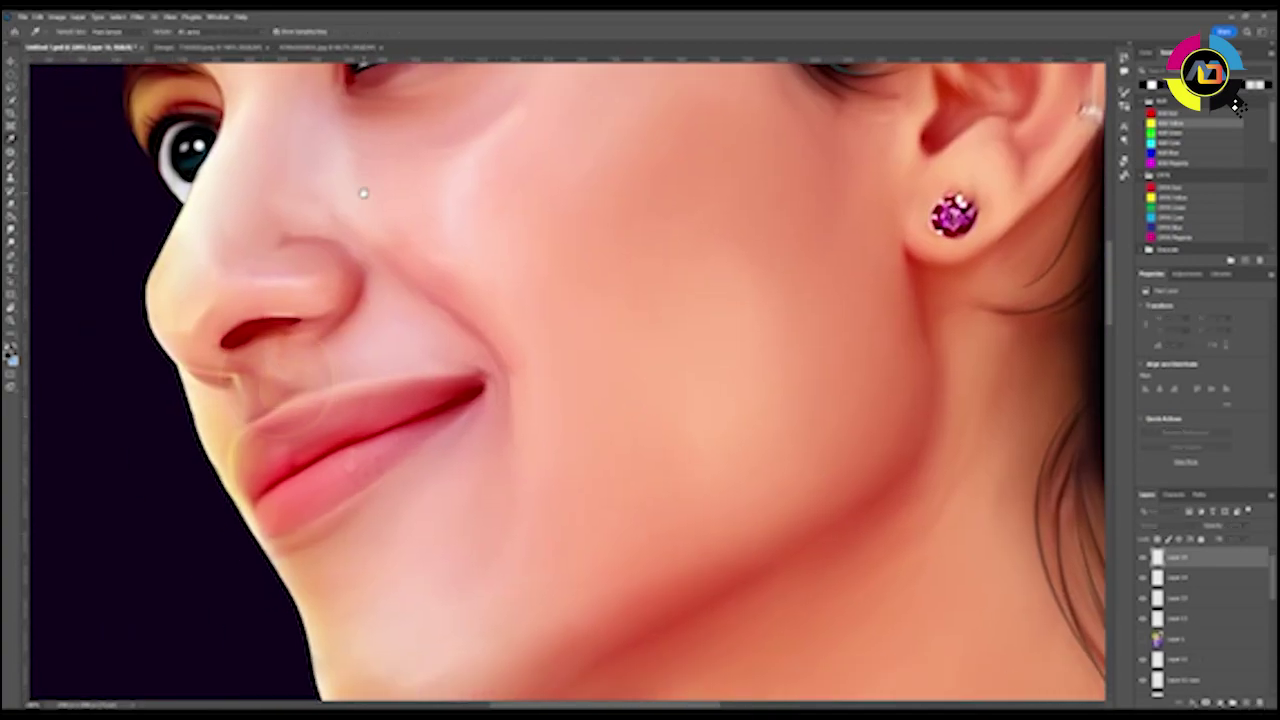
drag(423, 286, 417, 382)
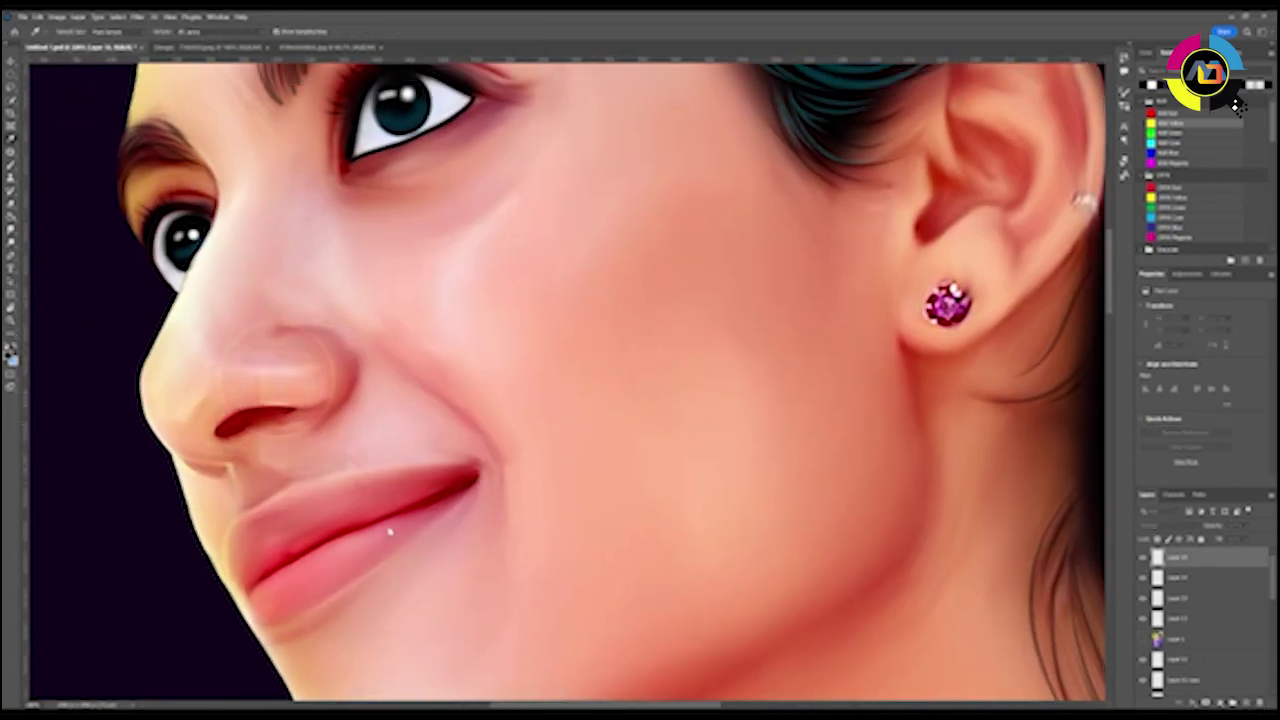
drag(350, 548, 382, 381)
key(b)
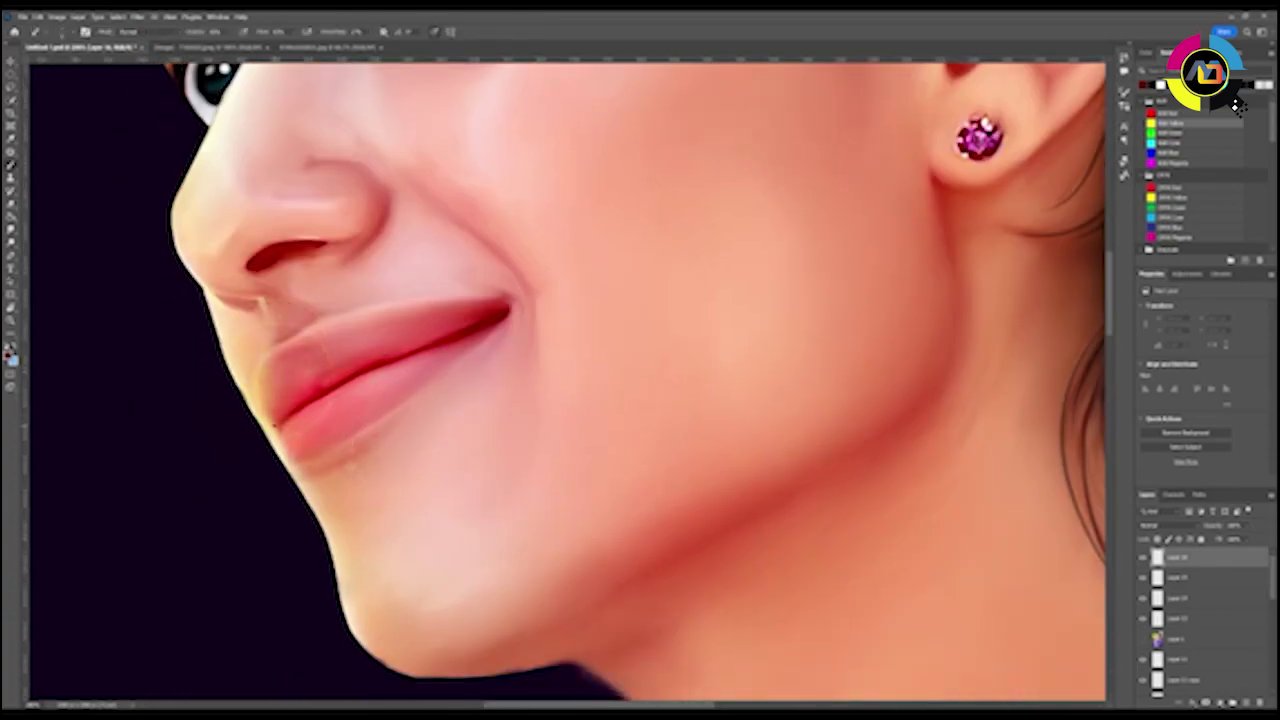
key(e)
scroll(290, 370, up, 3)
- Stroke the lower-lip path dark and trace another path along the lip edge
drag(366, 297, 370, 297)
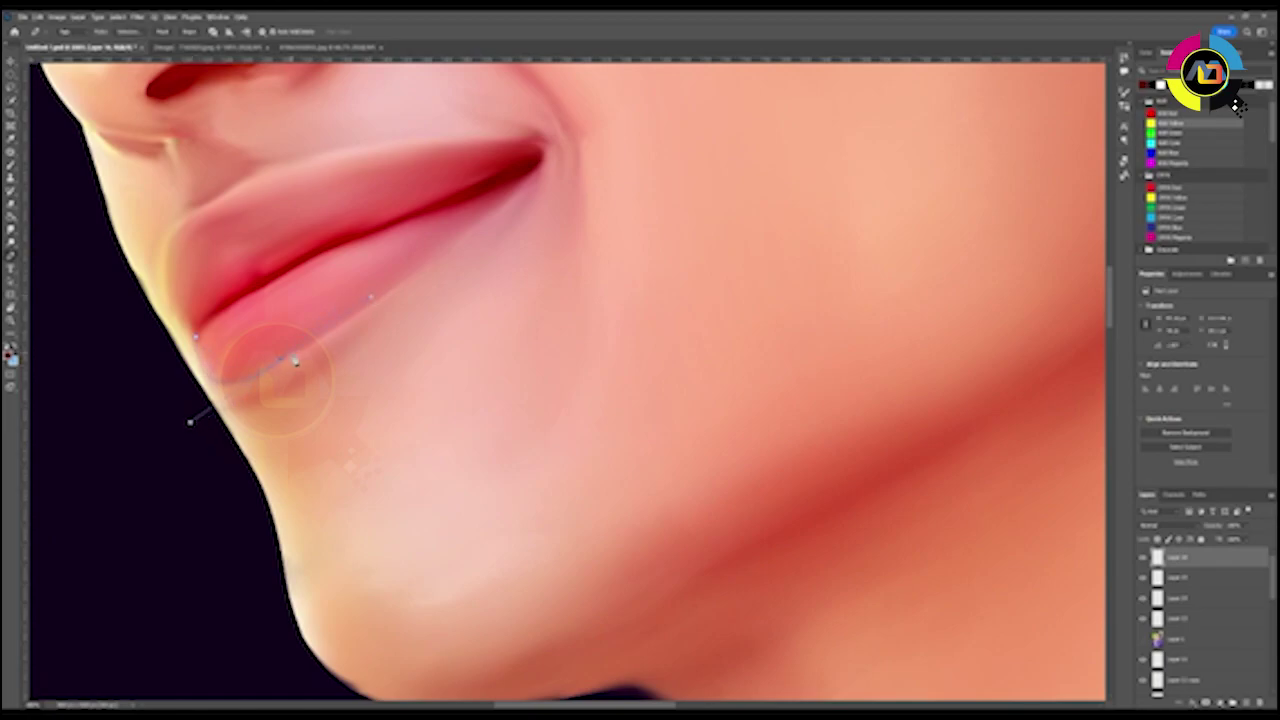
key(b)
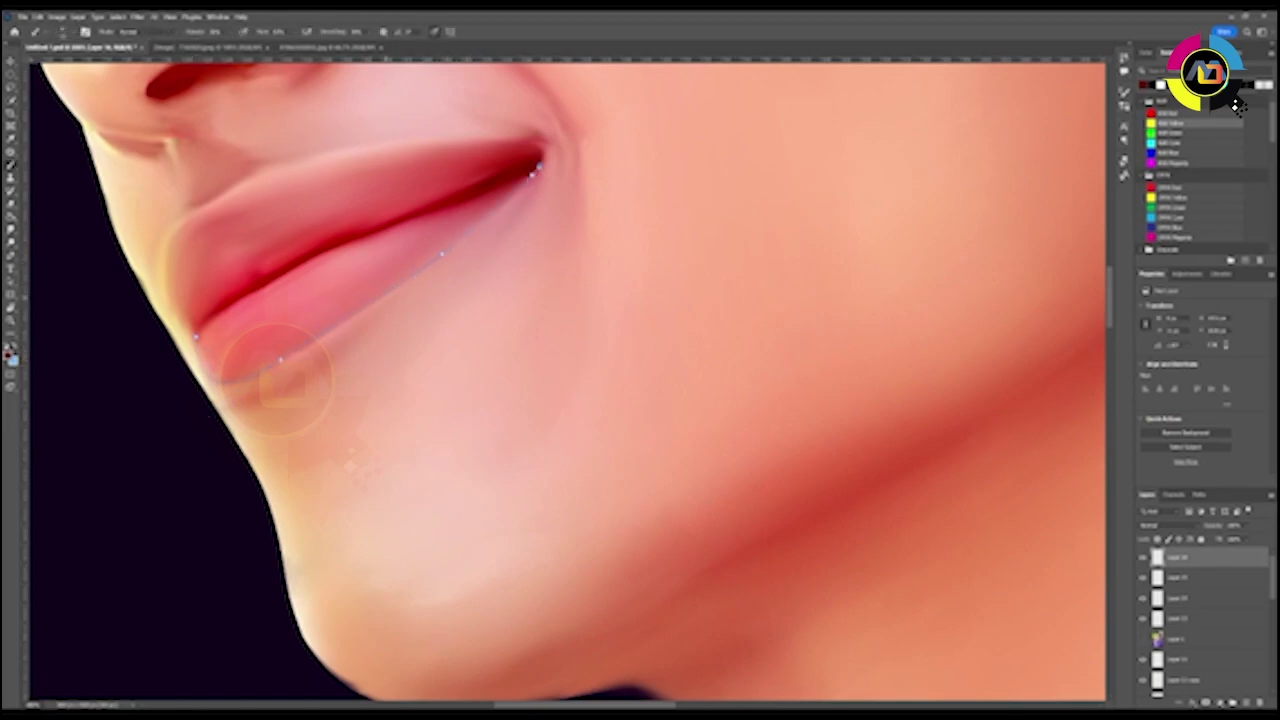
key(Return)
drag(390, 317, 600, 457)
click(398, 487)
drag(383, 413, 400, 371)
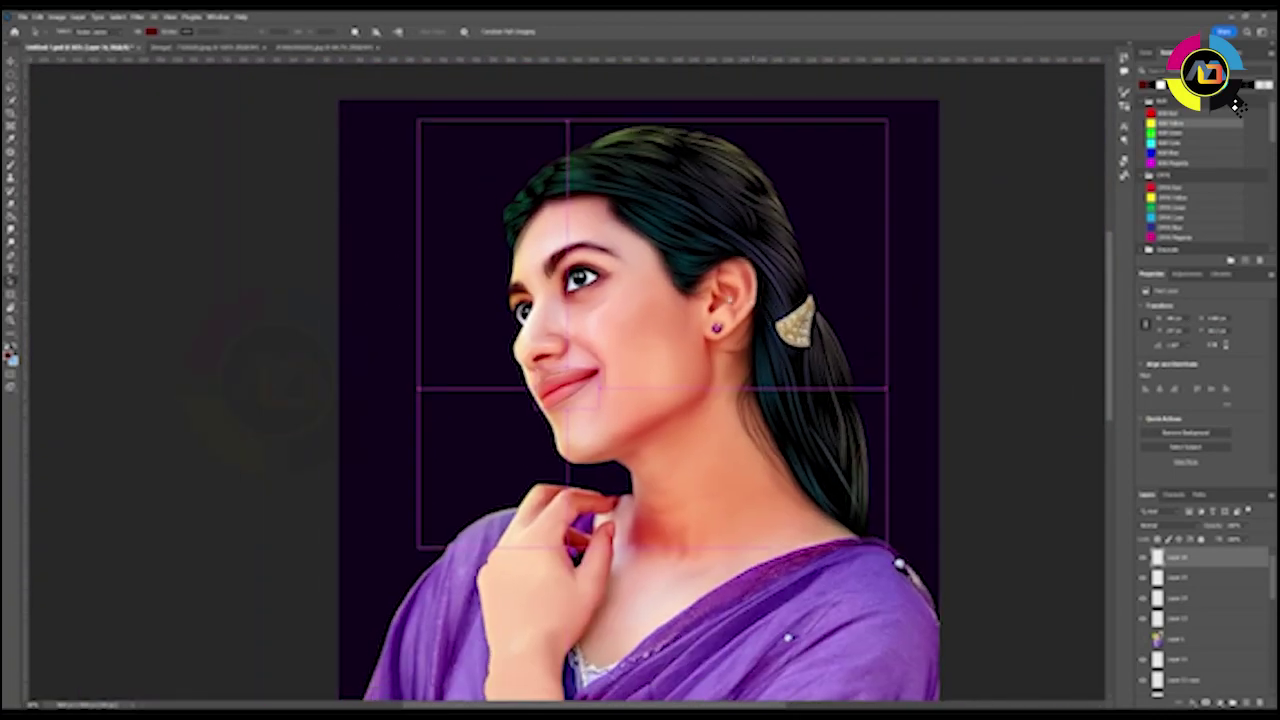
key(ctrl+h)
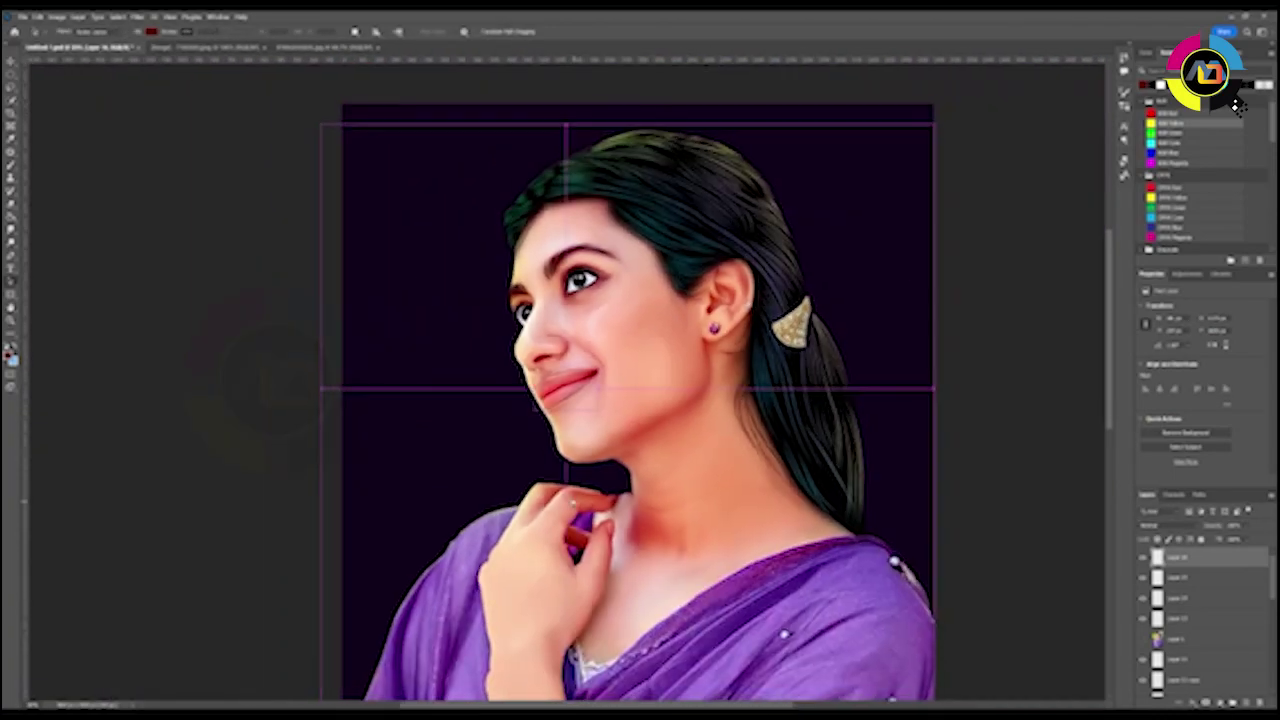
- Turn the lip outline into a selection and paint the lips bright red
key(p)
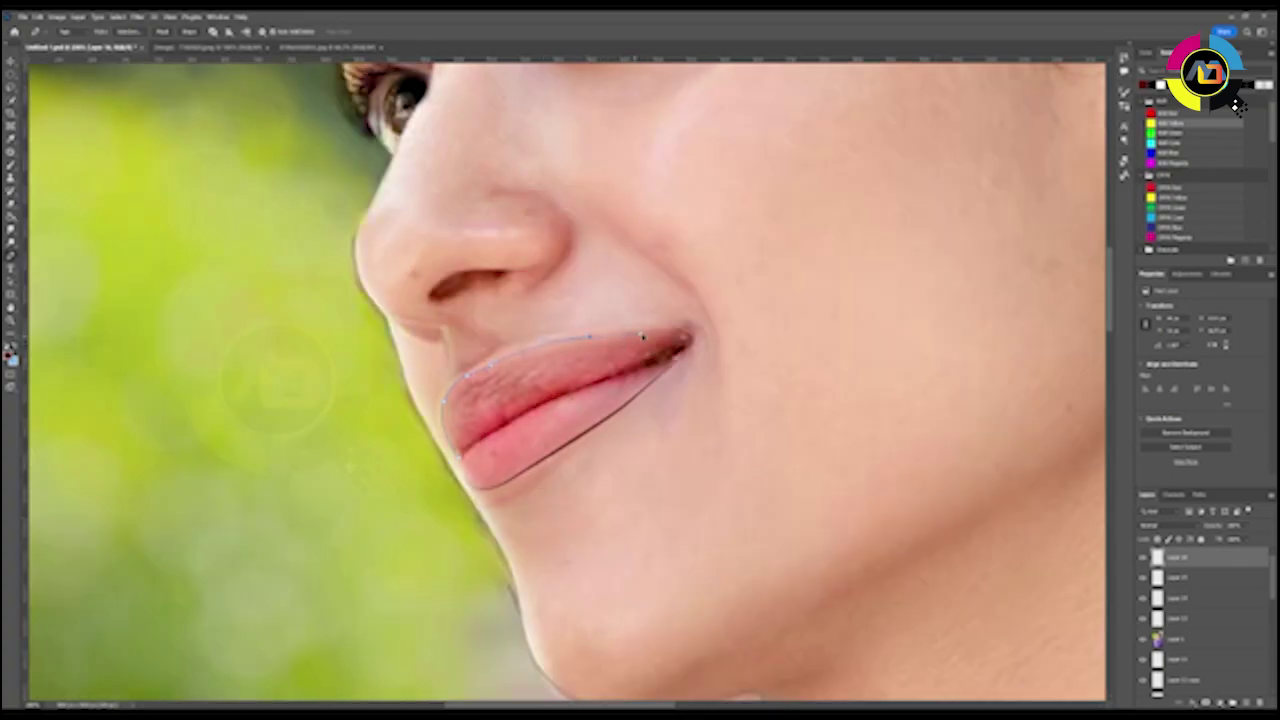
key(a)
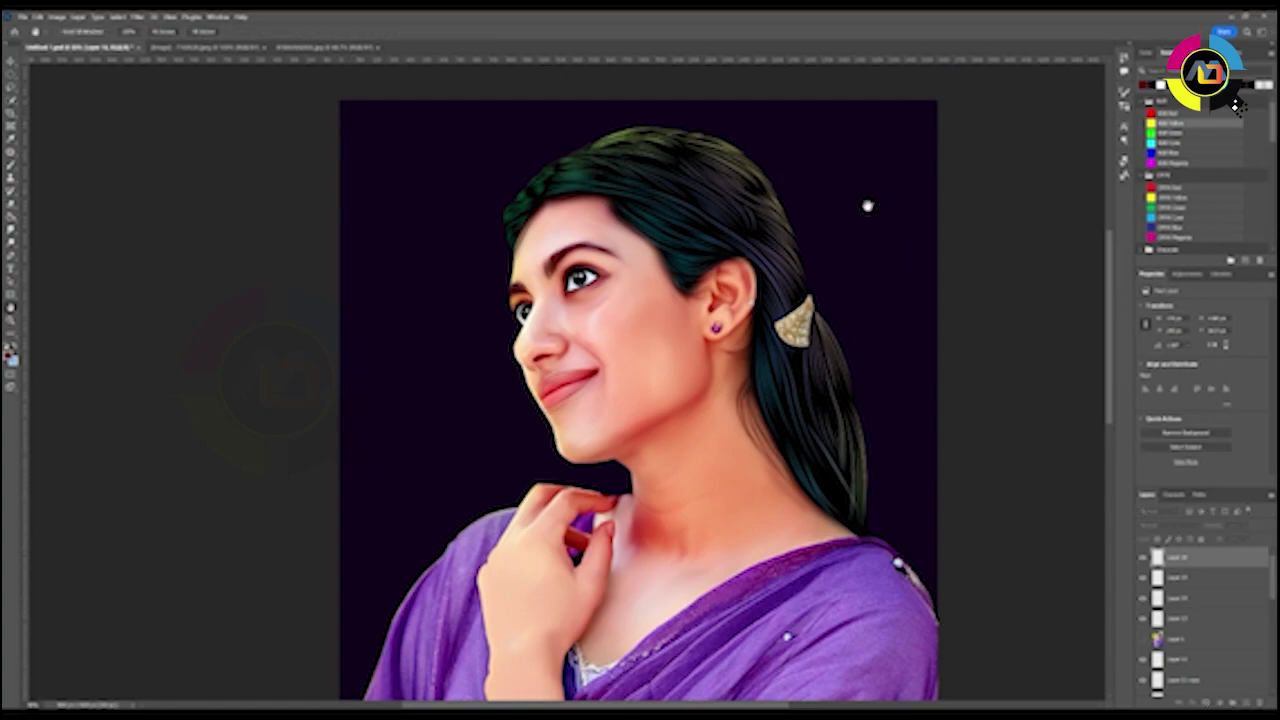
key(ctrl+plus)
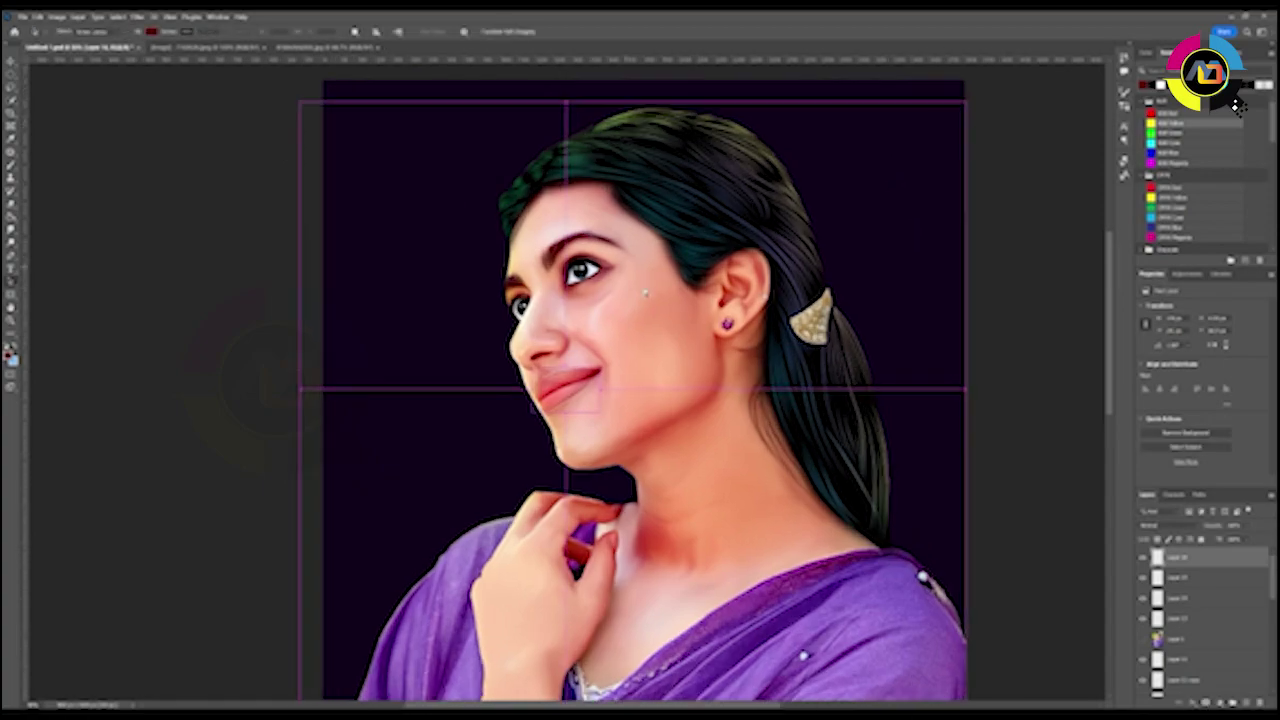
key(ctrl+plus)
key(ctrl+plus)
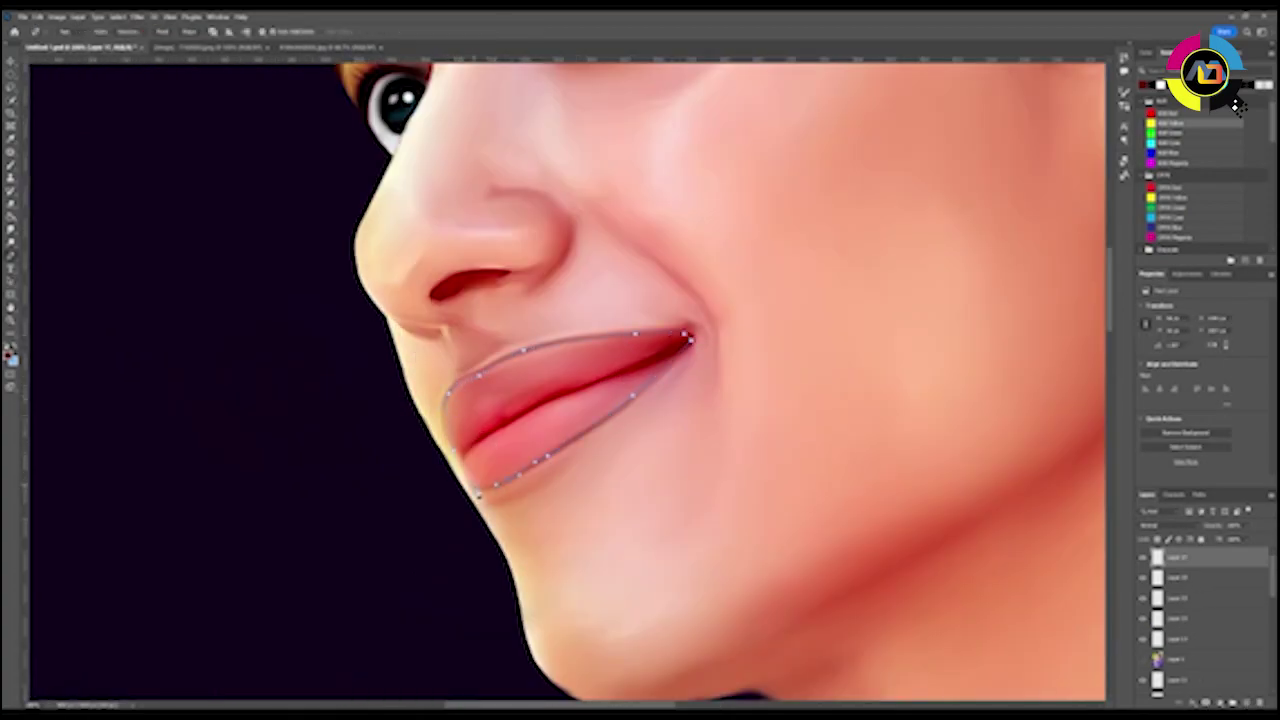
key(ctrl+Return)
key(b)
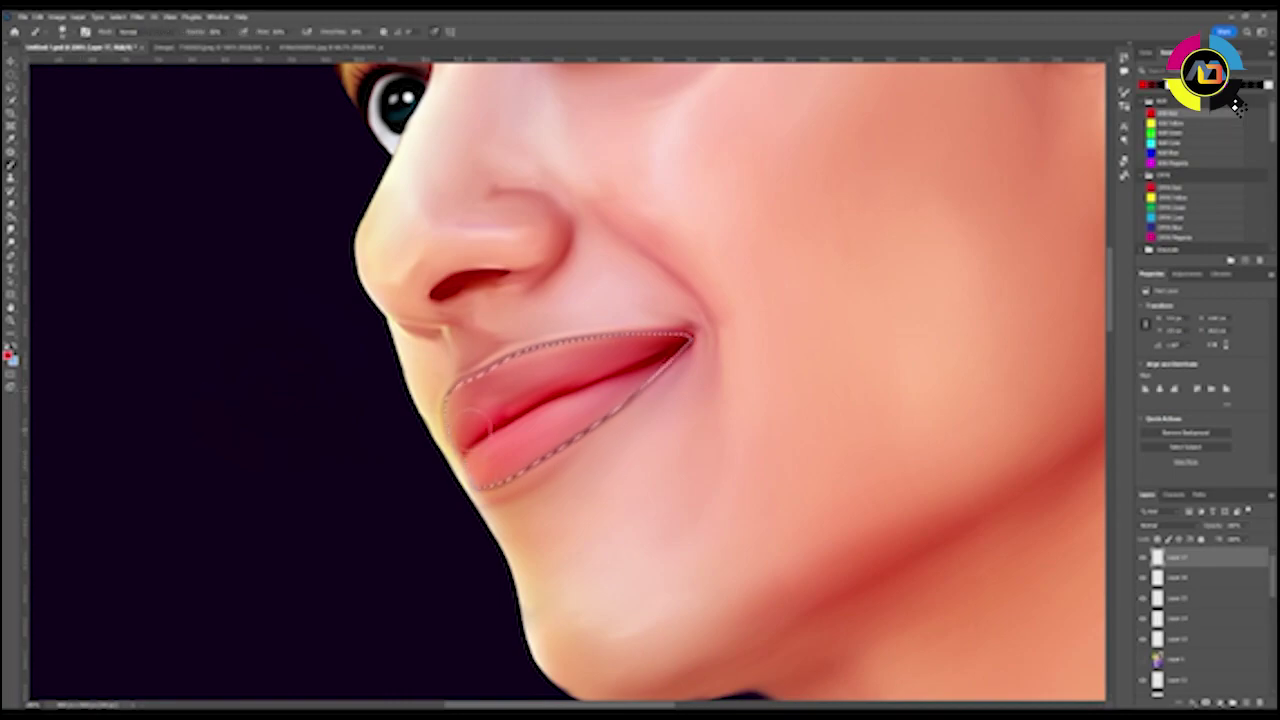
drag(470, 410, 670, 350)
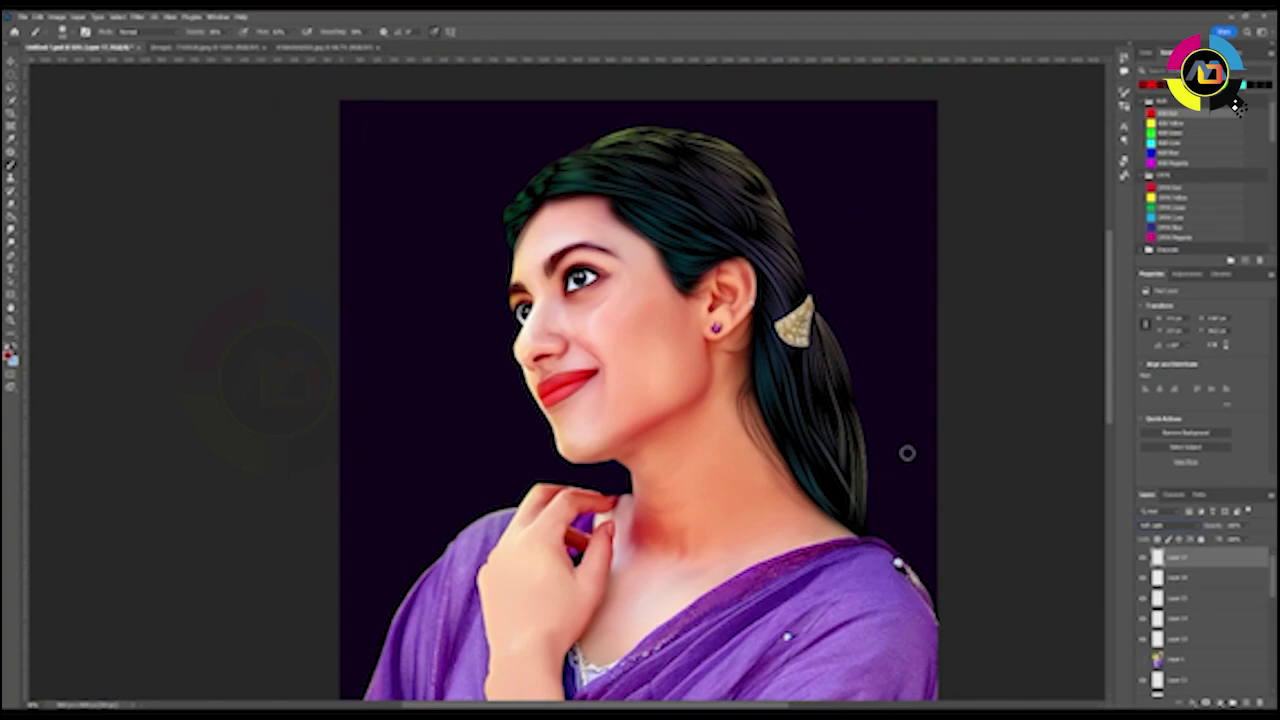
key(i)
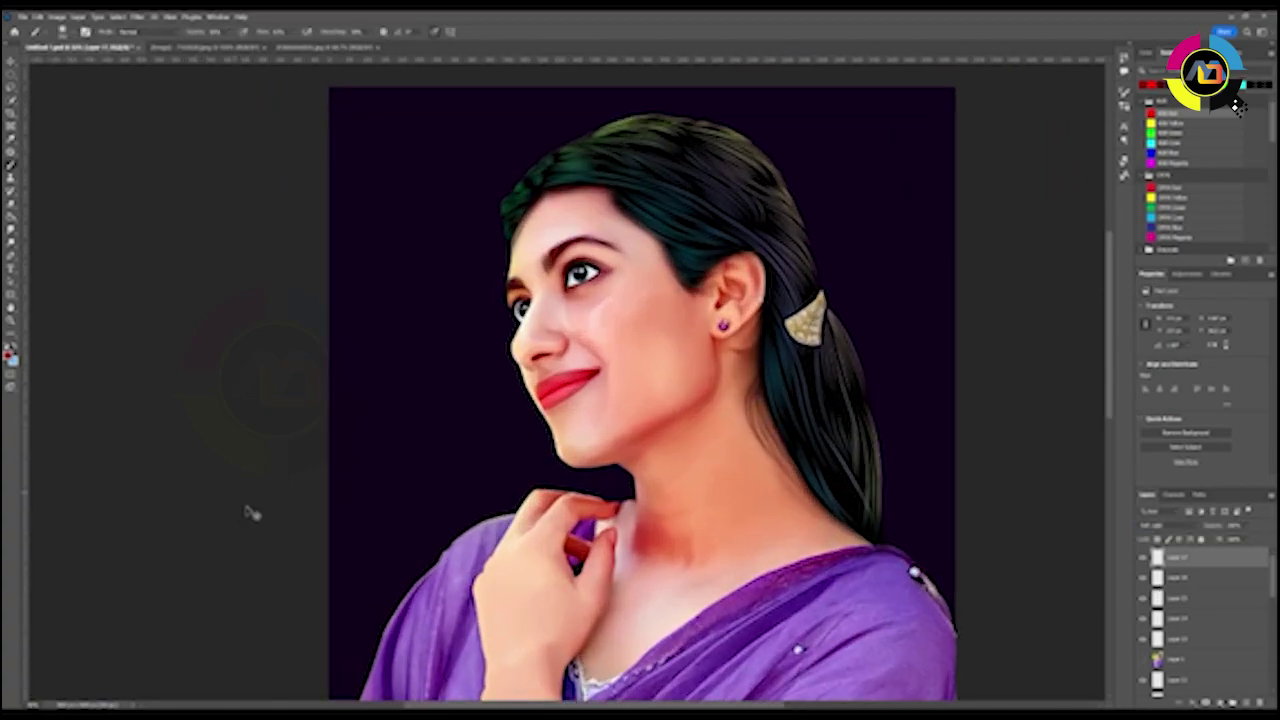
key(ctrl+j)
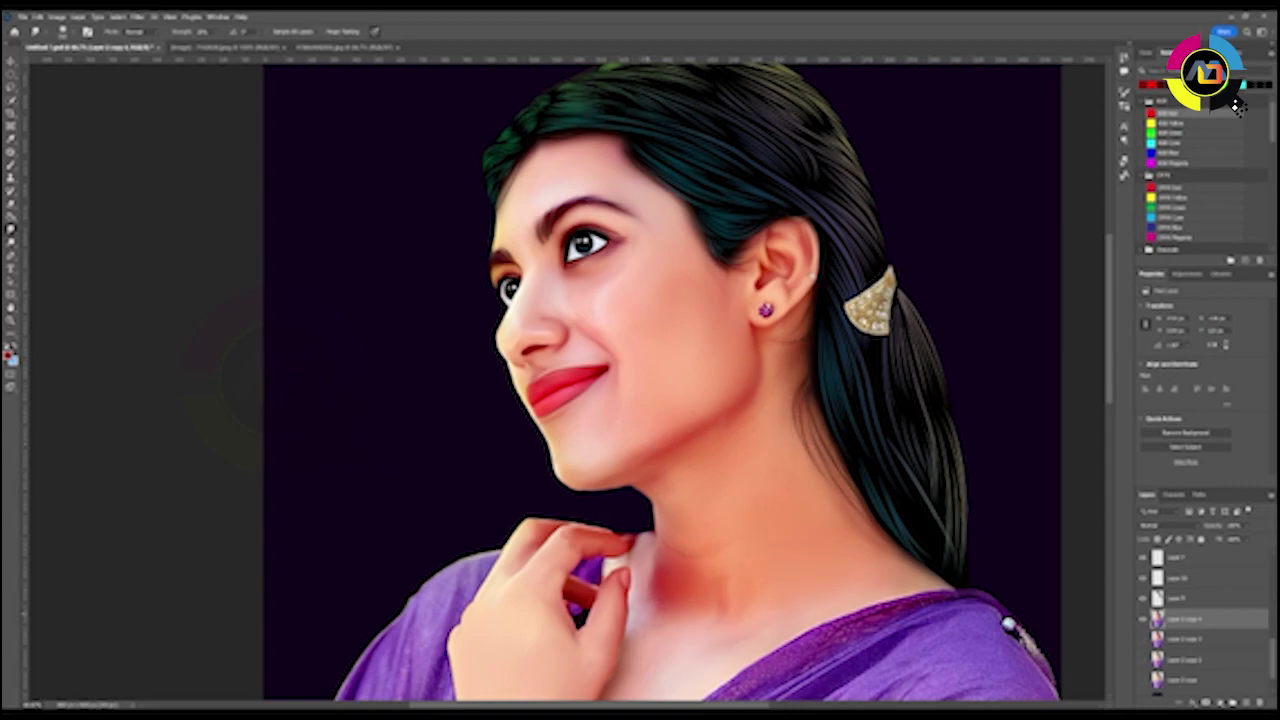
- Stroke a dark three-point path along the smile line and adjust it
scroll(457, 480, down, 5)
scroll(525, 390, up, 6)
scroll(575, 394, up, 4)
key(p)
click(653, 258)
click(712, 370)
click(695, 430)
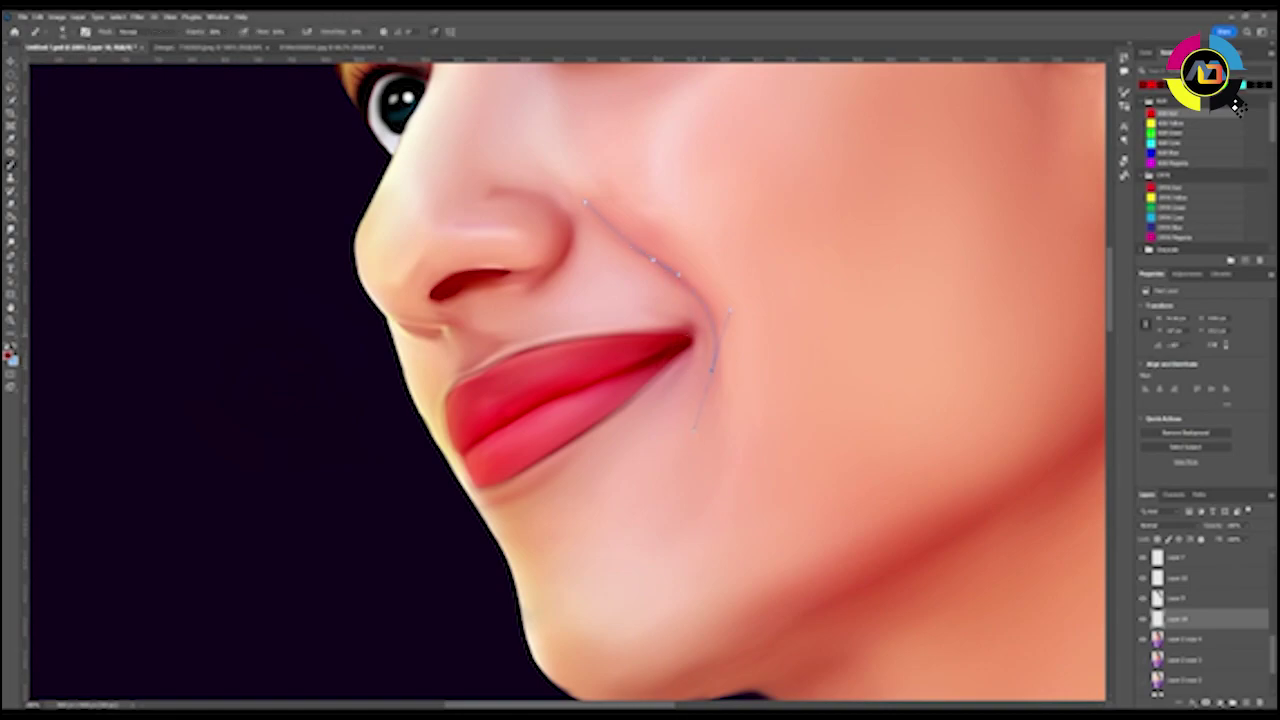
key(b)
key(Return)
scroll(625, 254, down, 1)
key(ctrl+t)
- On a new Layer 17, trace Pen paths around the nose and along the nostril edge
key(Return)
key(ctrl+shift+alt+n)
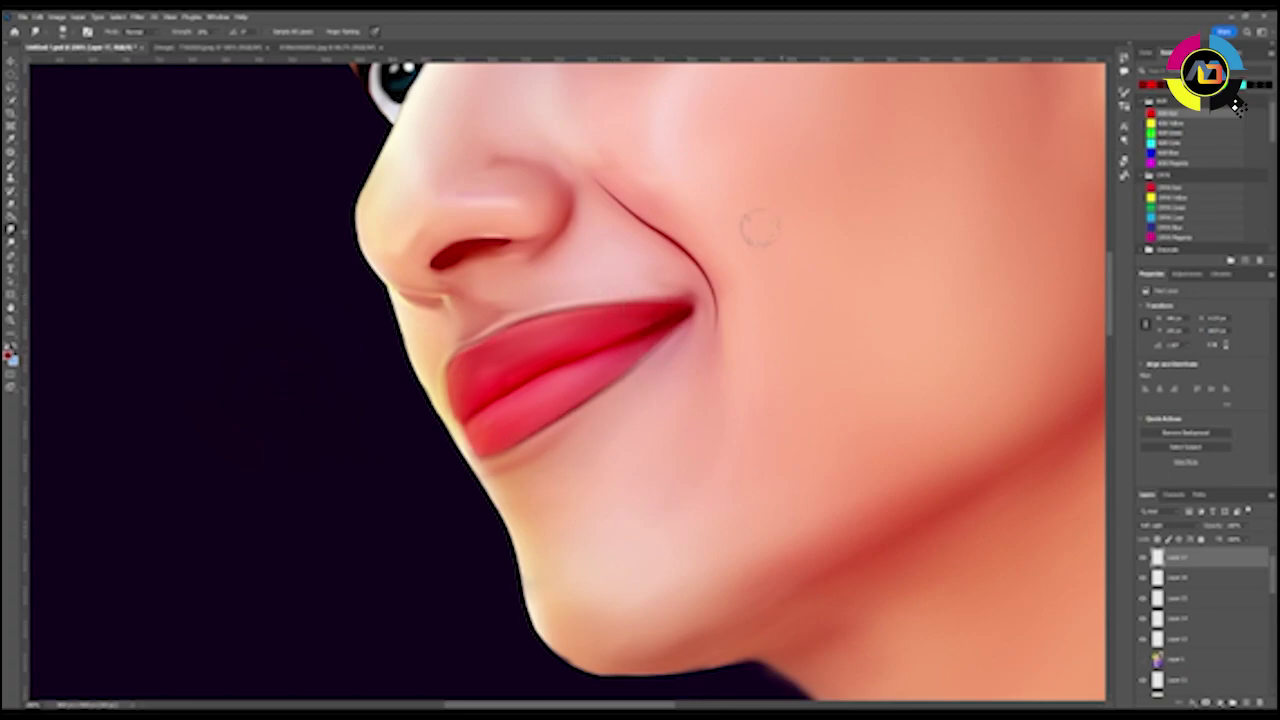
key(p)
scroll(760, 228, down, 1)
click(533, 292)
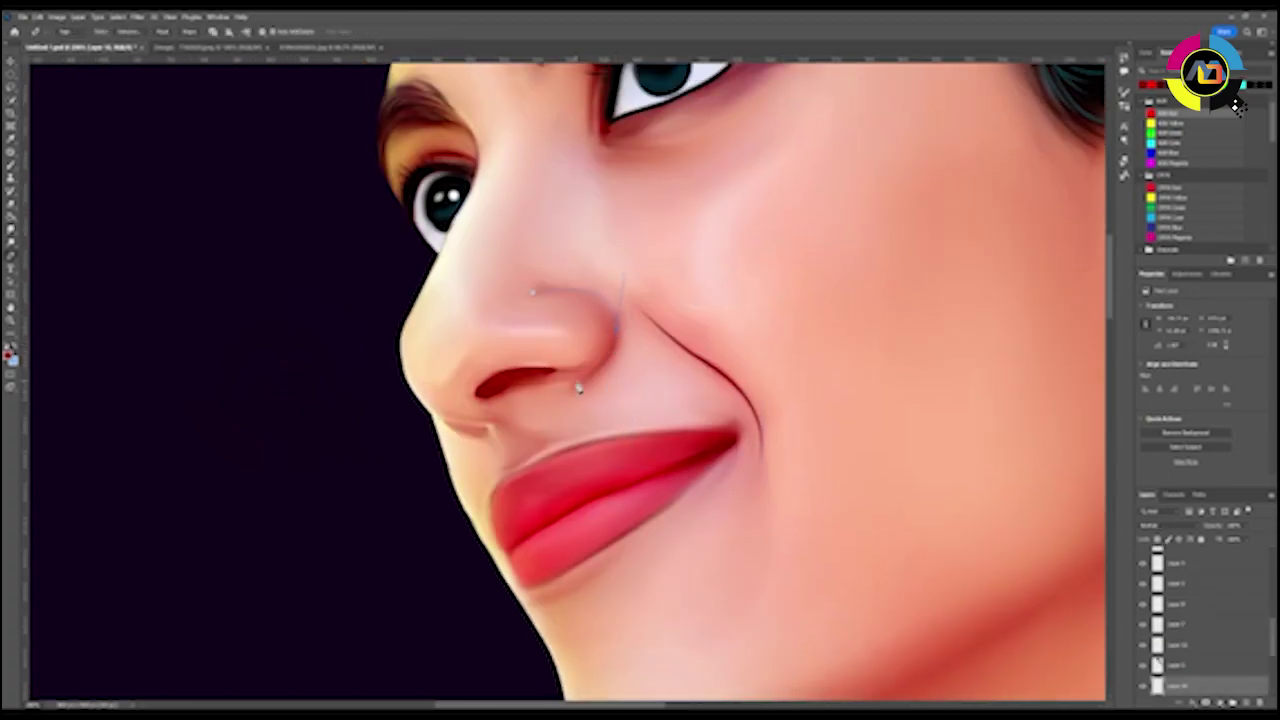
key(Return)
click(432, 412)
click(483, 431)
click(403, 373)
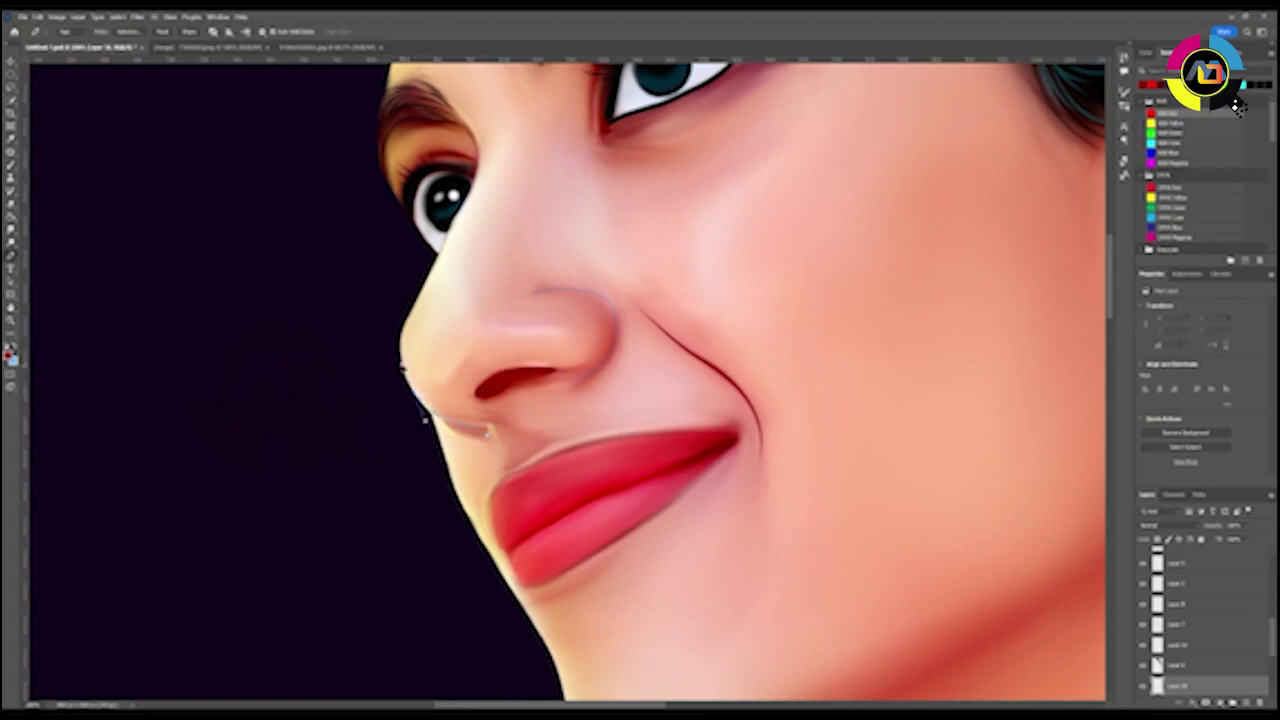
click(188, 31)
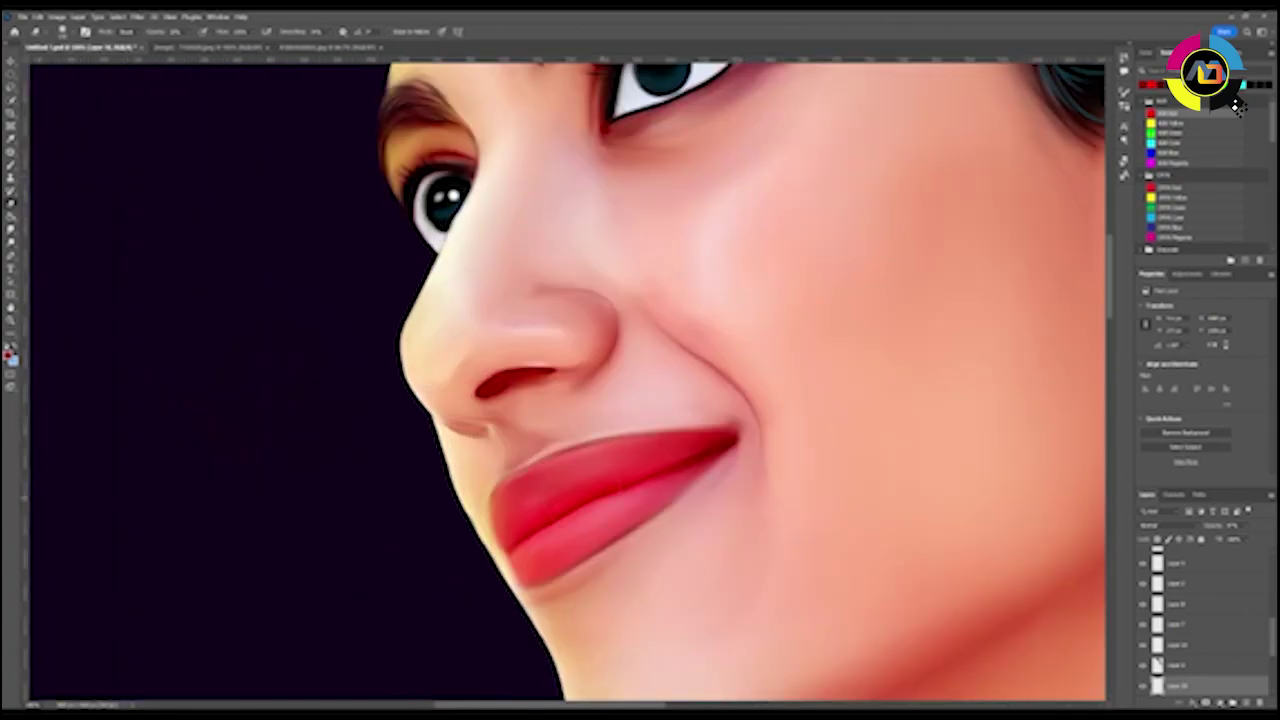
- Darken the nostril and the nostril base by painting inside Pen-path selections
key(p)
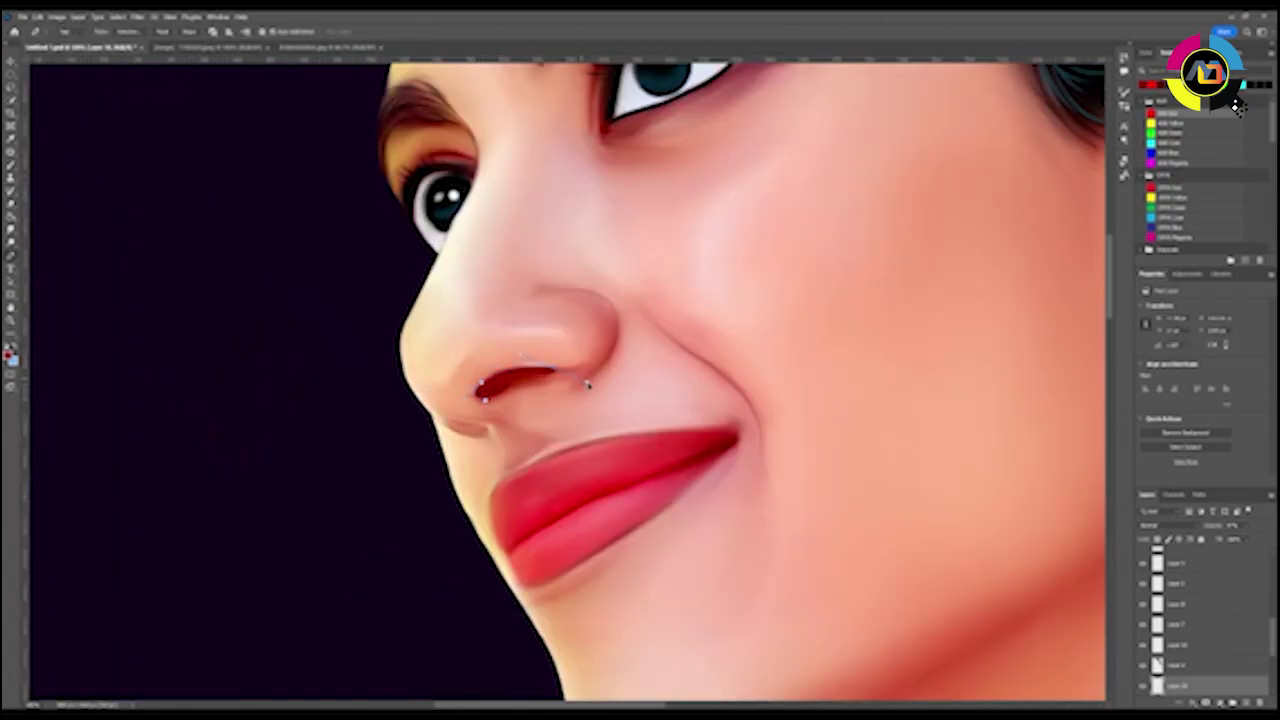
key(ctrl+Return)
key(b)
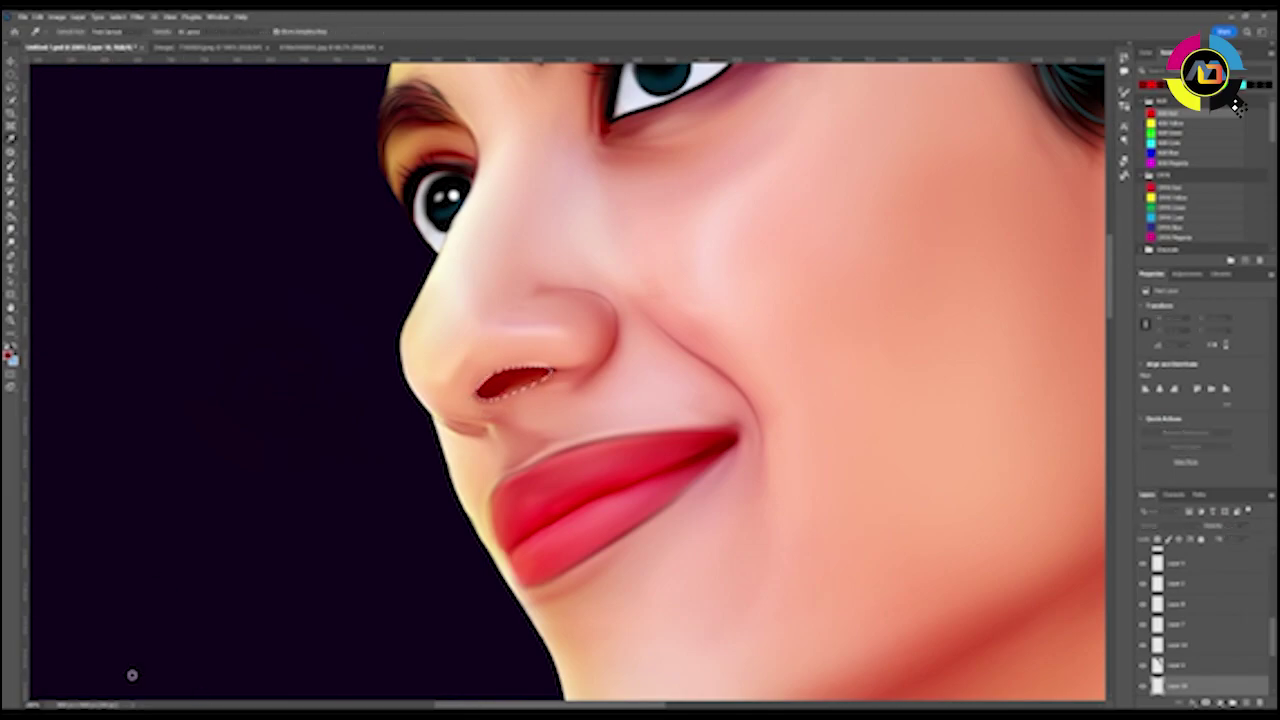
drag(485, 388, 545, 378)
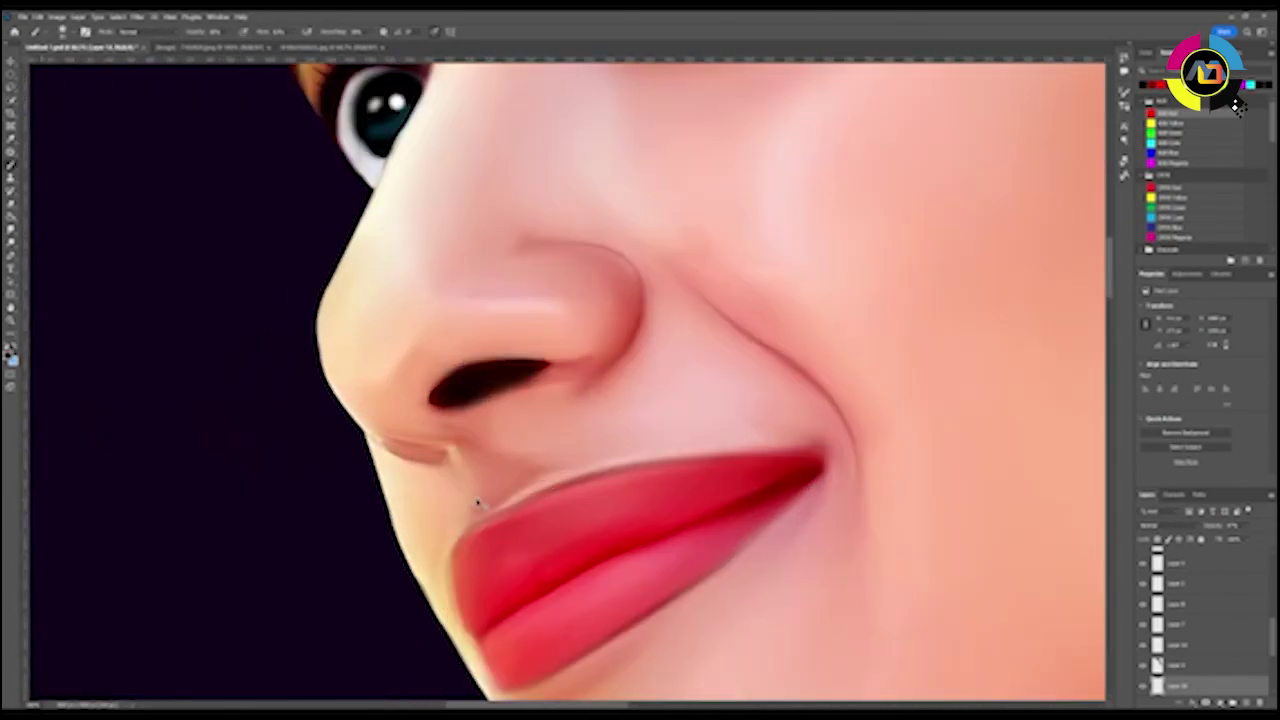
scroll(478, 503, up, 2)
key(p)
click(324, 458)
click(402, 468)
key(ctrl+Return)
key(b)
drag(330, 462, 405, 475)
- Select and softly shade the nose tip and the cheek beside the smile
scroll(101, 455, down, 3)
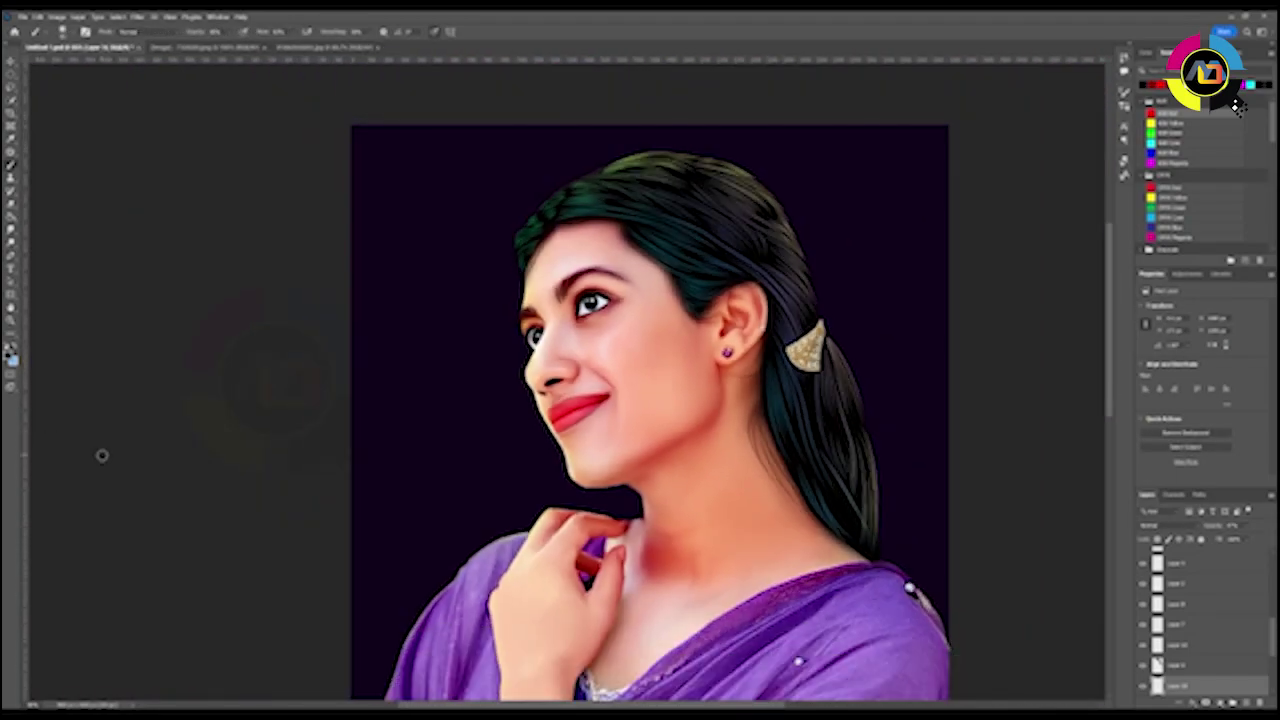
scroll(101, 455, down, 2)
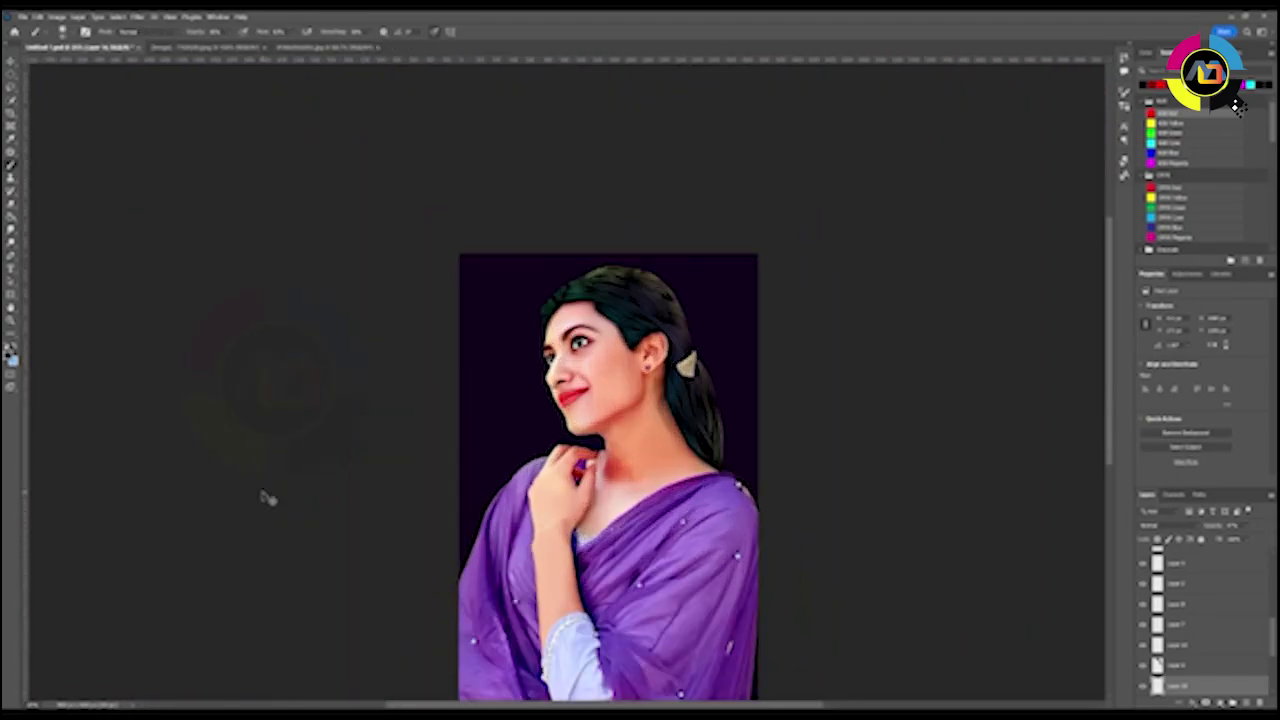
scroll(557, 429, up, 5)
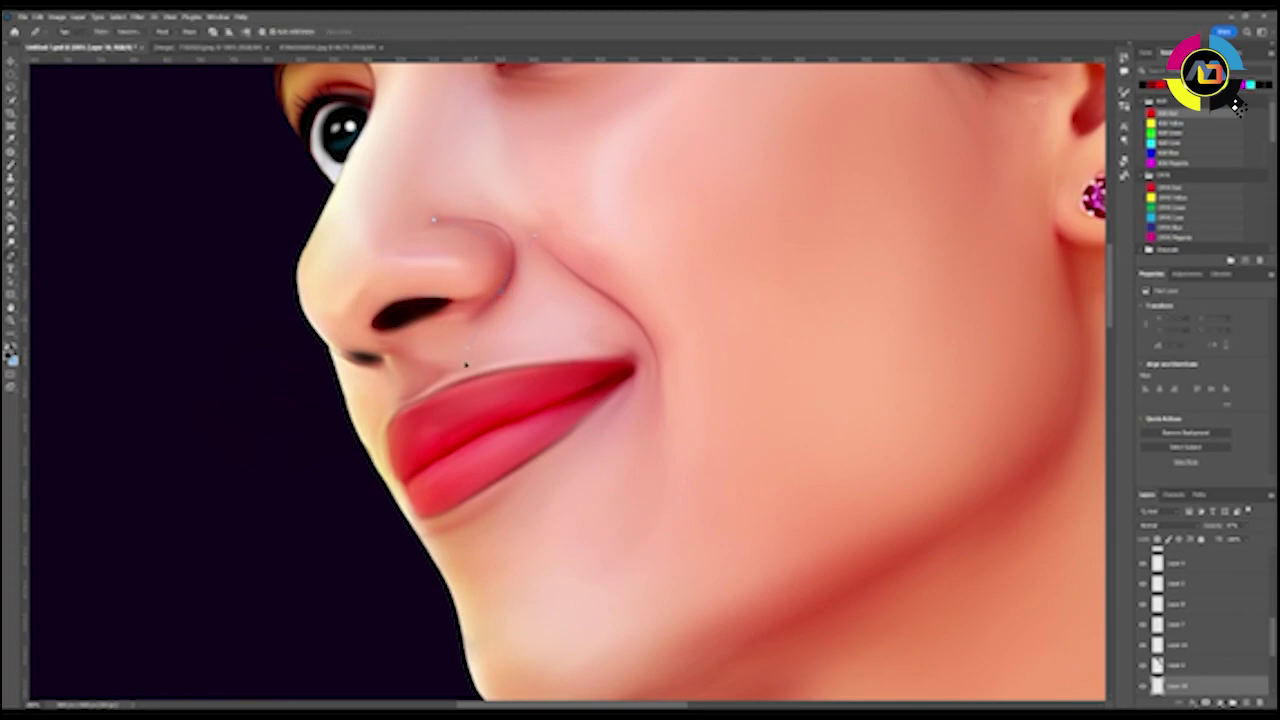
drag(443, 230, 432, 216)
key(b)
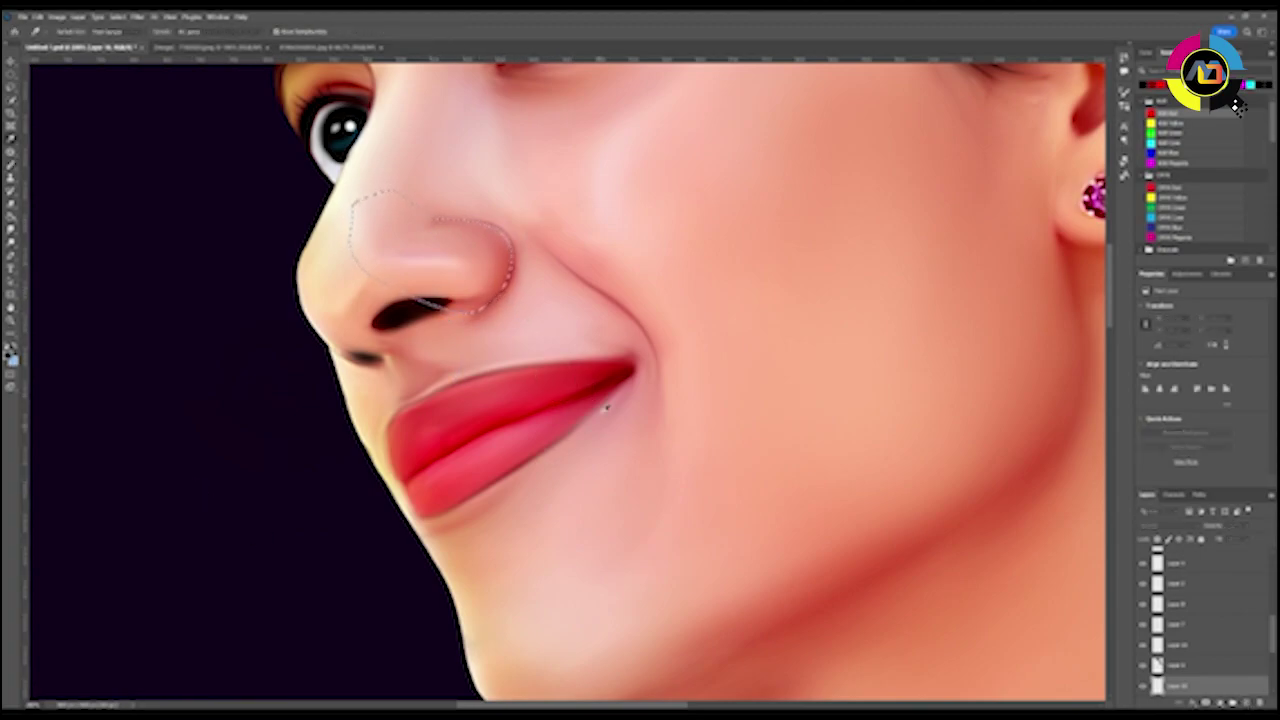
key(b)
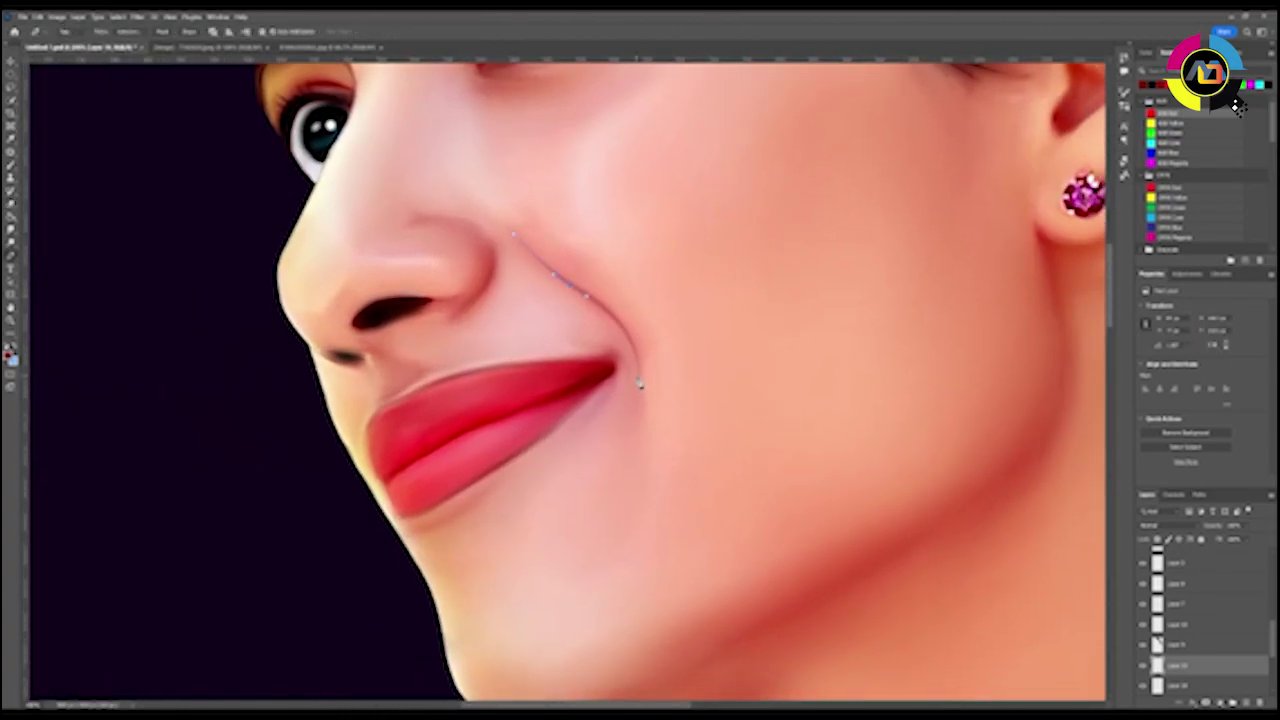
key(ctrl+Return)
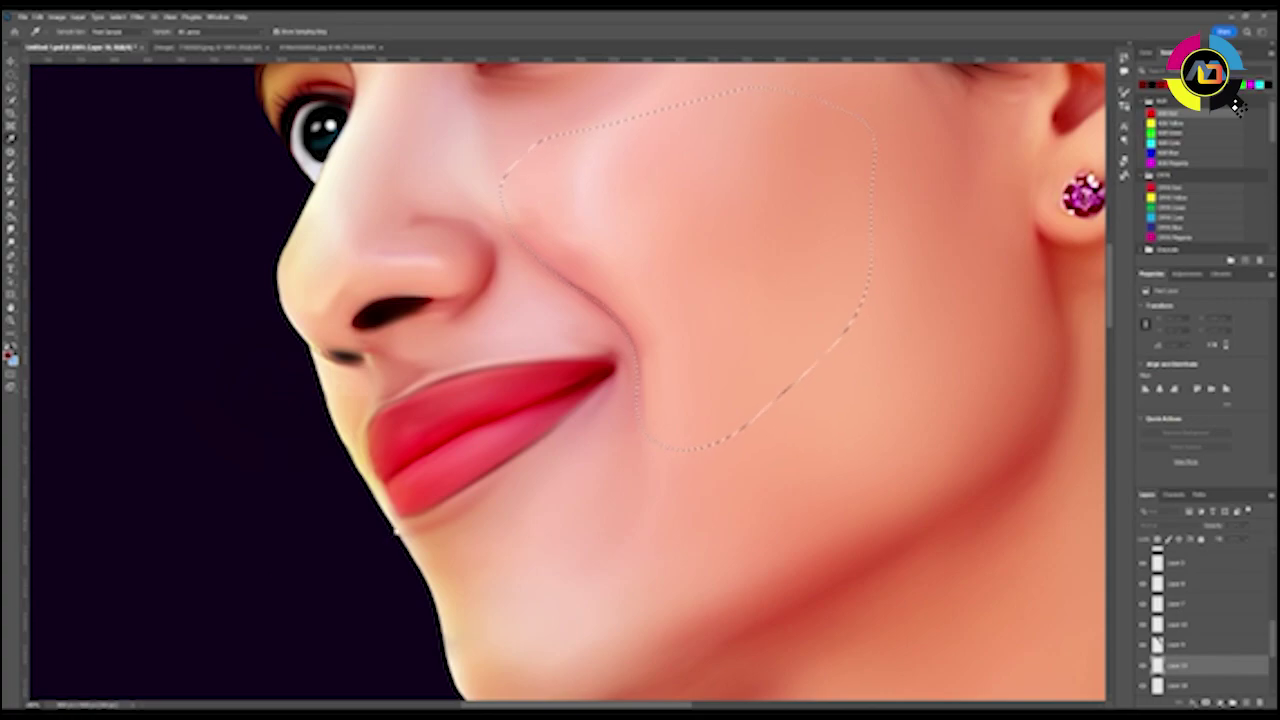
key(b)
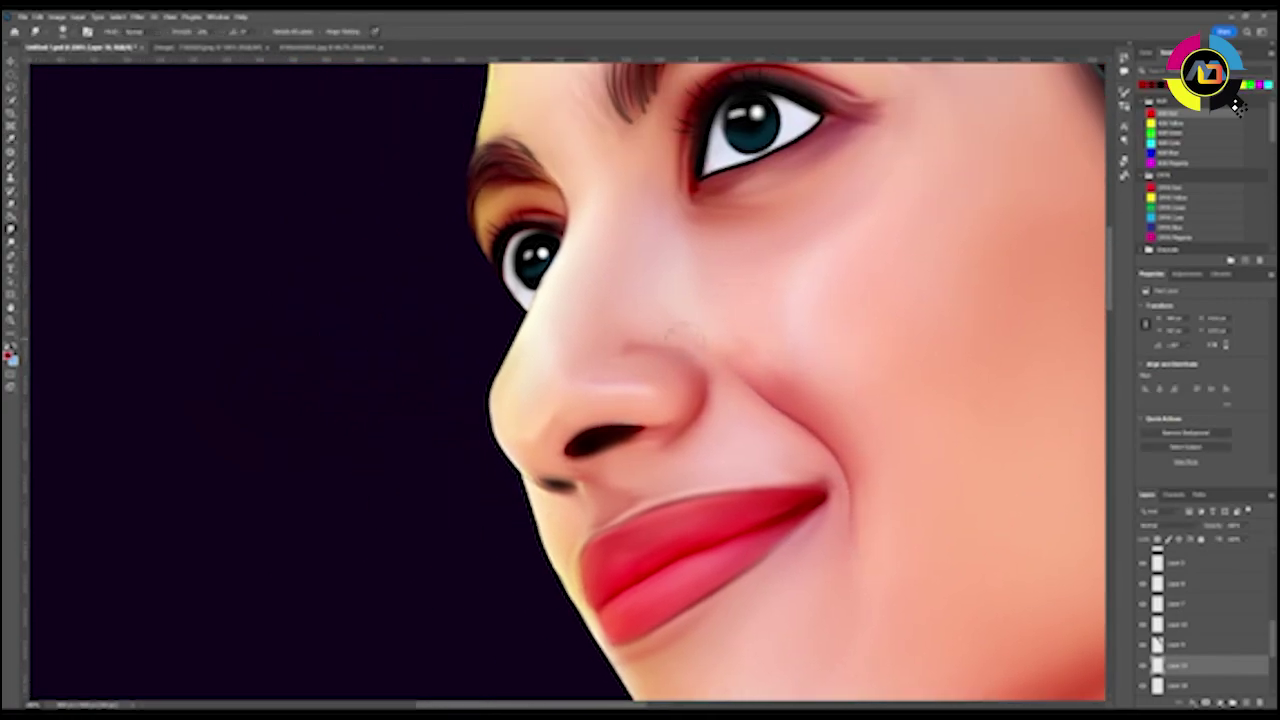
click(613, 354)
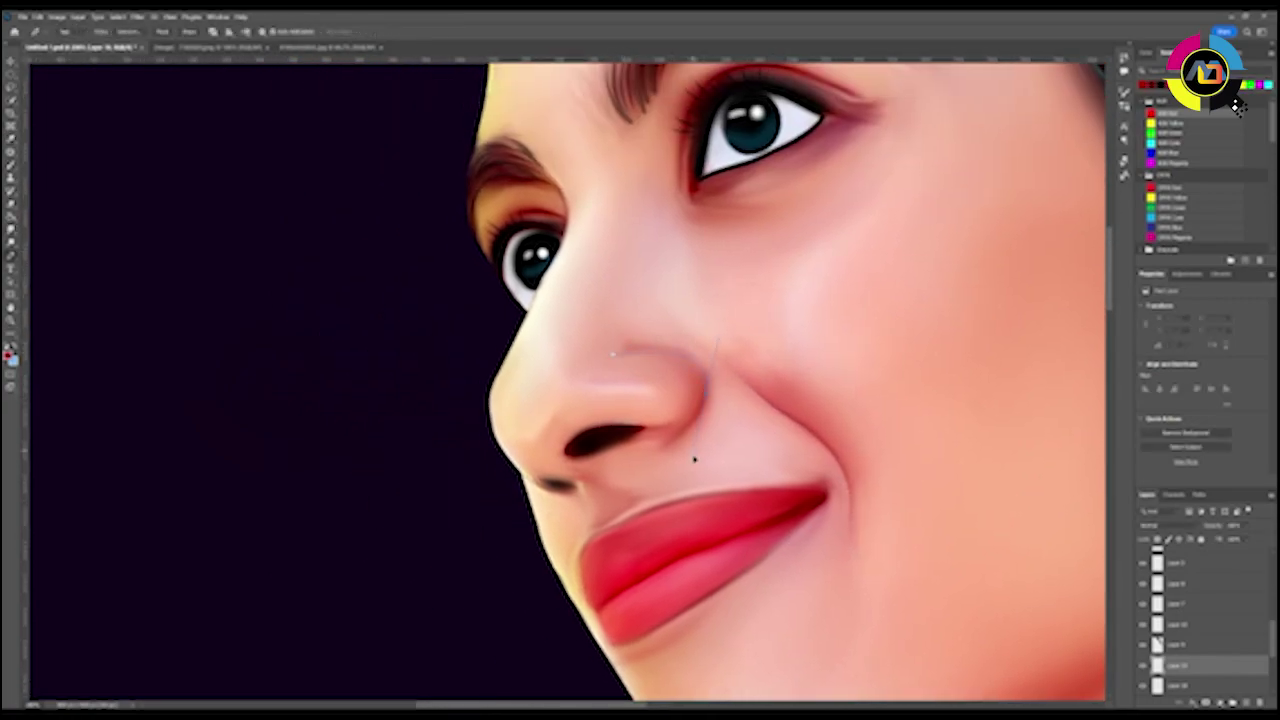
drag(710, 476, 709, 474)
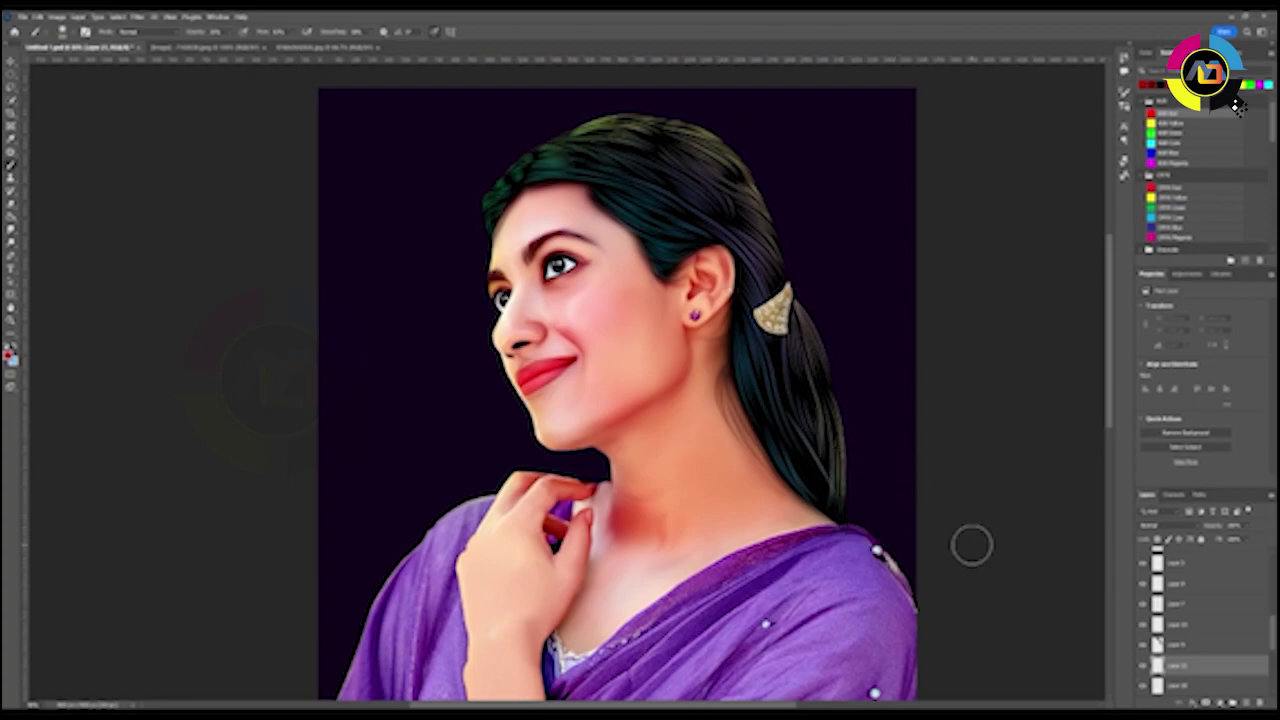
- Brush a soft green tint onto the forehead and smudge it in
click(1175, 207)
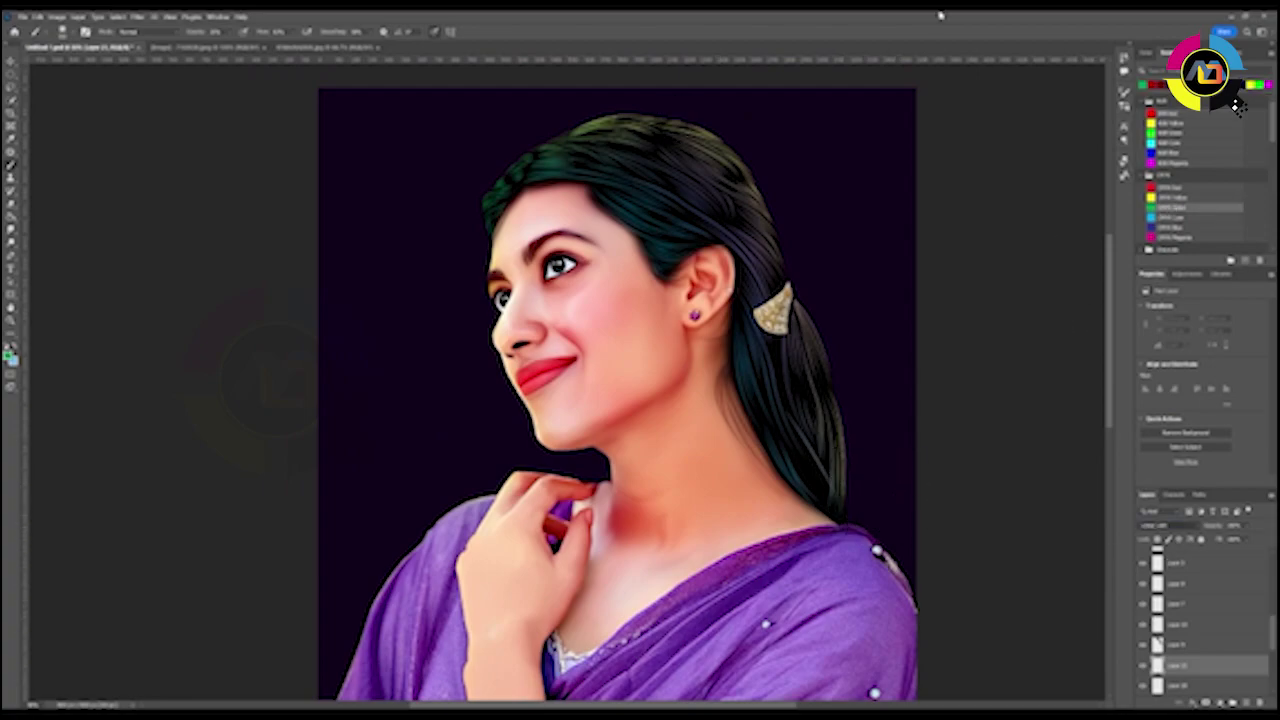
drag(630, 215, 609, 241)
key(r)
scroll(620, 380, down, 2)
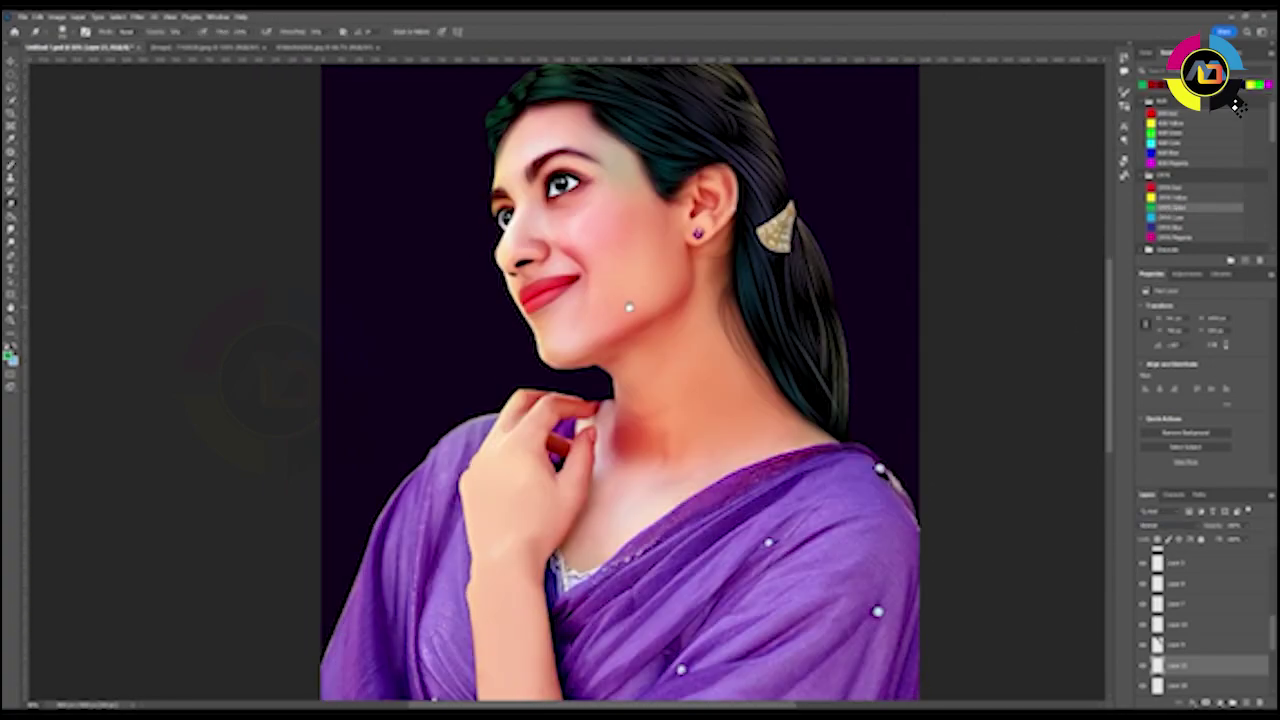
key(ctrl+minus)
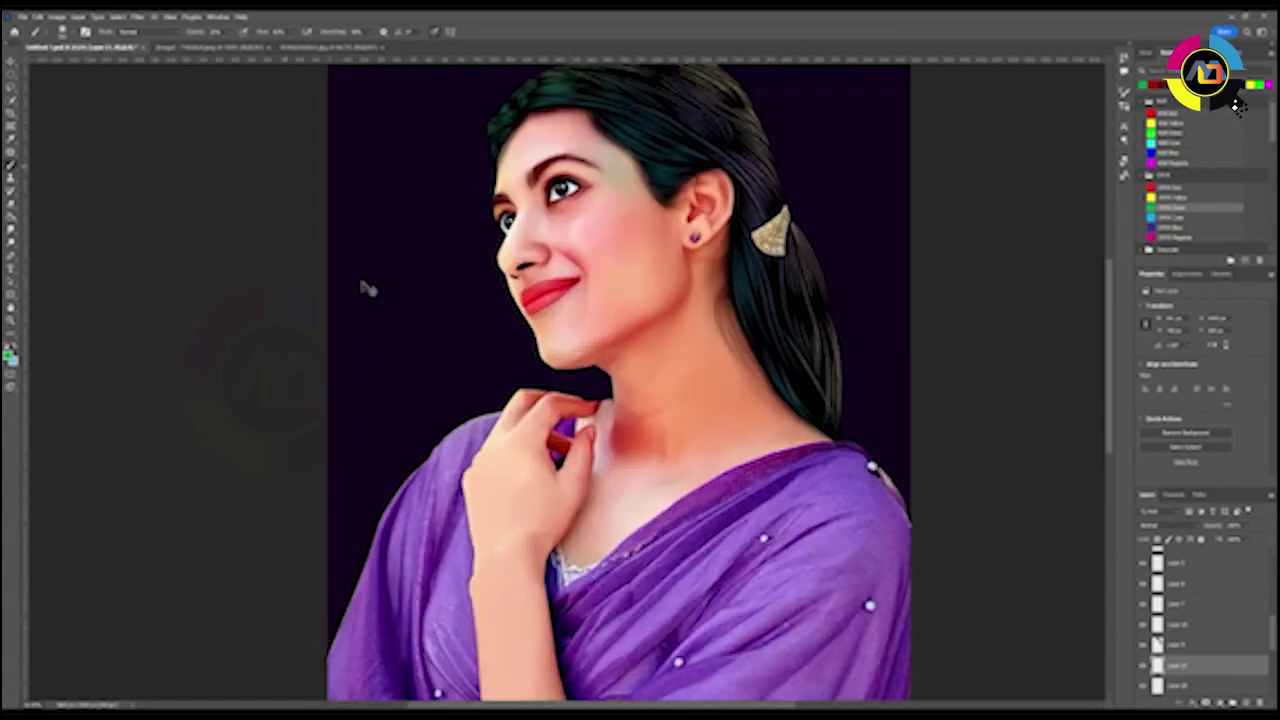
key(ctrl+plus)
key(ctrl+plus)
- Darken the lower-lid shading and paint a thicker dark liner along the upper eyelid
key(e)
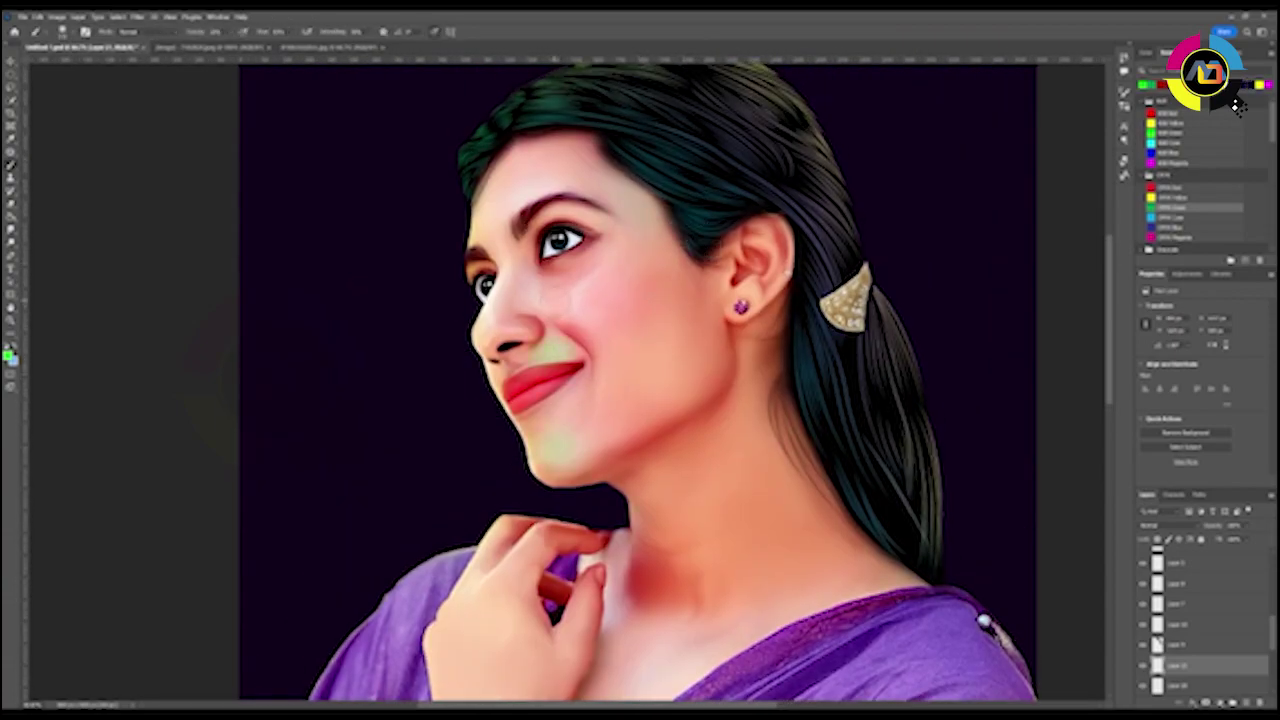
key(e)
key(ctrl+minus)
key(ctrl+minus)
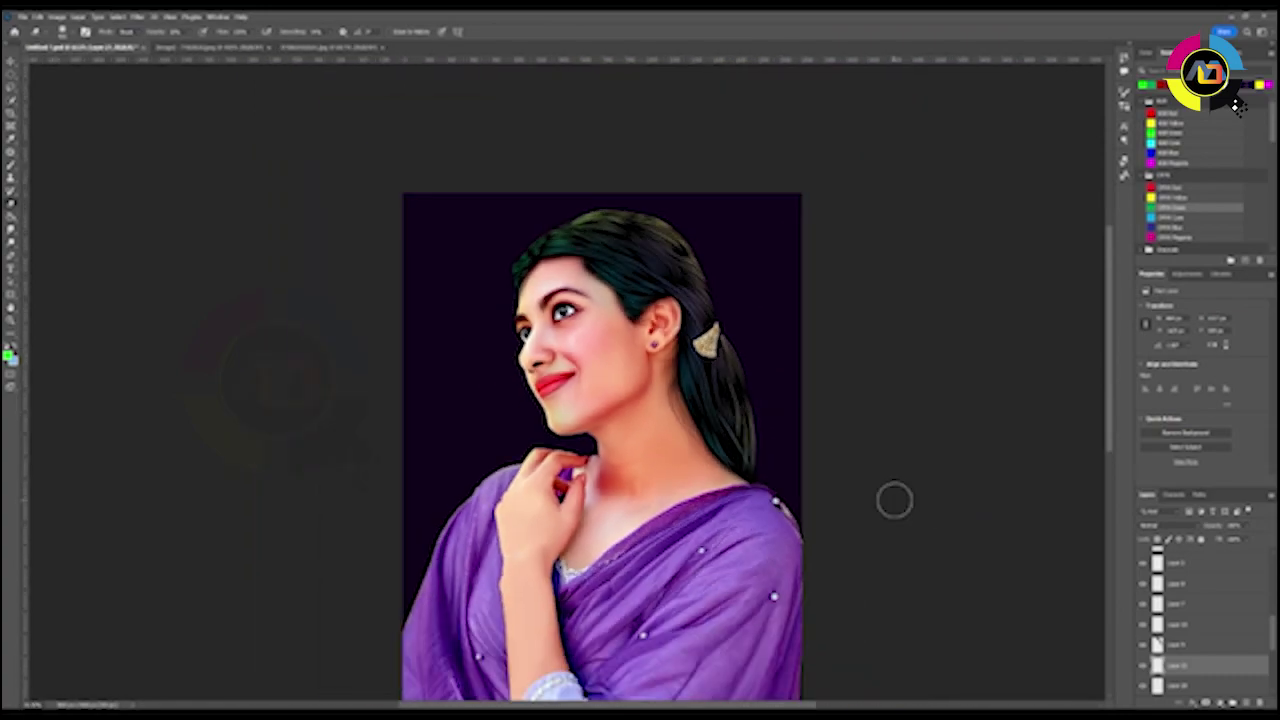
key(ctrl+plus)
key(ctrl+minus)
key(ctrl+minus)
key(ctrl+minus)
key(ctrl+plus)
key(ctrl+plus)
key(ctrl+plus)
key(ctrl+plus)
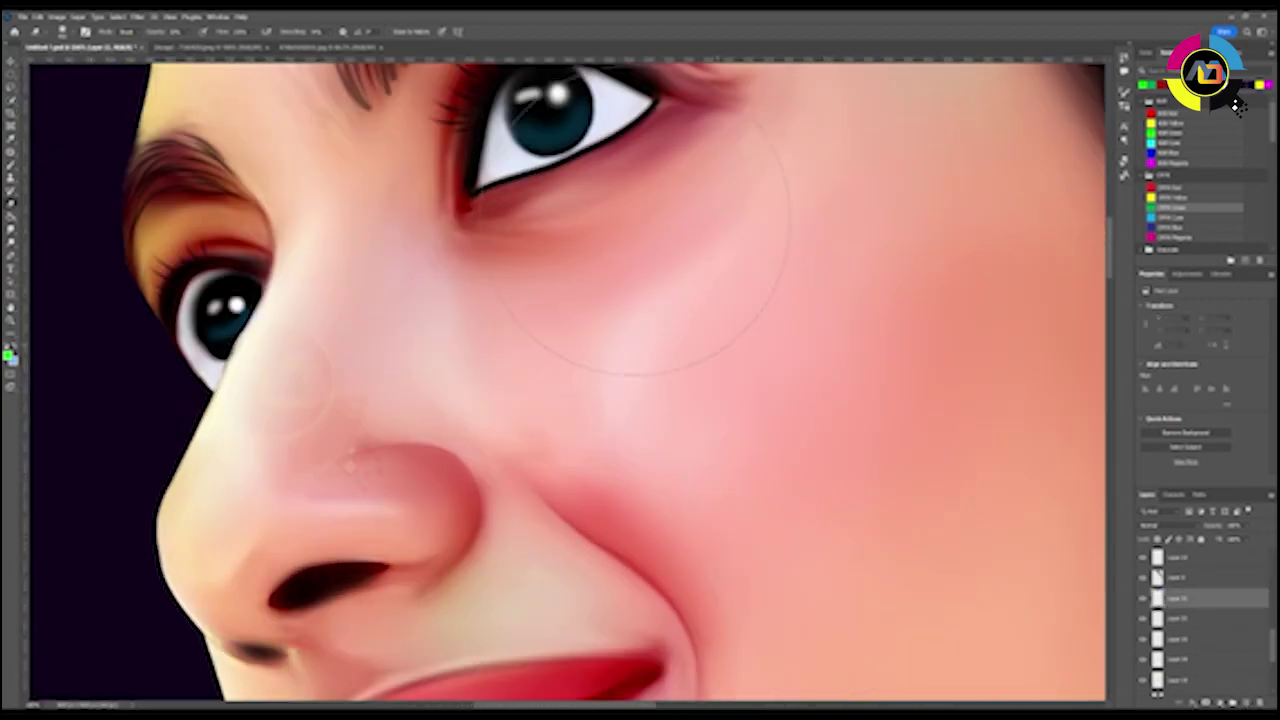
scroll(640, 240, up, 3)
mouse_move(675, 288)
mouse_down()
mouse_move(457, 371)
mouse_move(663, 263)
mouse_up()
key(ctrl+z)
mouse_move(450, 370)
mouse_down()
mouse_move(489, 220)
mouse_move(725, 262)
mouse_up()
drag(630, 250, 728, 264)
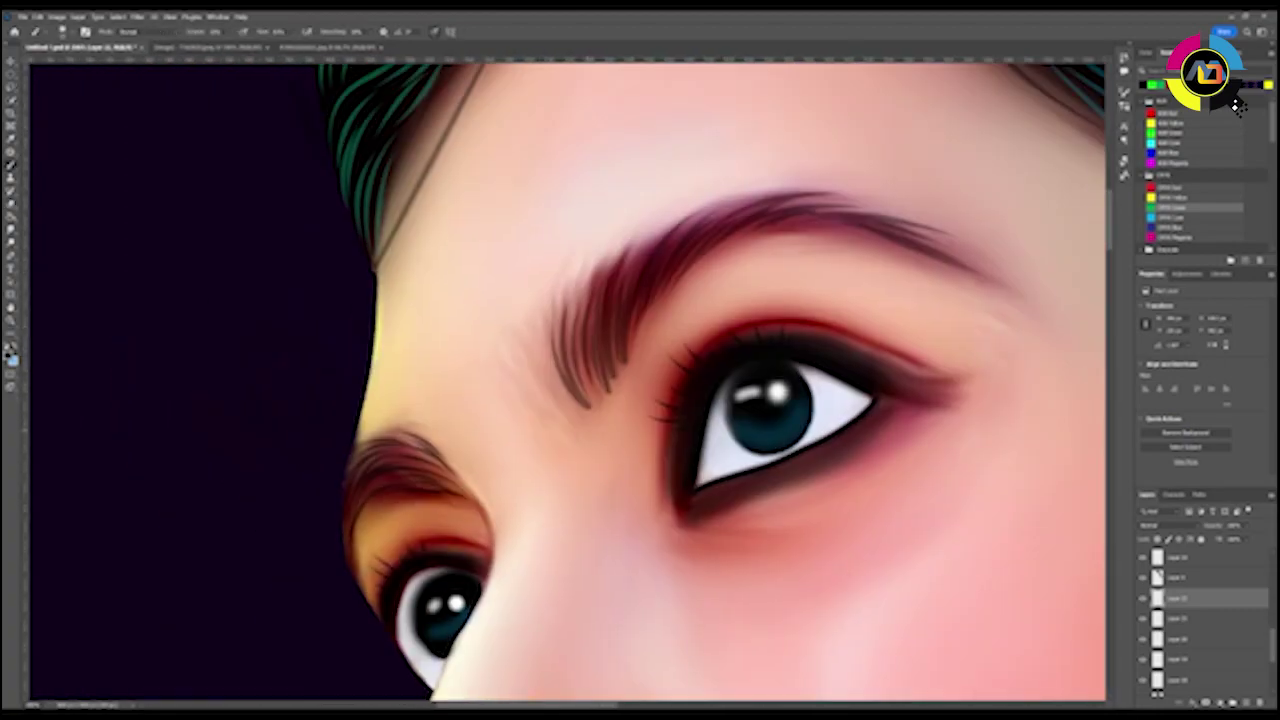
- Darken the eyebrow heavily along its full length
mouse_move(590, 395)
mouse_down()
mouse_move(634, 300)
mouse_move(960, 260)
mouse_up()
drag(700, 240, 877, 229)
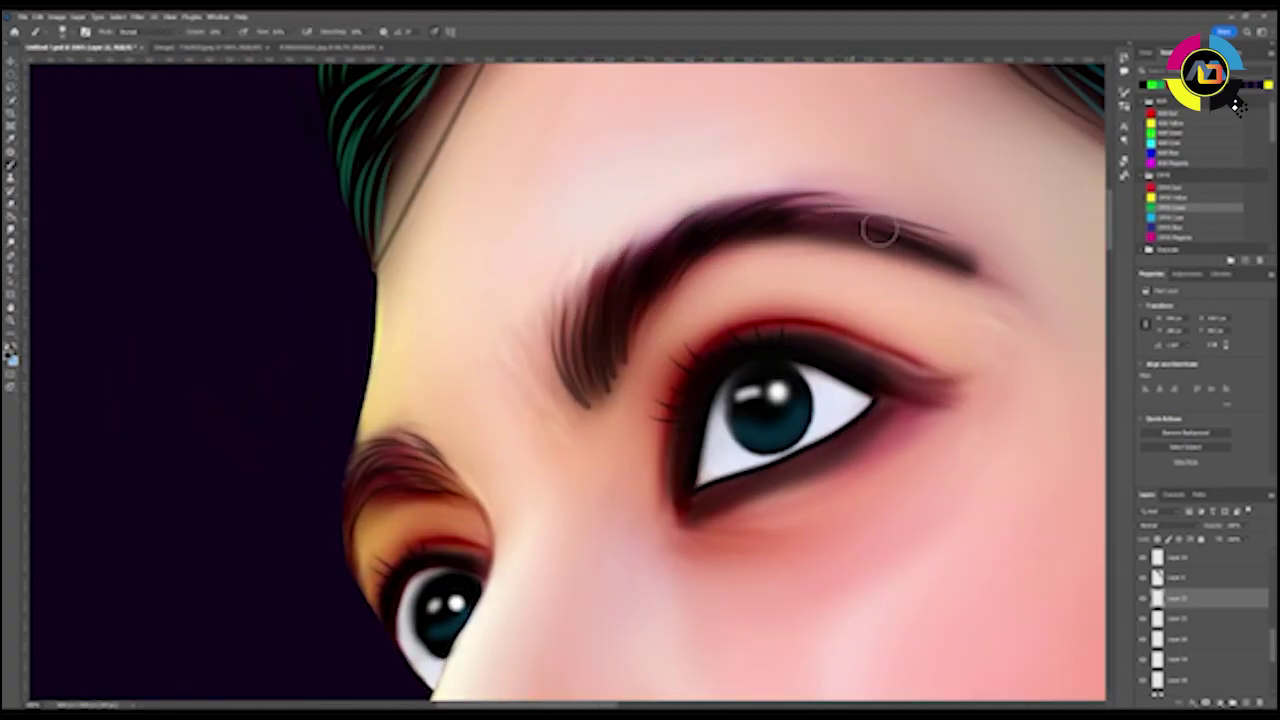
drag(580, 390, 655, 320)
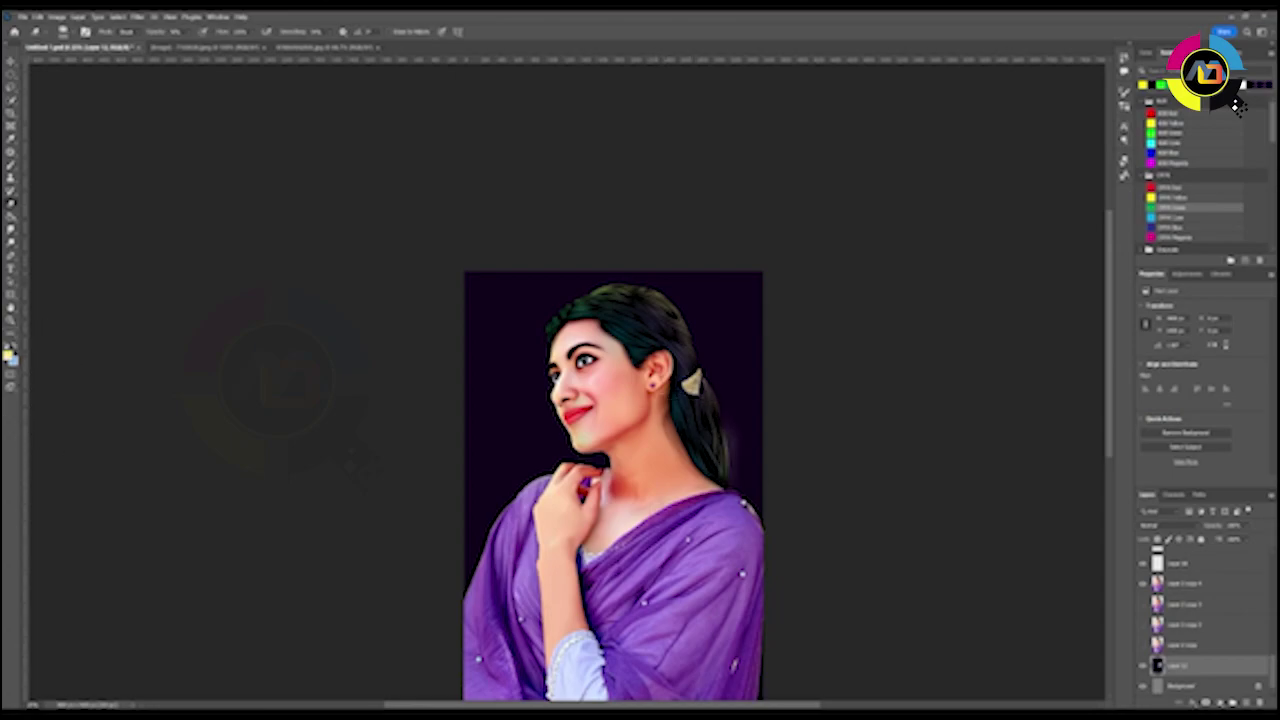
- Paint a soft purple glow around the head and shoulders, then show the Darker swatch folder
drag(560, 420, 735, 472)
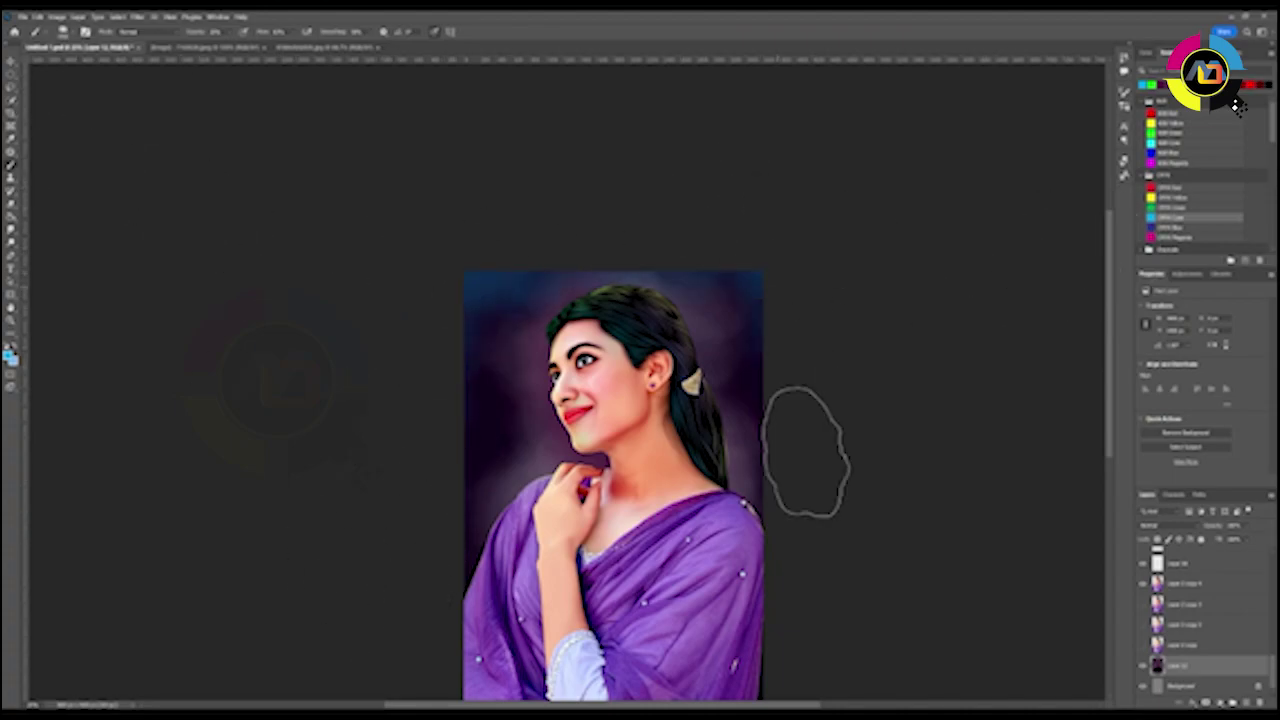
scroll(1190, 170, down, 5)
click(1156, 233)
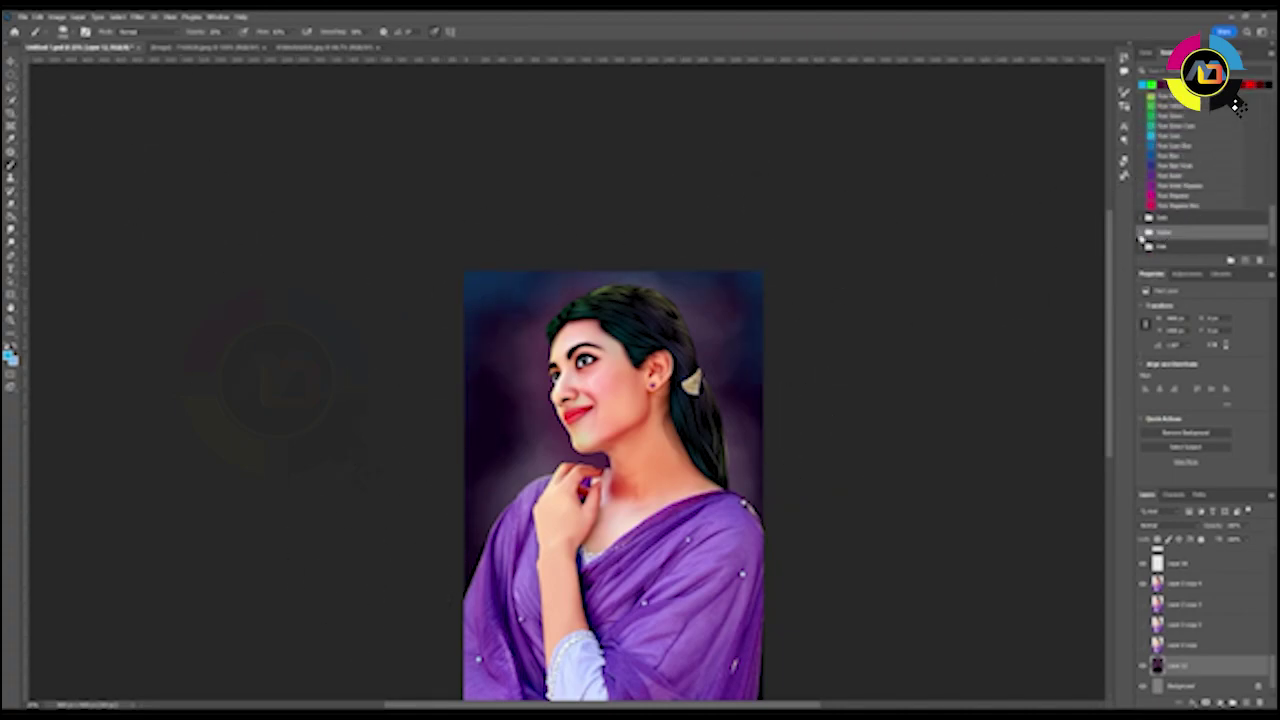
click(1147, 233)
key(ctrl+plus)
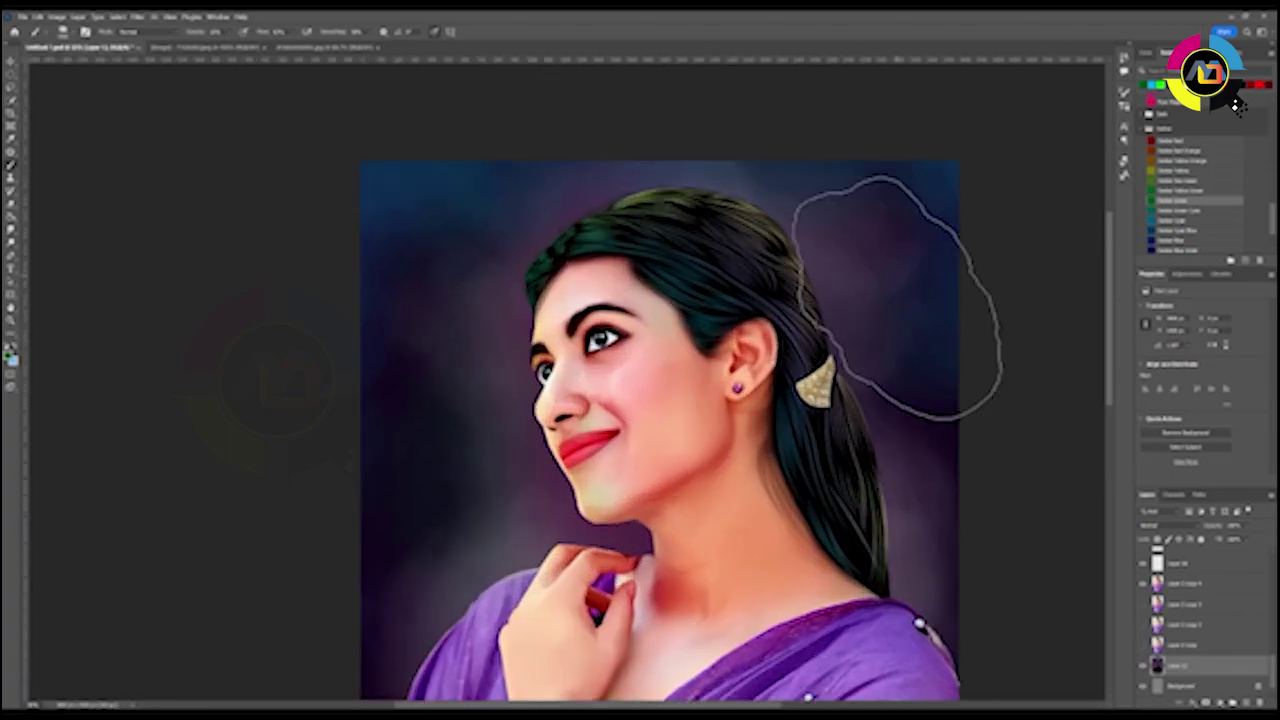